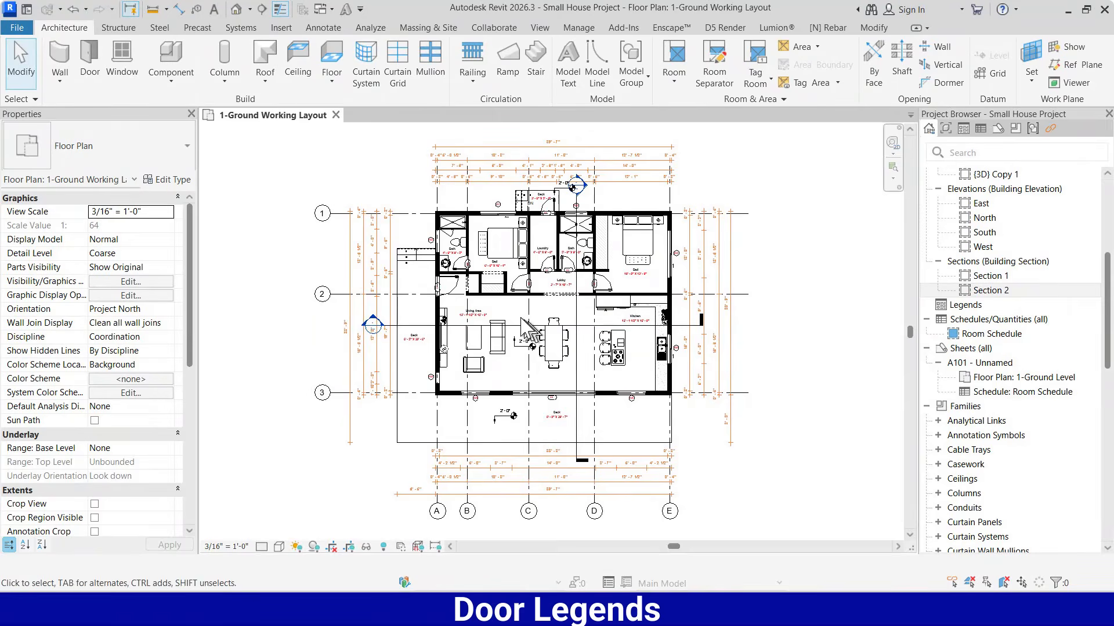
Create a new legend view named Door Legends at 1/4" = 1'-0" scale, dismissing the save reminder
scroll(493, 308, "up", 3)
scroll(493, 307, "down", 4)
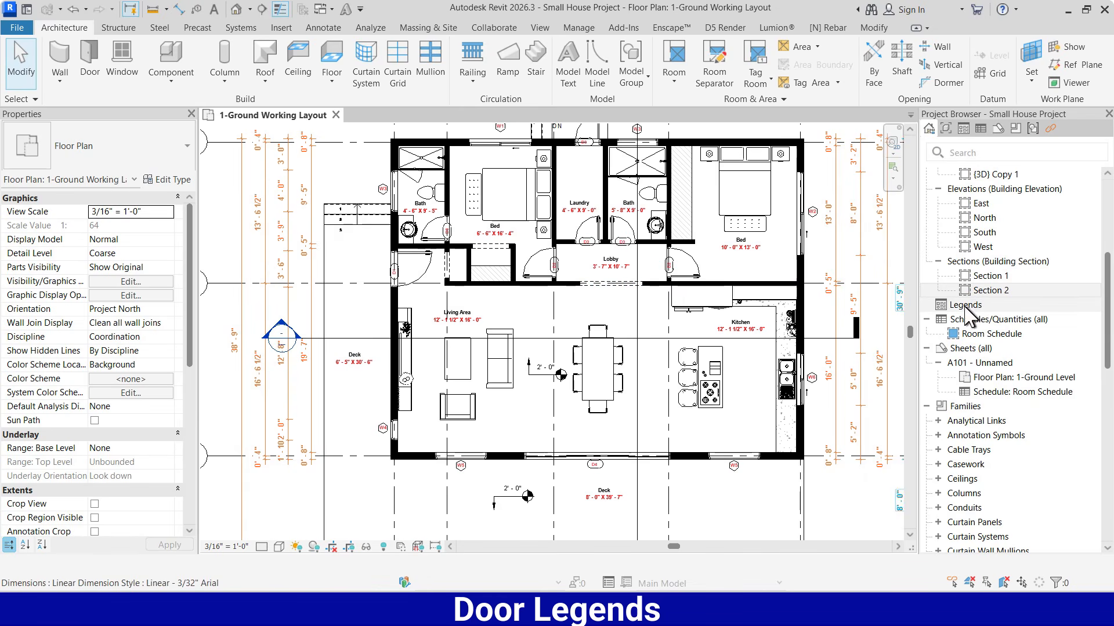
left_click(986, 290)
left_click(963, 306)
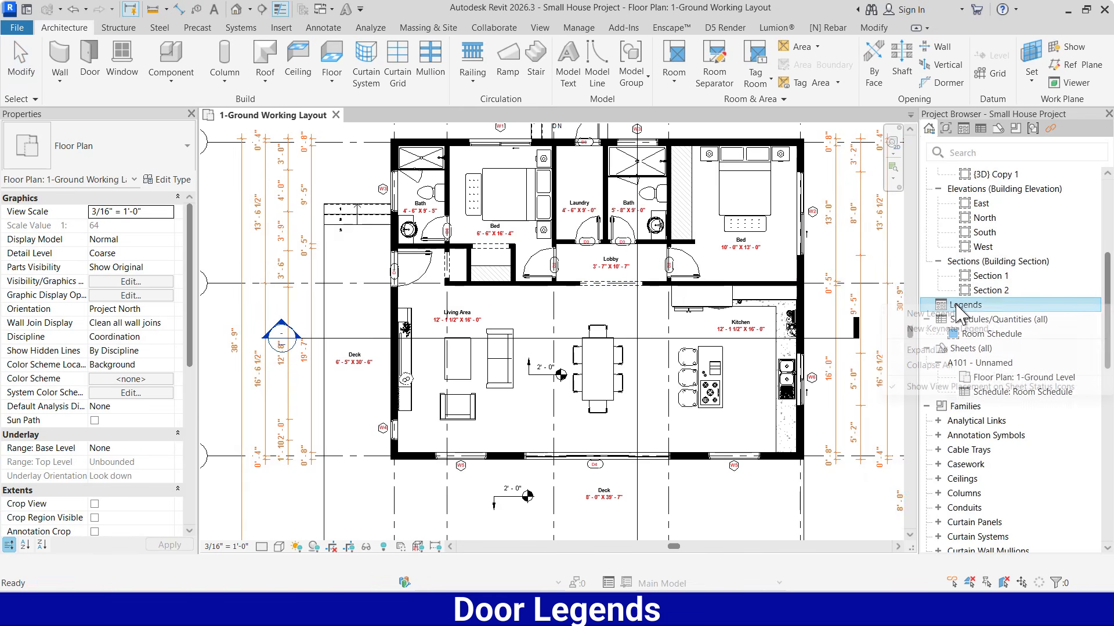
right_click(958, 310)
left_click(931, 314)
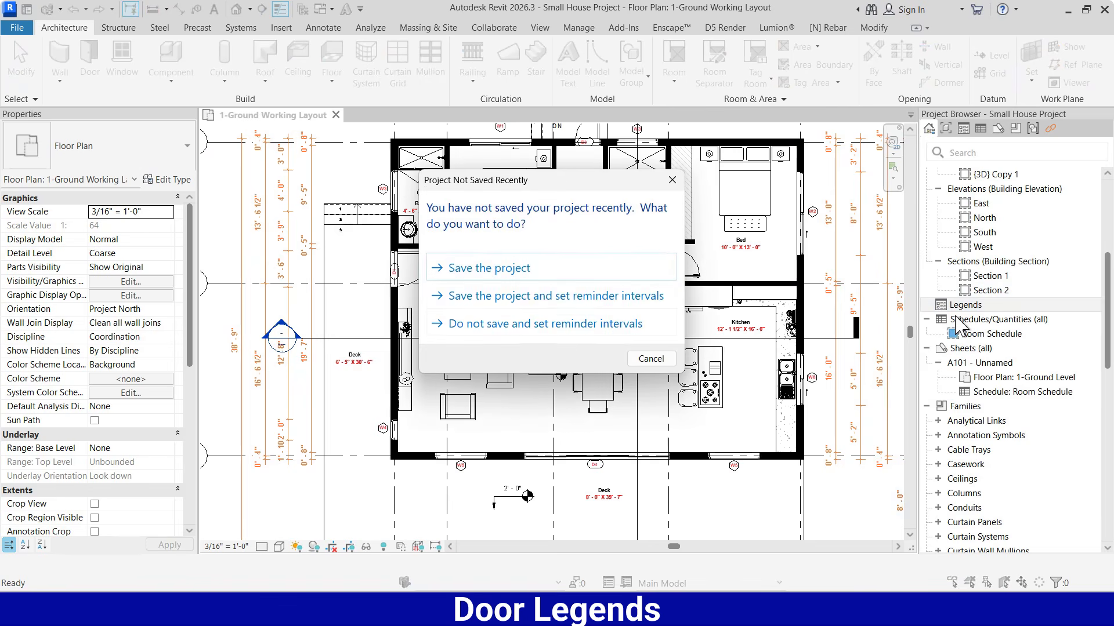
left_click(664, 181)
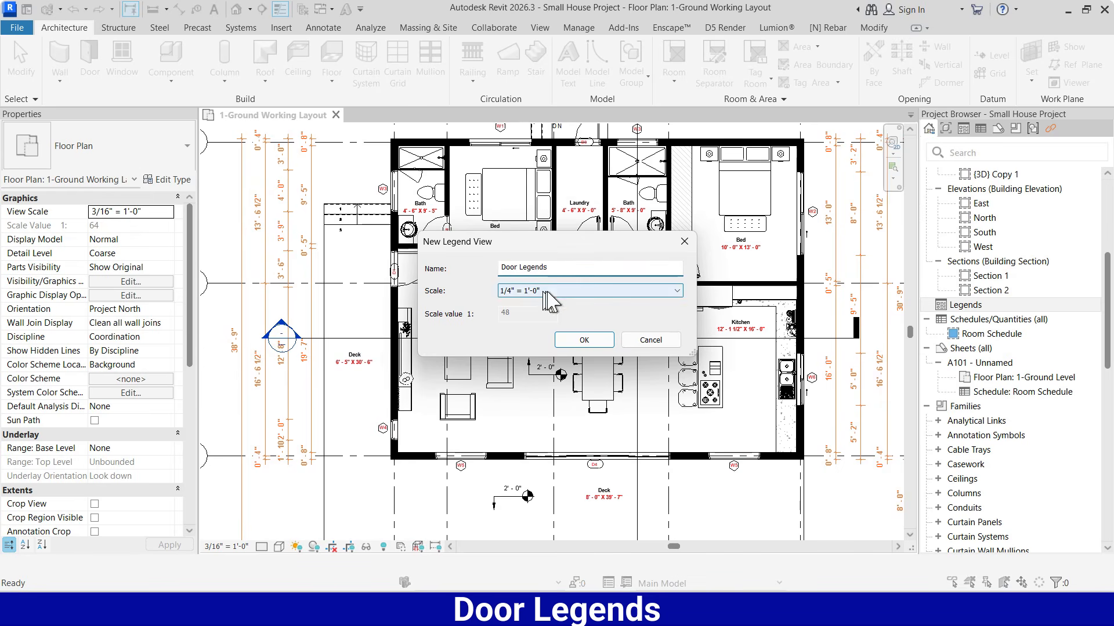
left_click(586, 341)
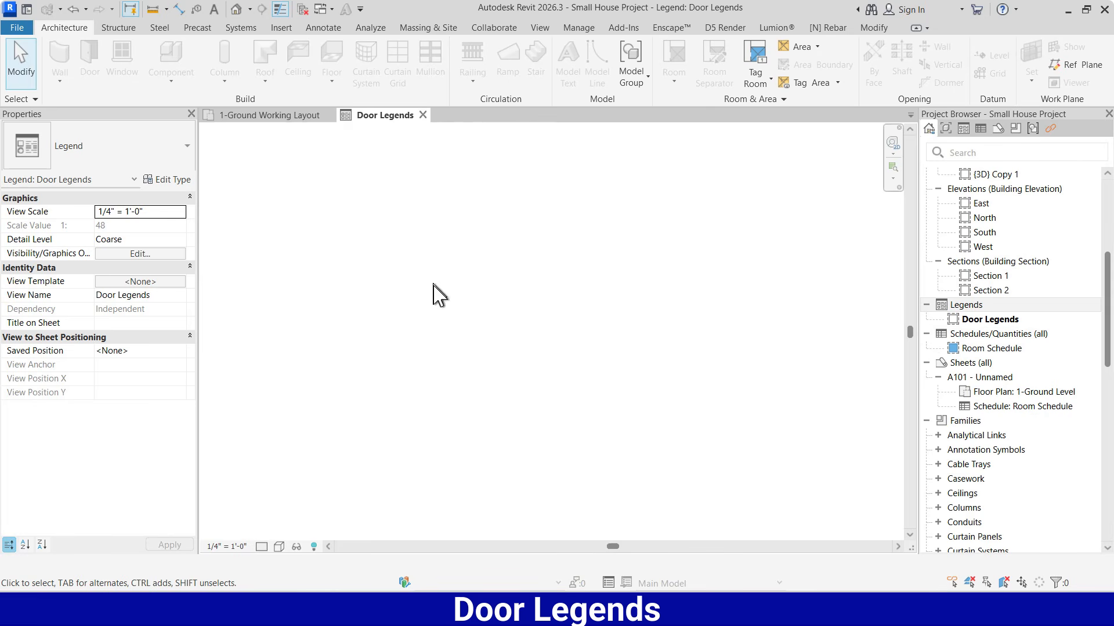
Tile the 1-Ground Working Layout plan and the Door Legends view side by side, with the plan first
left_click(253, 122)
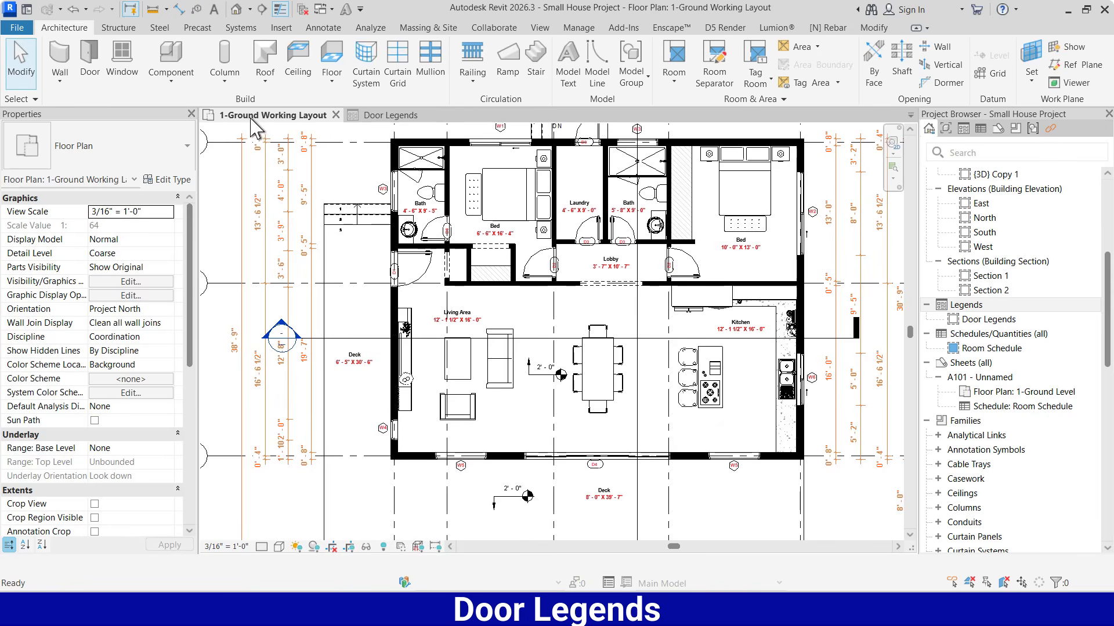
left_click(541, 29)
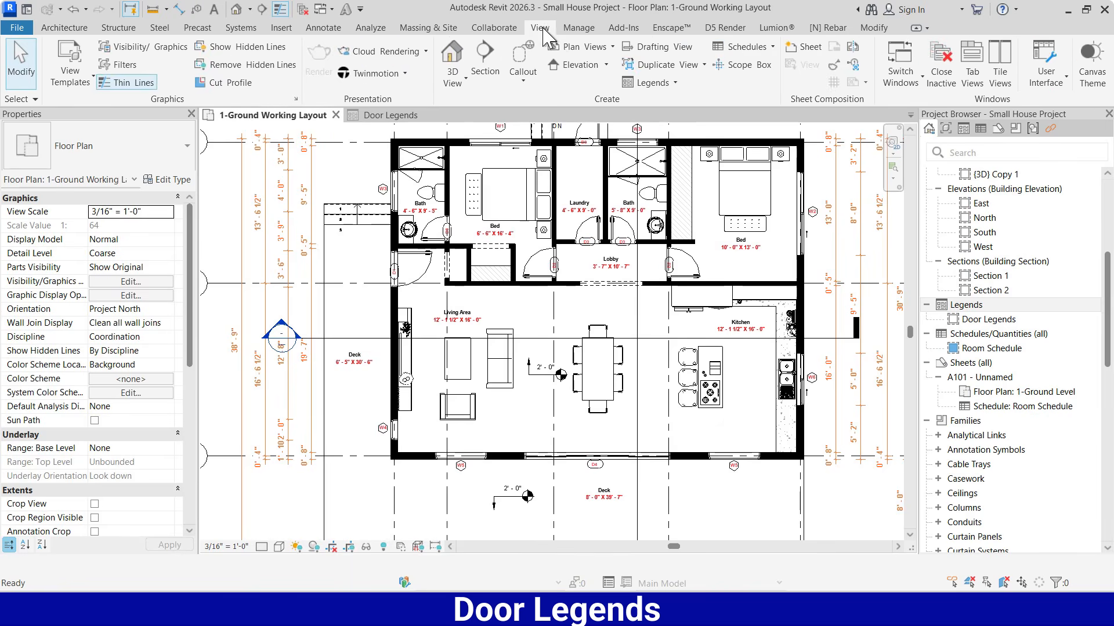
left_click(999, 64)
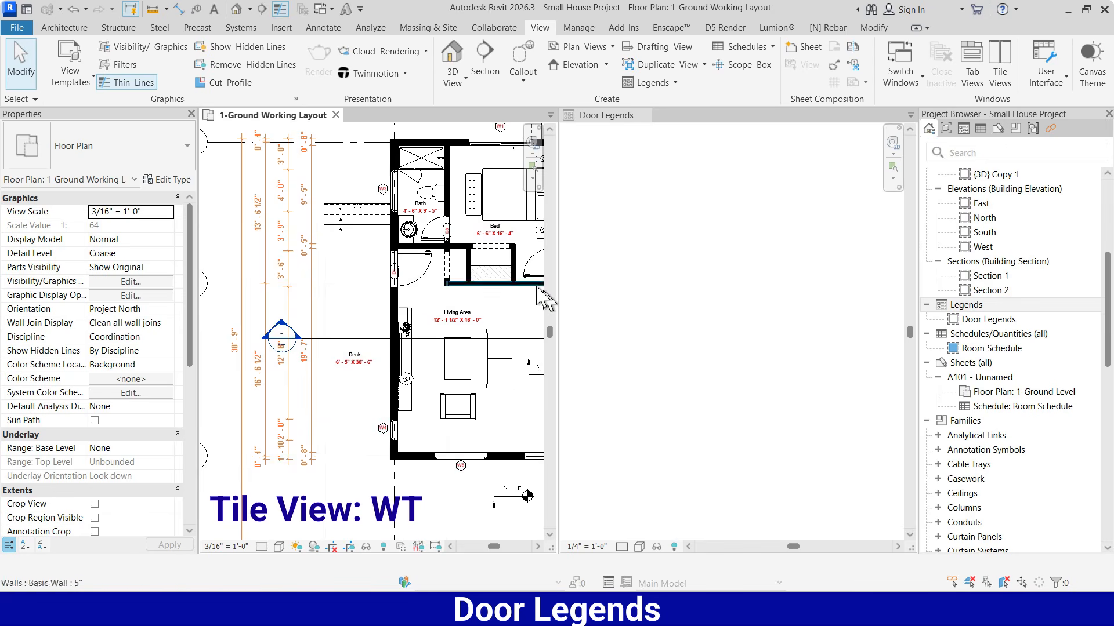
Select door D1 at the living area entrance in the floor plan to check its family and type
scroll(360, 311, "down", 4)
scroll(354, 286, "down", 2)
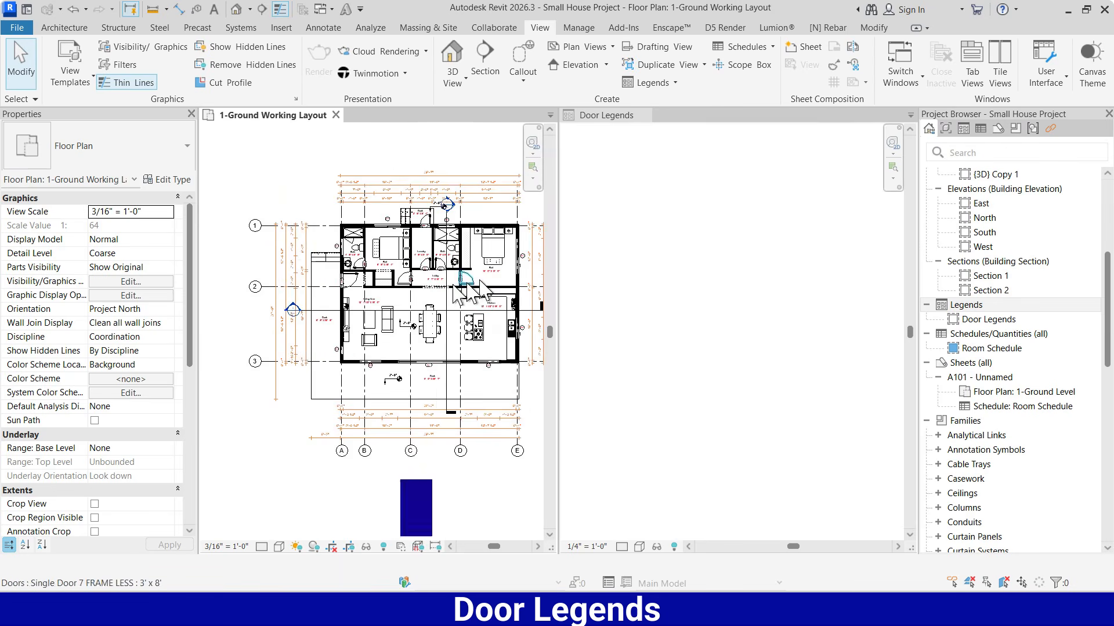
scroll(414, 299, "down", 2)
scroll(412, 296, "up", 2)
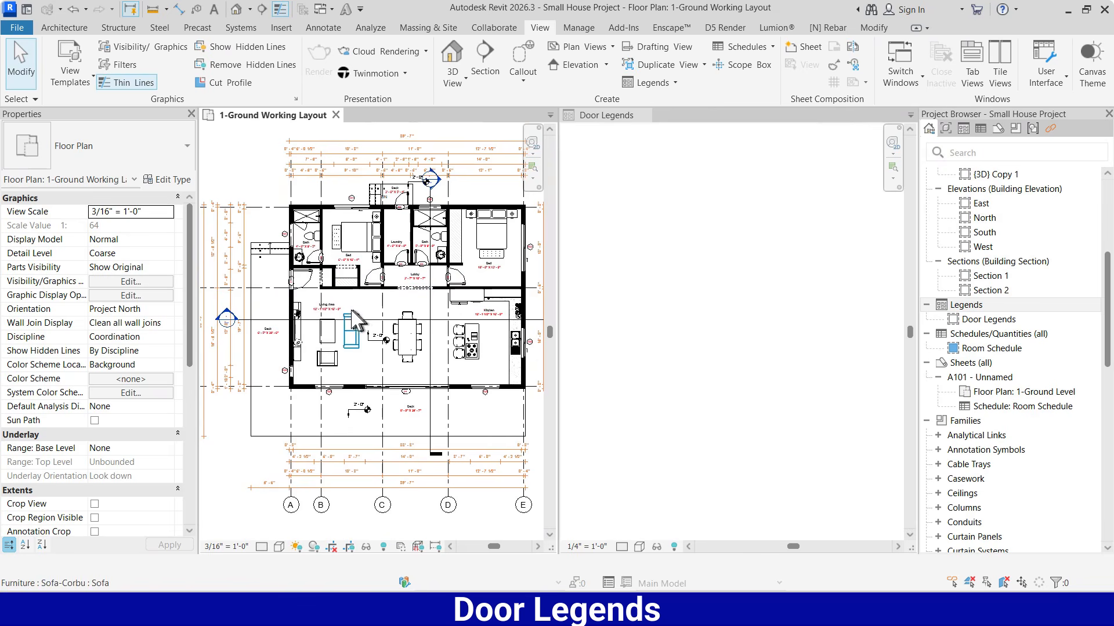
scroll(299, 296, "up", 3)
scroll(299, 295, "up", 3)
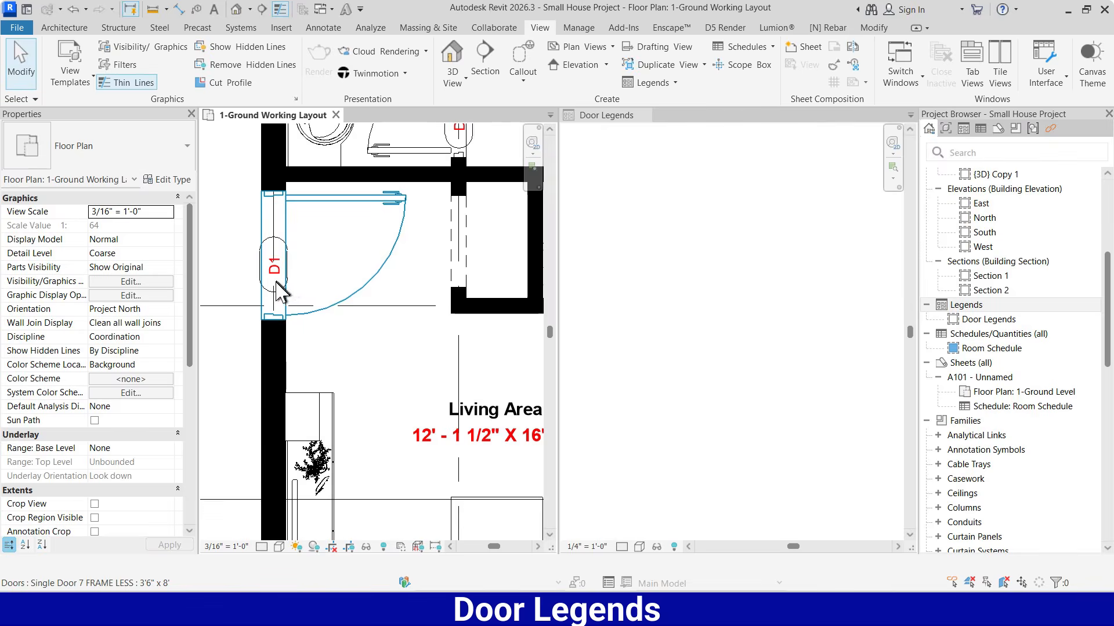
left_click(307, 211)
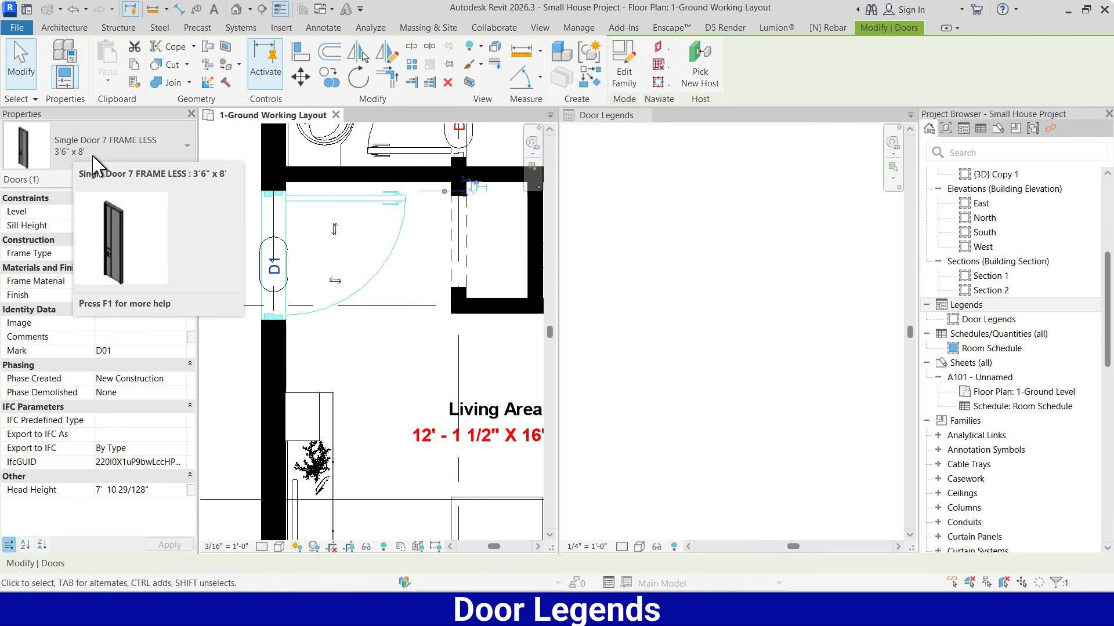
Place a Single Door 7 FRAME LESS : 3'6" x 8' legend component in floor plan direction in the Door Legends view
left_click(743, 230)
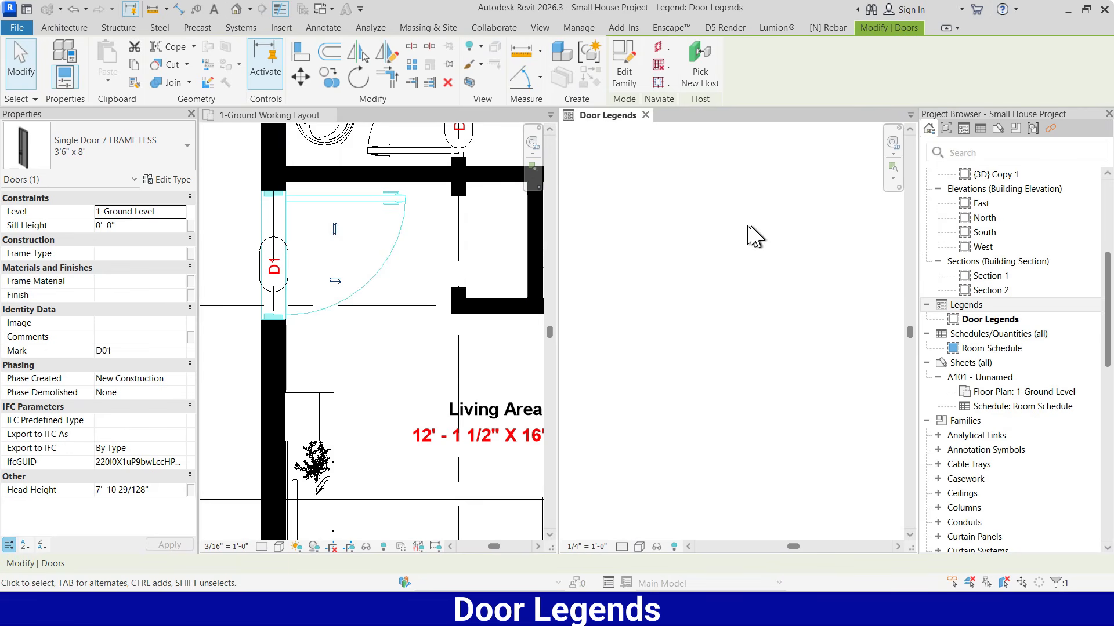
left_click(323, 27)
left_click(369, 83)
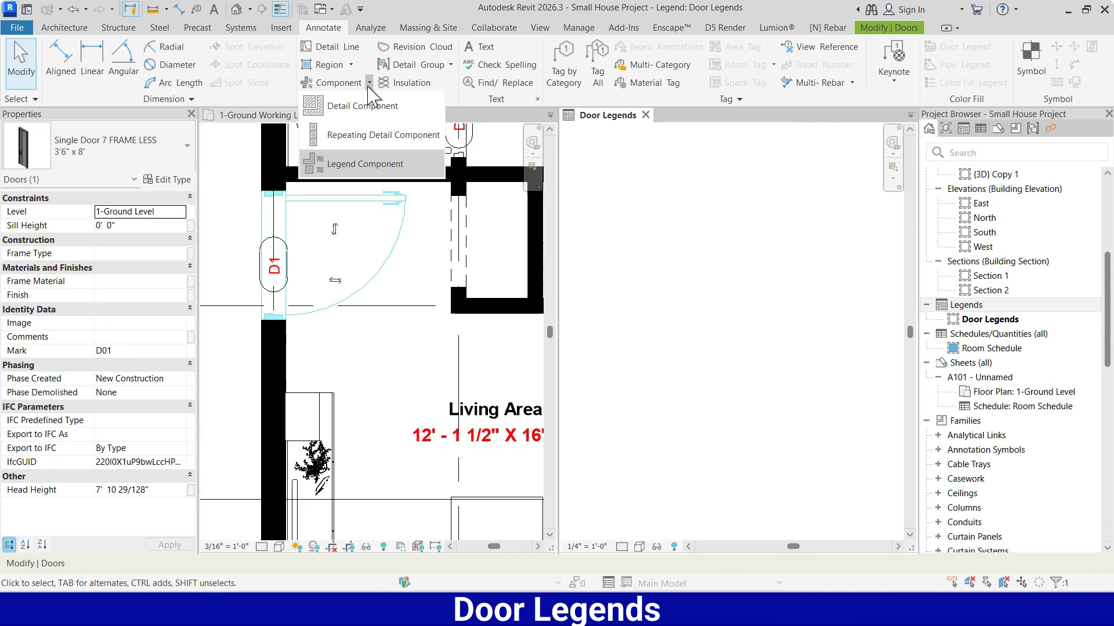
left_click(371, 164)
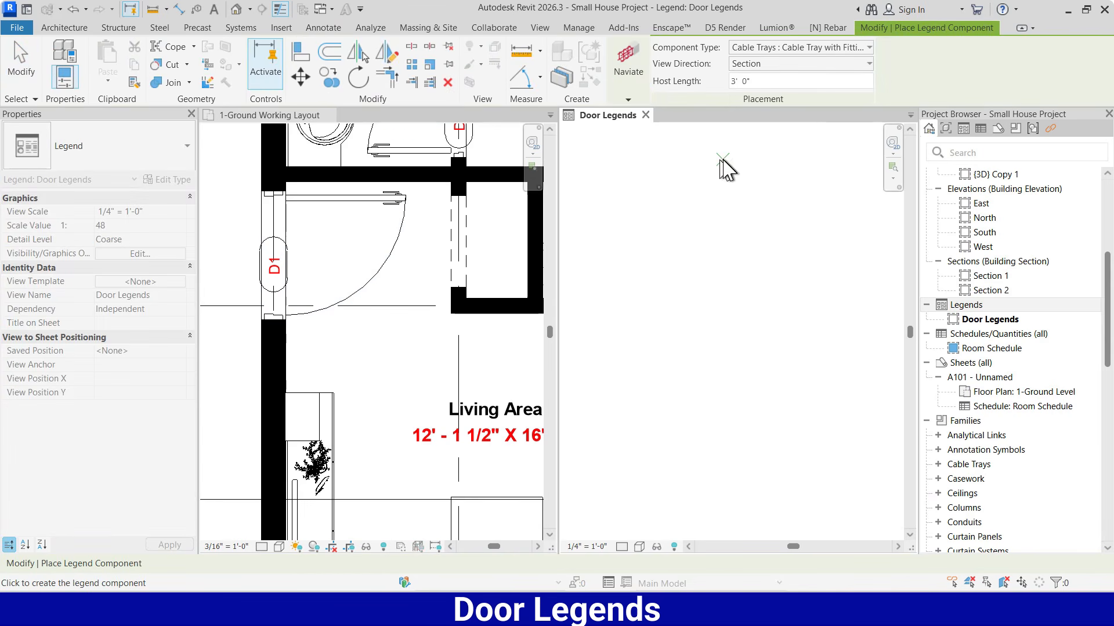
left_click(852, 47)
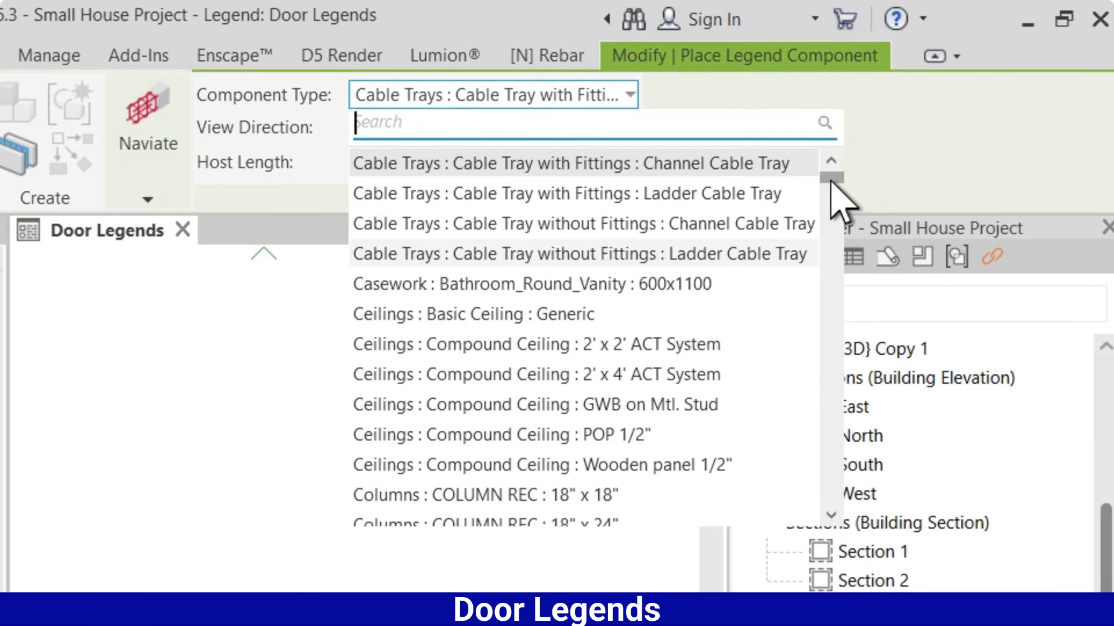
left_click_drag(835, 197, 841, 232)
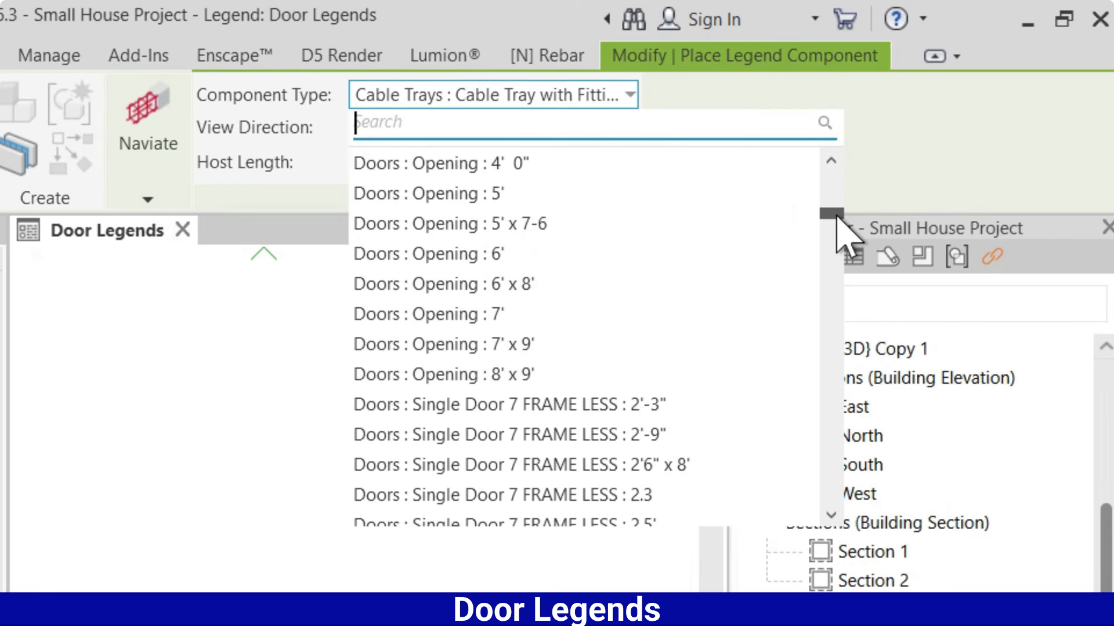
scroll(836, 218, "down", 1)
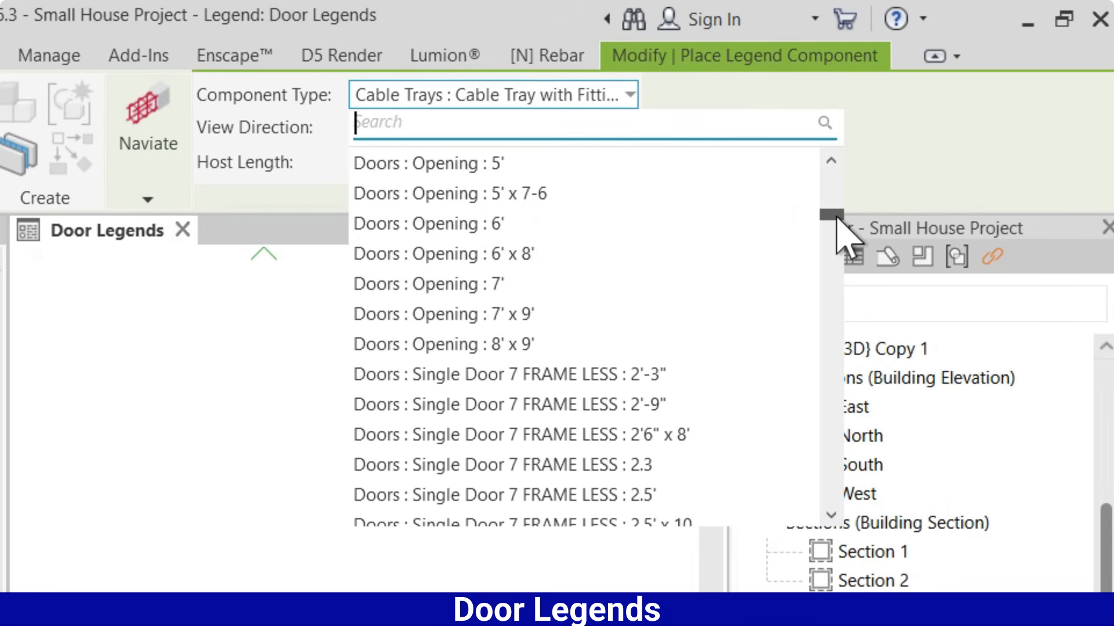
scroll(836, 220, "down", 1)
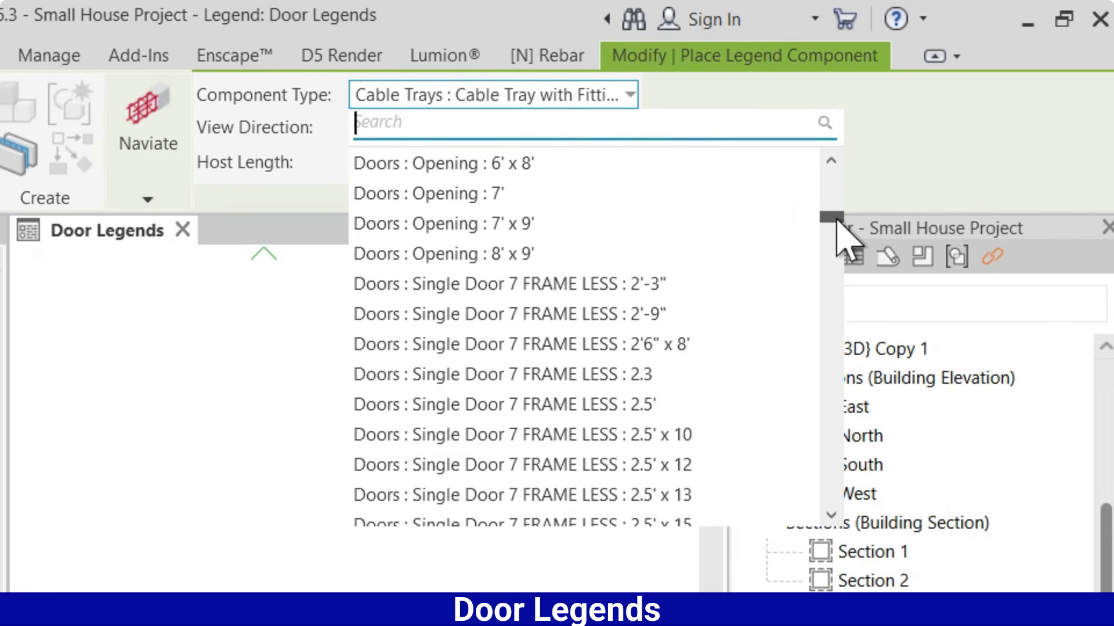
scroll(837, 221, "down", 1)
scroll(837, 223, "down", 1)
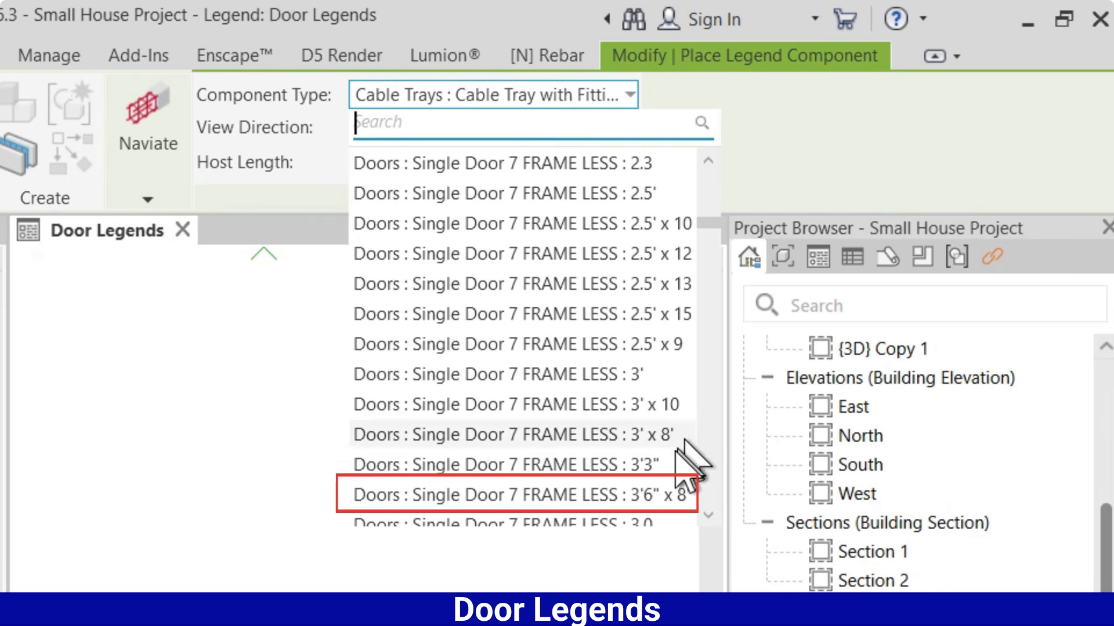
left_click(591, 497)
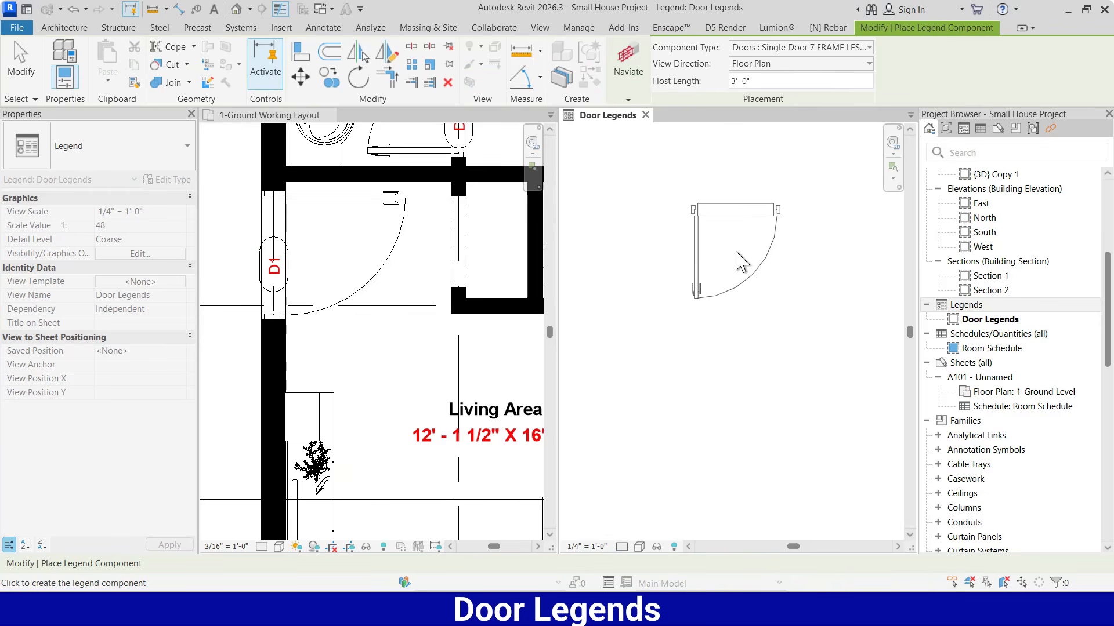
left_click(735, 252)
key("Escape")
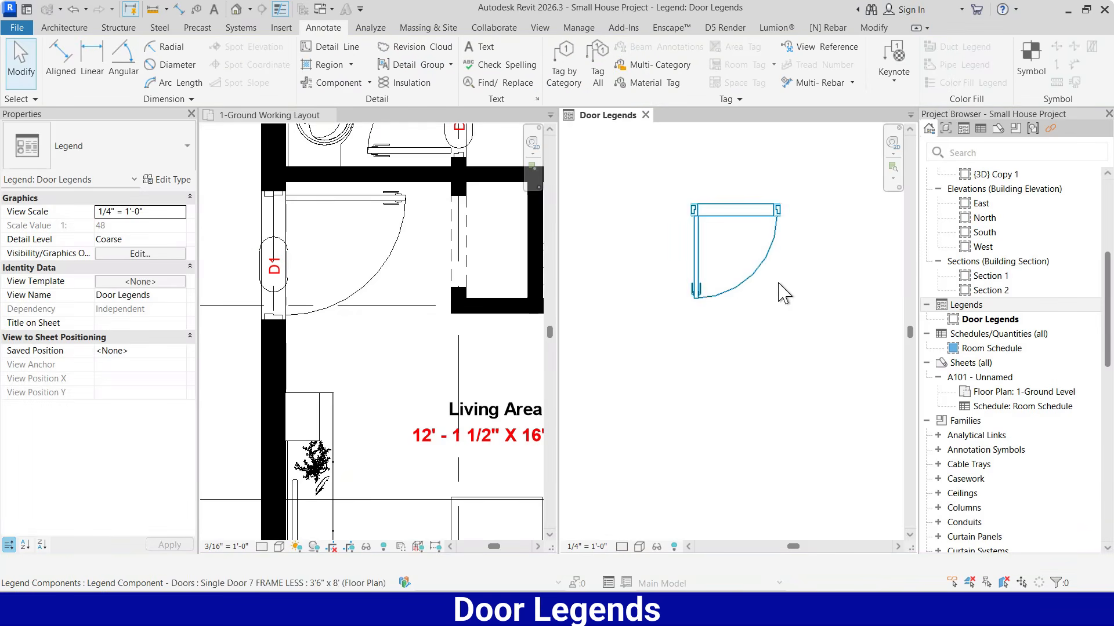
Set the host length of the placed door legend component to 5' 0"
left_click(758, 231)
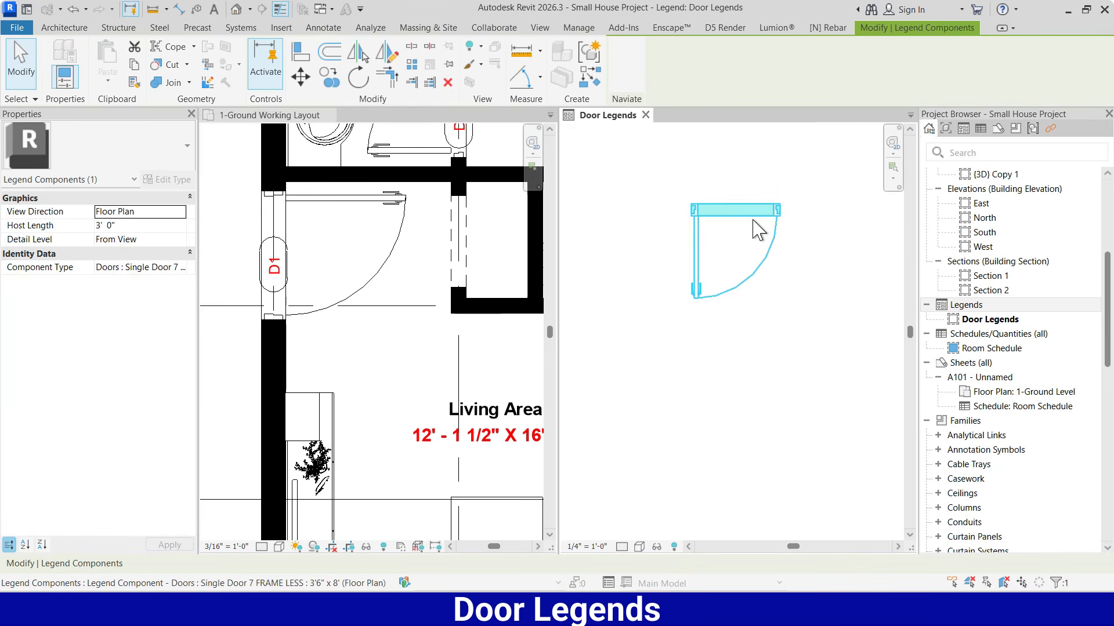
left_click(139, 225)
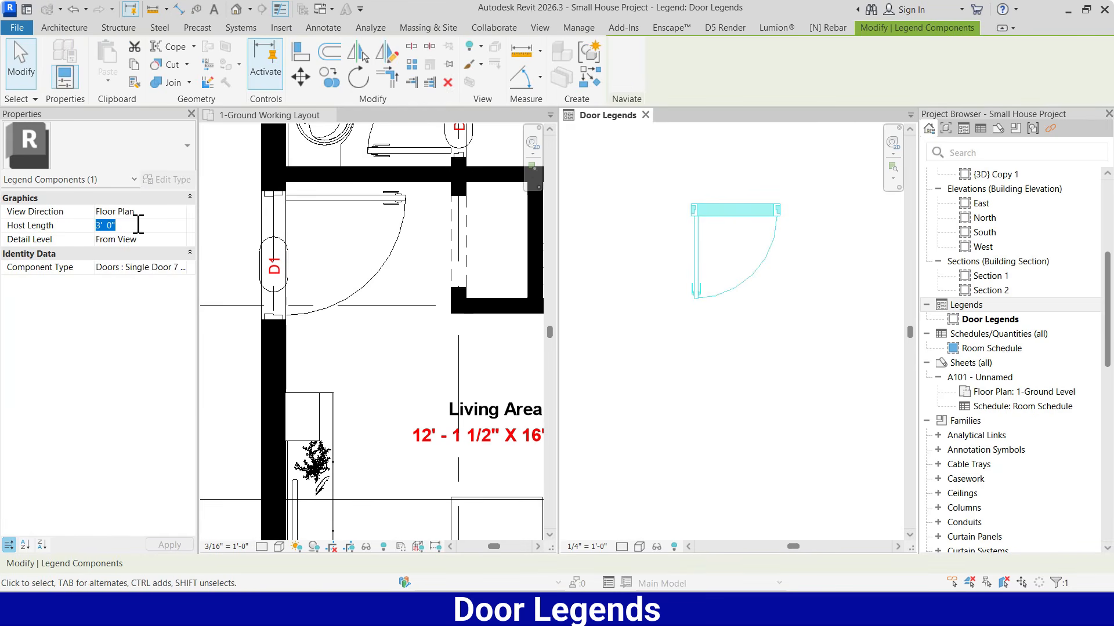
left_click(775, 337)
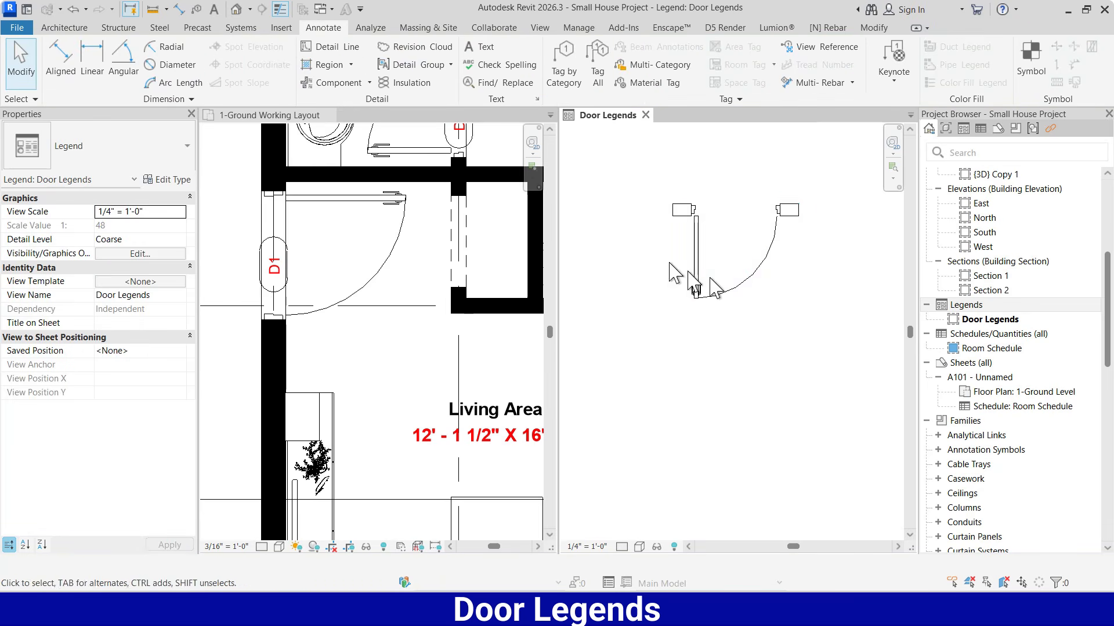
Copy the door plan component straight down to a spot below the original in the legend
scroll(716, 291, "down", 2)
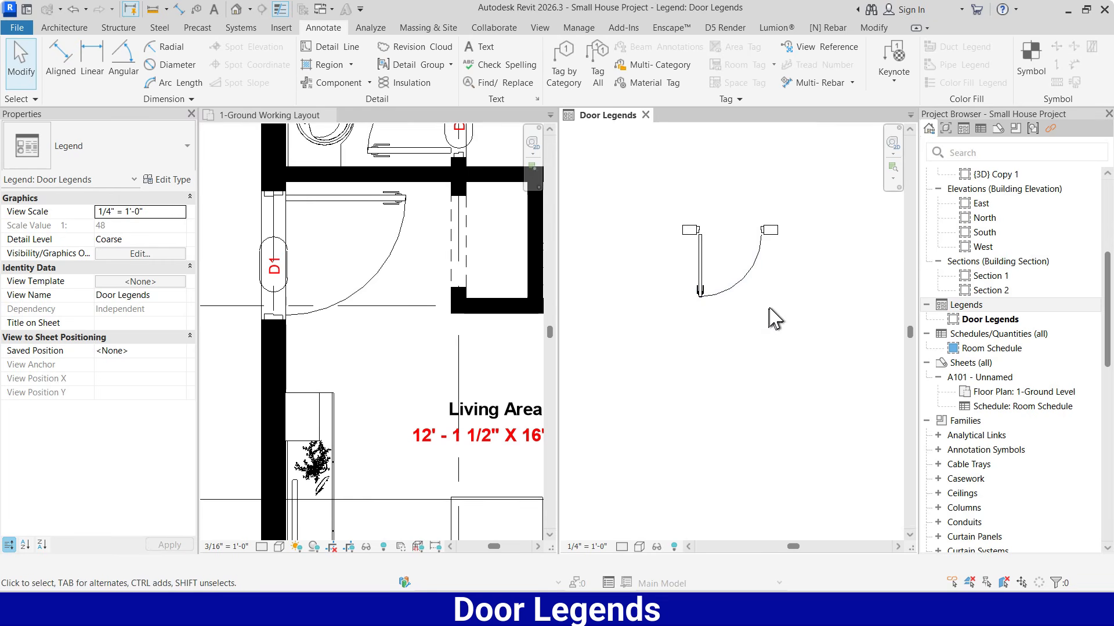
left_click(703, 268)
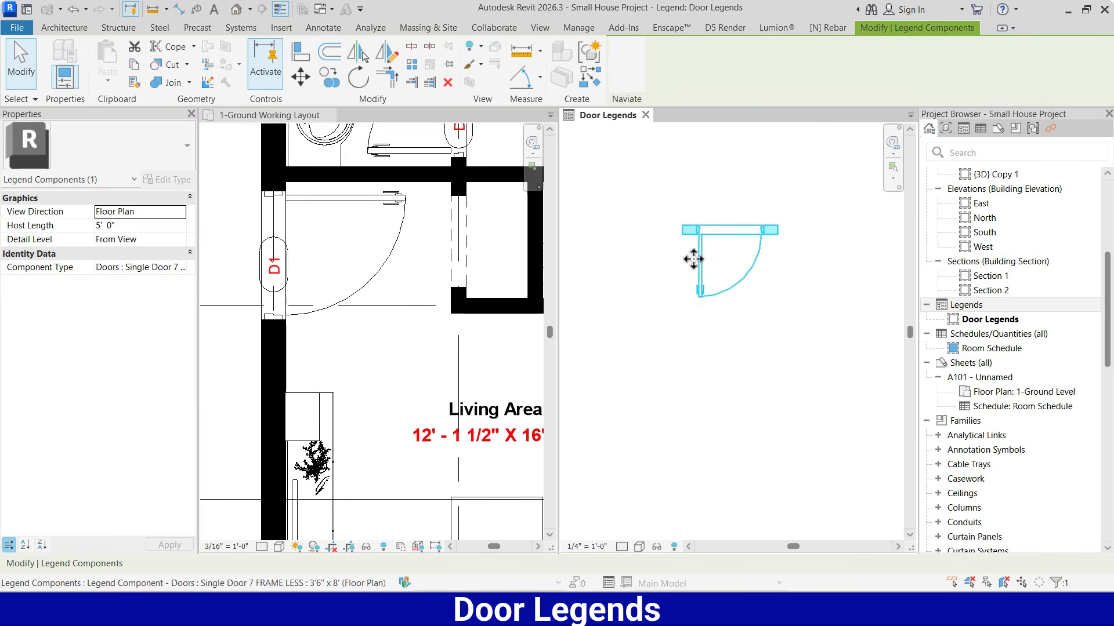
left_click(328, 76)
left_click(699, 227)
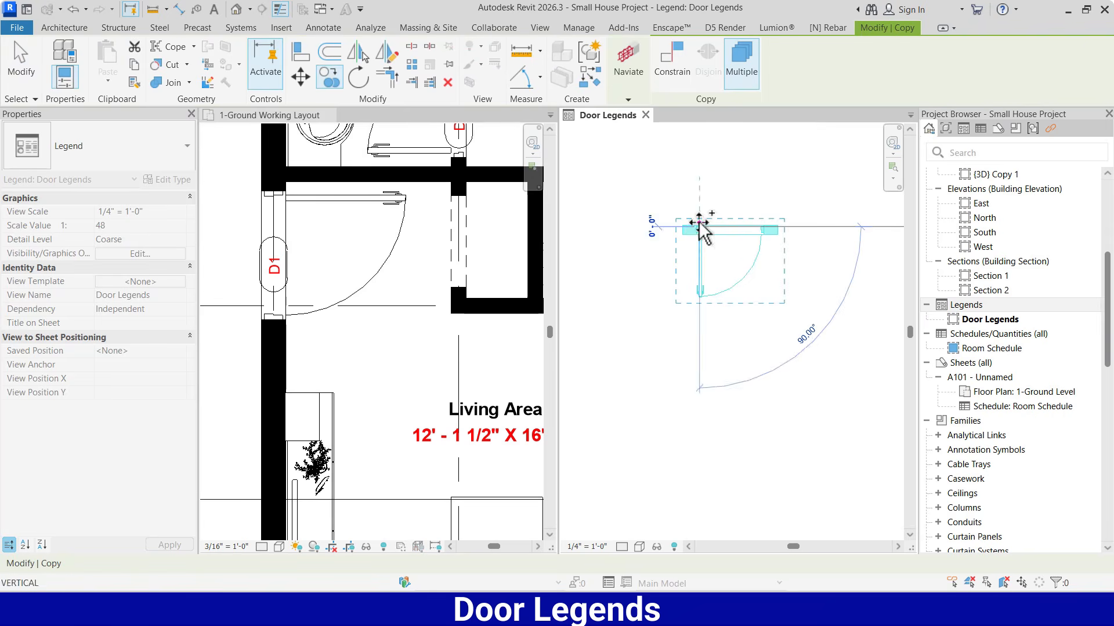
left_click(700, 378)
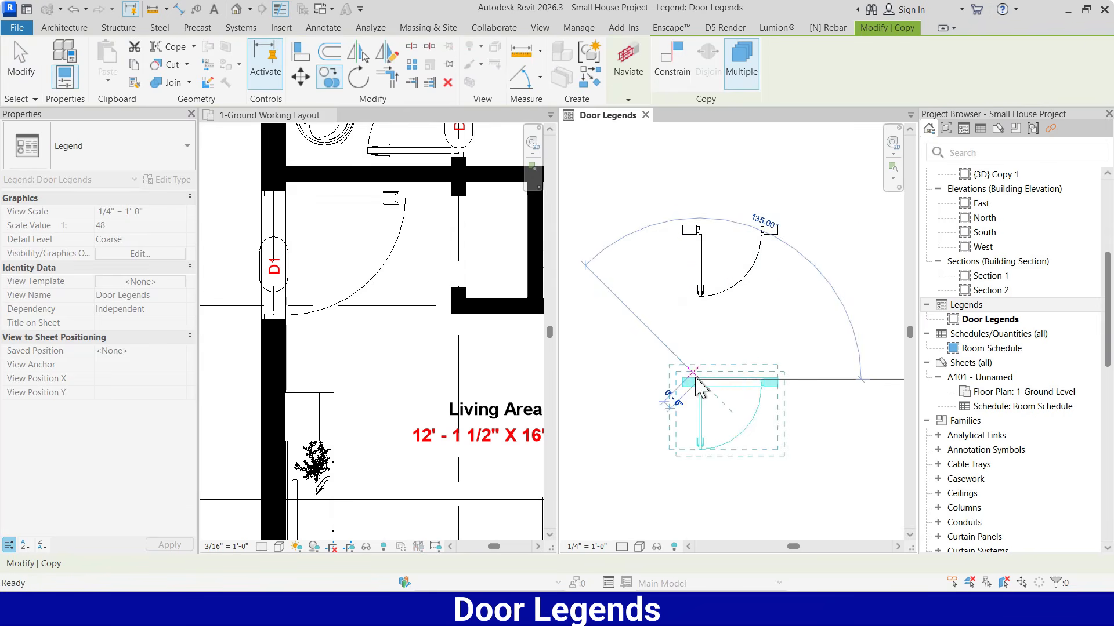
Set the view direction of the copied lower door component to Elevation : Front
left_click(731, 399)
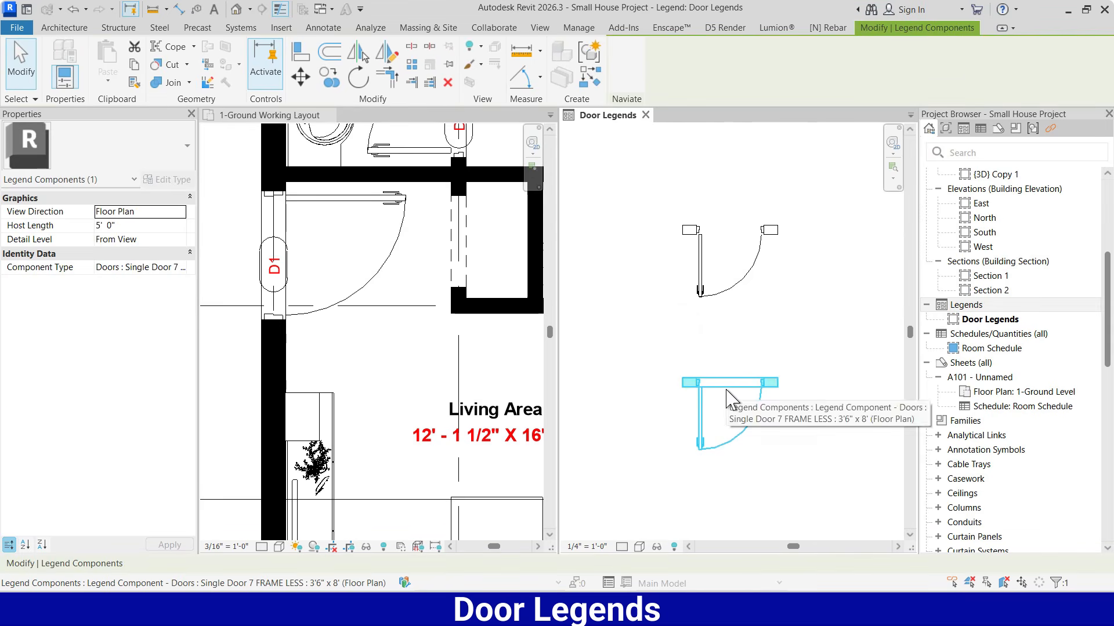
left_click(181, 212)
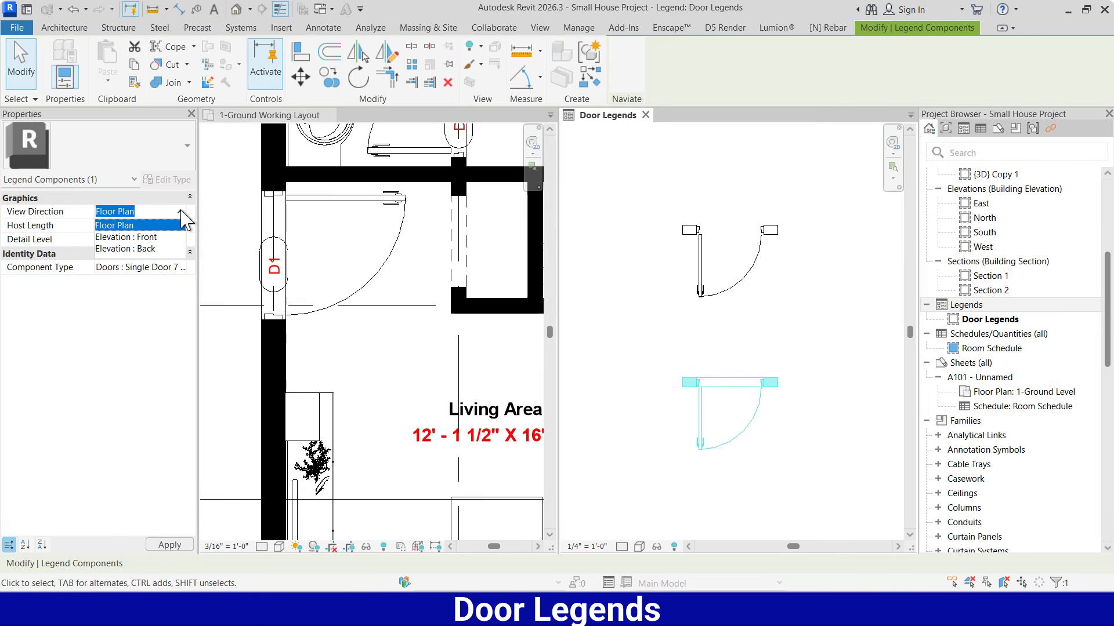
left_click(152, 238)
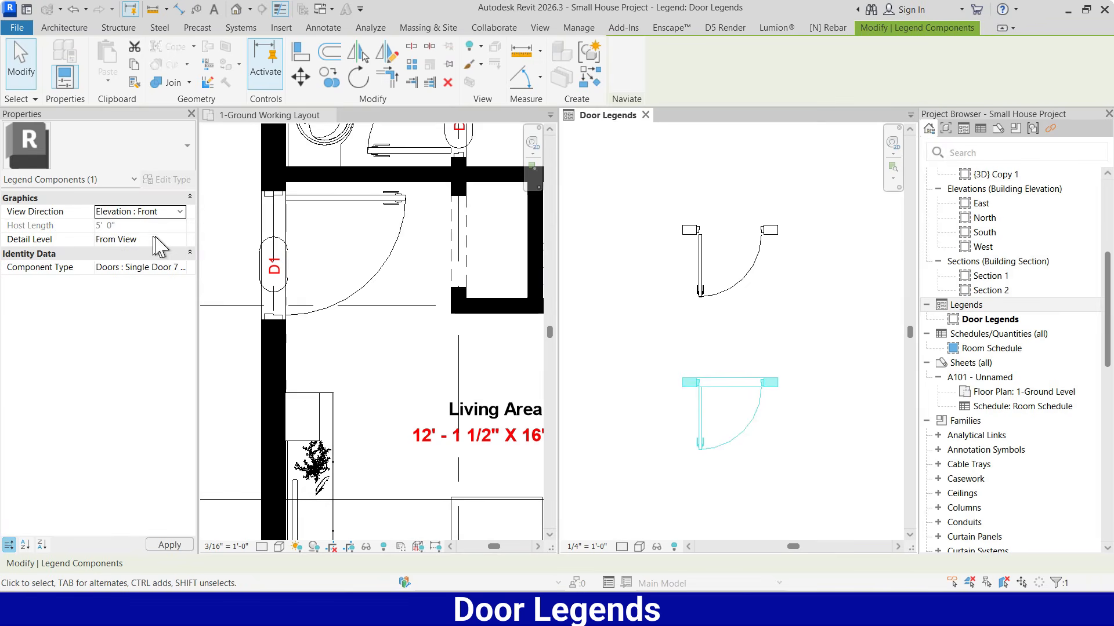
left_click(800, 373)
Nudge the door plan component upward to widen the gap above the front elevation
scroll(665, 255, "down", 1)
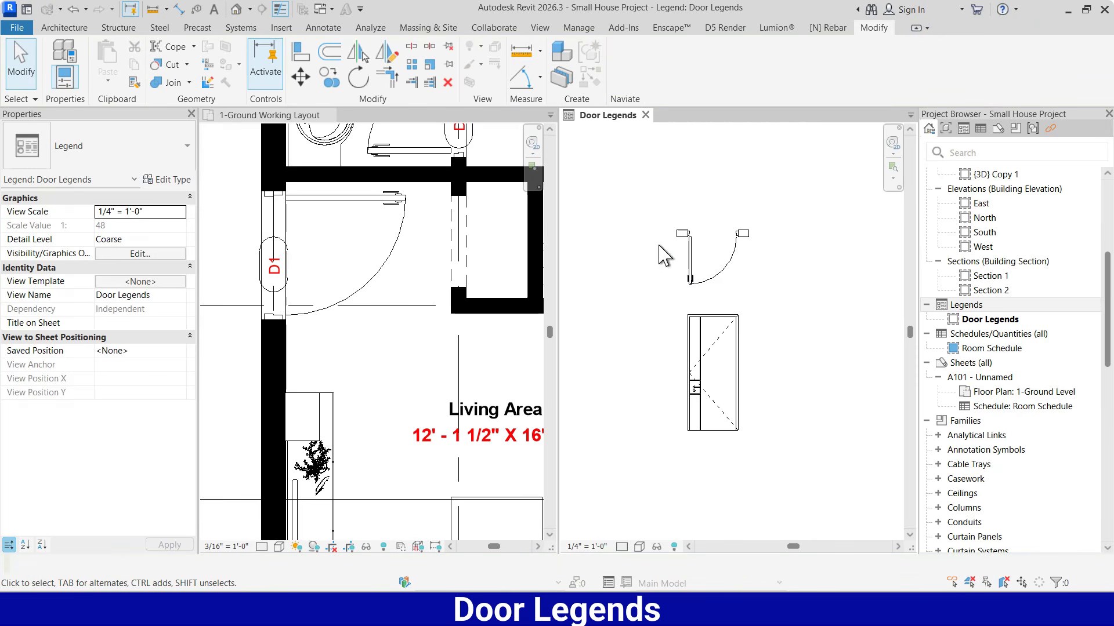
left_click(697, 280)
key("Up")
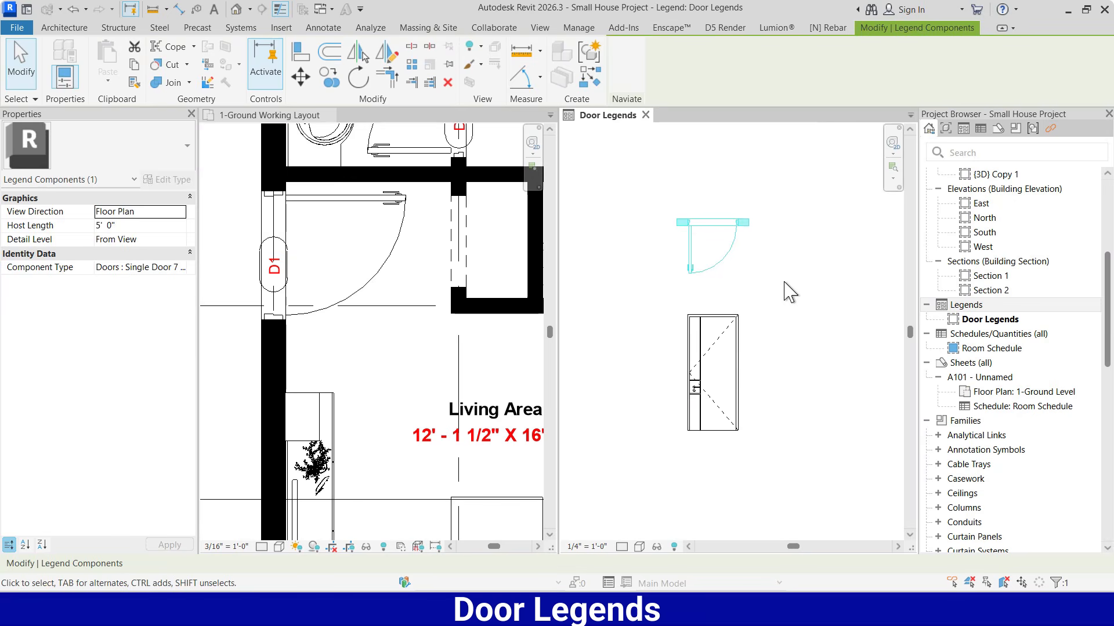
left_click(790, 293)
scroll(766, 388, "up", 2)
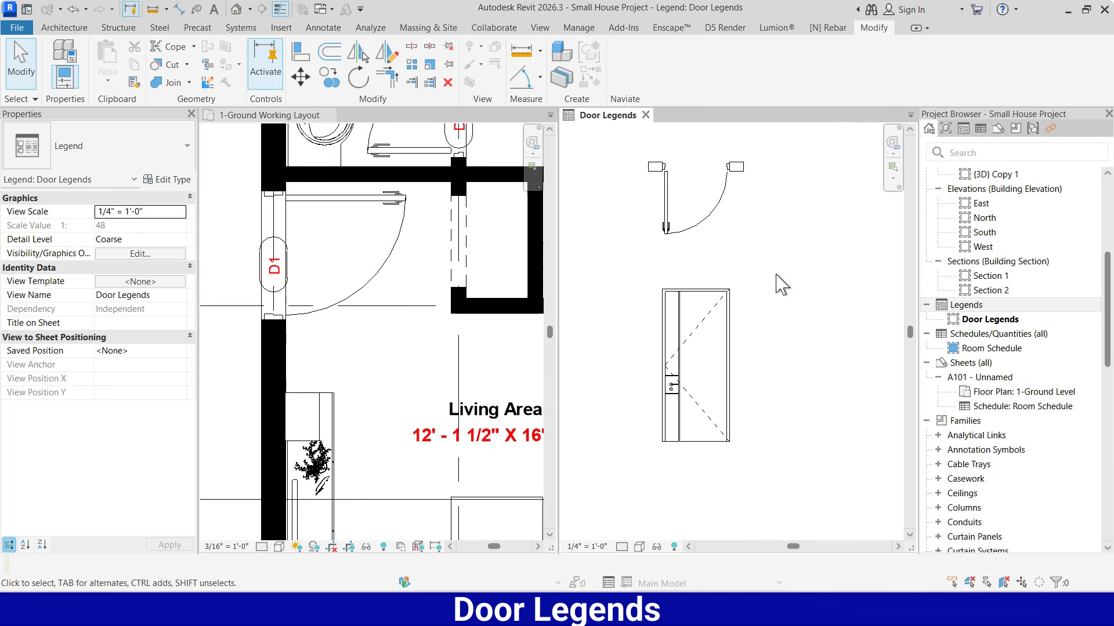
Add an aligned dimension below the front elevation between the inner edges of the door frame's two jambs
key("d")
key("i")
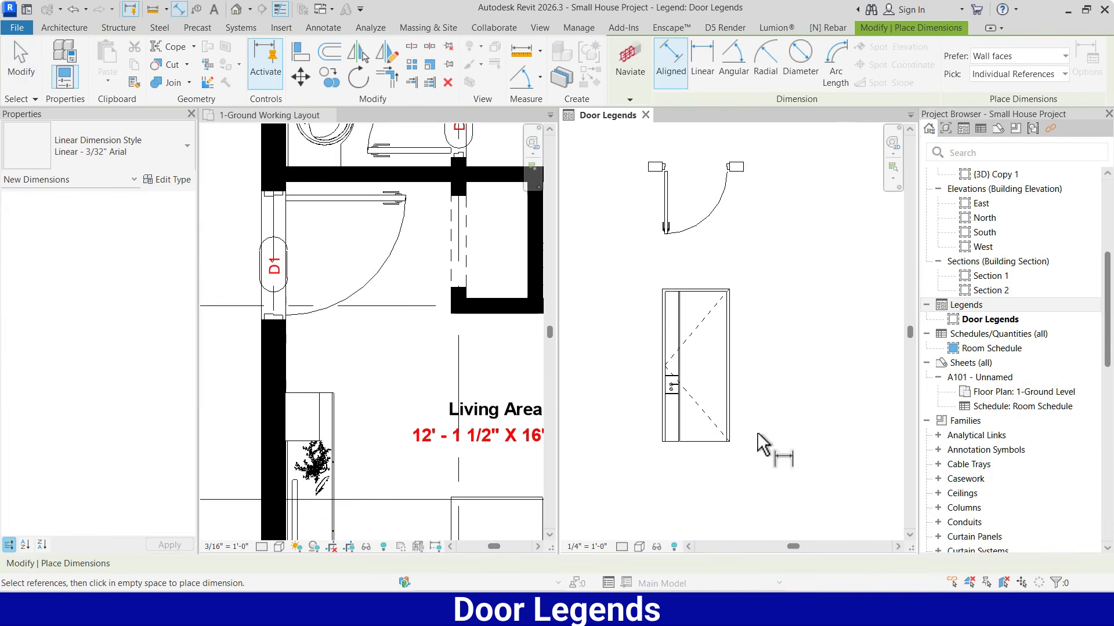
scroll(761, 365, "up", 1)
scroll(676, 285, "up", 4)
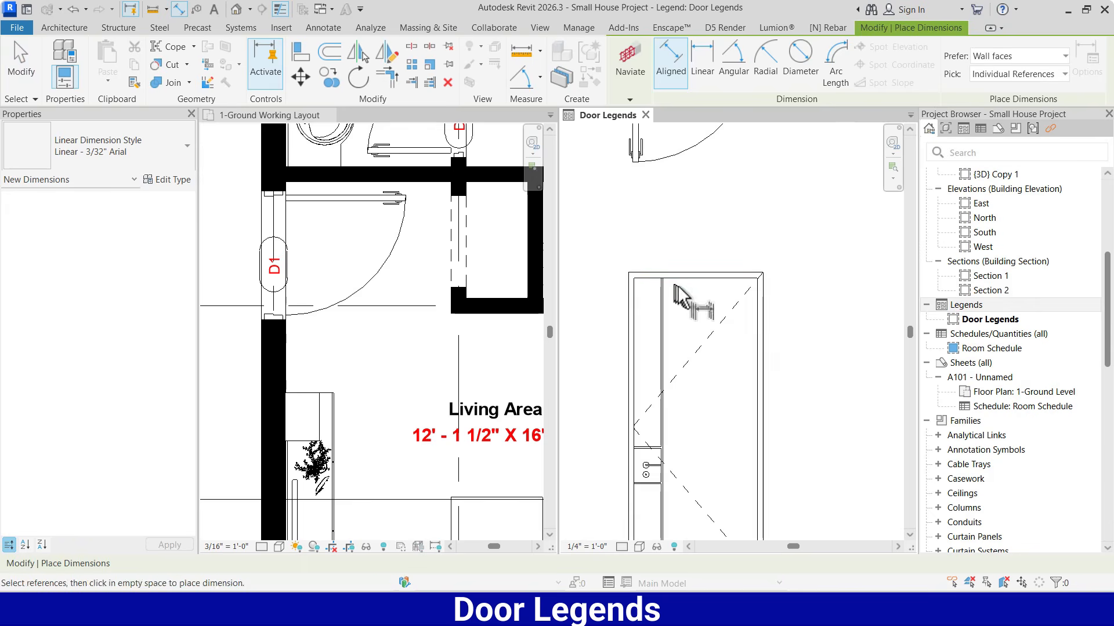
scroll(719, 271, "down", 3)
scroll(680, 516, "up", 2)
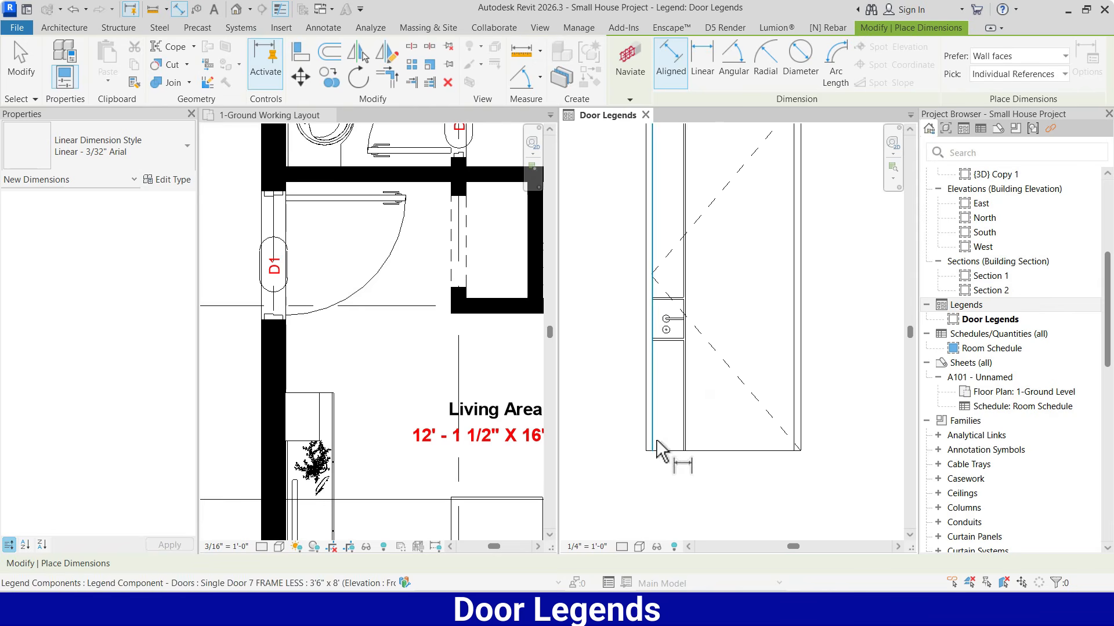
left_click(798, 444)
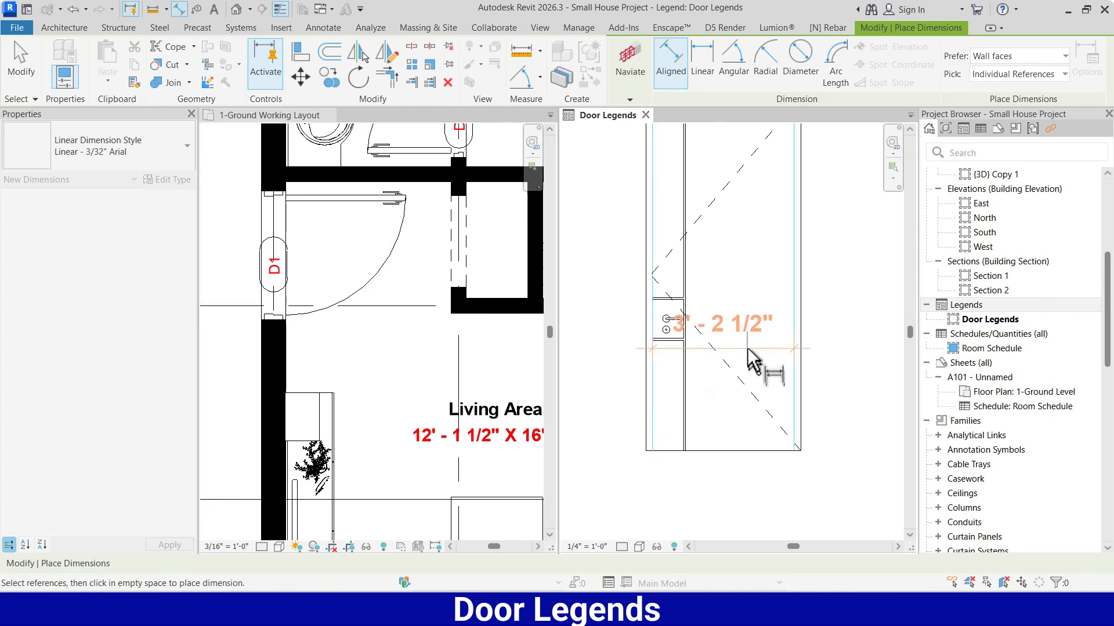
left_click(752, 514)
Dimension the door's overall frame width, placing the dimension line beneath the inner-width dimension
left_click(641, 439)
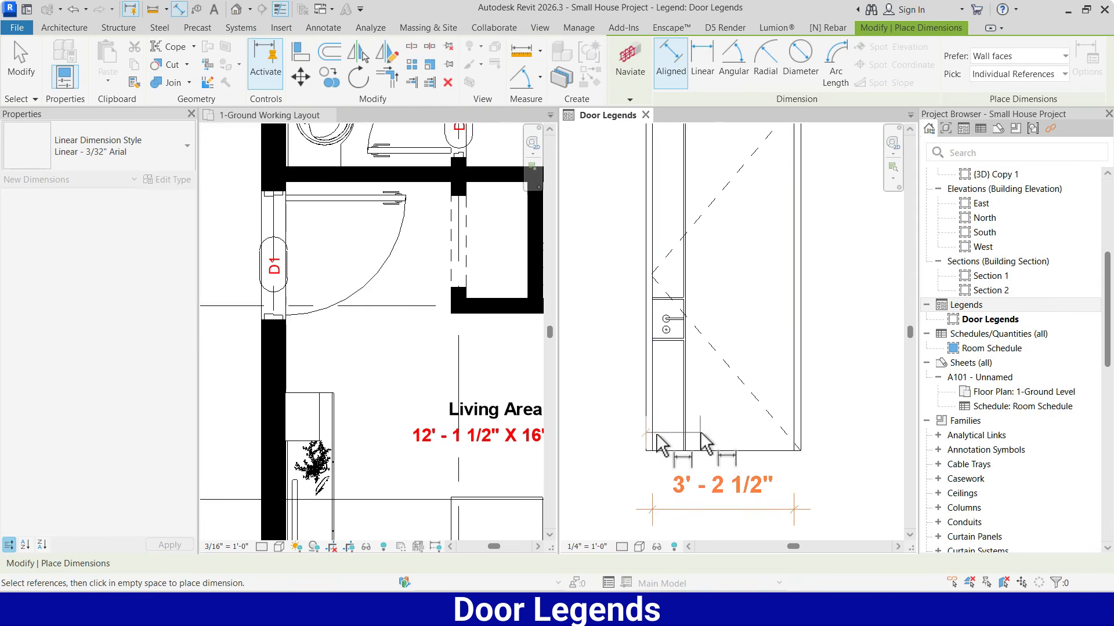
left_click(802, 421)
scroll(757, 304, "down", 1)
scroll(738, 439, "down", 2)
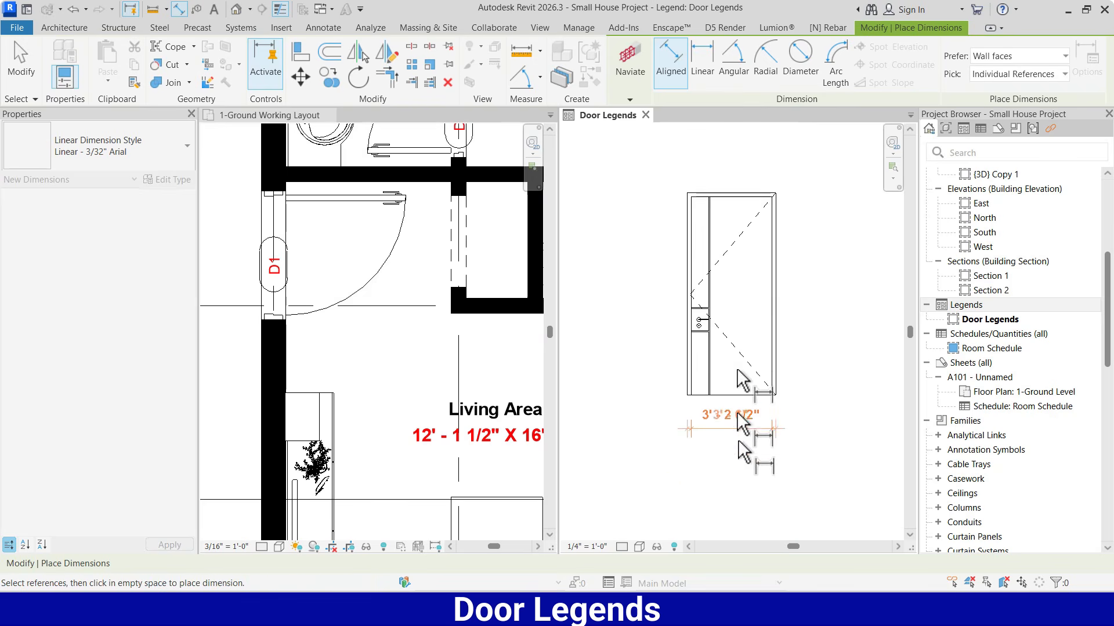
scroll(736, 471, "up", 1)
left_click(740, 454)
key("Escape")
key("Escape")
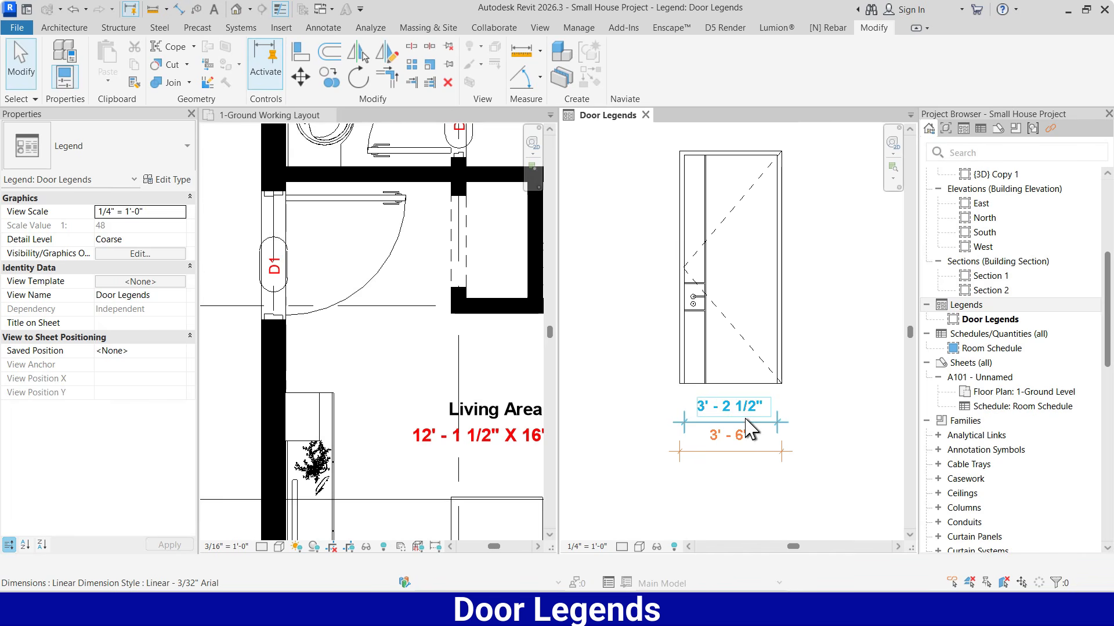
Duplicate the inner-width dimension's type under the name Linear - 1/16" Arial
left_click(748, 429)
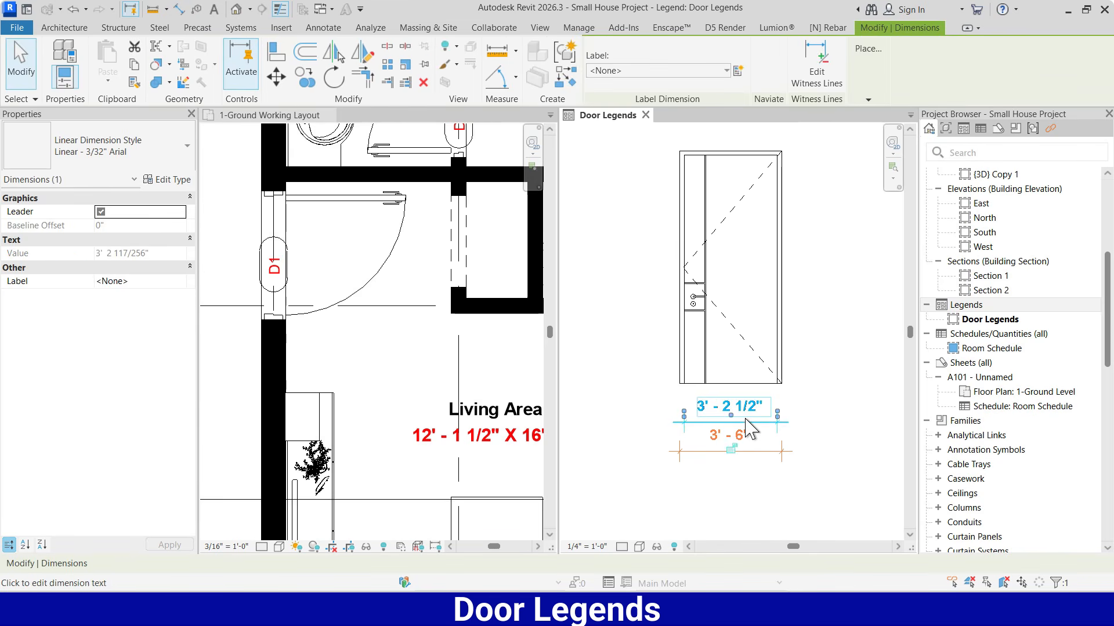
left_click(170, 181)
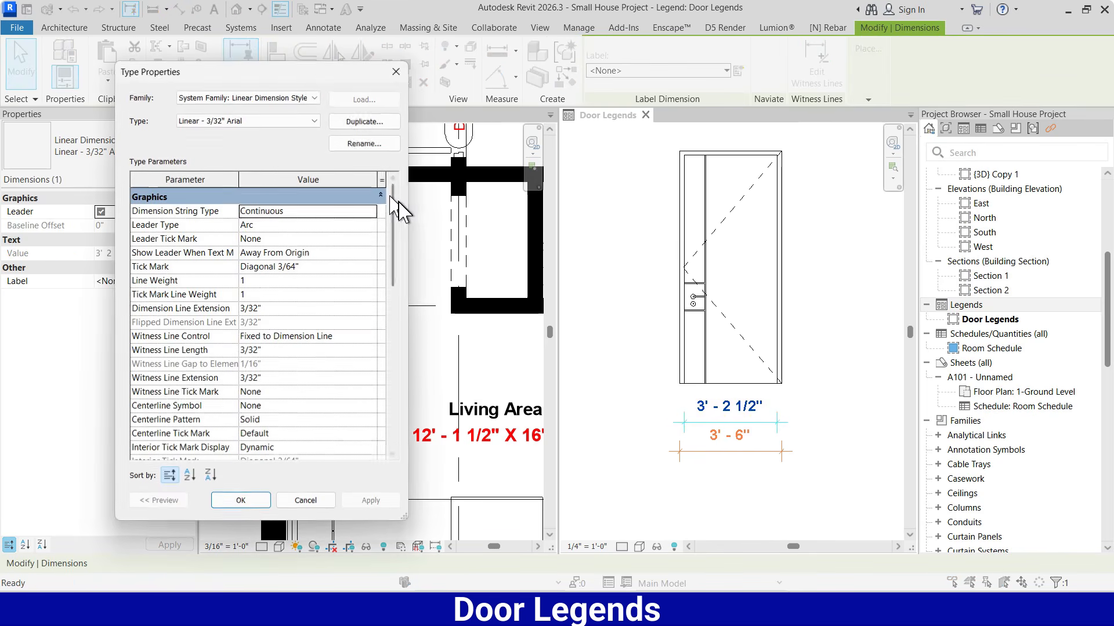
left_click(364, 122)
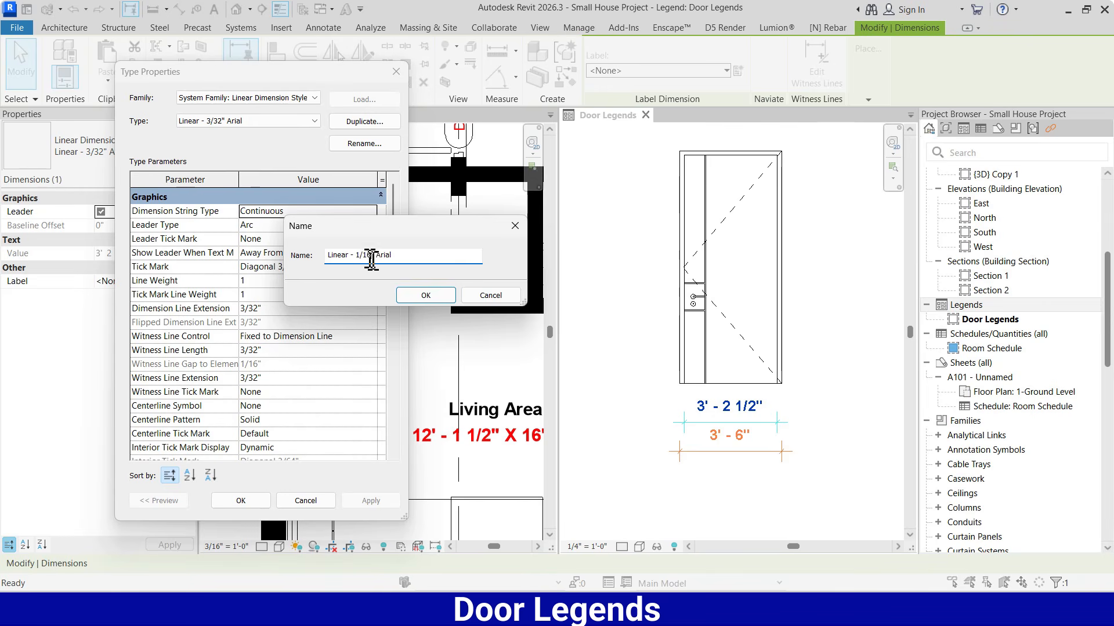
left_click(426, 295)
Set the text size of the new dimension type to 1/16" and apply it to the inner-width dimension
scroll(272, 383, "down", 5)
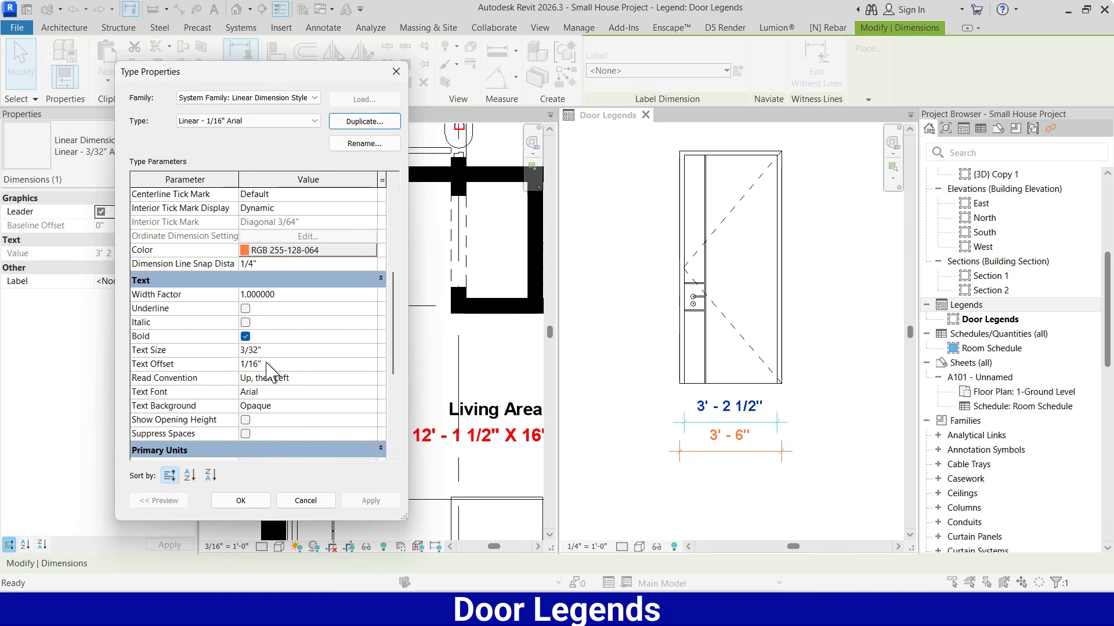
left_click(283, 350)
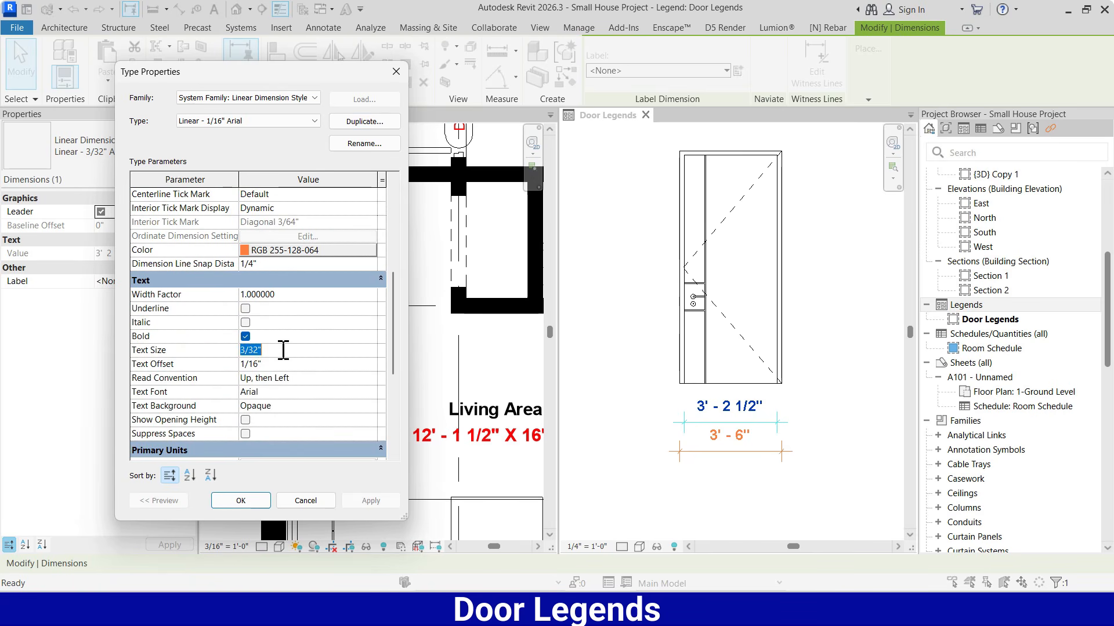
type("1/16\"")
left_click(371, 500)
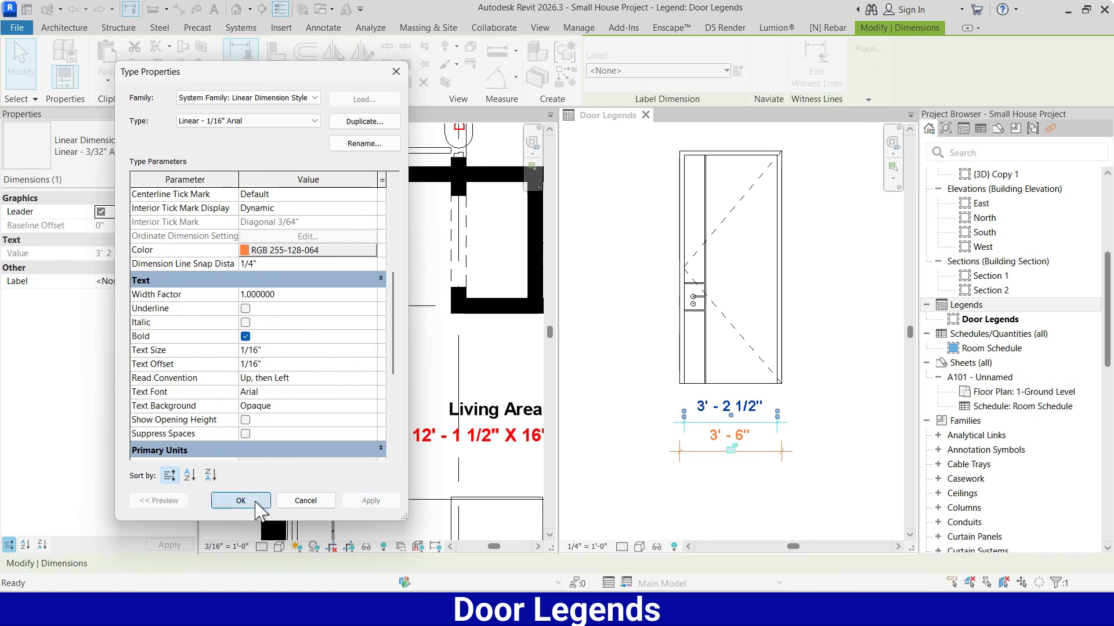
left_click(238, 500)
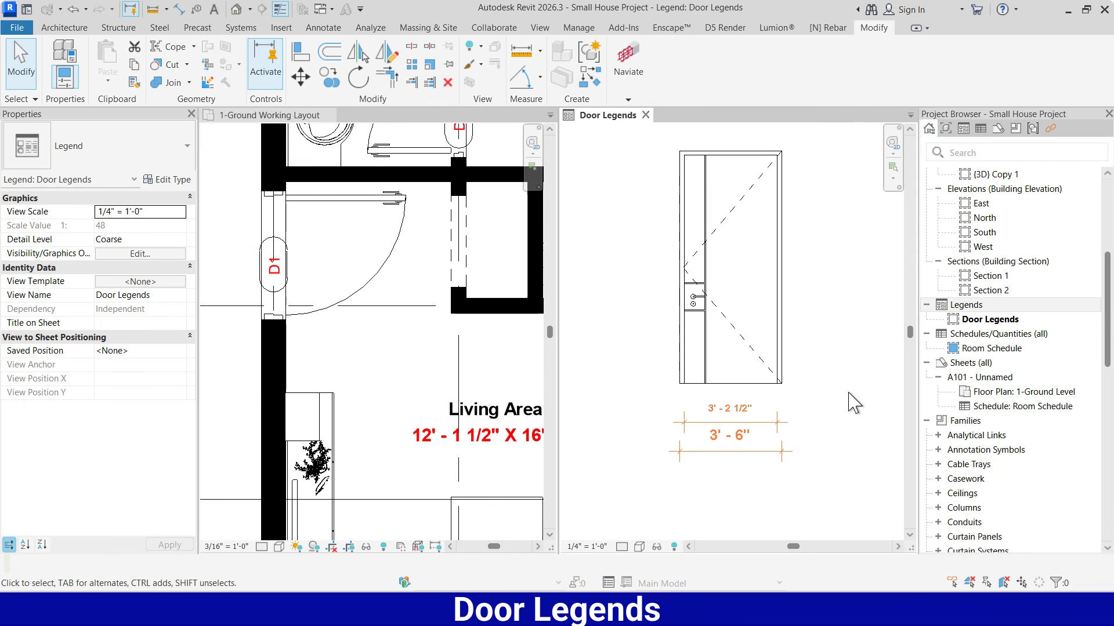
Match the overall-width dimension to the type of the smaller-text inner-width dimension above it
key("m")
key("a")
left_click(747, 423)
left_click(742, 452)
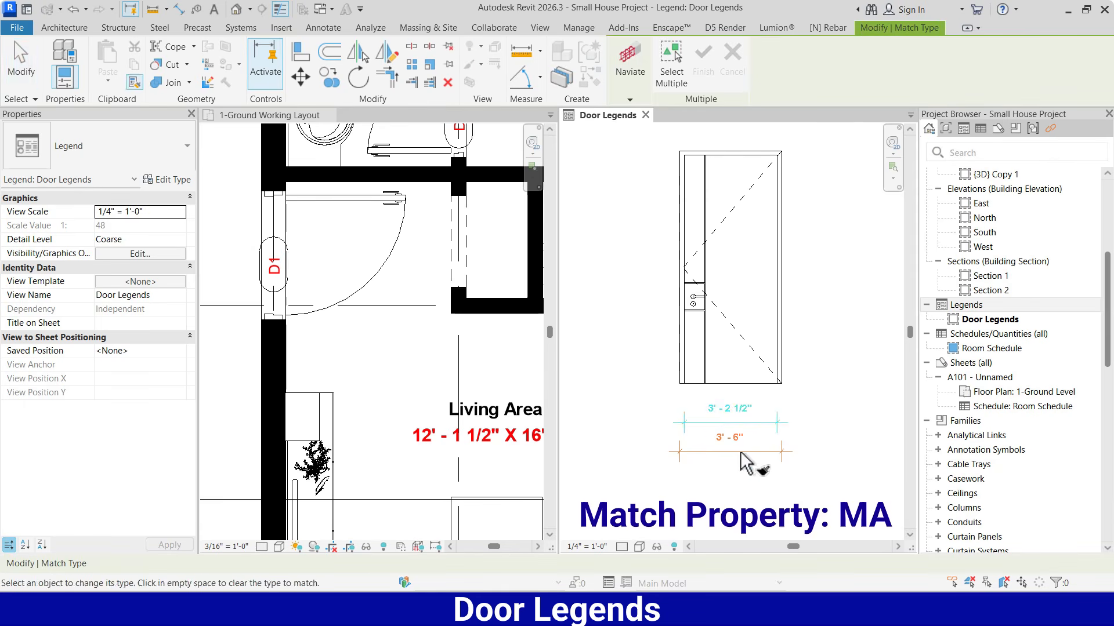
key("Escape")
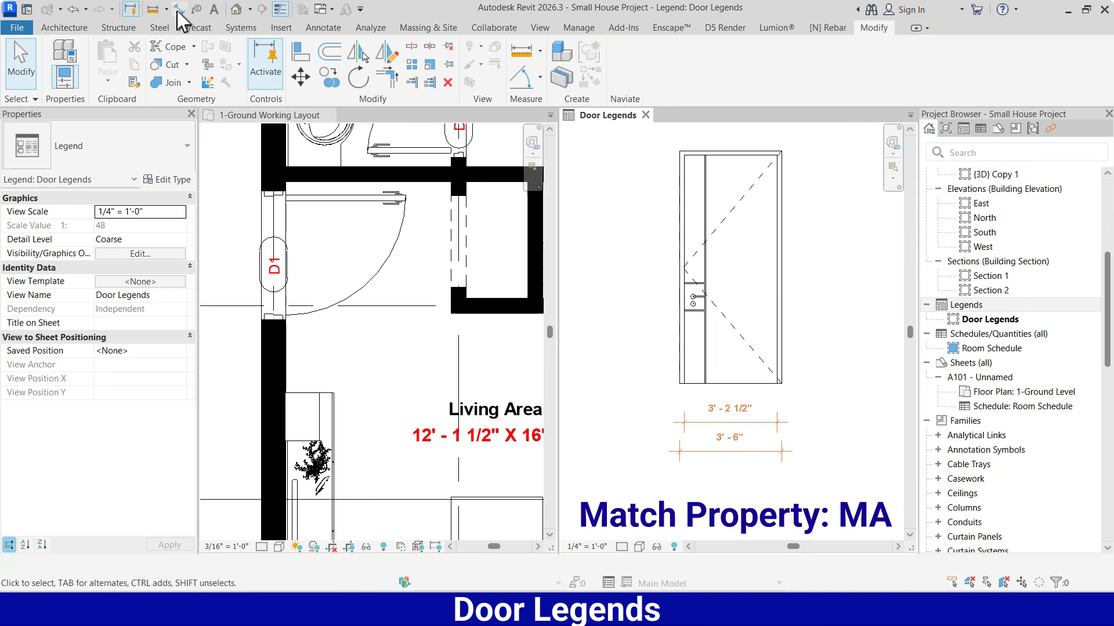
Dimension the door elevation's overall height, placing the aligned dimension to the left of the door
left_click(178, 10)
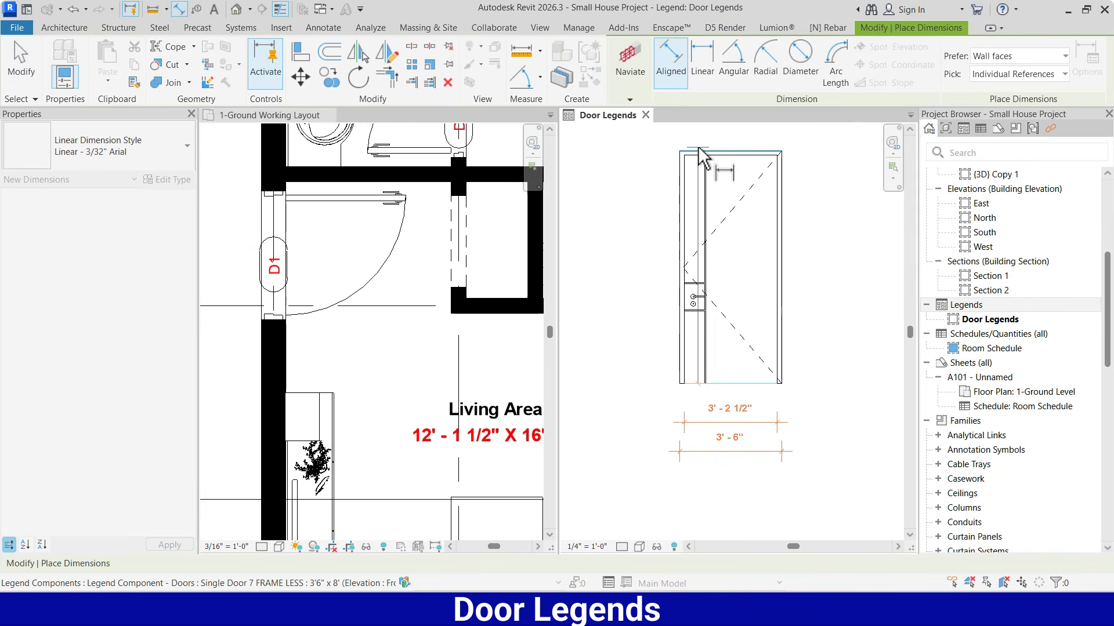
left_click(702, 152)
left_click(711, 383)
left_click(642, 267)
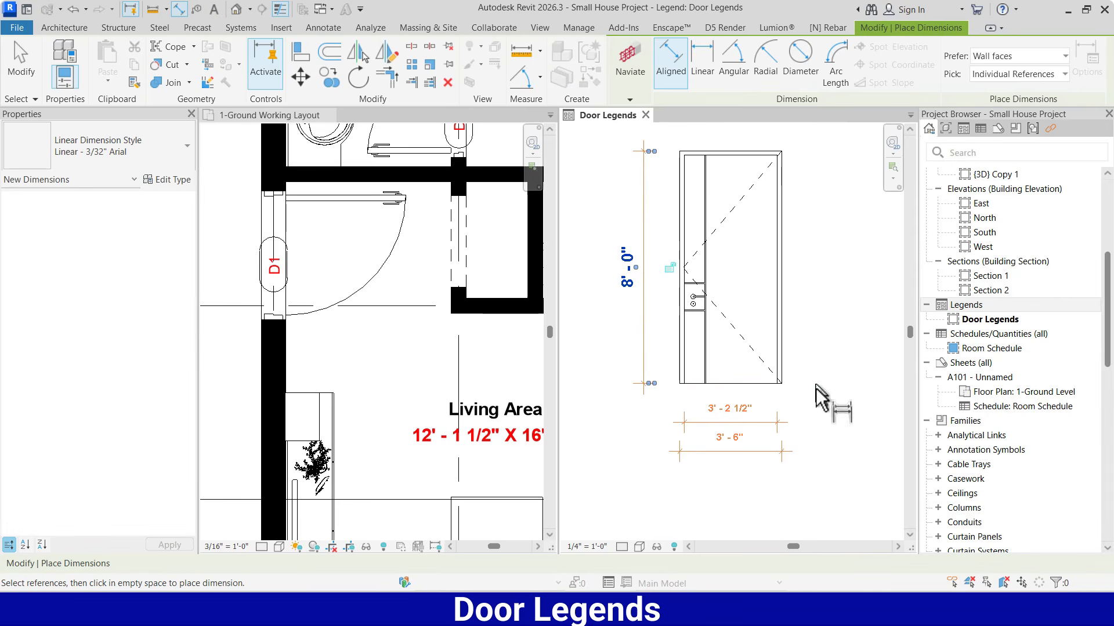
Add a chained vertical dimension right of the door from its base to the frame head's underside and top
left_click(756, 384)
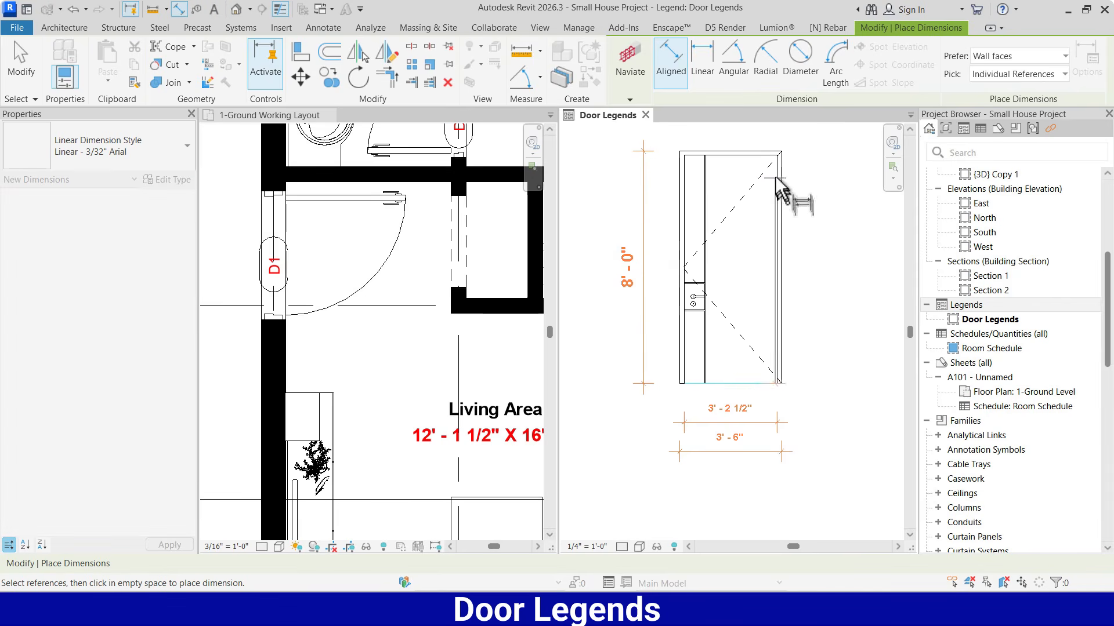
left_click(761, 150)
left_click(825, 201)
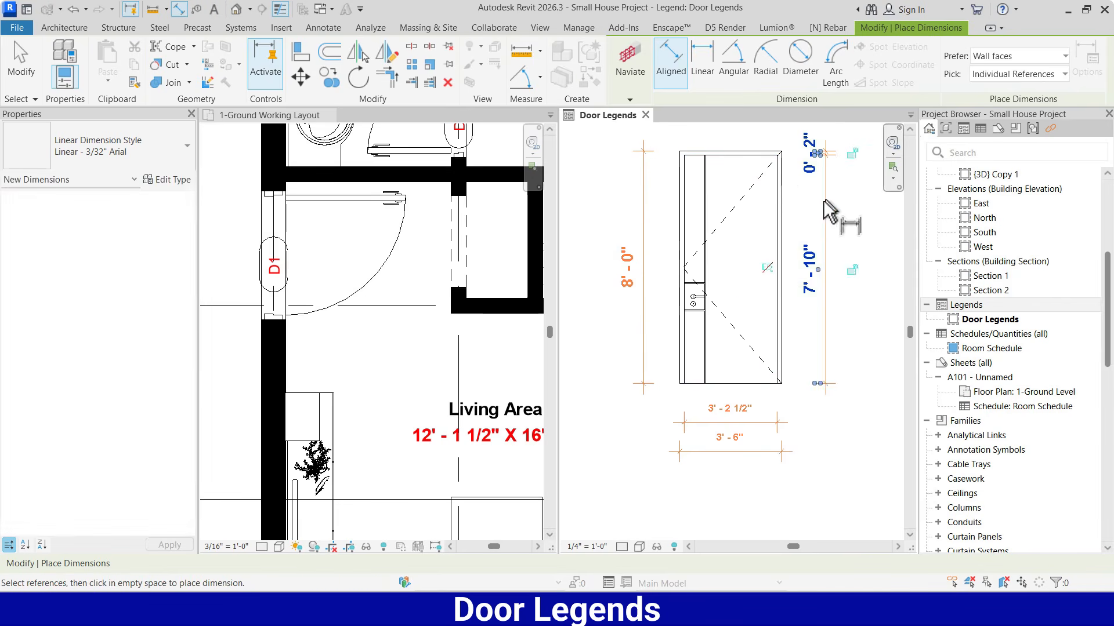
Dimension the left jamb's frame thickness at the door's base, in line with the inner-width dimension
scroll(830, 212, "down", 2)
scroll(681, 322, "up", 4)
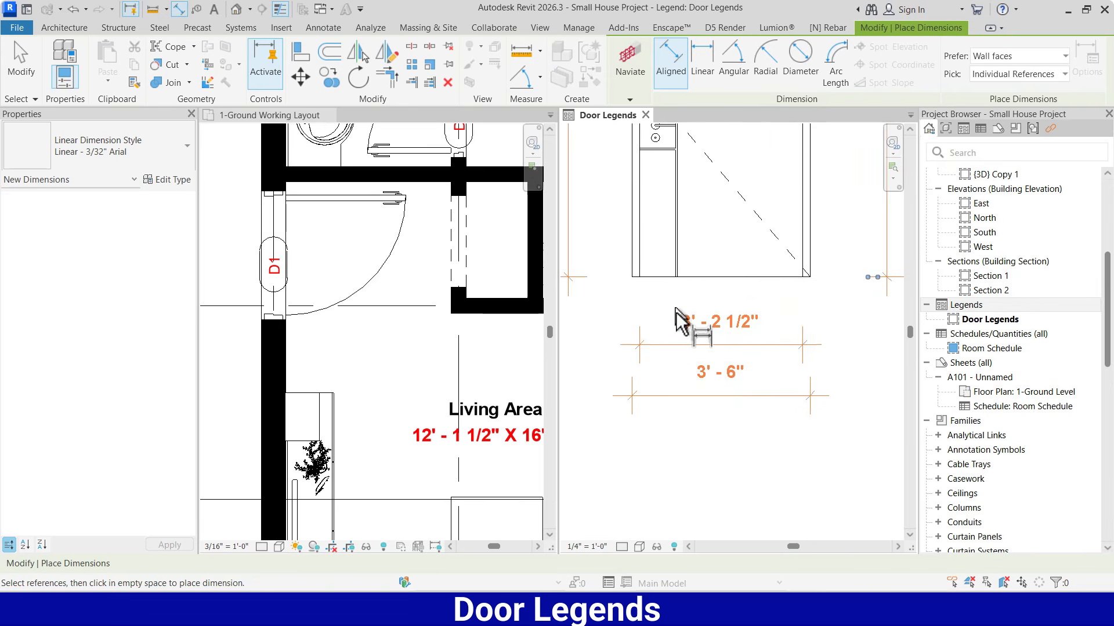
scroll(636, 267, "up", 2)
left_click(641, 265)
left_click(631, 261)
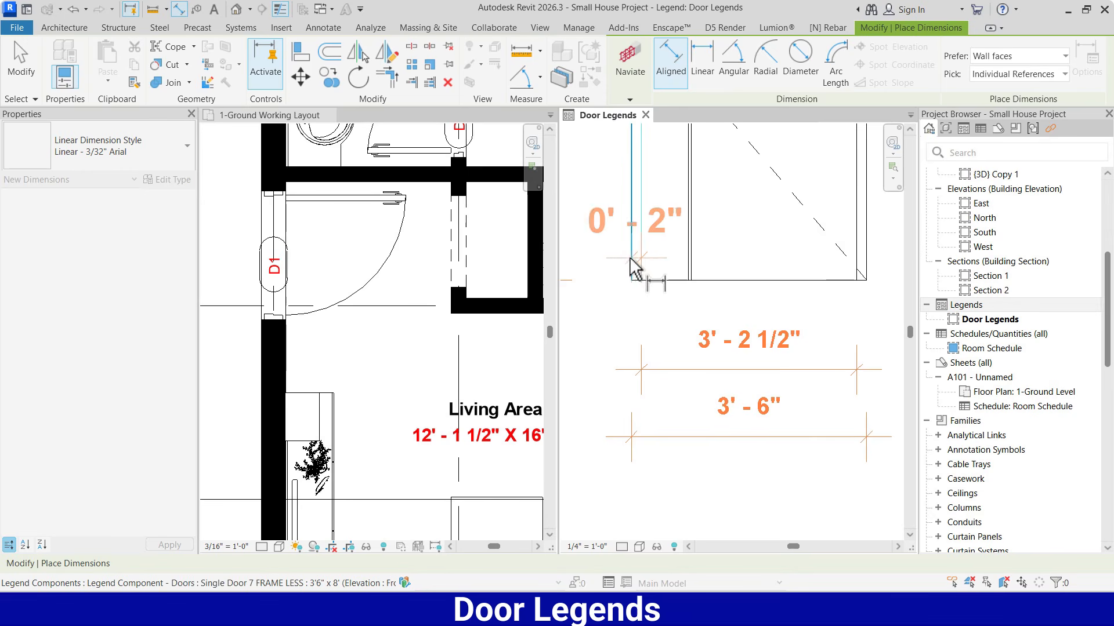
left_click(635, 369)
scroll(719, 396, "down", 3)
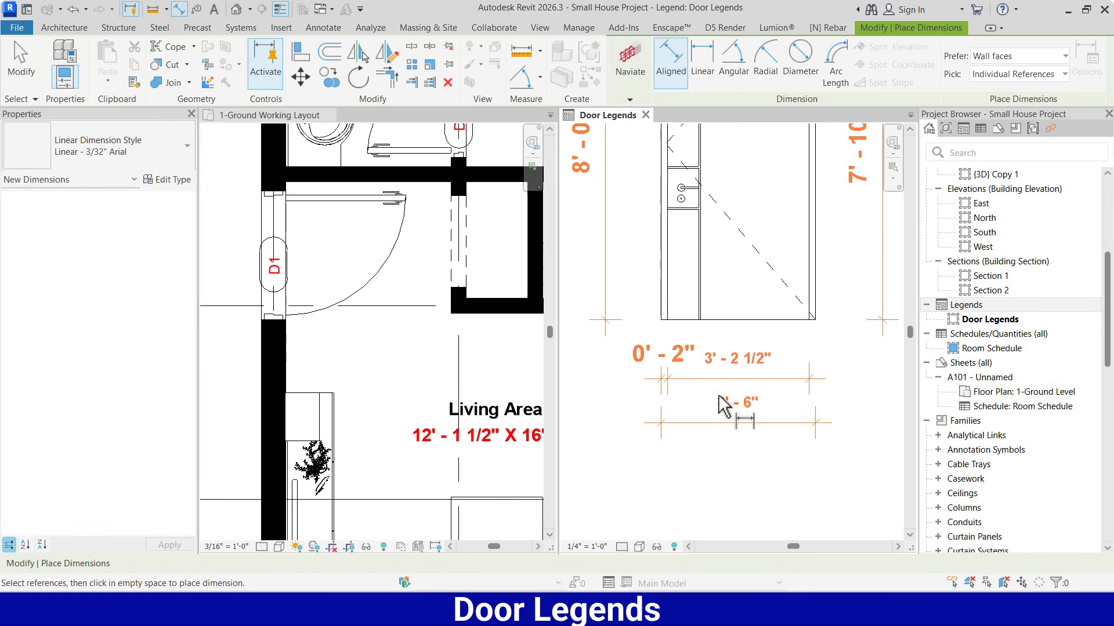
key("Escape")
key("Escape")
Change both vertical dimensions and the left jamb thickness dimension to the Linear - 1/16" Arial type
scroll(723, 376, "down", 1)
scroll(789, 348, "down", 1)
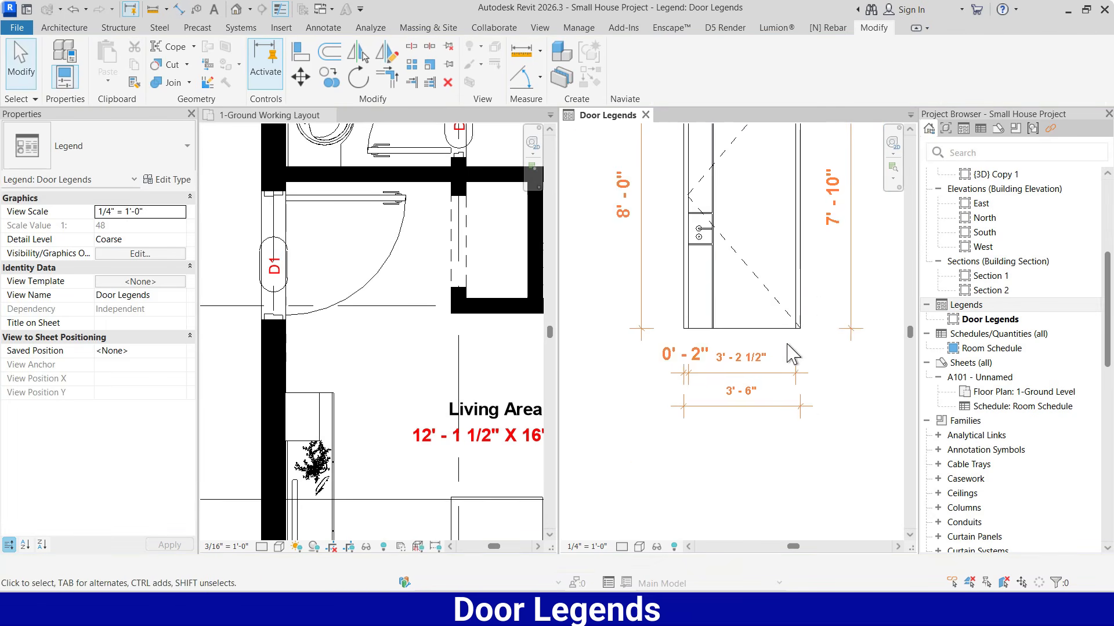
left_click(834, 220)
left_click(643, 212, "ctrl")
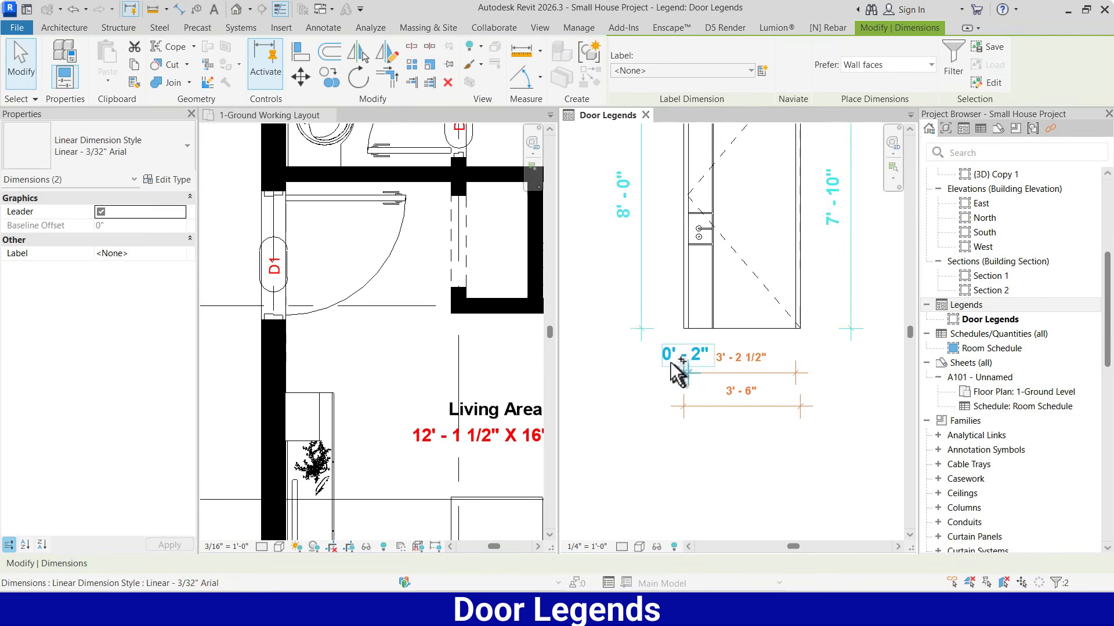
left_click(667, 360, "ctrl")
left_click(137, 163)
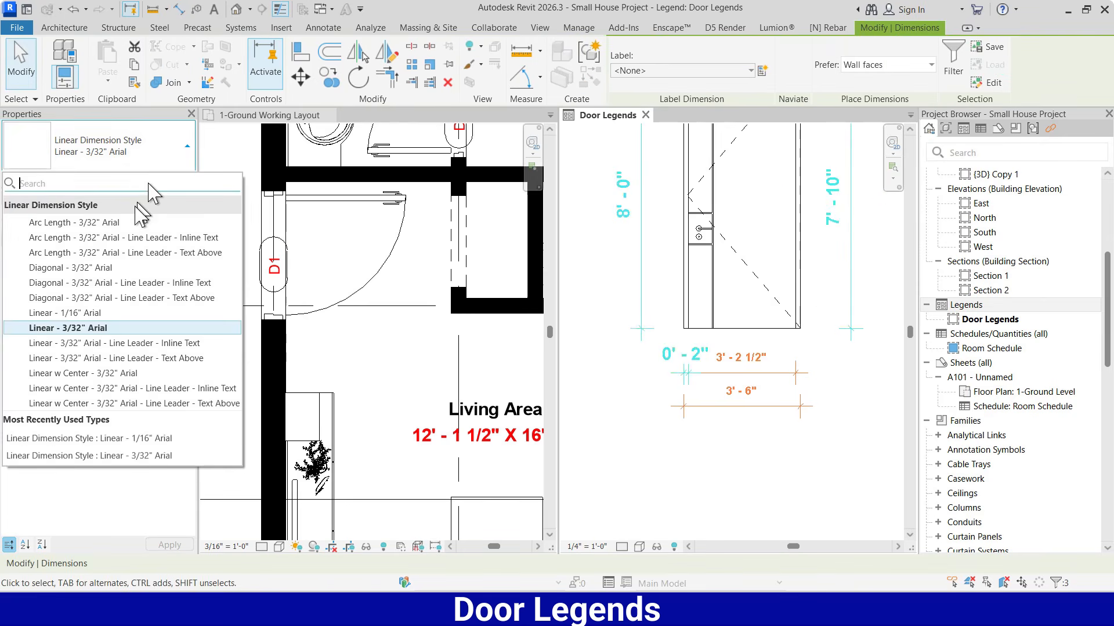
left_click(95, 324)
left_click(677, 442)
Place the text note "Outside" above the left wall stub of the door plan
scroll(677, 443, "down", 3)
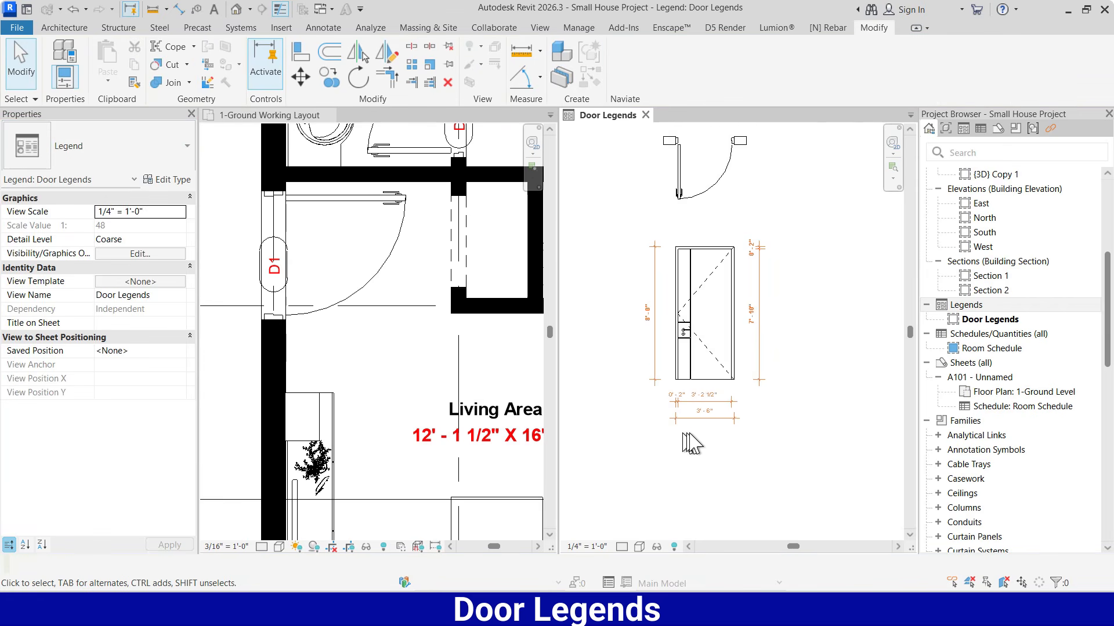
scroll(675, 186, "up", 3)
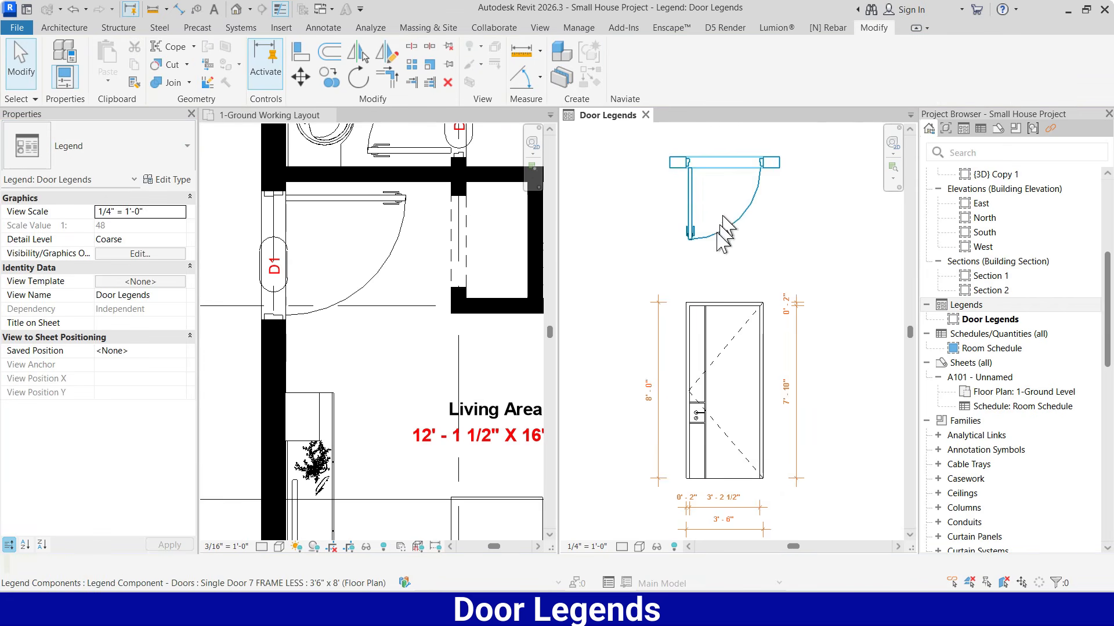
scroll(672, 176, "up", 2)
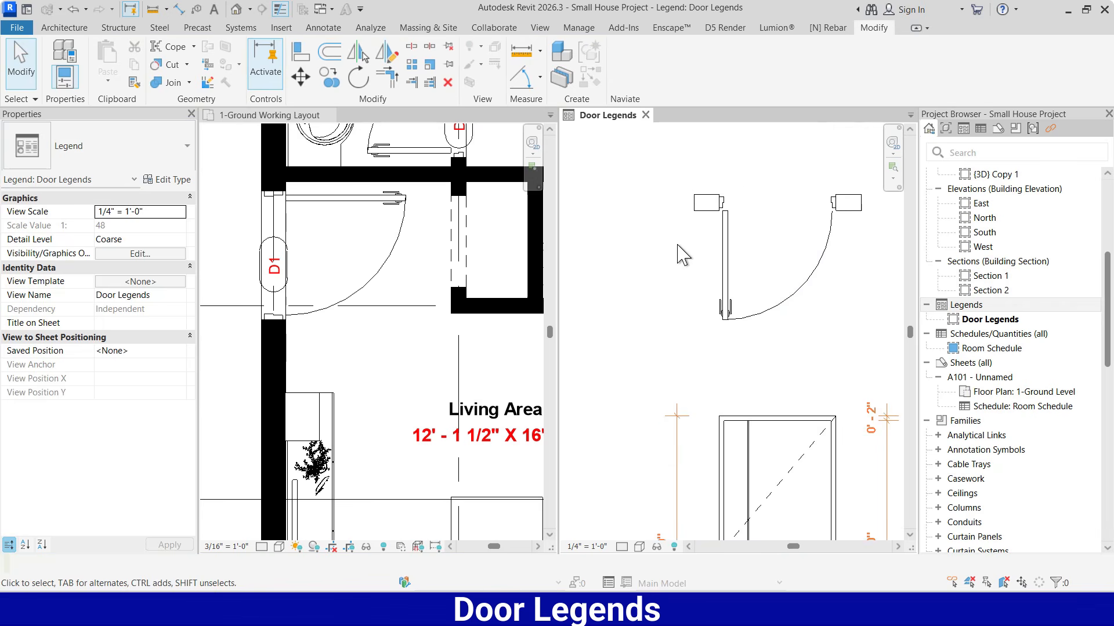
key("t")
key("e")
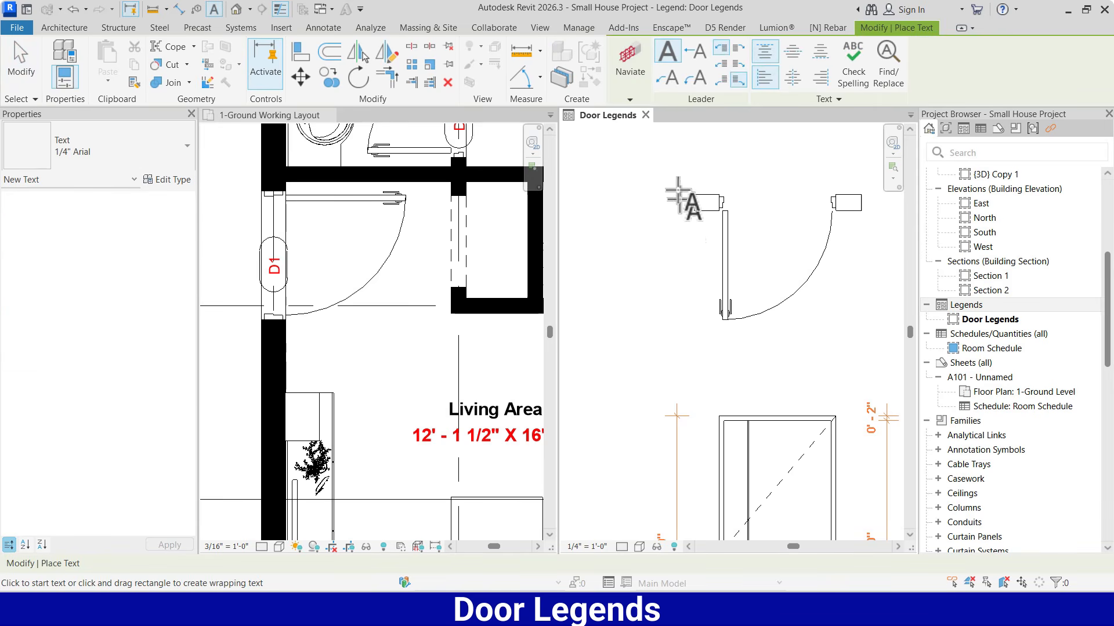
left_click(663, 158)
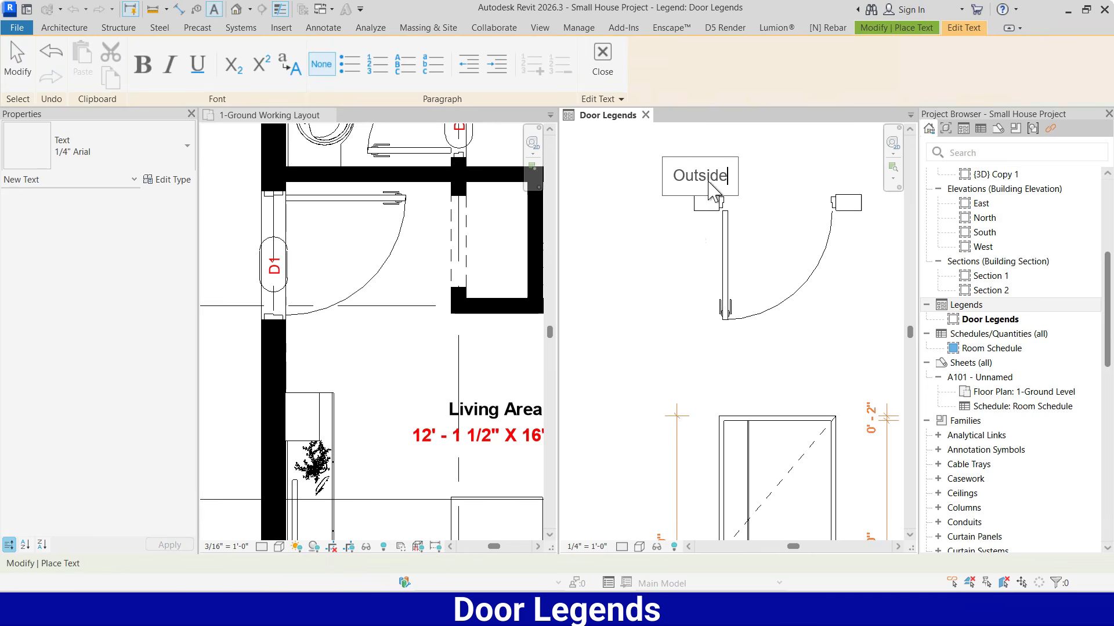
left_click(661, 262)
key("Escape")
left_click(690, 188)
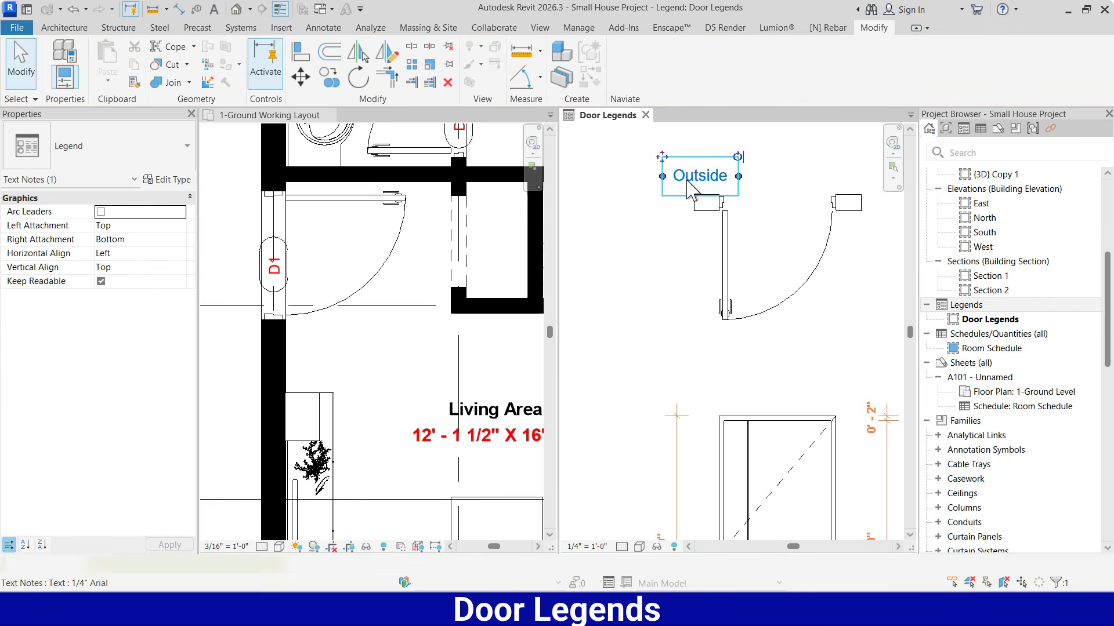
Place the text note "Inside" below the left wall stub, beside the open door leaf in the plan
key("t")
key("x")
left_click(638, 213)
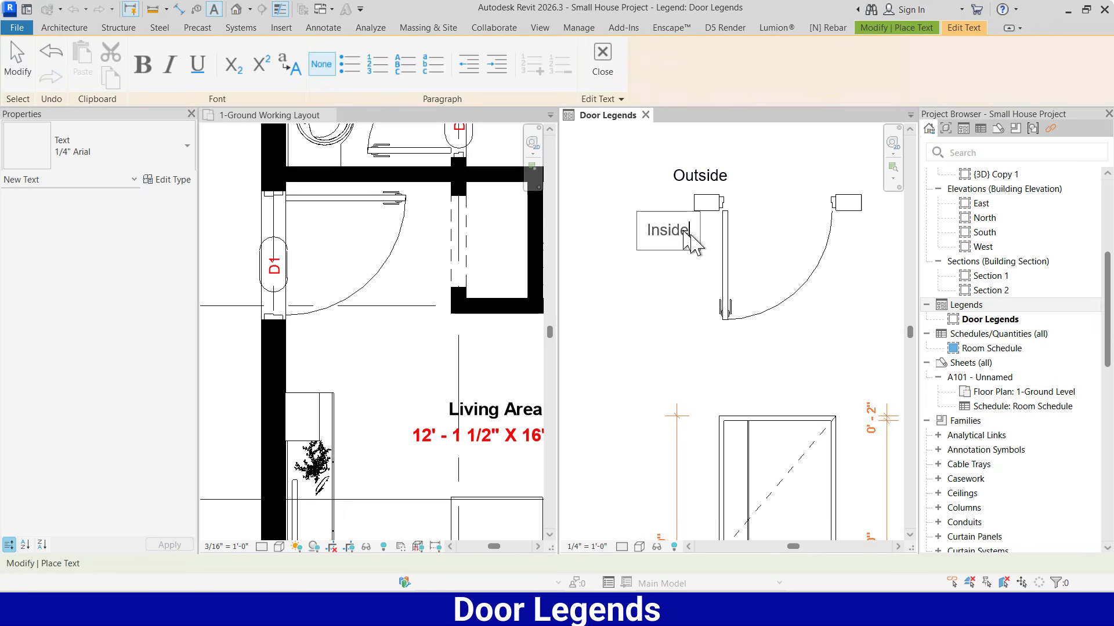
left_click(690, 277)
key("Escape")
key("Escape")
Move the "Outside" and "Inside" notes horizontally so they line up to the left of the door plan
left_click(684, 183)
left_click_drag(665, 155, 640, 155)
left_click(669, 229)
left_click_drag(632, 209, 639, 210)
key("Escape")
scroll(673, 247, "down", 2)
scroll(761, 242, "up", 3)
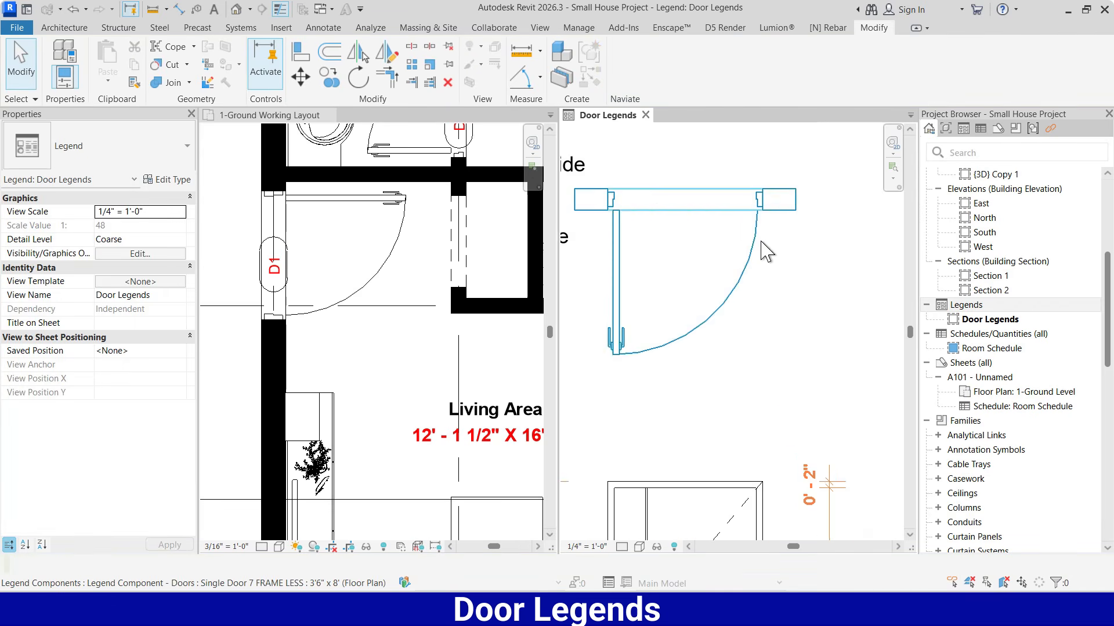
scroll(767, 251, "down", 2)
scroll(691, 235, "up", 1)
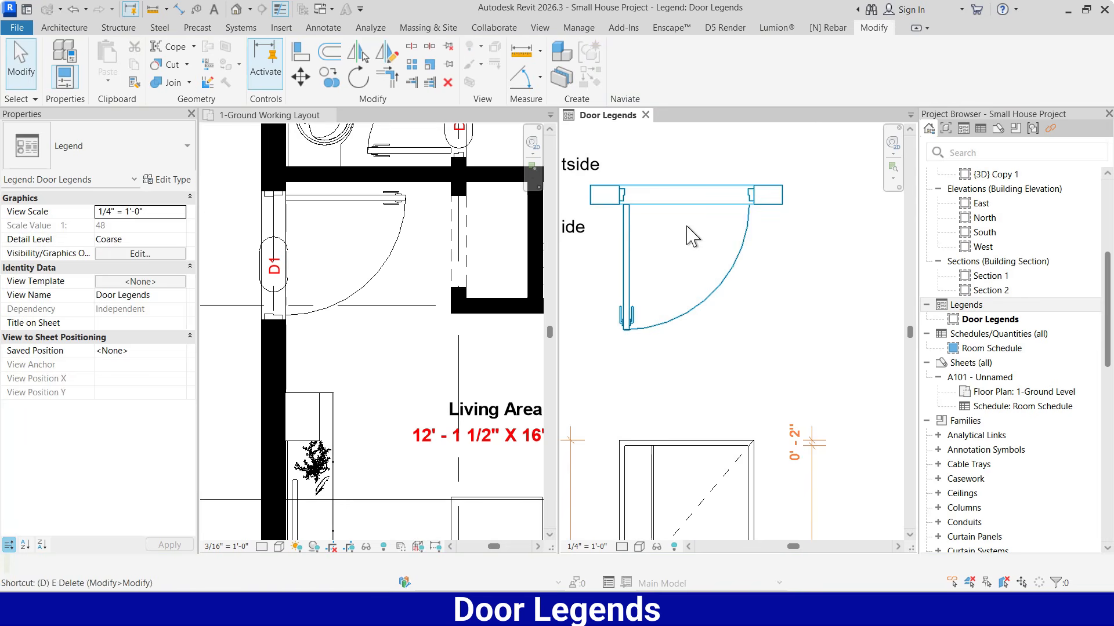
Dimension the full width of the wall opening above the door plan using the Linear - 1/16" Arial type
key("i")
left_click(159, 153)
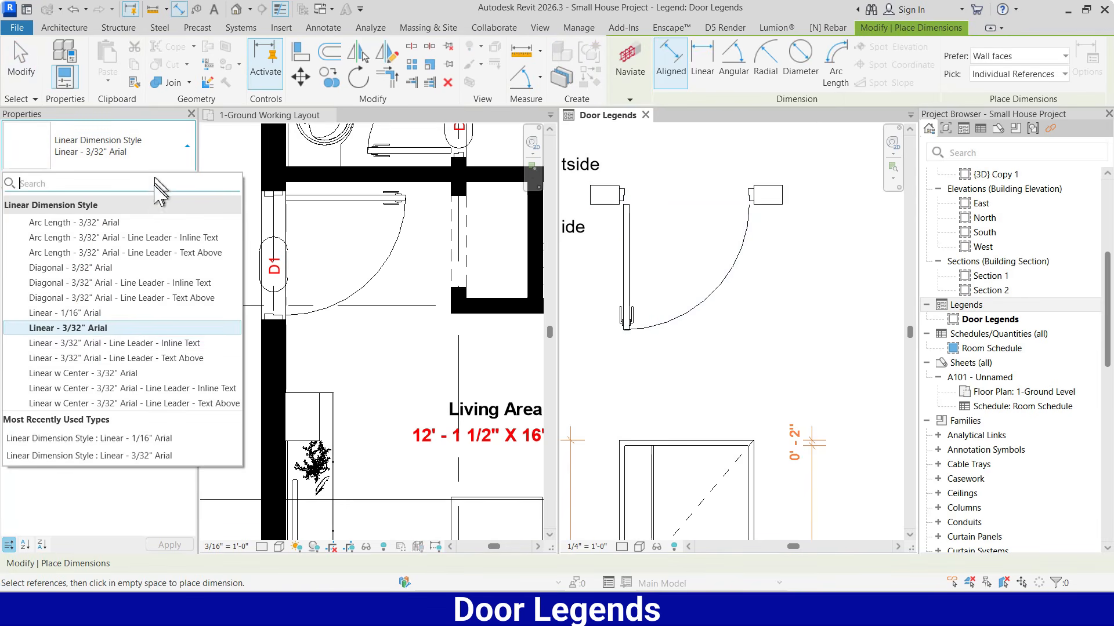
left_click(65, 313)
scroll(629, 155, "up", 1)
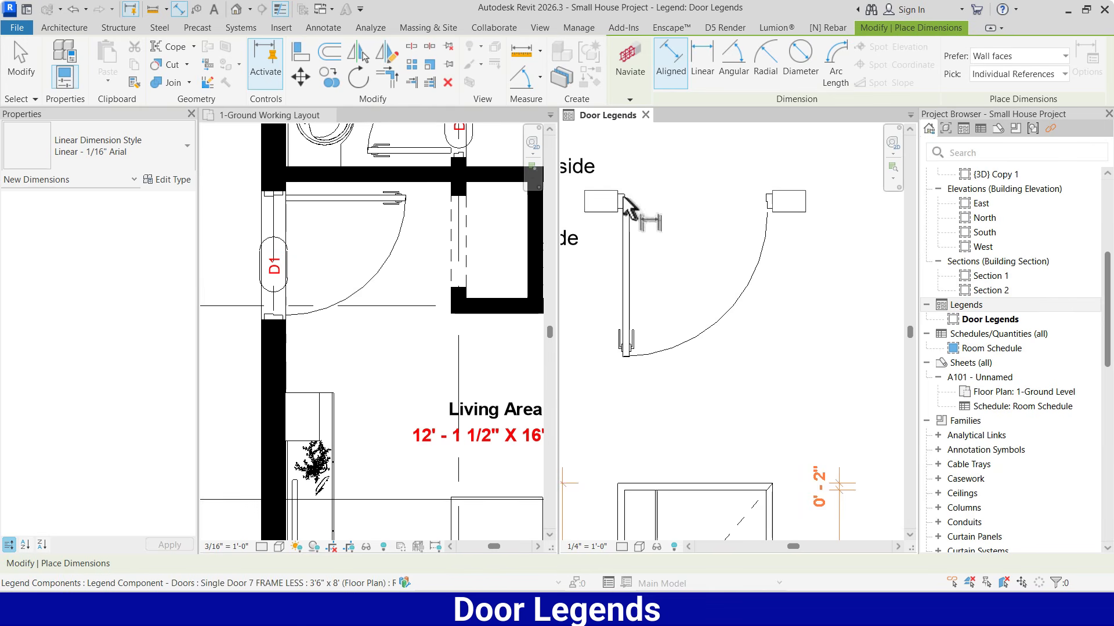
left_click(617, 212)
left_click(774, 208)
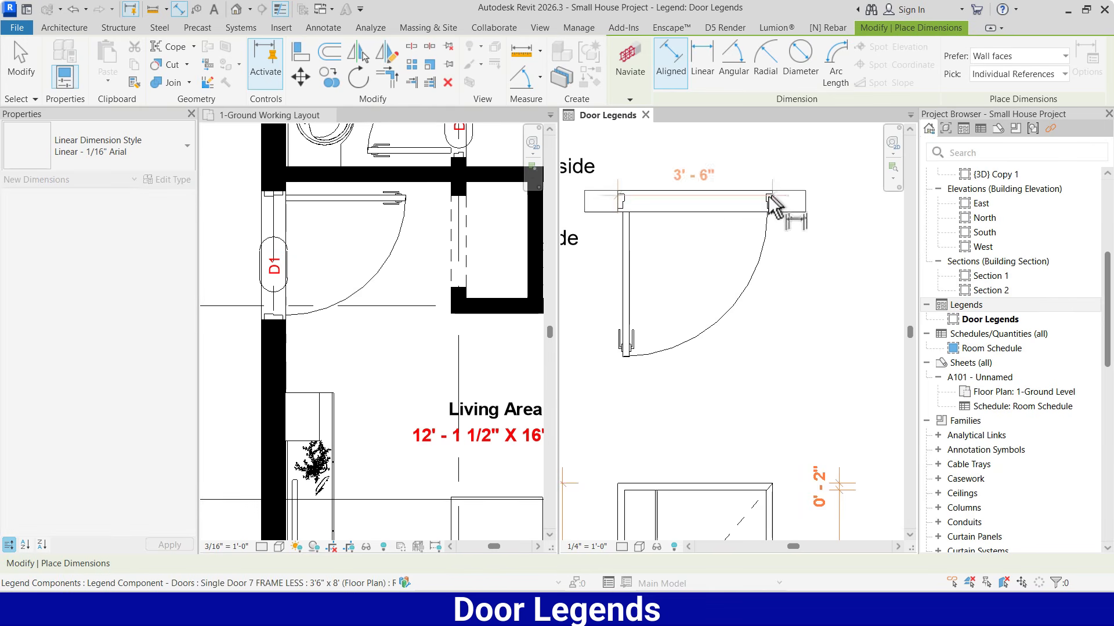
scroll(737, 261, "down", 1)
left_click(734, 152)
Dimension the clear width between the two door jambs, placed between the door plan and the overall width dimension
scroll(655, 220, "up", 2)
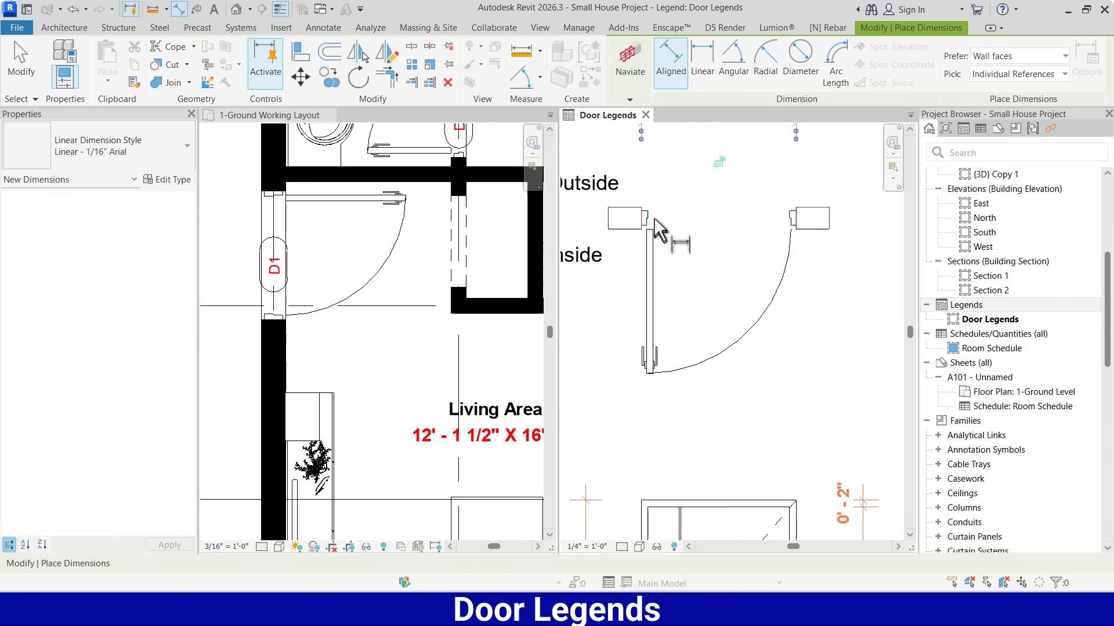
left_click(655, 211)
left_click(782, 212)
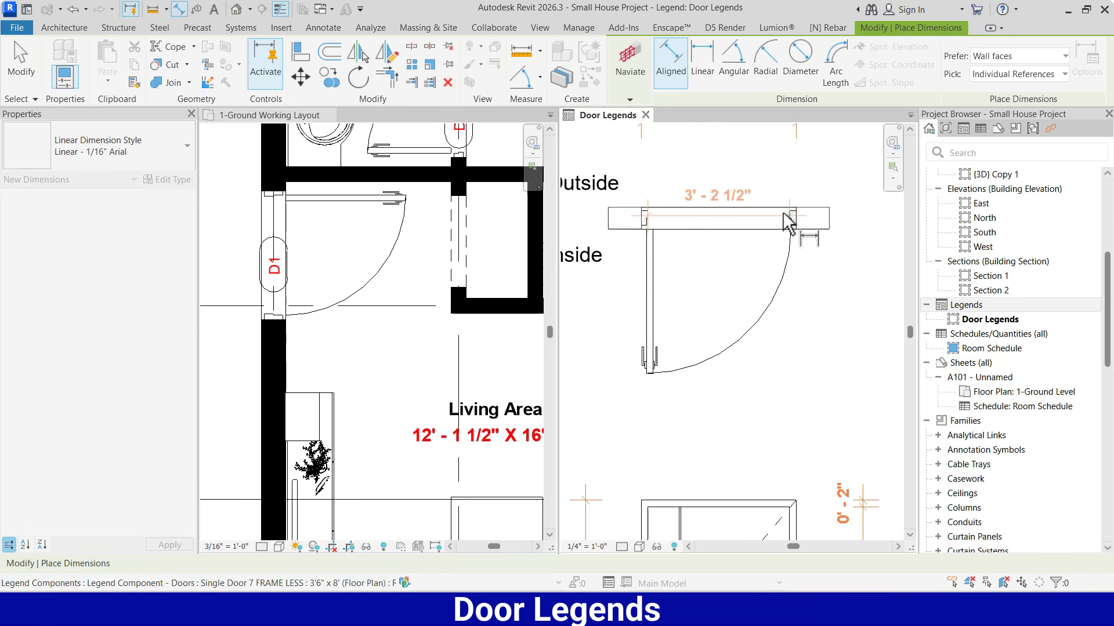
left_click(744, 167)
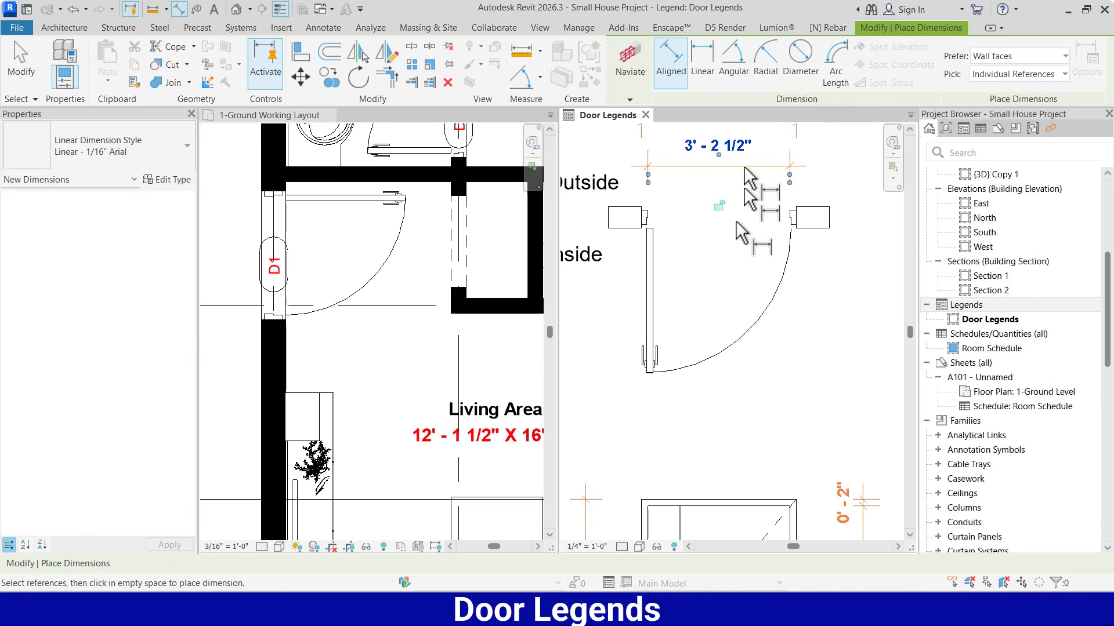
scroll(736, 221, "down", 2)
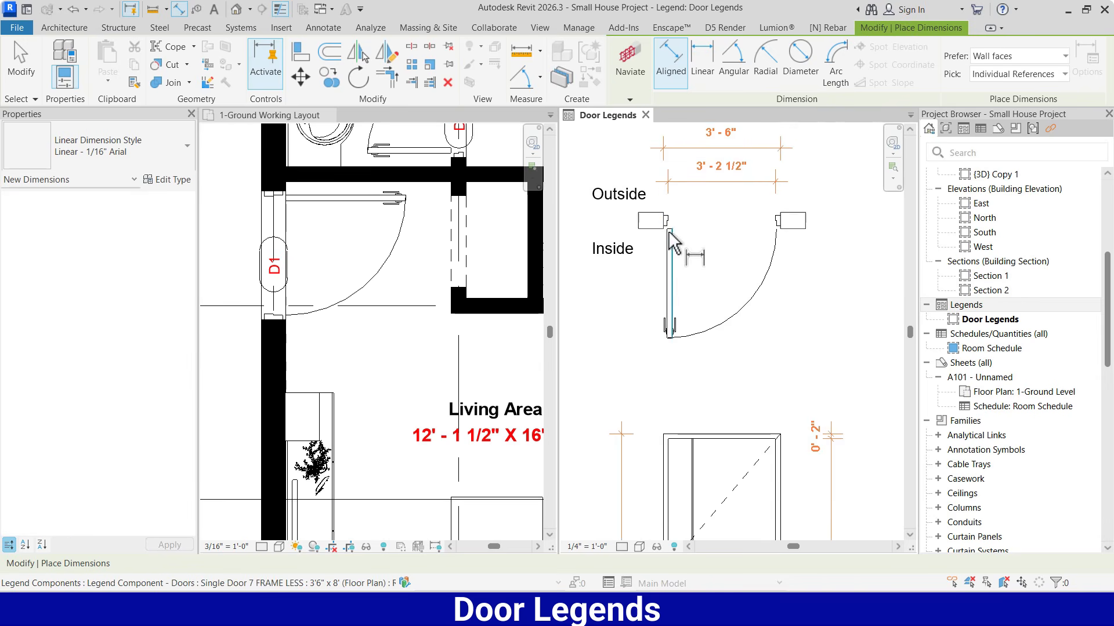
Dimension the length of the open door leaf from the wall face to the leaf's end, placed left of the leaf
scroll(668, 229, "up", 1)
scroll(670, 230, "up", 3)
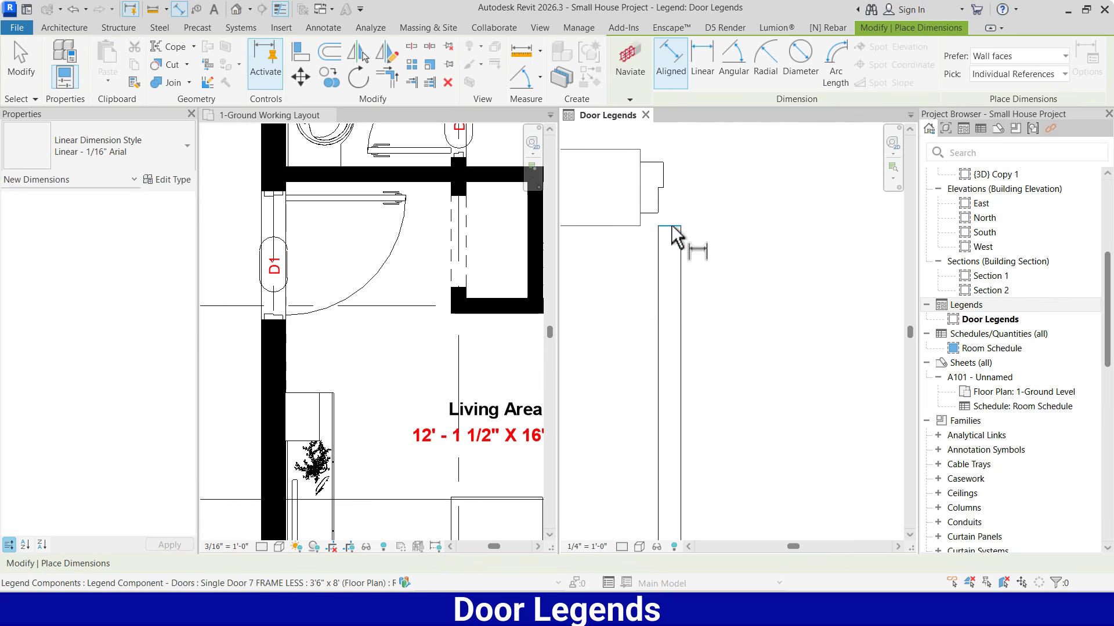
scroll(673, 232, "down", 5)
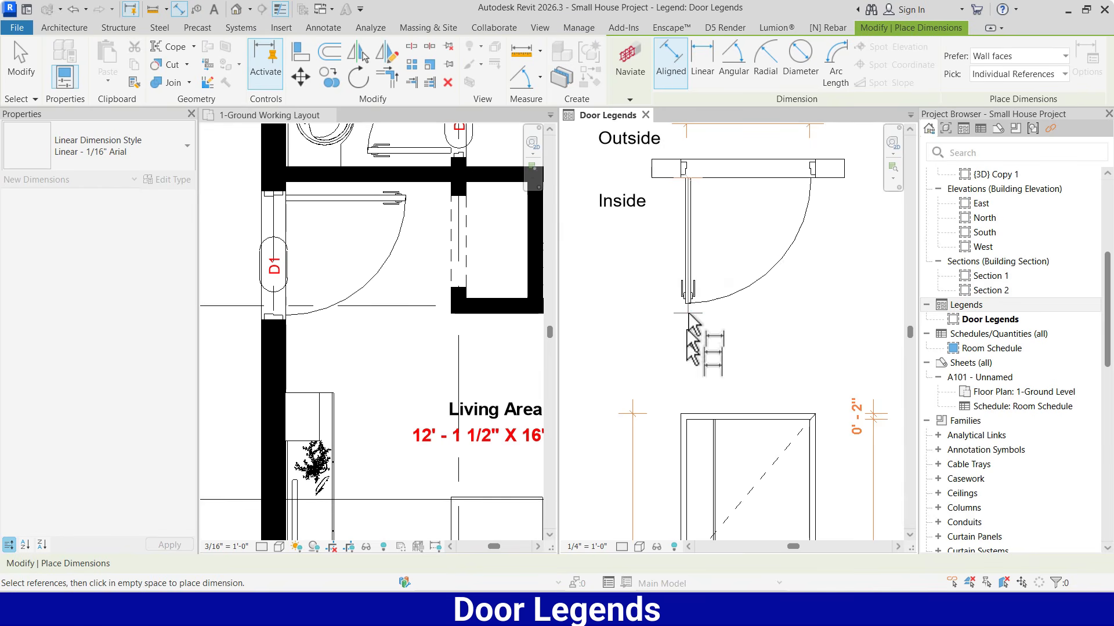
left_click(686, 305)
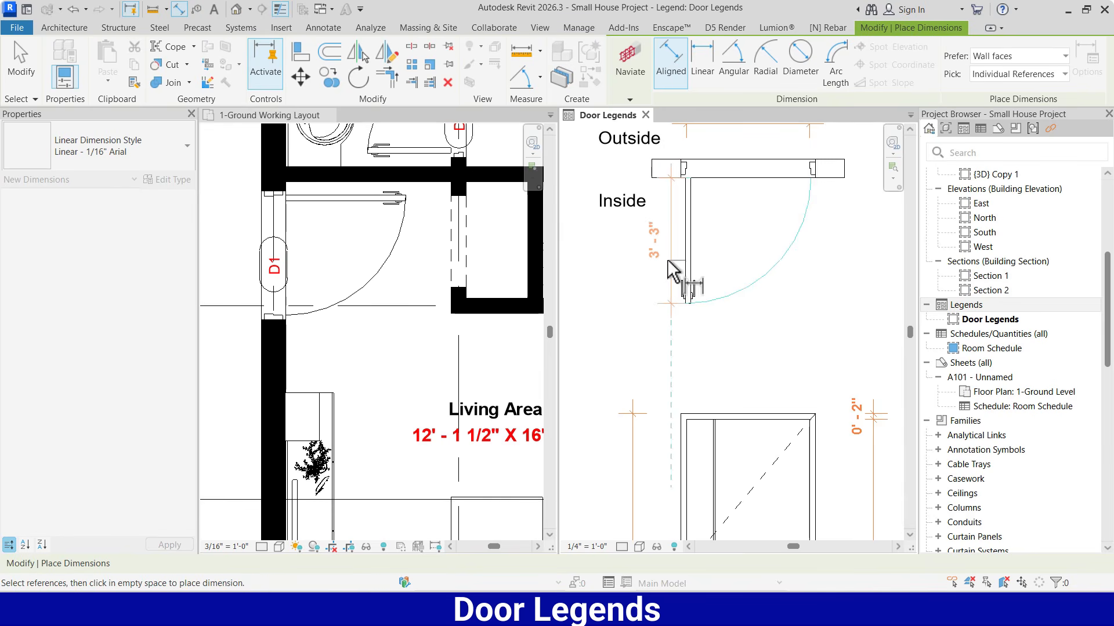
left_click(668, 261)
key("Escape")
key("Escape")
scroll(759, 302, "down", 5)
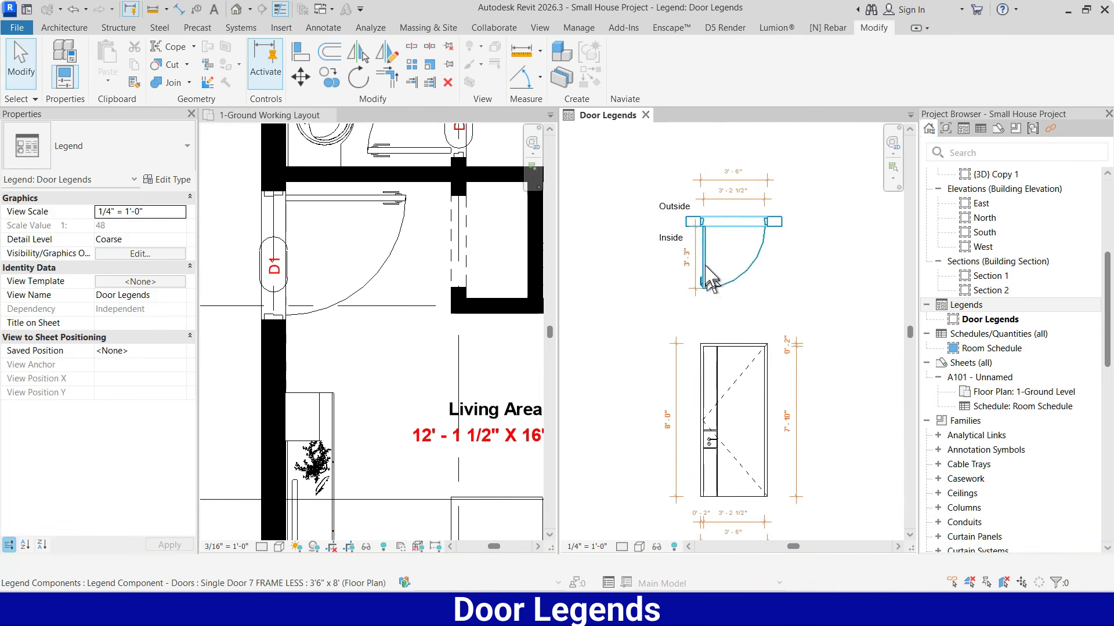
Move the overall width dimension under the front elevation farther down, away from the jamb and clear width dimensions
scroll(774, 273, "down", 5)
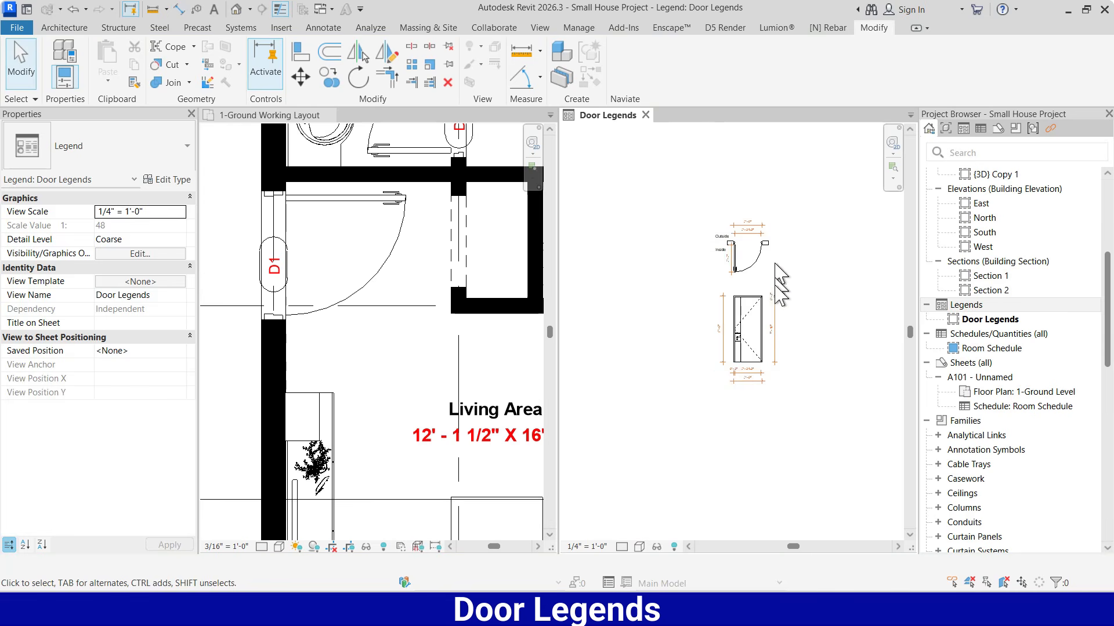
scroll(753, 381, "up", 4)
scroll(749, 380, "up", 2)
scroll(755, 389, "up", 3)
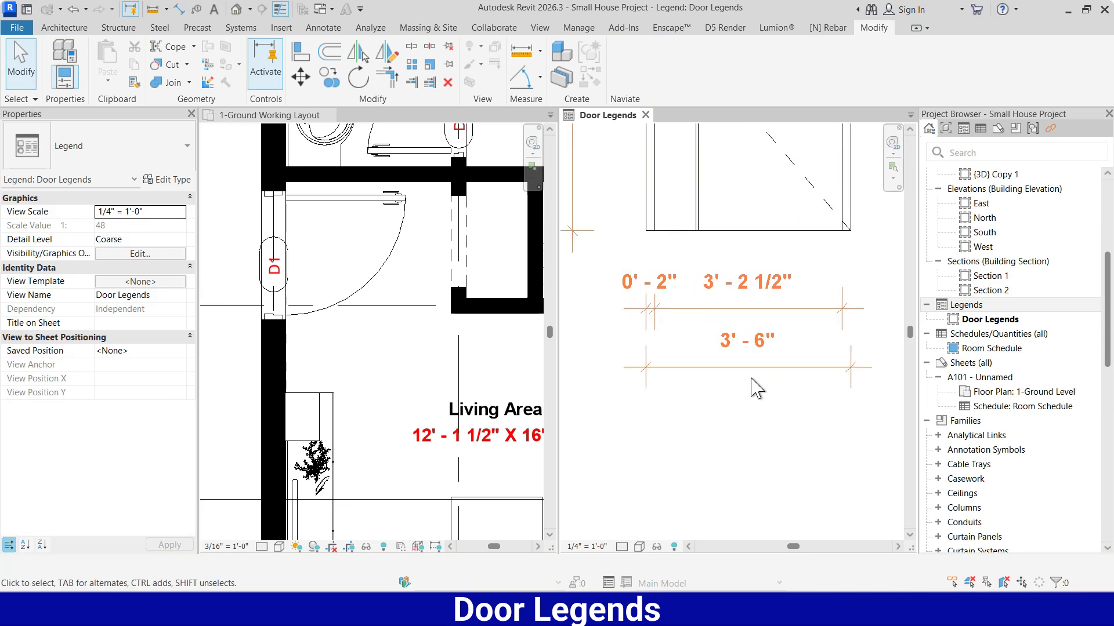
left_click(749, 366)
left_click_drag(748, 367, 750, 391)
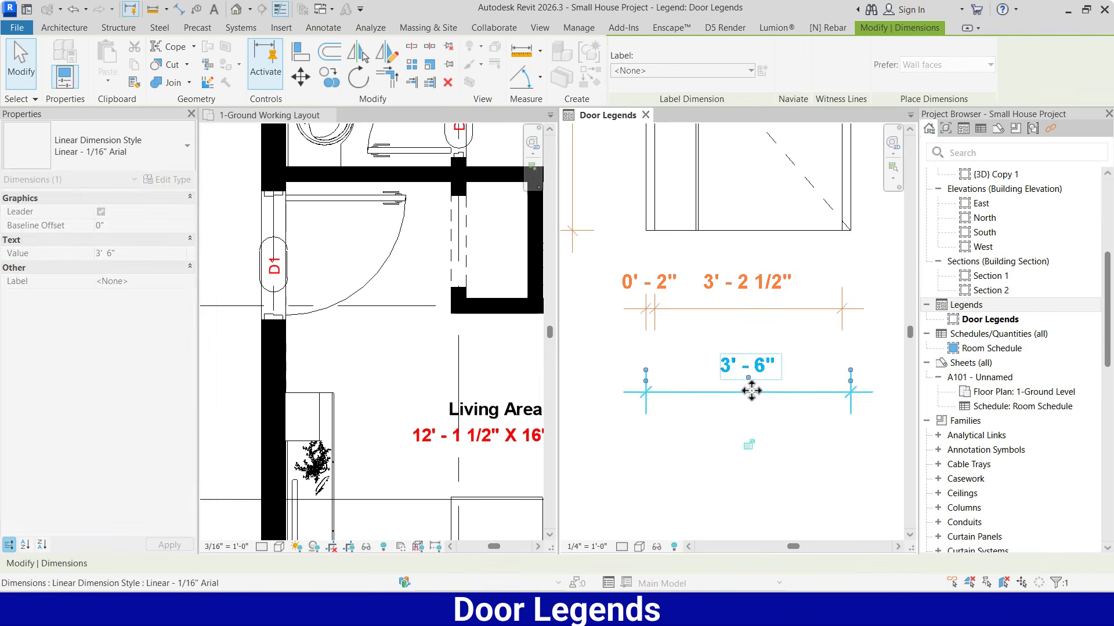
key("Escape")
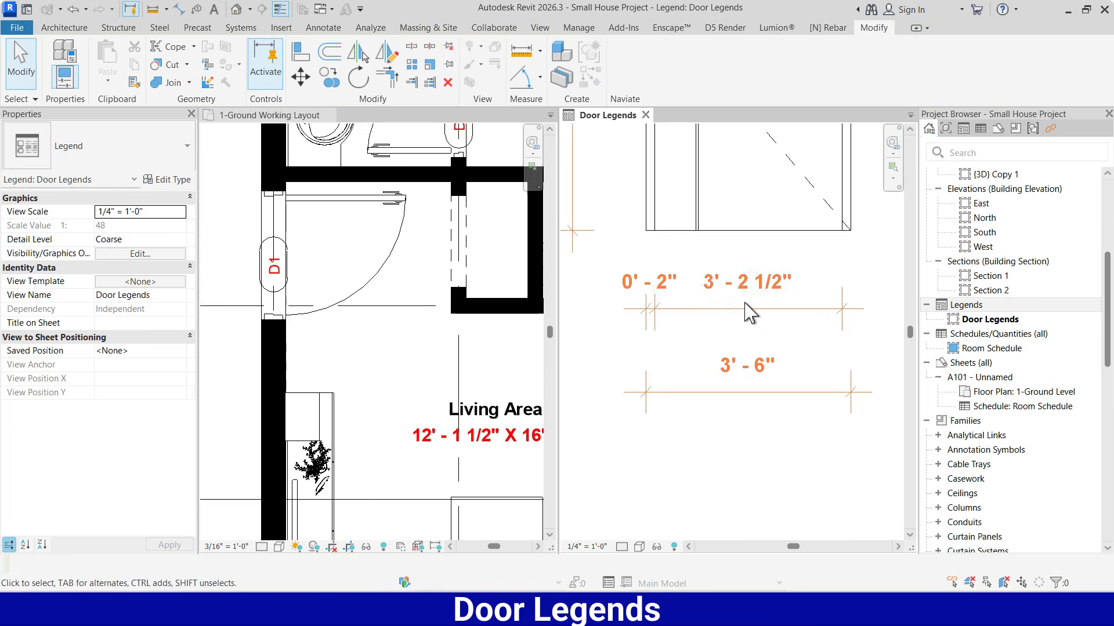
Add the text "Clear width" below the value of the clear opening dimension under the front elevation
left_click(759, 302)
left_click(761, 301)
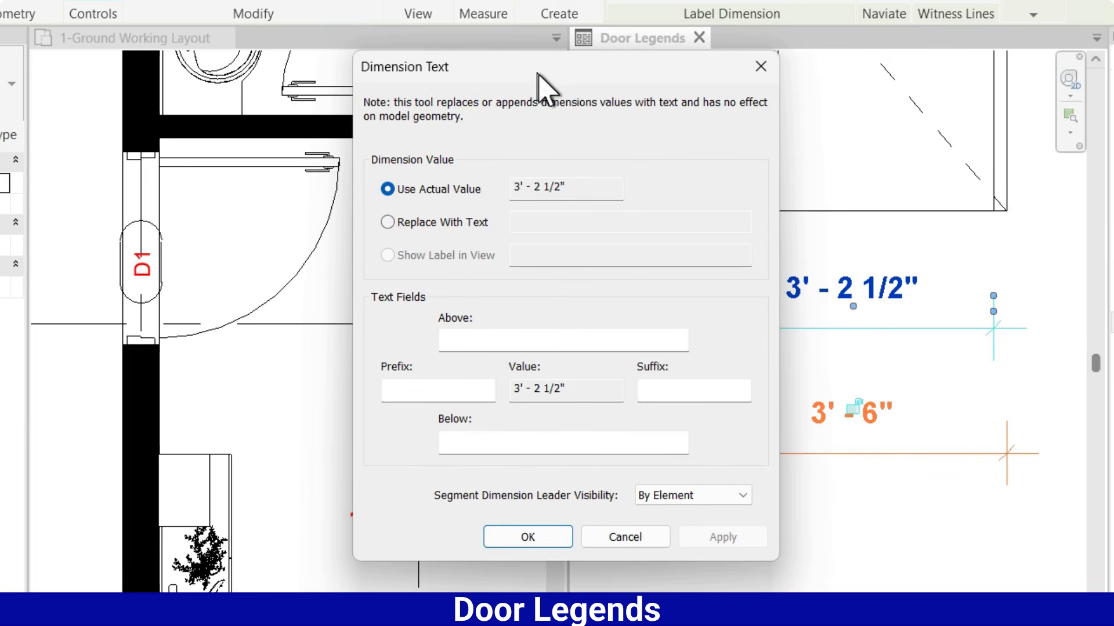
left_click_drag(539, 65, 599, 50)
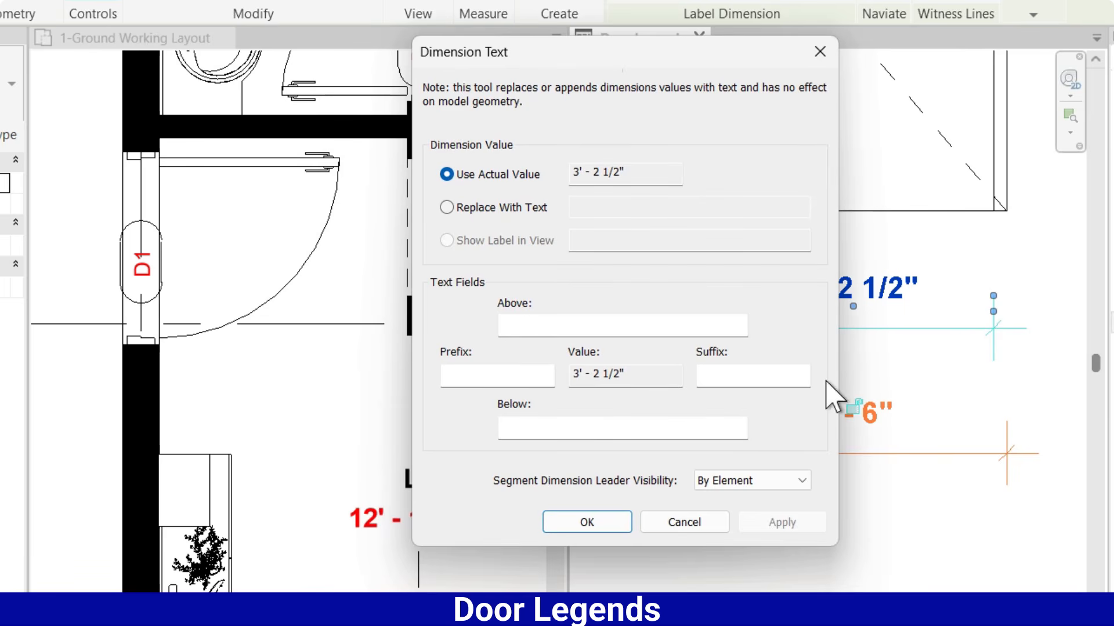
left_click(559, 430)
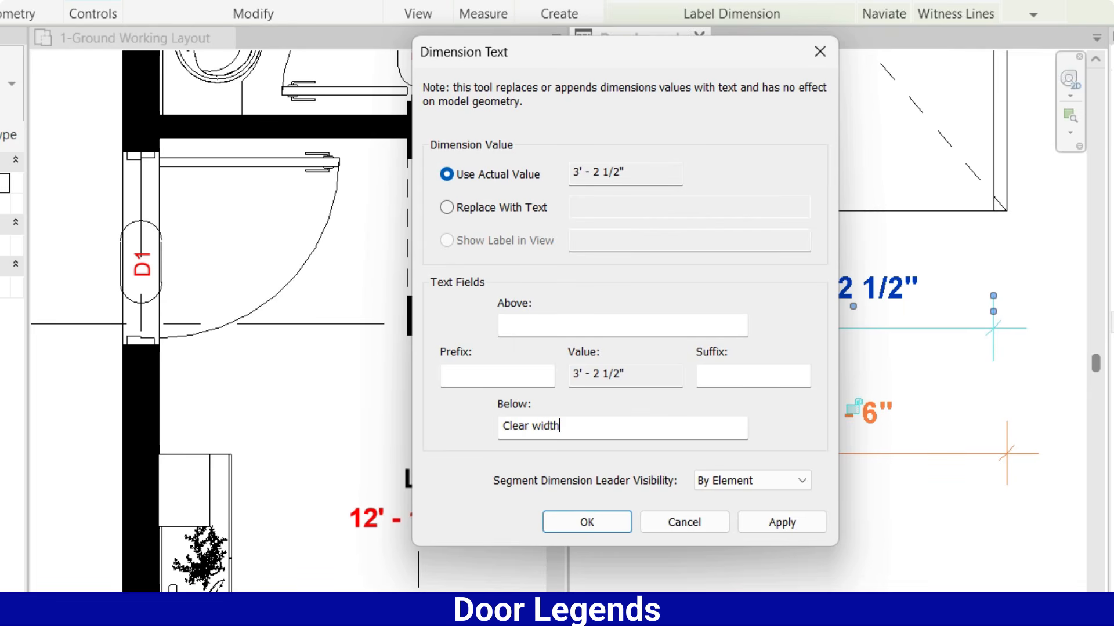
left_click(586, 524)
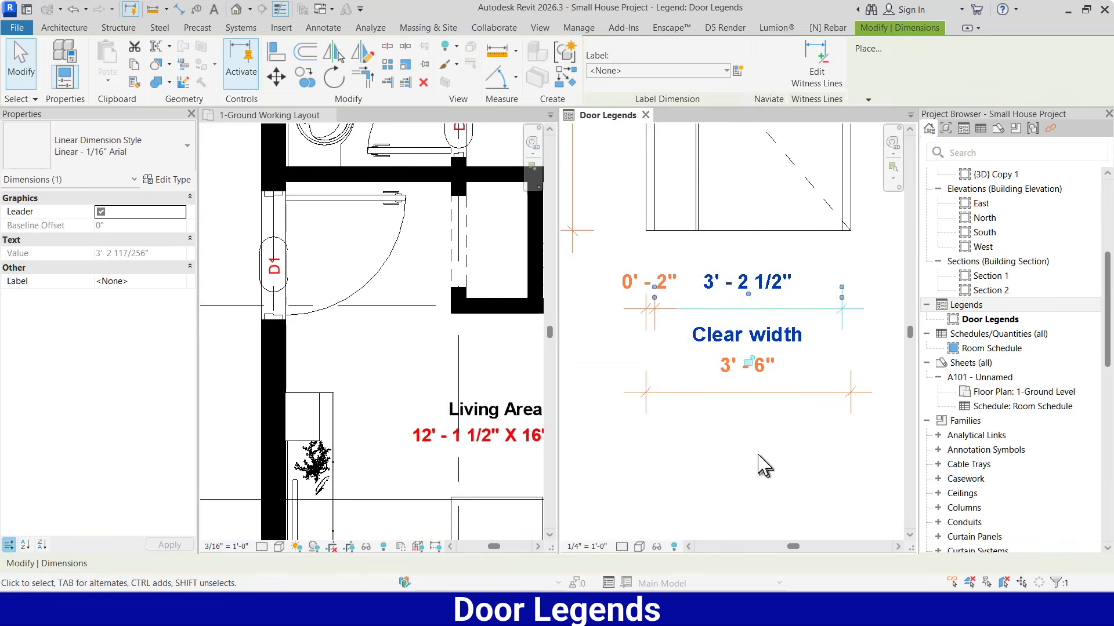
left_click(757, 456)
scroll(686, 417, "down", 5)
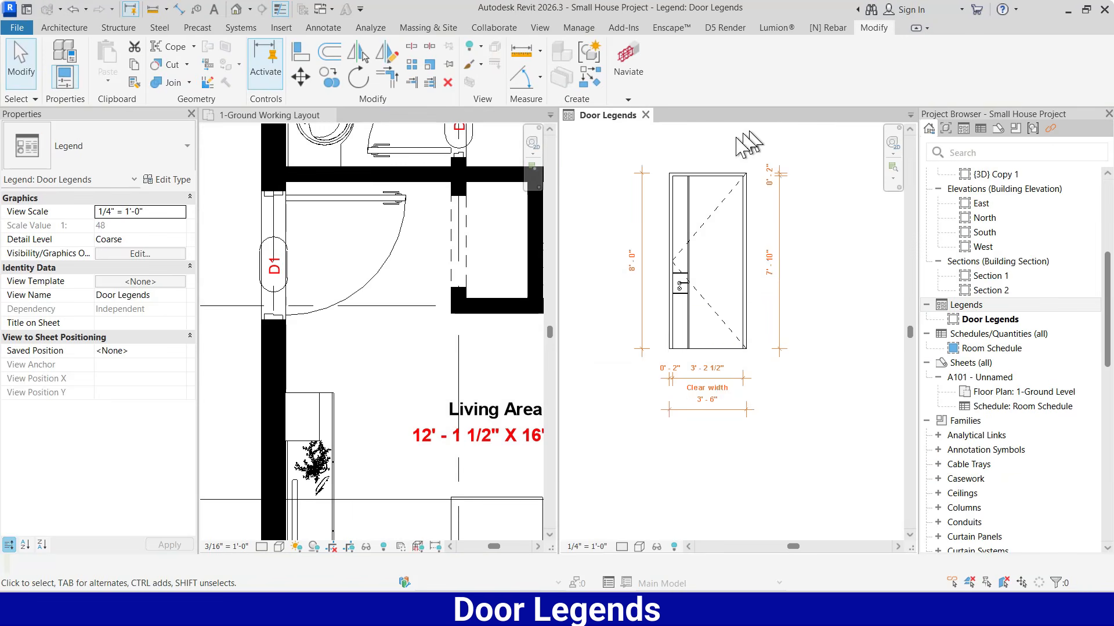
Add the suffix "Clear Height" to the vertical clear opening dimension right of the front elevation
scroll(790, 279, "up", 3)
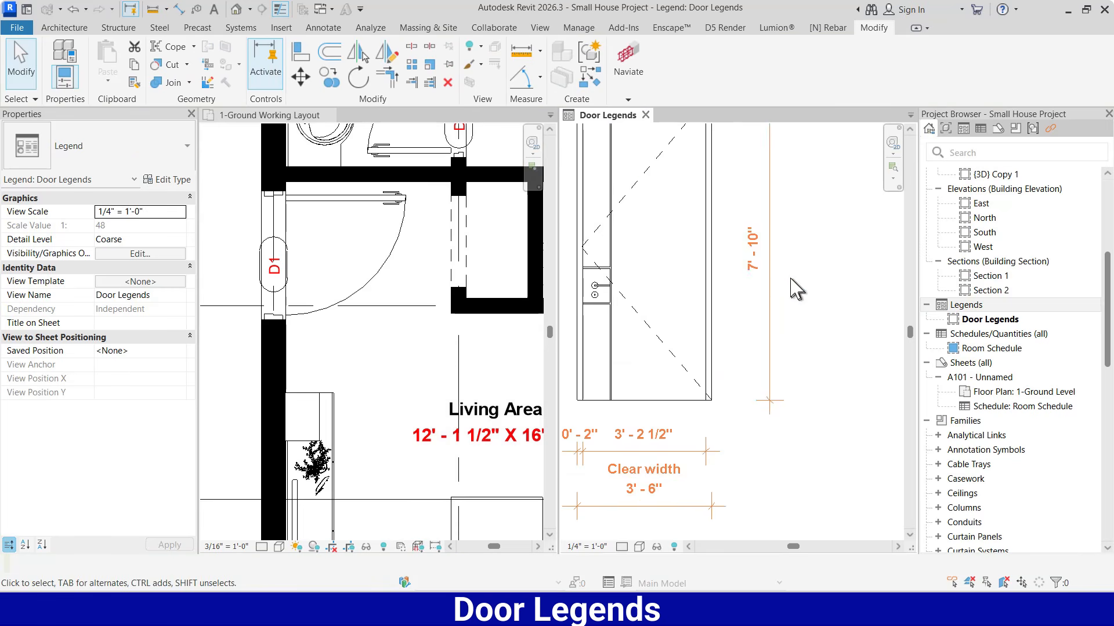
left_click(770, 248)
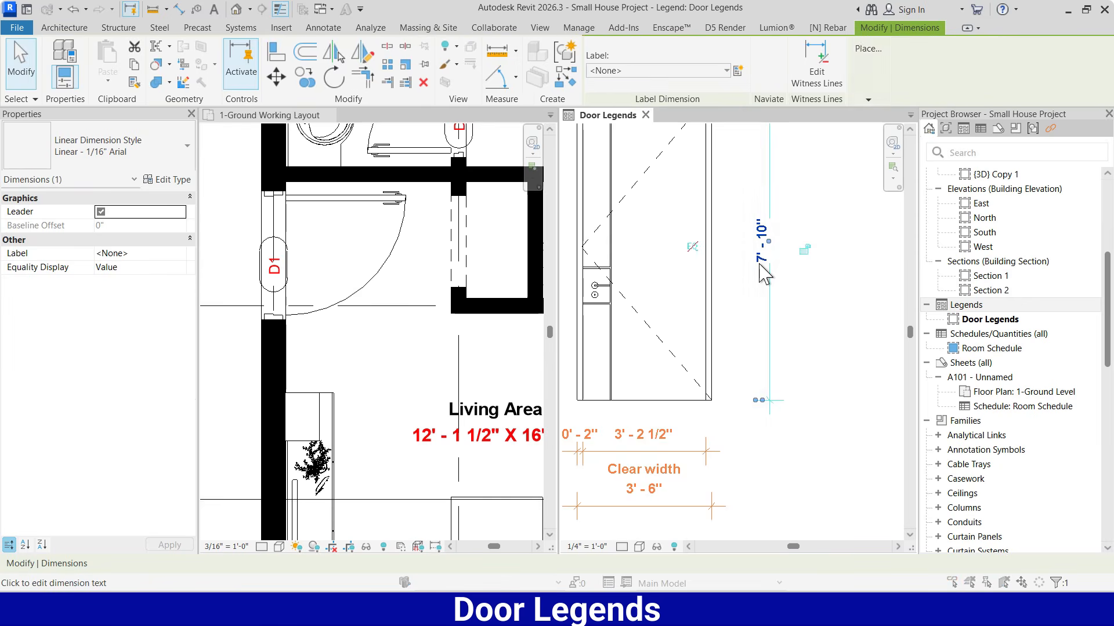
left_click(760, 263)
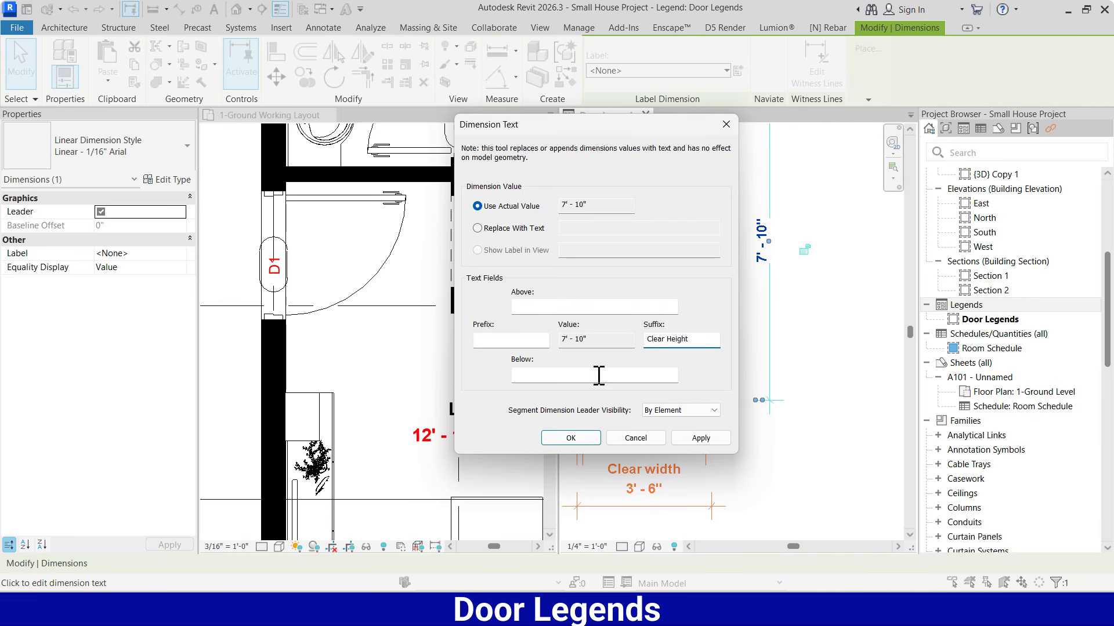
left_click(571, 439)
left_click(822, 331)
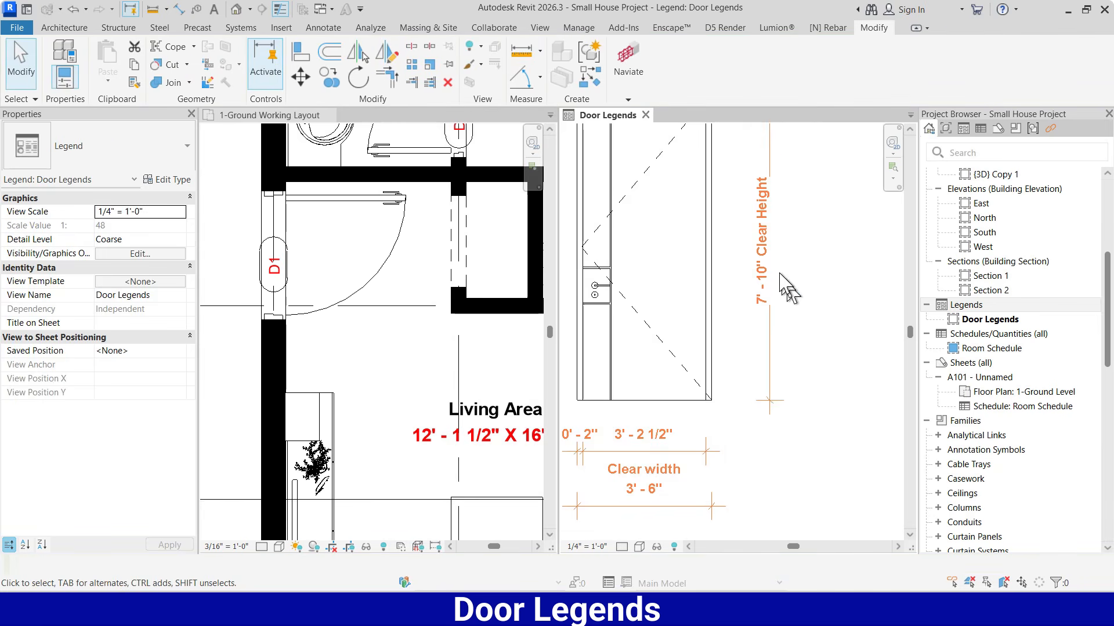
Shift the "Clear Height" dimension text slightly closer to its dimension line
left_click(768, 248)
scroll(770, 249, "up", 2)
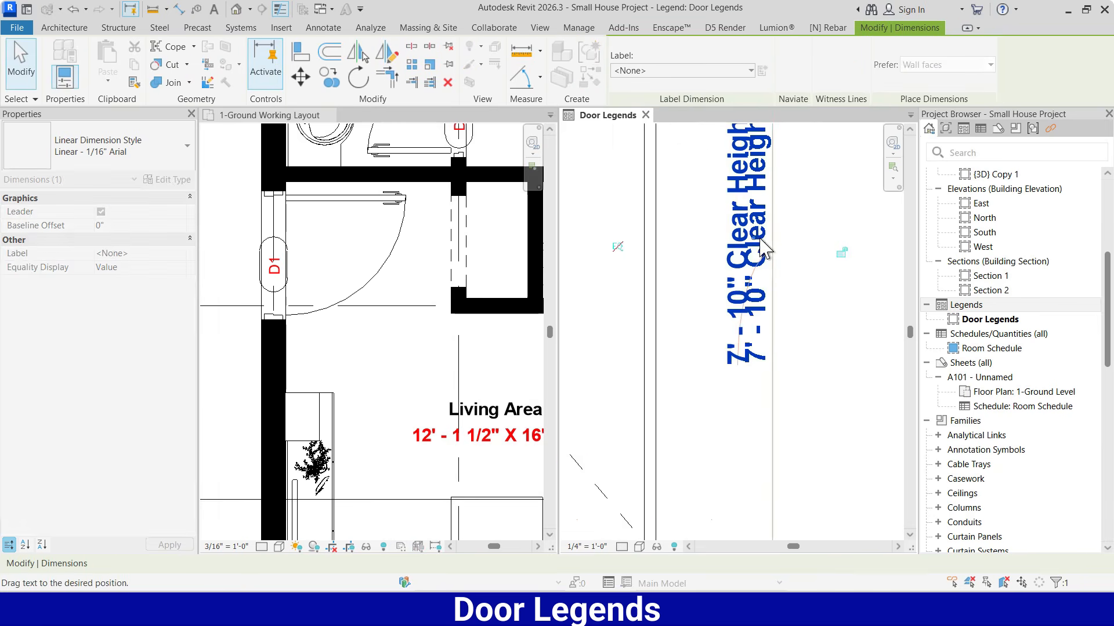
left_click(790, 253)
scroll(741, 279, "down", 4)
scroll(723, 327, "down", 3)
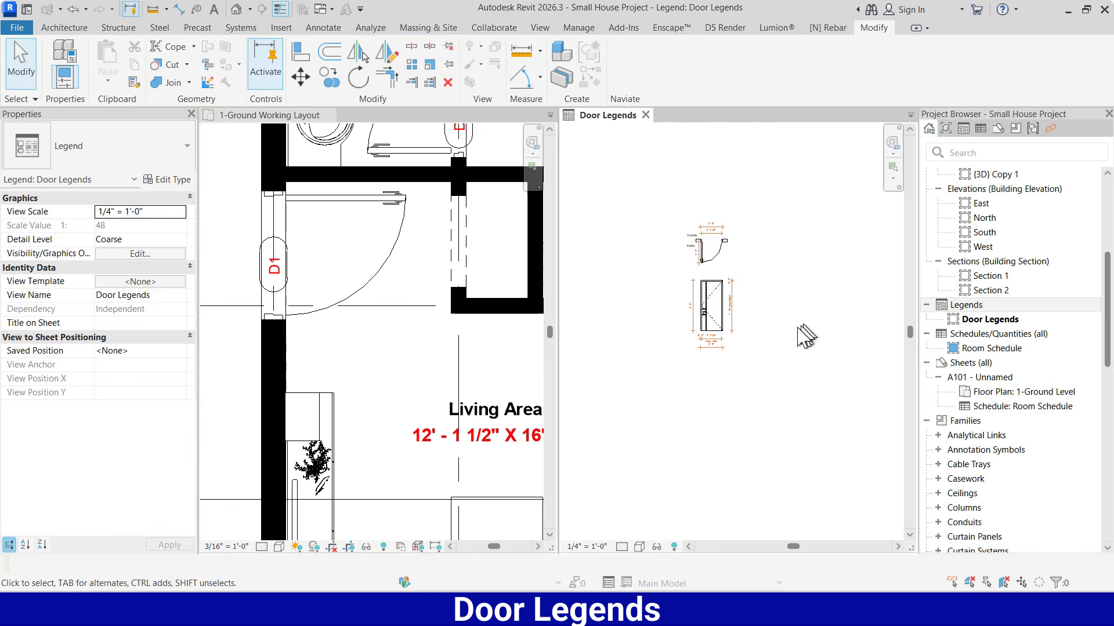
scroll(754, 325, "up", 3)
scroll(698, 191, "up", 1)
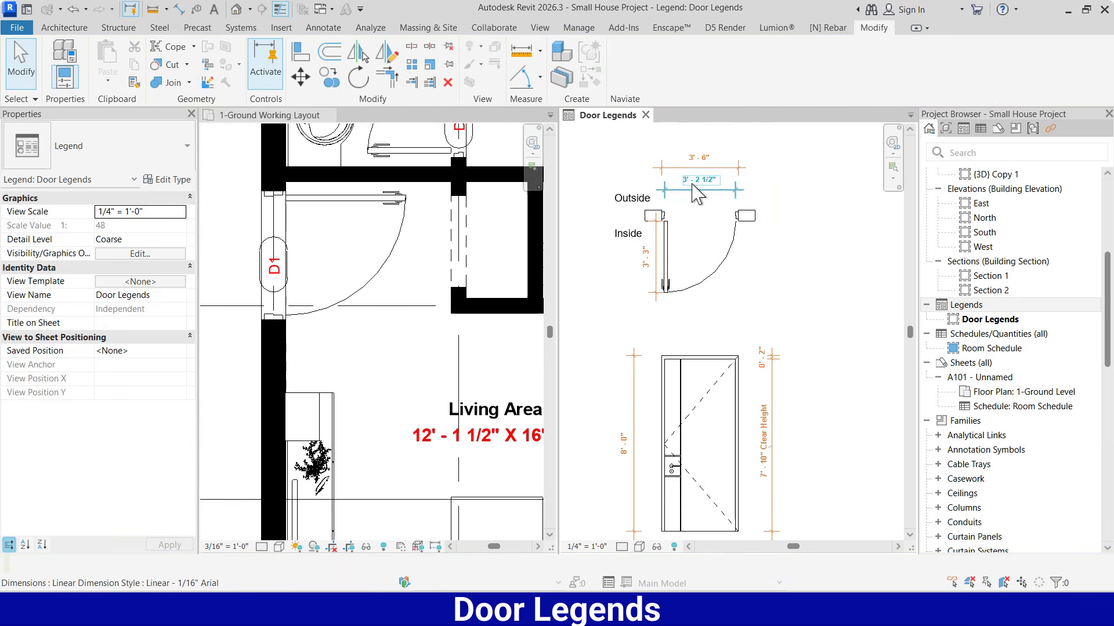
scroll(689, 297, "down", 5)
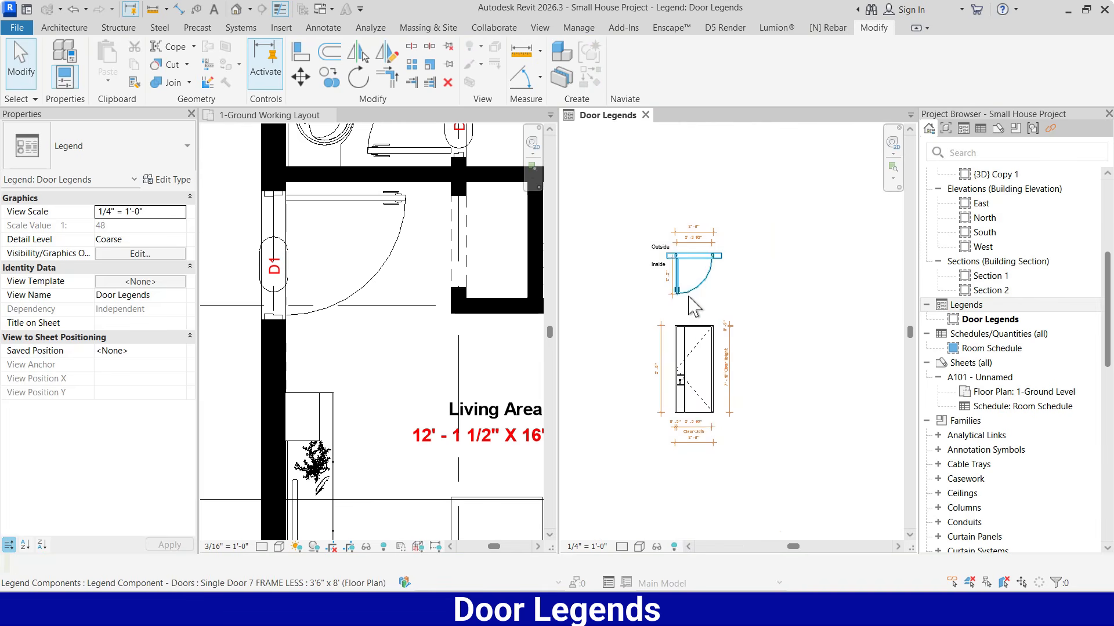
scroll(698, 407, "up", 2)
scroll(696, 444, "down", 1)
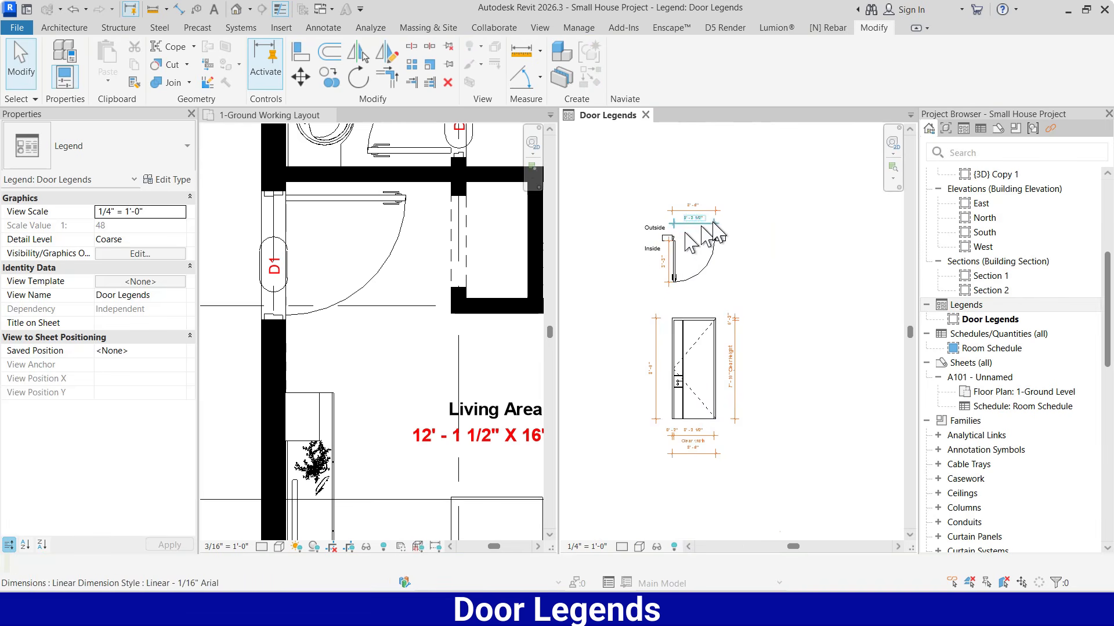
scroll(765, 284, "down", 2)
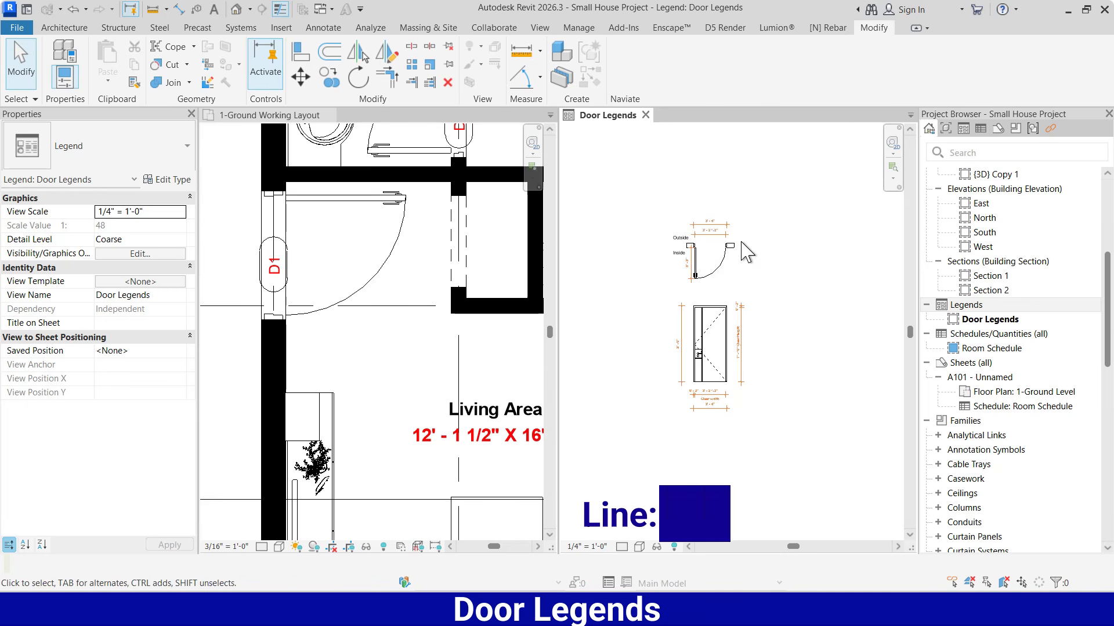
Draw a rectangular detail-line frame about 11' wide and 23' high around the door's plan and elevation, using the <Thin Lines> style
key("d")
key("l")
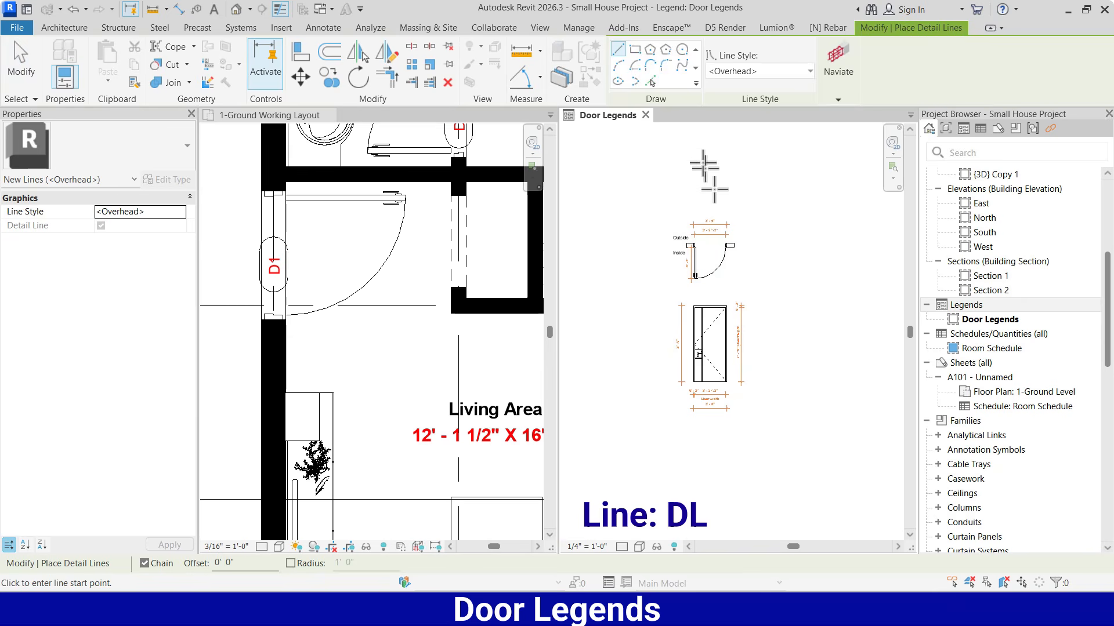
left_click(634, 49)
left_click(659, 210)
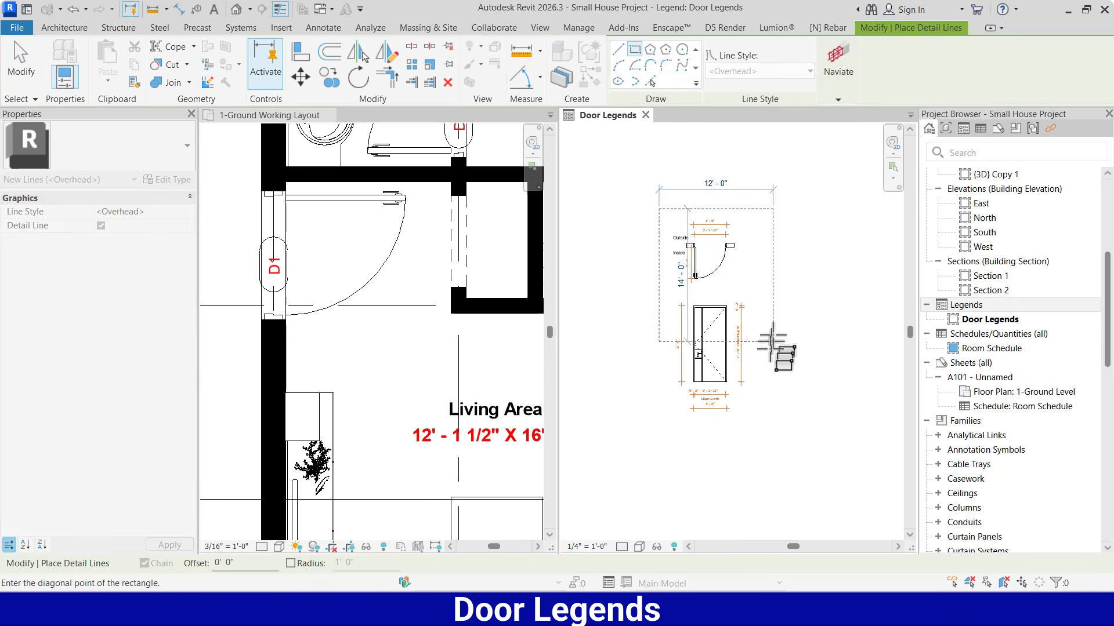
left_click(755, 415)
left_click(169, 212)
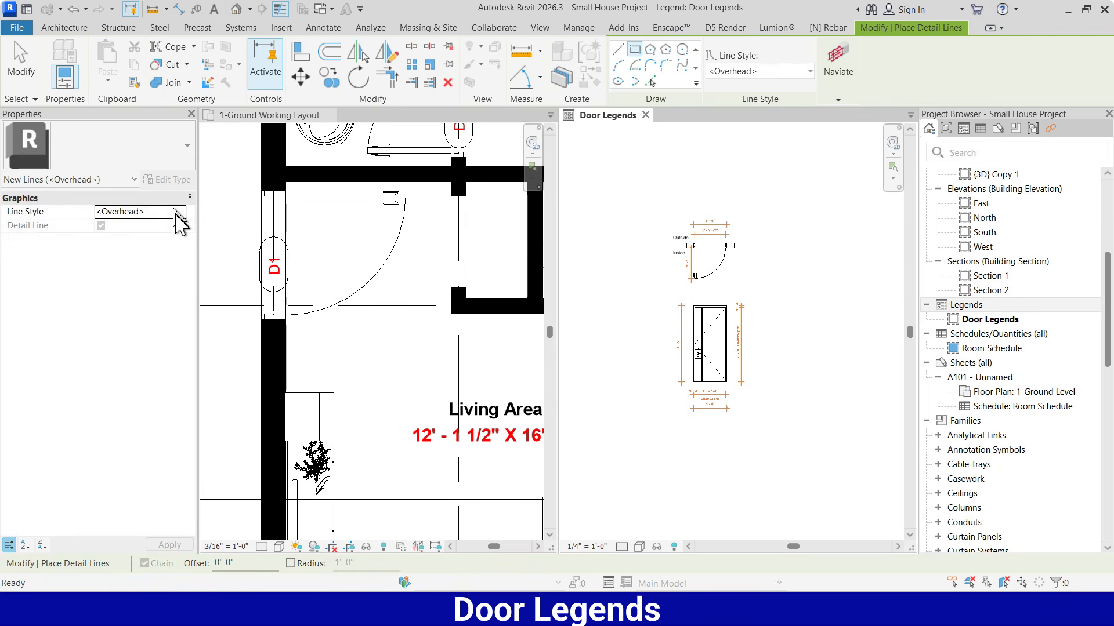
left_click(180, 212)
left_click(136, 272)
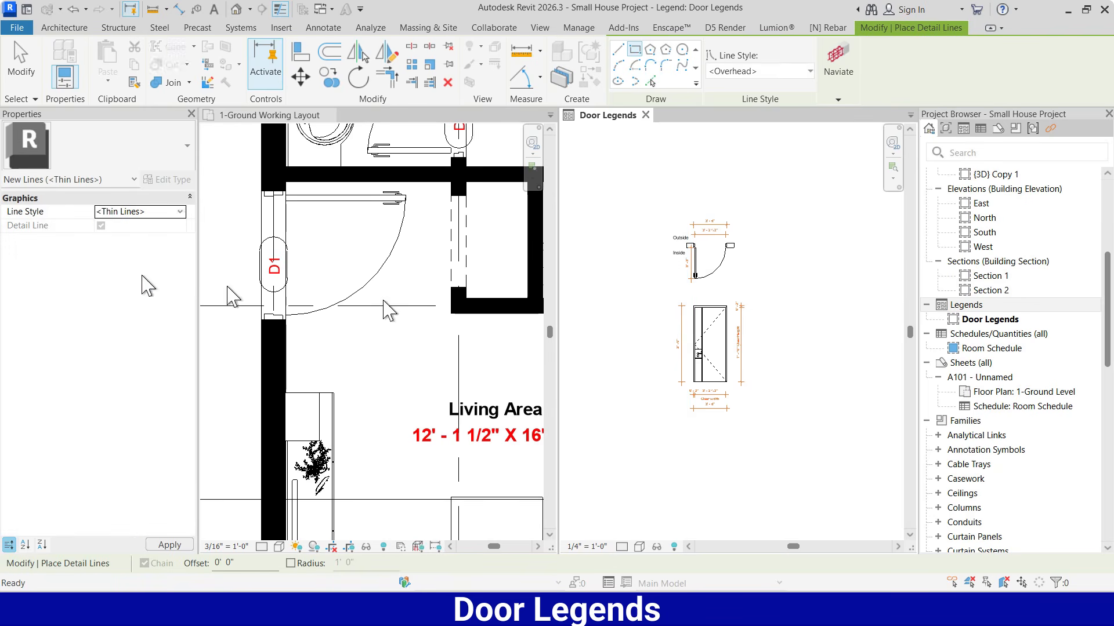
left_click(658, 206)
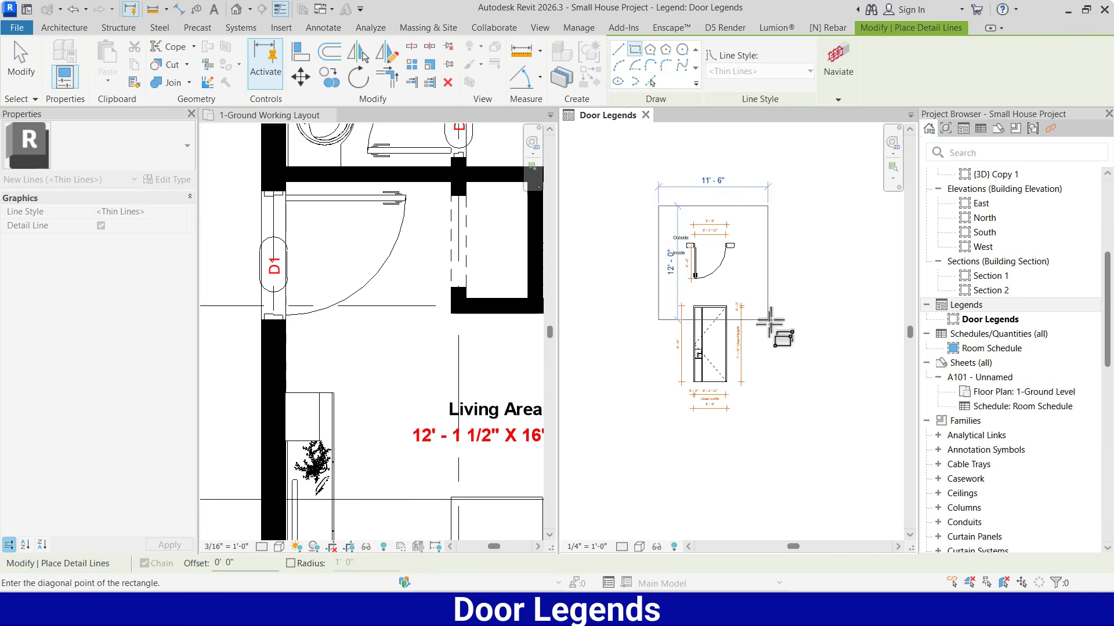
left_click(761, 425)
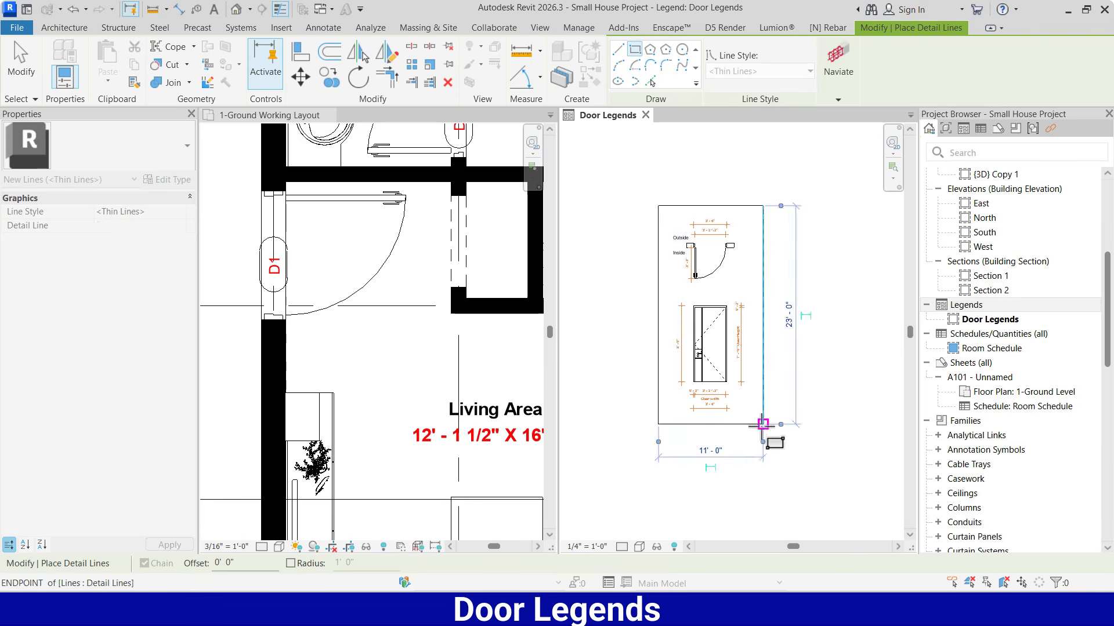
key("Escape")
key("Escape")
Copy the "Outside" text to just below the frame's bottom line, under the front elevation
scroll(684, 284, "up", 1)
scroll(670, 247, "up", 2)
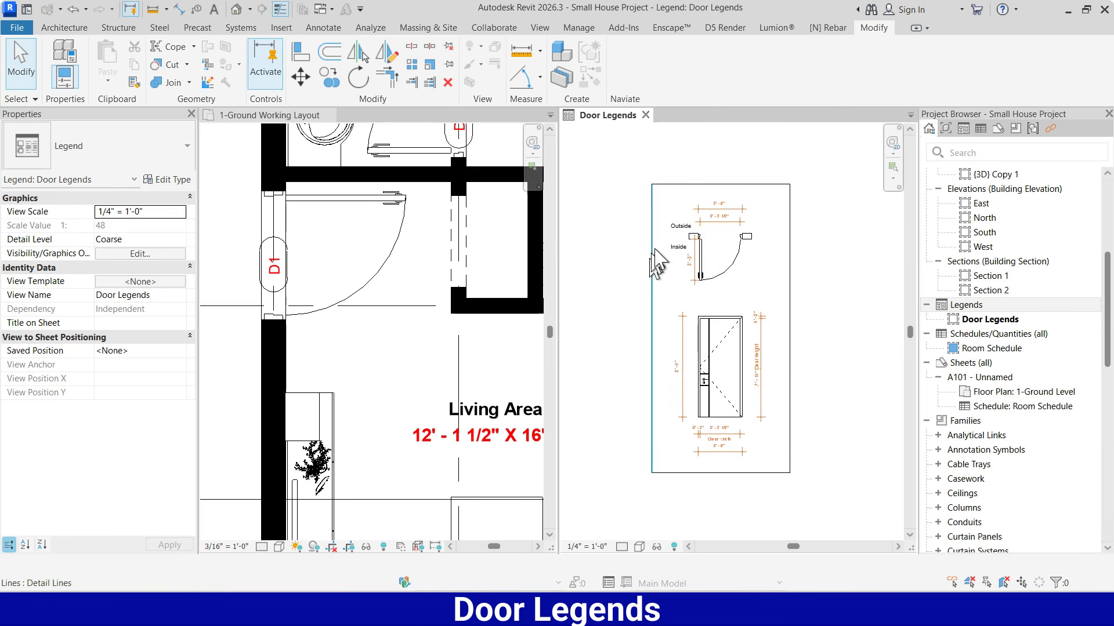
left_click(675, 232)
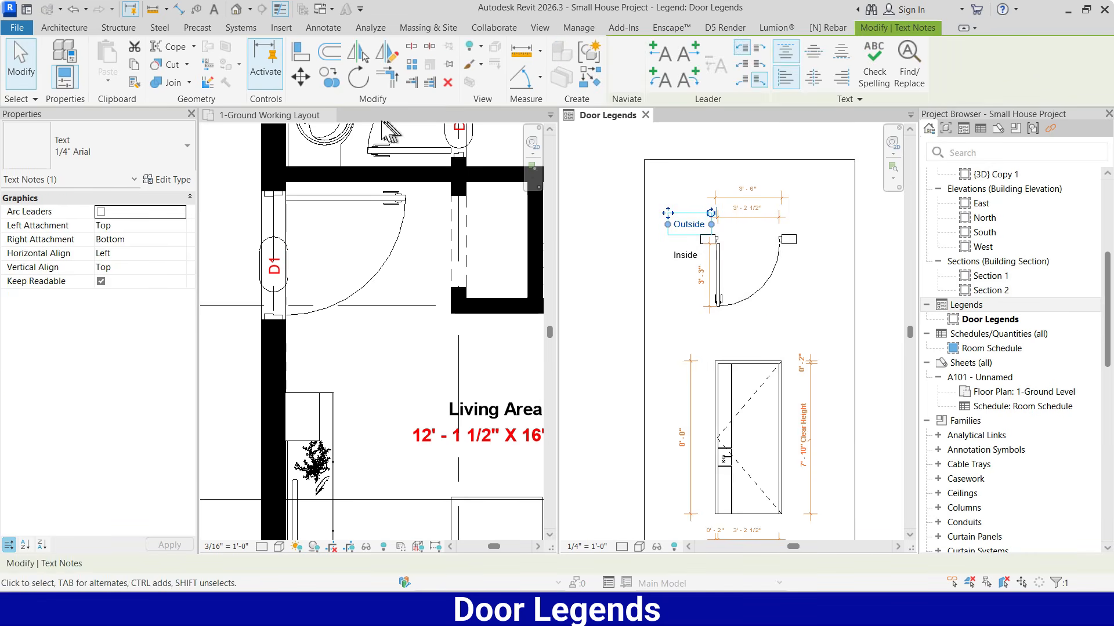
left_click(329, 78)
left_click(673, 225)
scroll(673, 200, "down", 3)
scroll(711, 380, "up", 3)
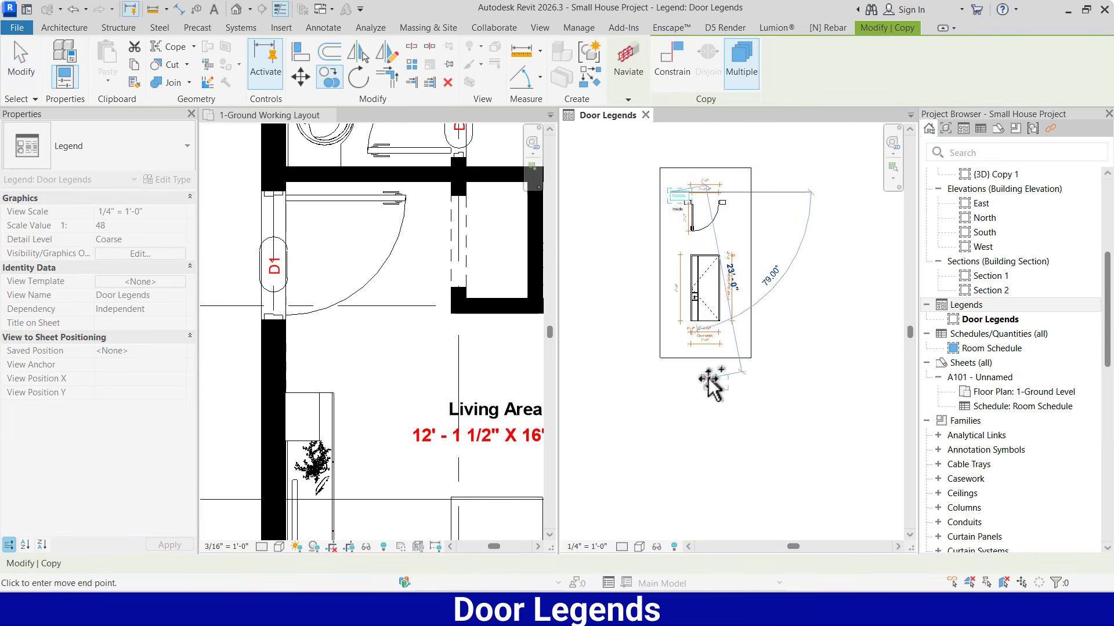
scroll(703, 376, "up", 2)
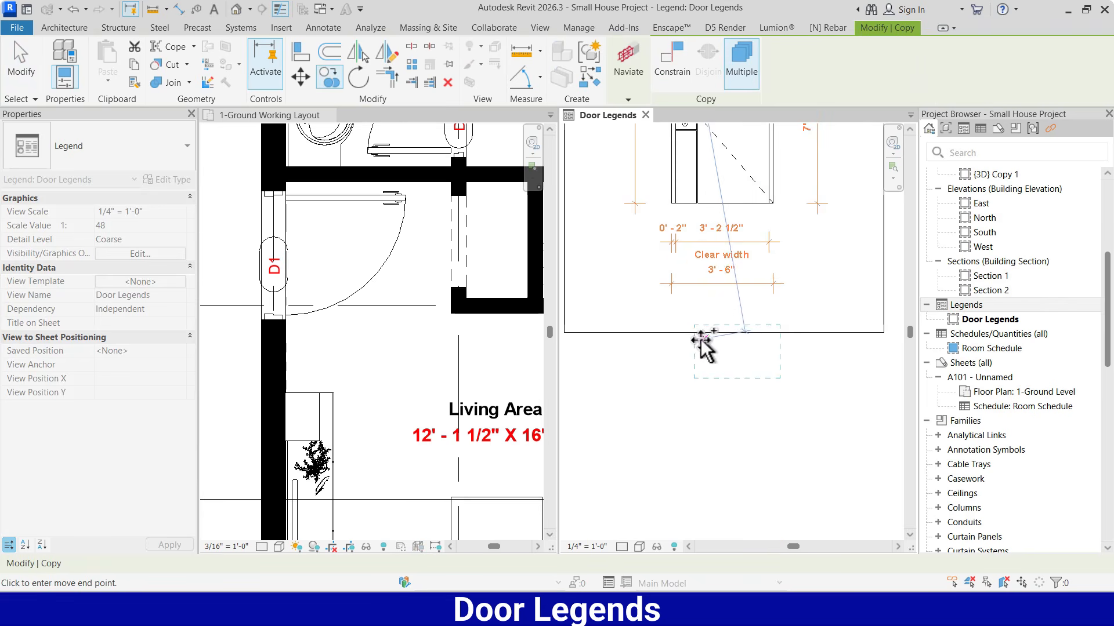
left_click(699, 346)
key("Escape")
Change the copied text below the frame to "Door - D1"
scroll(660, 295, "down", 2)
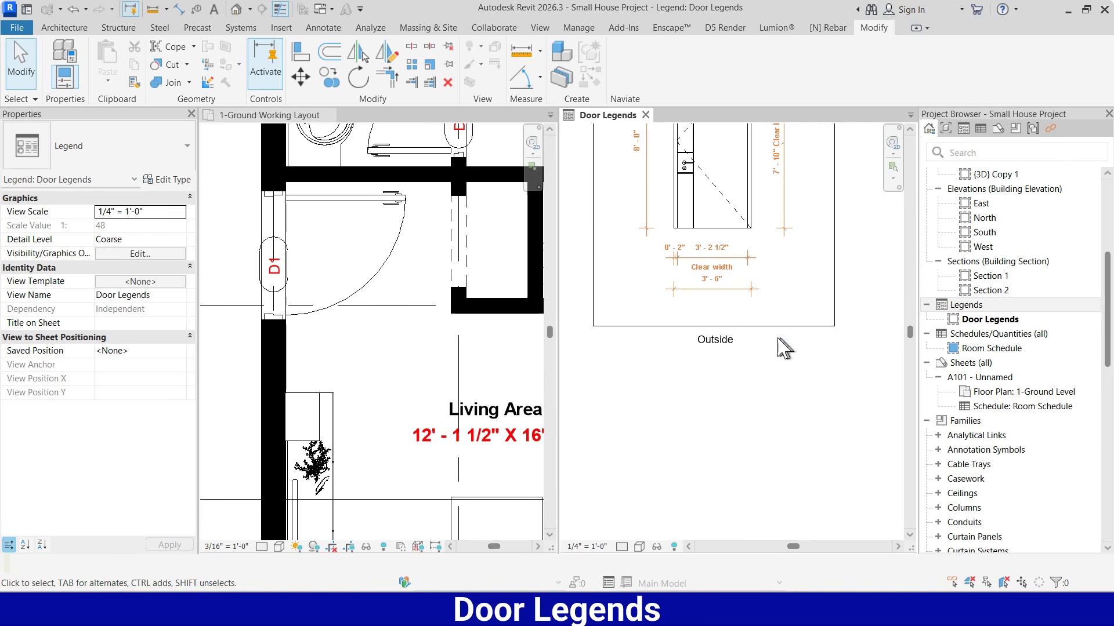
scroll(720, 343, "up", 5)
scroll(723, 348, "up", 1)
double_click(749, 351)
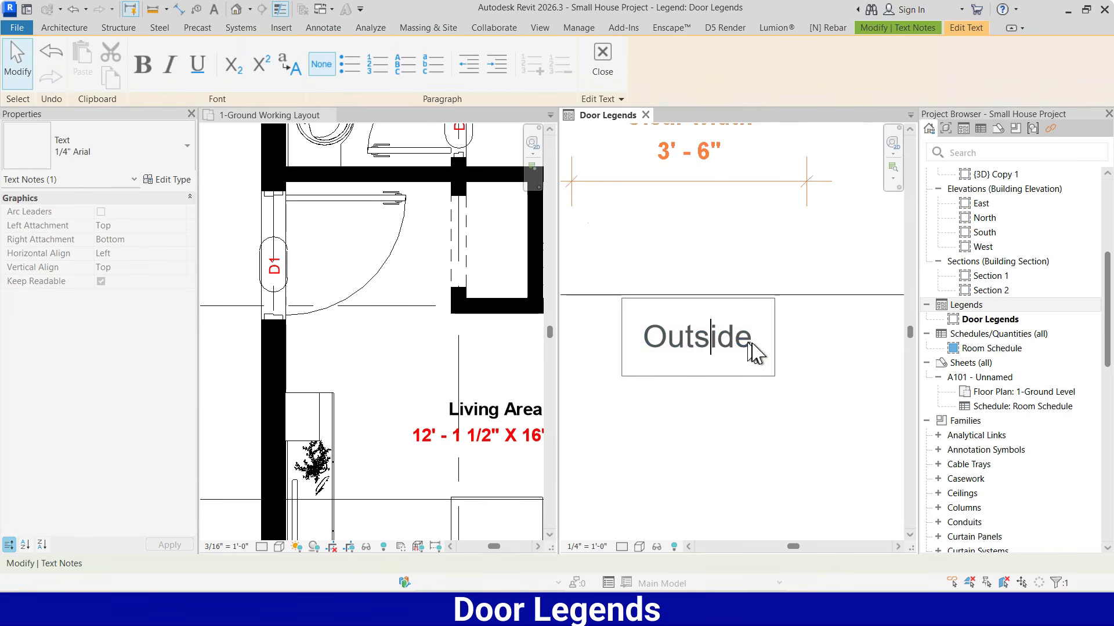
type("Door -")
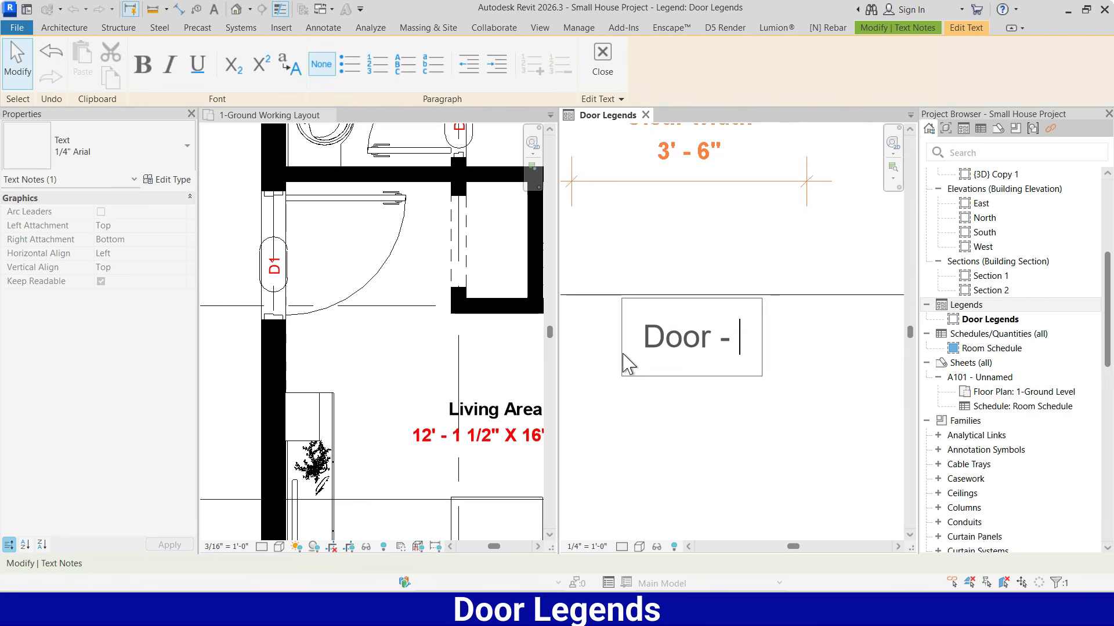
type("1")
left_click(771, 449)
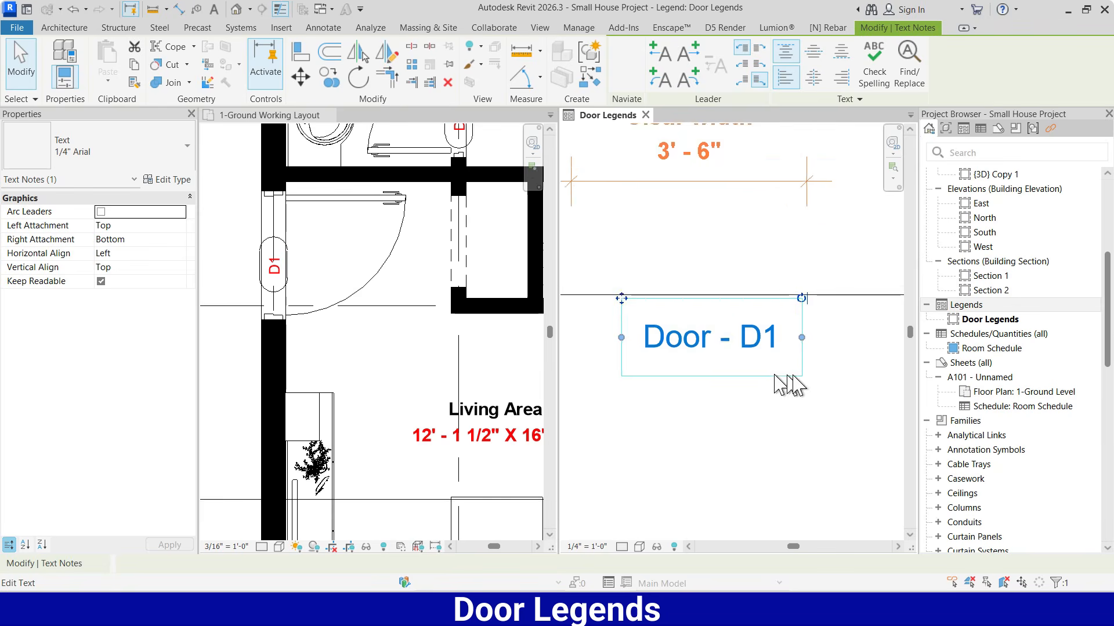
scroll(788, 383, "down", 3)
scroll(793, 379, "down", 2)
left_click(789, 382)
Copy the frame's bottom line 1' - 3" straight down, below the "Door - D1" text
left_click(708, 360)
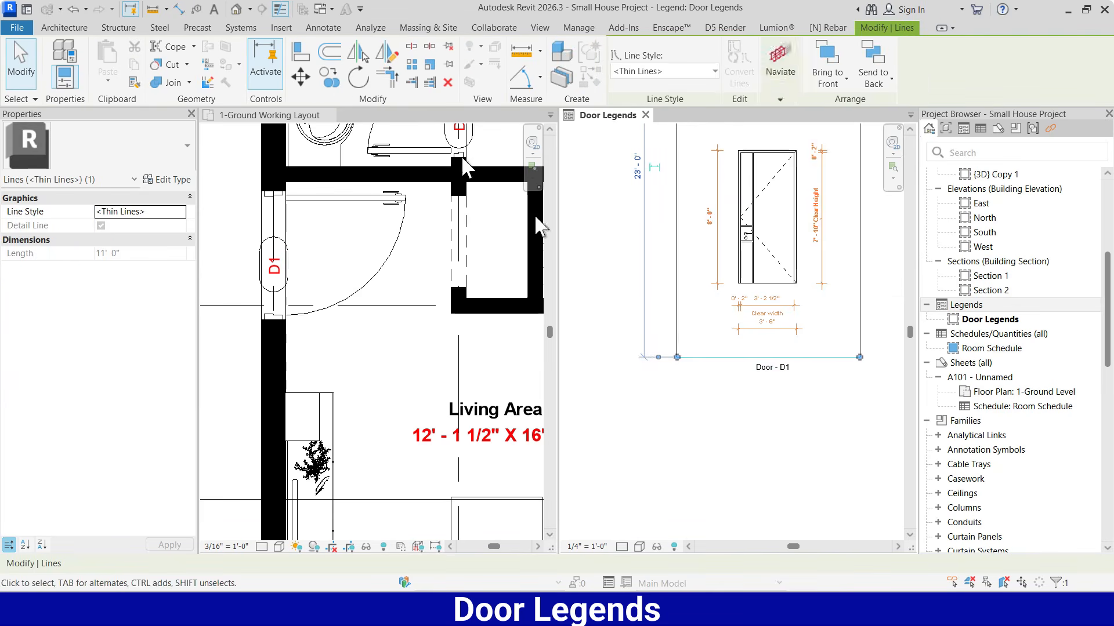
left_click(339, 84)
scroll(652, 417, "up", 2)
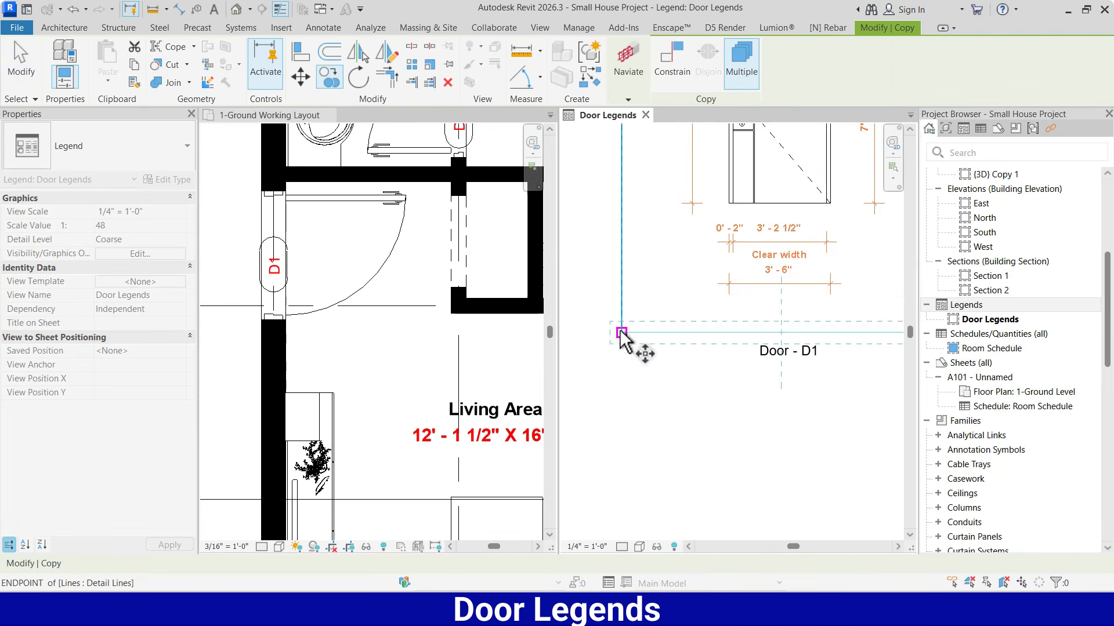
scroll(711, 354, "up", 2)
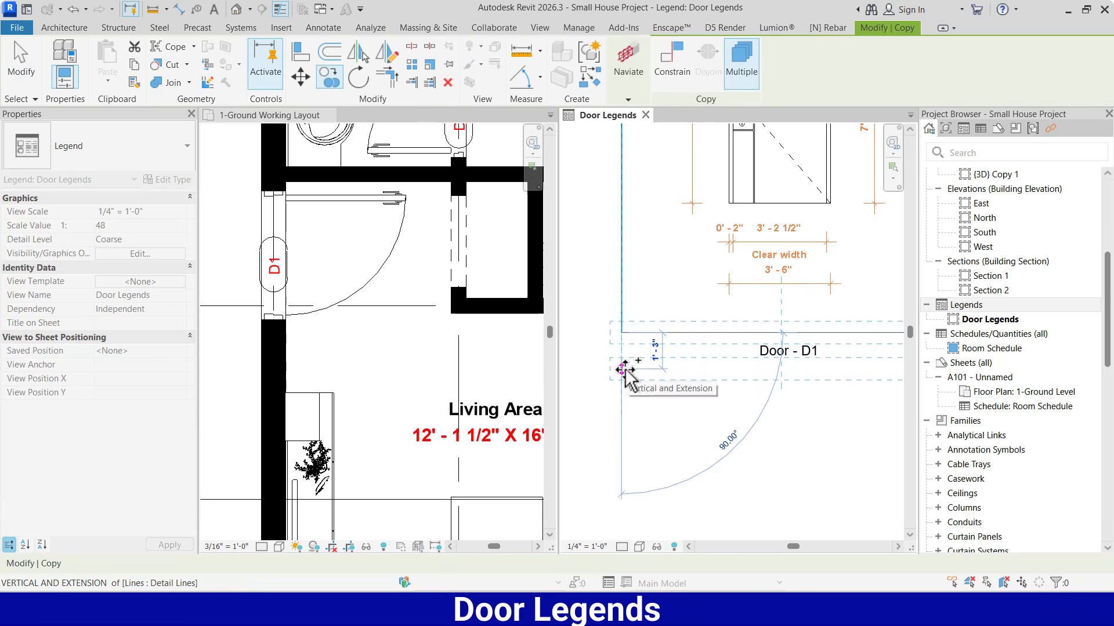
left_click(625, 368)
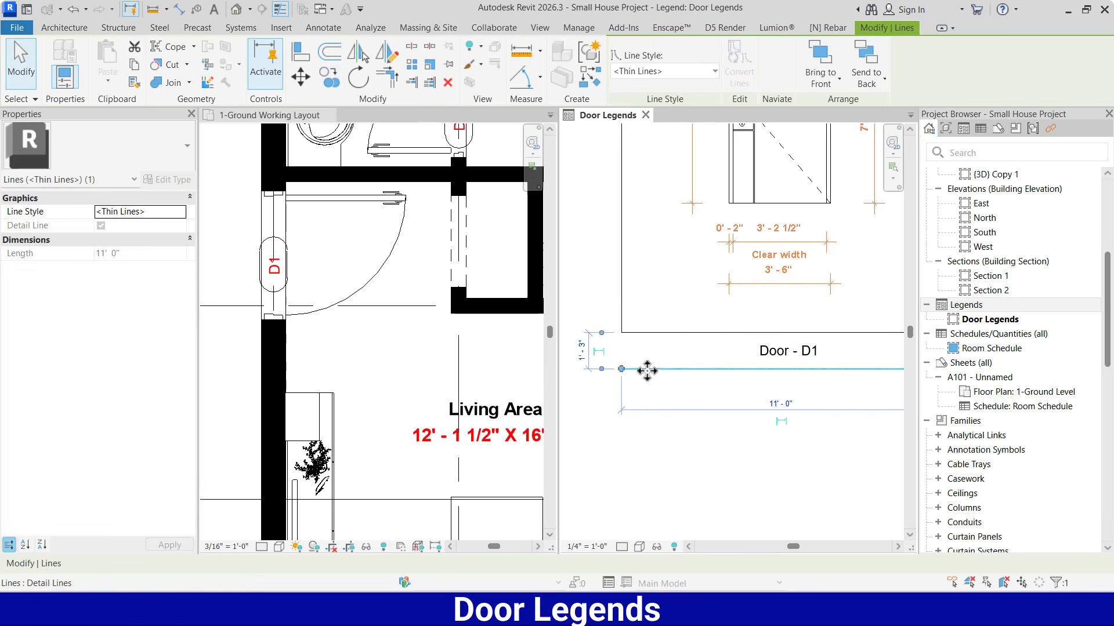
Copy the new line another 1' - 3" down to mark out a second text row
left_click(330, 79)
left_click(621, 333)
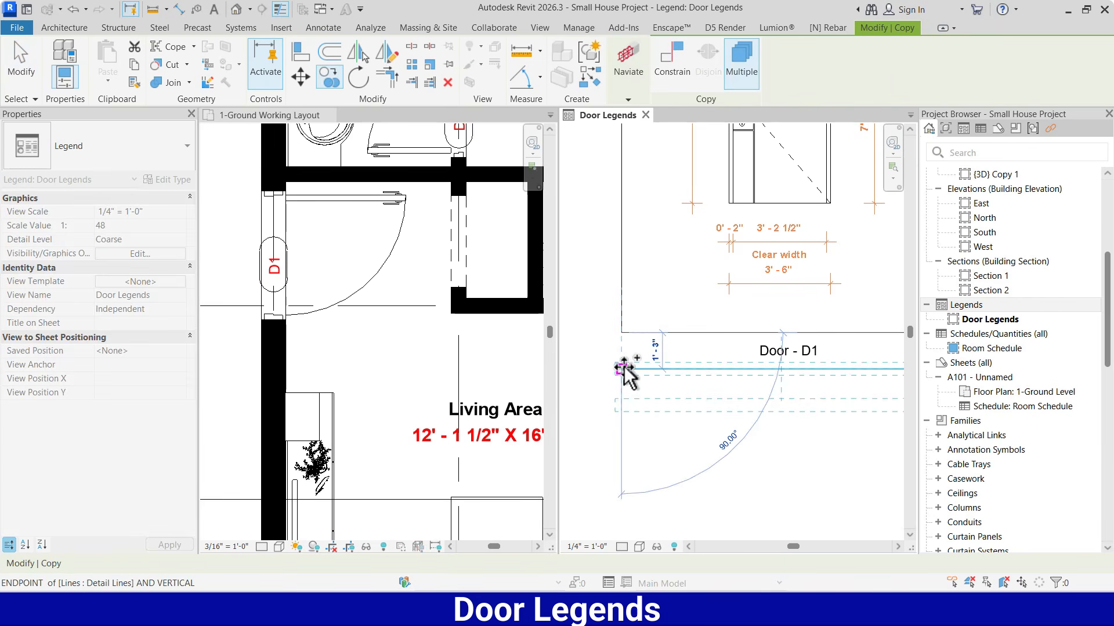
left_click(624, 369)
key("Escape")
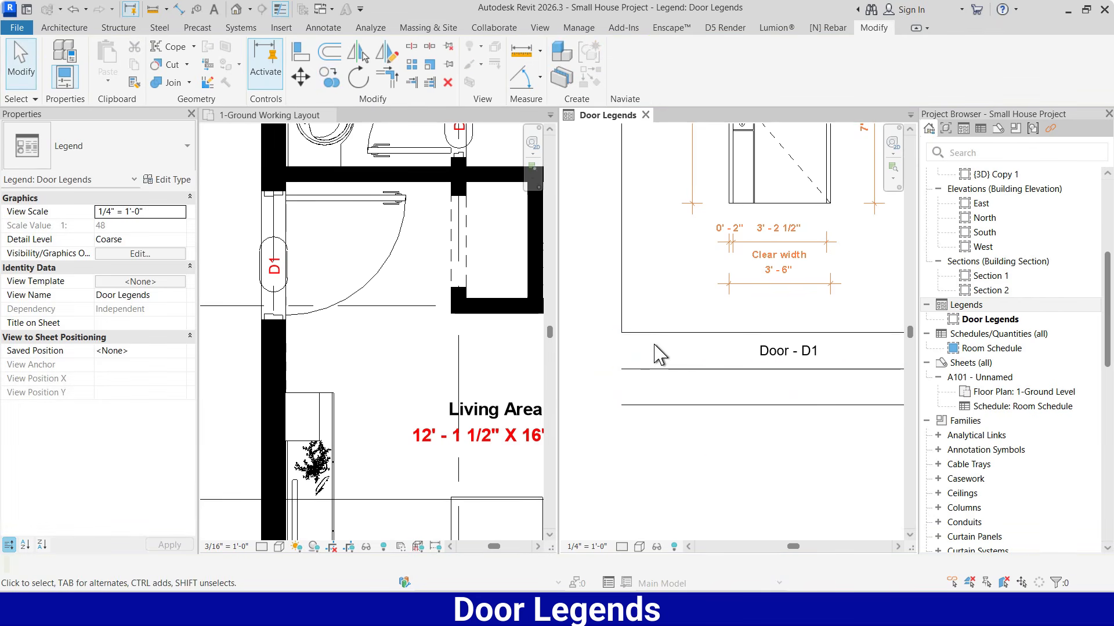
Trim/Extend both vertical frame sides to meet the lowest line, enclosing the two text rows
key("t")
key("r")
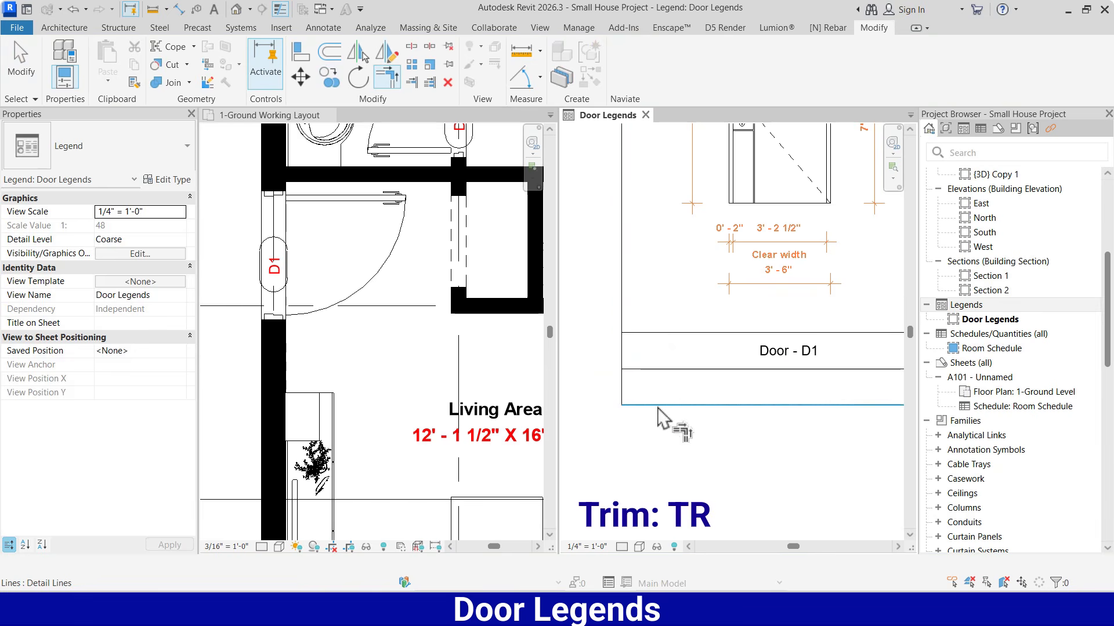
scroll(609, 444, "down", 3)
left_click(798, 361)
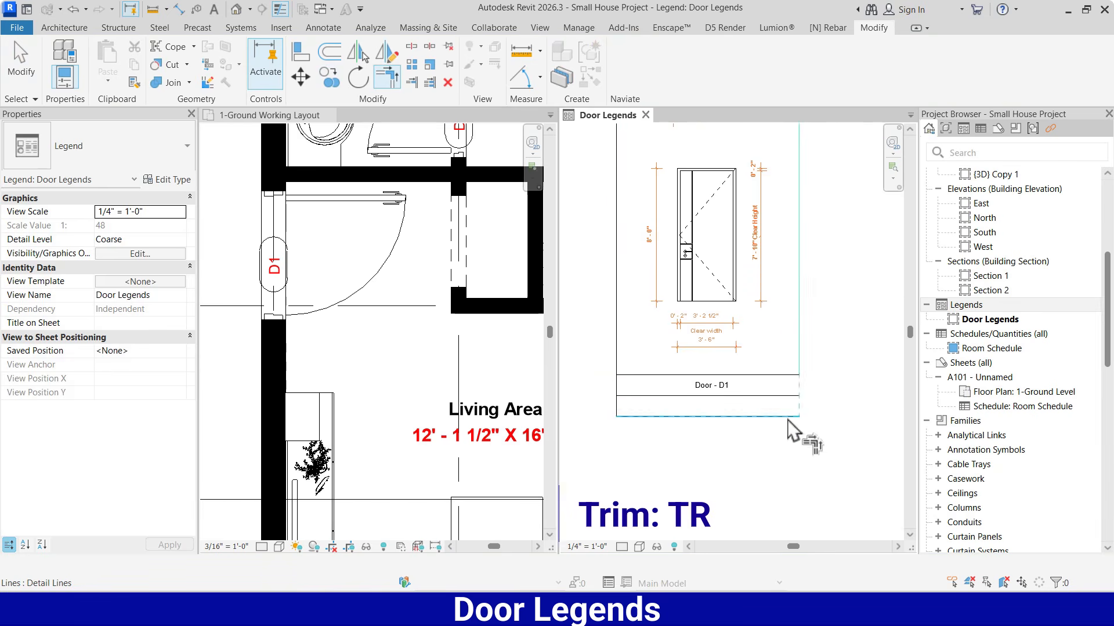
left_click(786, 417)
key("Escape")
Copy the "Door - D1" text from the first row into the empty row below it
scroll(751, 414, "up", 2)
left_click(690, 374)
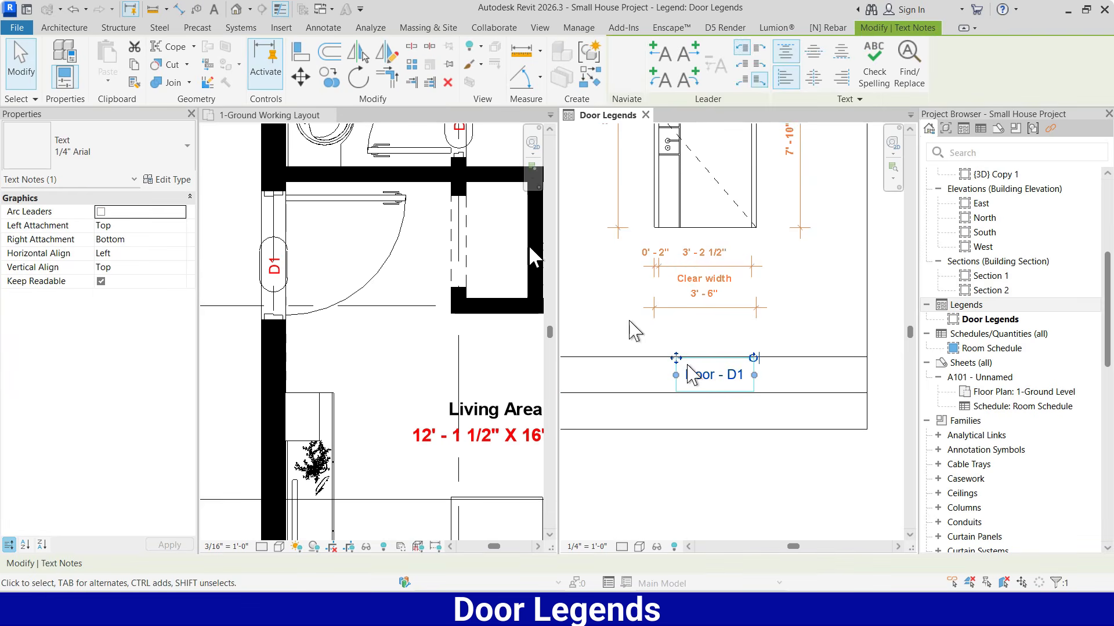
left_click(330, 77)
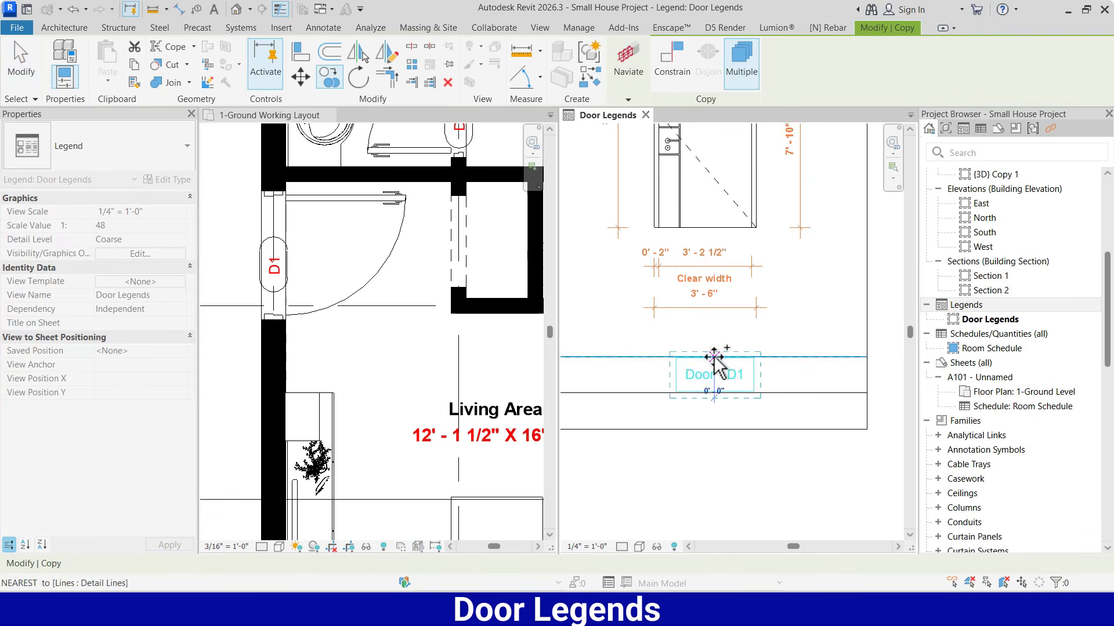
left_click(714, 358)
left_click(714, 394)
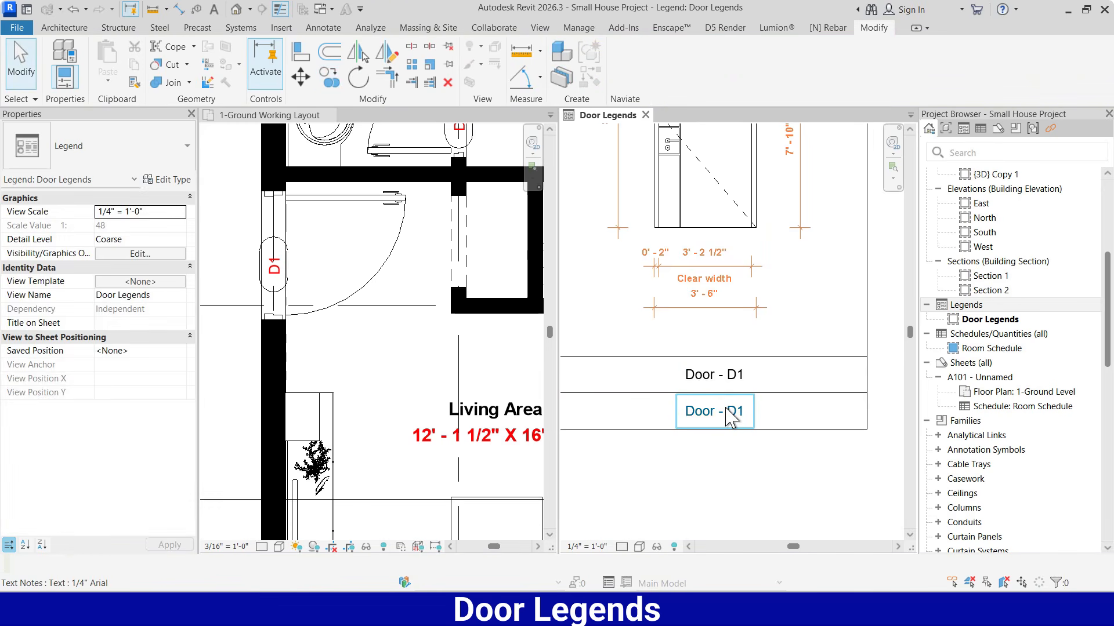
Replace the text in the lower row with "Panel & Frame - Wood"
left_click(729, 416)
left_click(738, 418)
left_click_drag(745, 417, 684, 427)
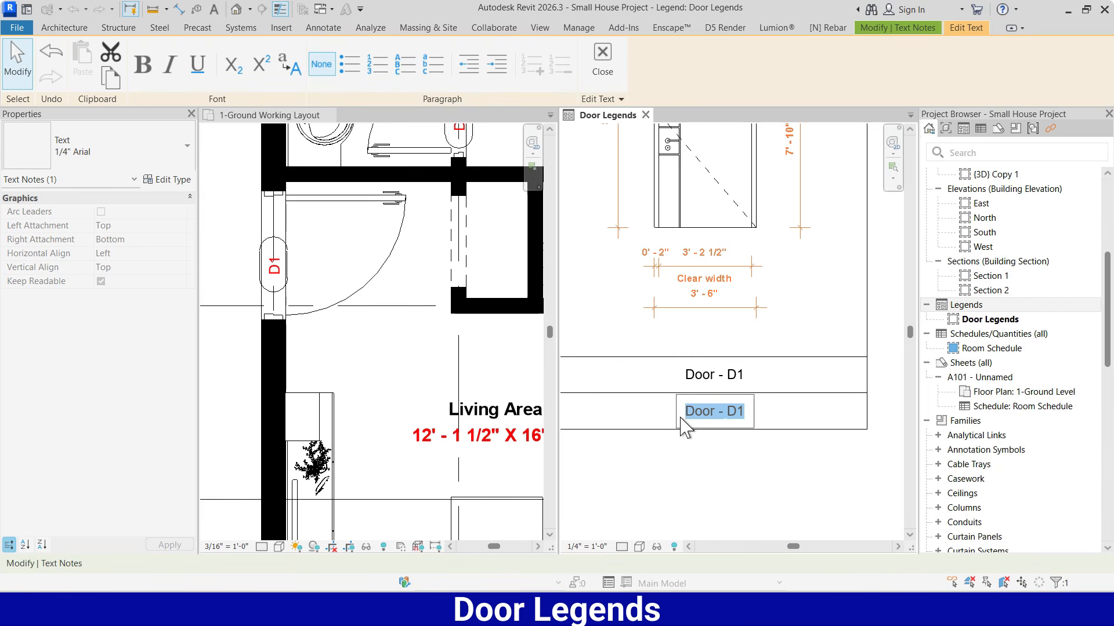
type("Panel & Frame - Wood")
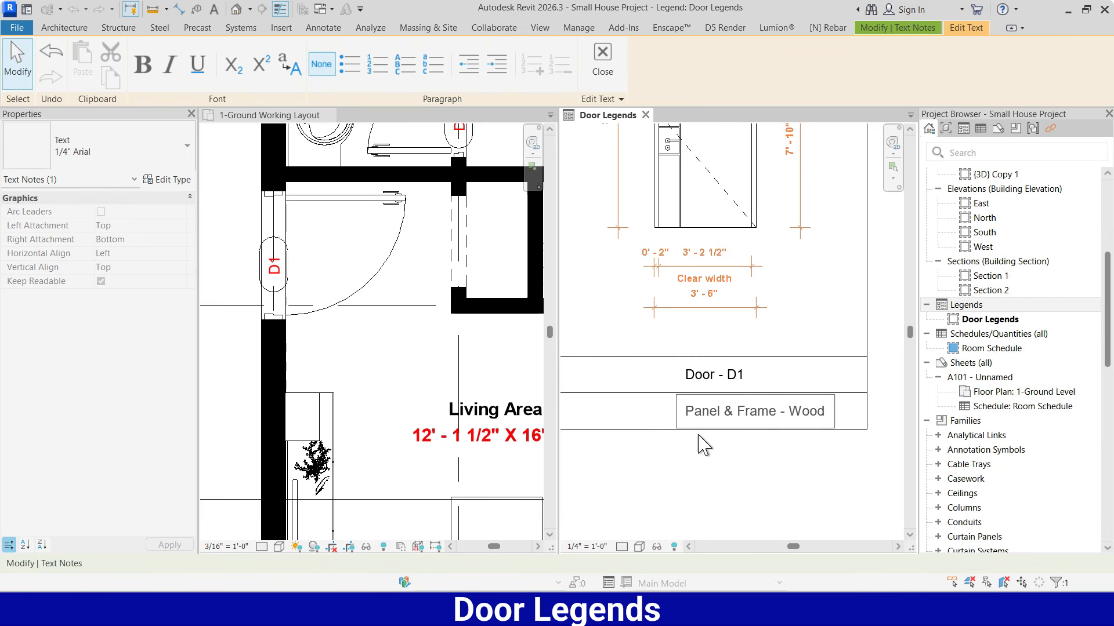
left_click(729, 460)
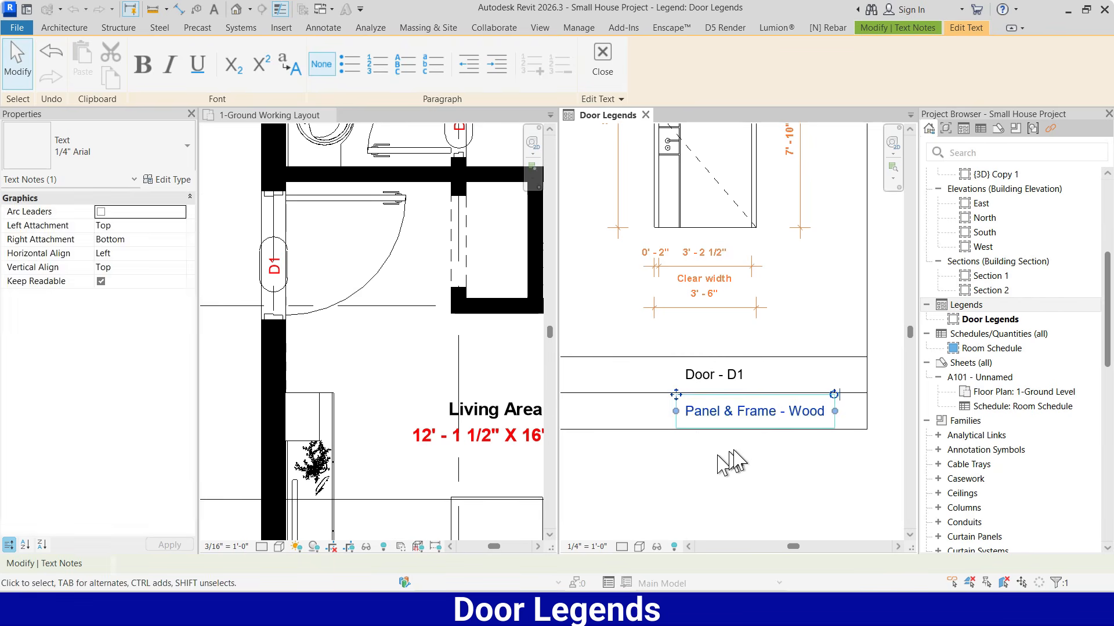
Move the "Panel & Frame - Wood" text to the left so it is centered under "Door - D1"
scroll(743, 446, "down", 2)
scroll(754, 441, "up", 3)
scroll(758, 432, "up", 1)
left_click(759, 433)
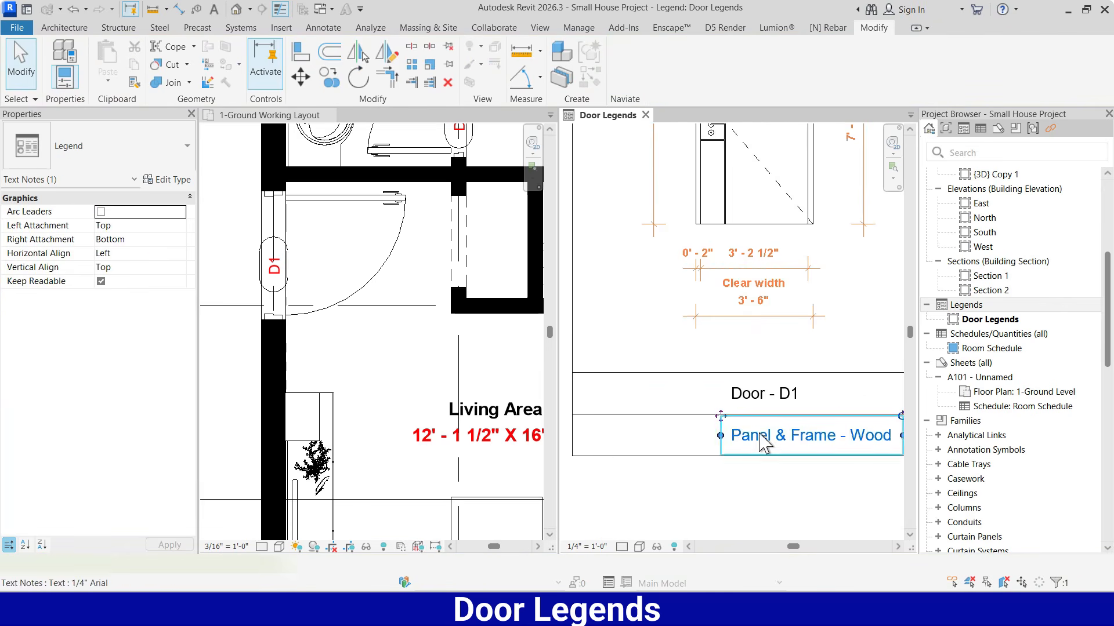
left_click_drag(723, 417, 677, 417)
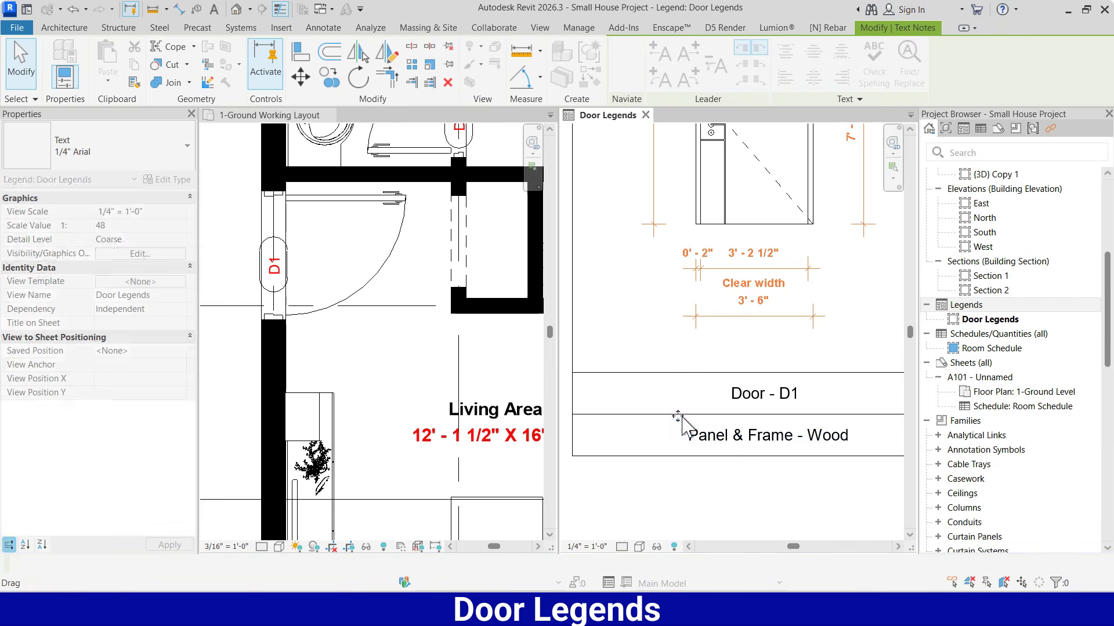
left_click(657, 427)
Move the frame's right vertical line slightly inward to narrow the frame around the door
scroll(659, 435, "down", 4)
scroll(747, 383, "down", 1)
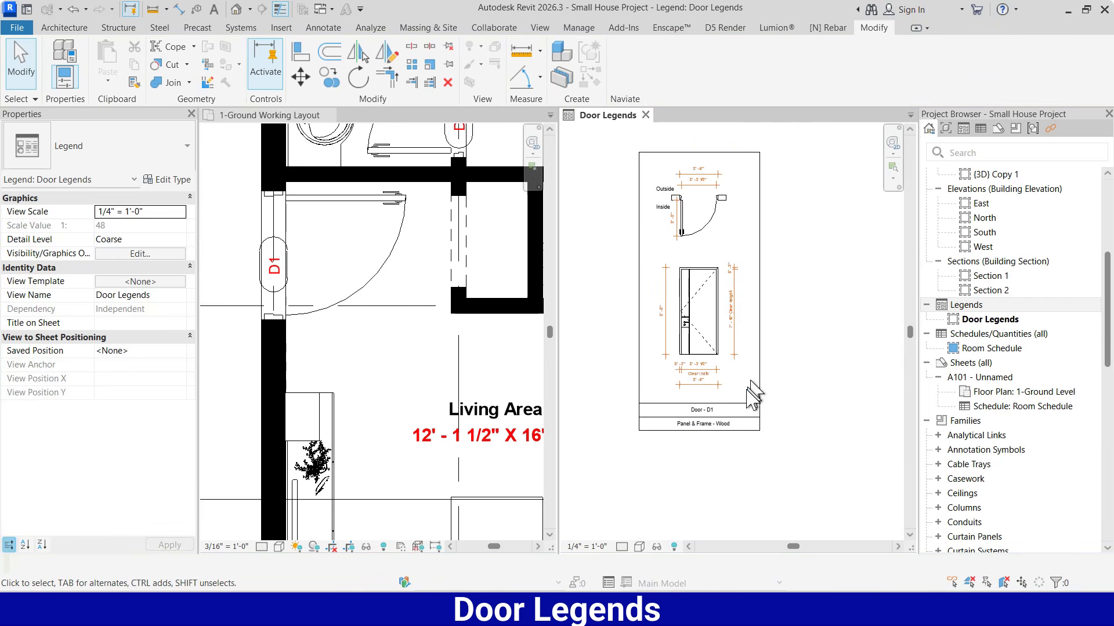
left_click(758, 288)
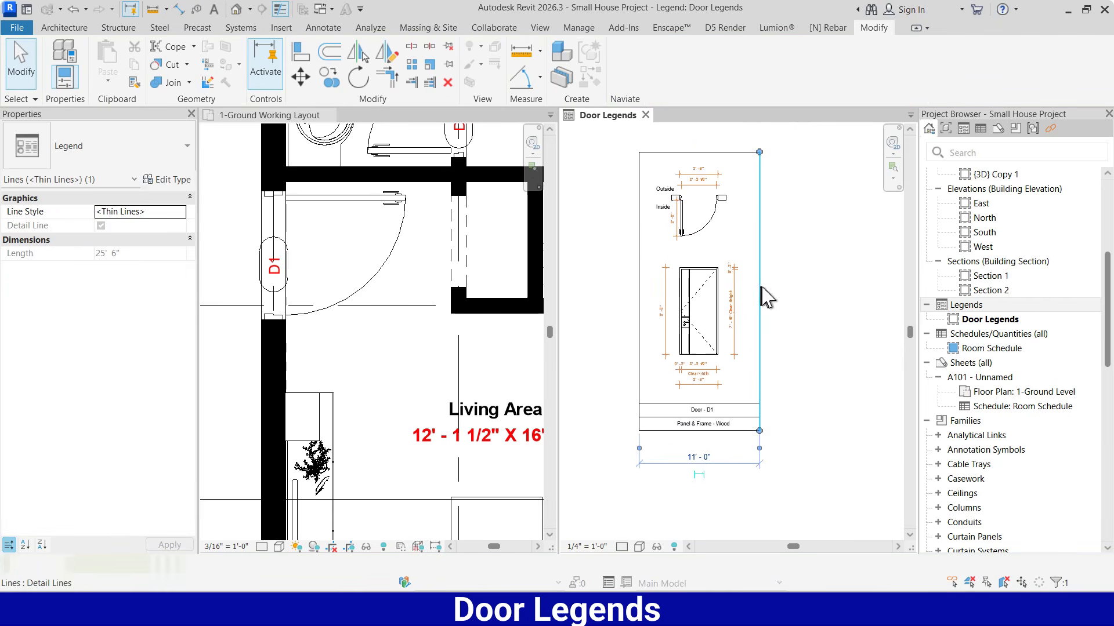
left_click(793, 304)
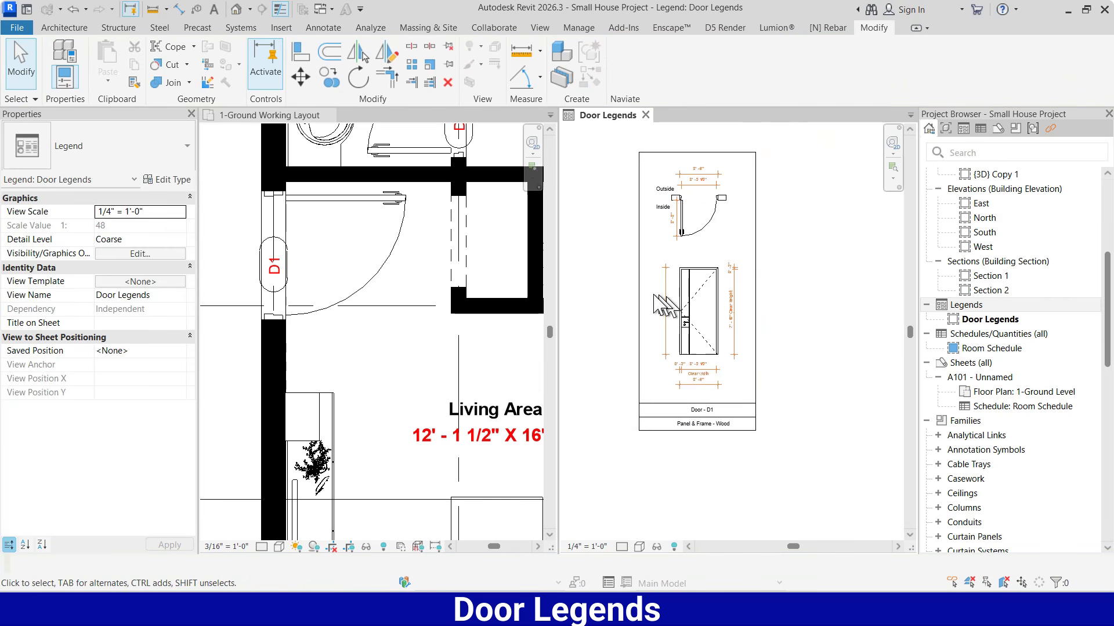
Draw a horizontal detail line across the full width of the frame, between the door's plan and elevation
scroll(618, 301, "down", 2)
scroll(653, 325, "up", 2)
scroll(793, 385, "down", 1)
scroll(787, 332, "up", 1)
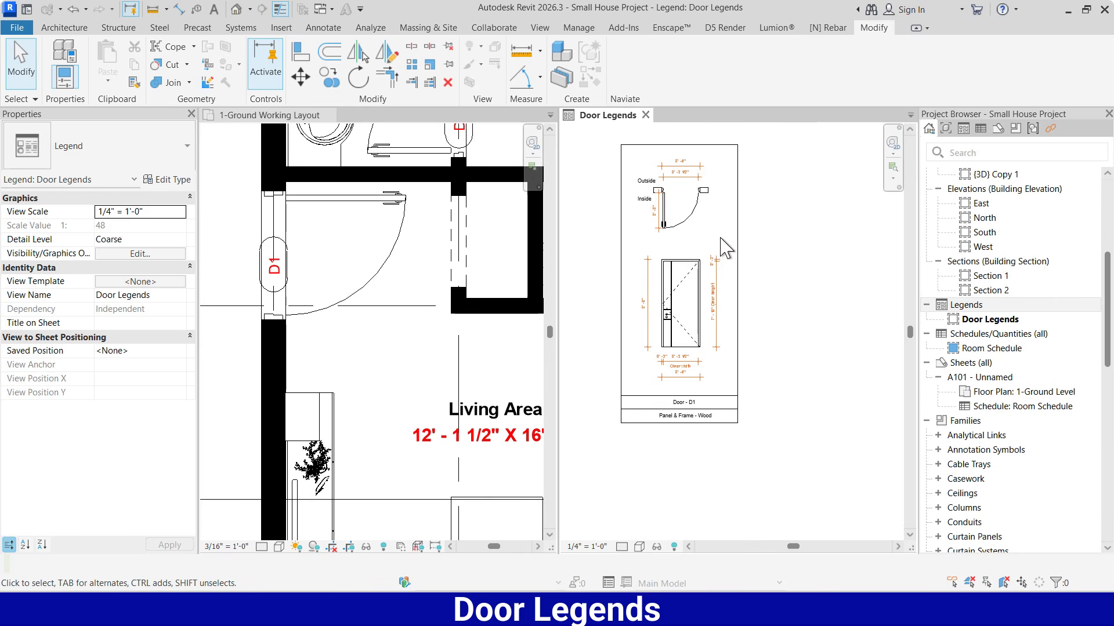
key("d")
key("l")
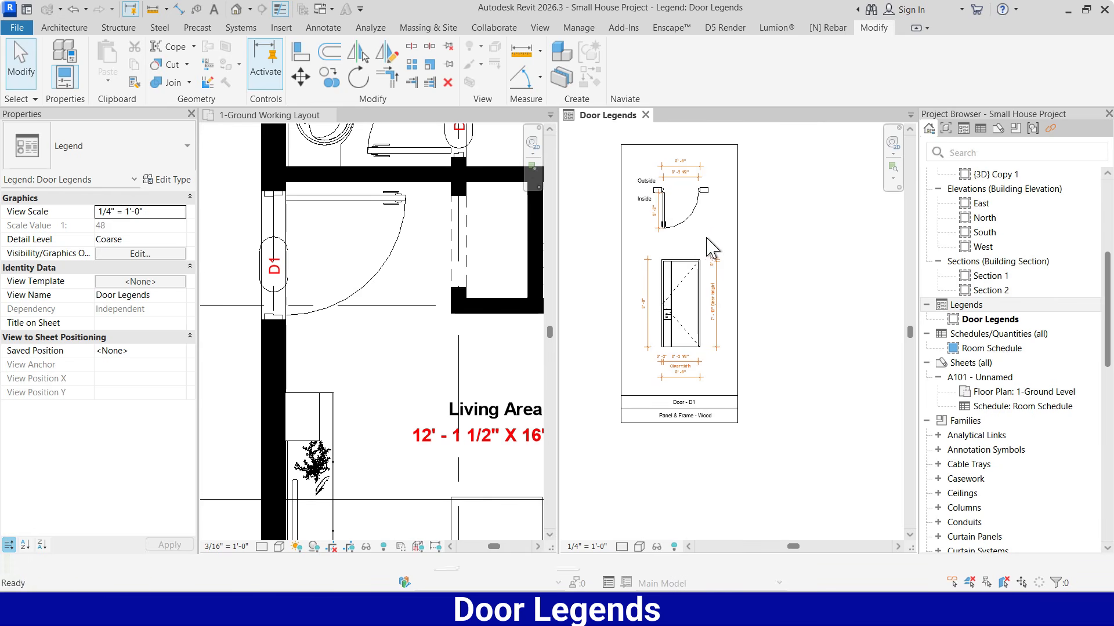
left_click(623, 244)
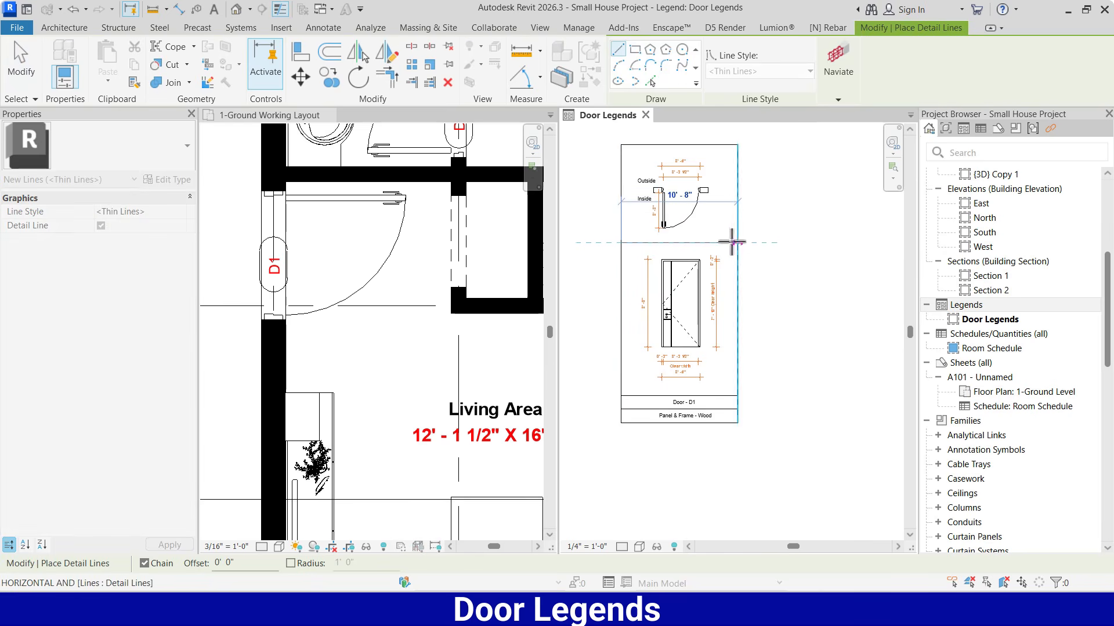
left_click(736, 242)
key("Escape")
key("Escape")
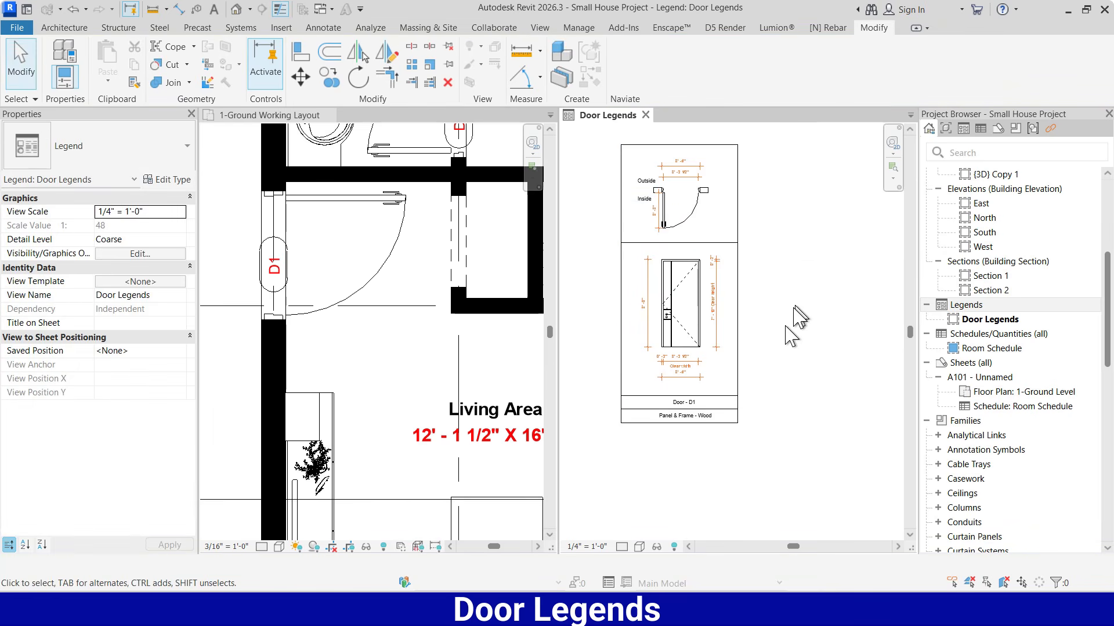
Copy the D1 legend's contents and frame lines, except the outer vertical line opposite the copy, to form an adjoining second column
scroll(790, 335, "down", 1)
scroll(762, 233, "up", 1)
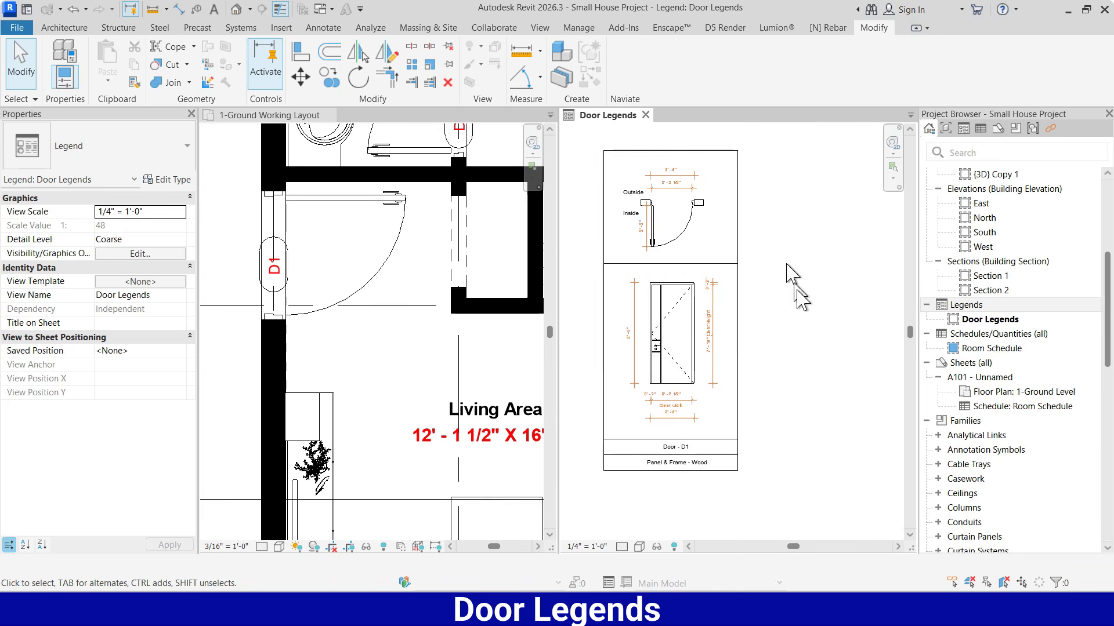
scroll(796, 329, "down", 1)
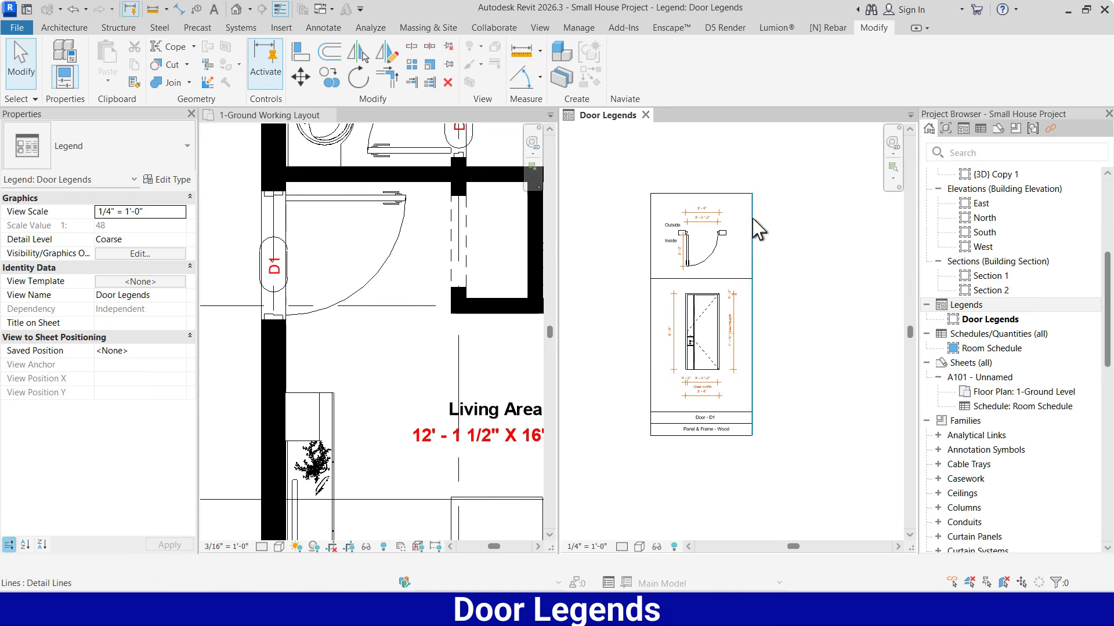
left_click_drag(757, 244, 687, 396)
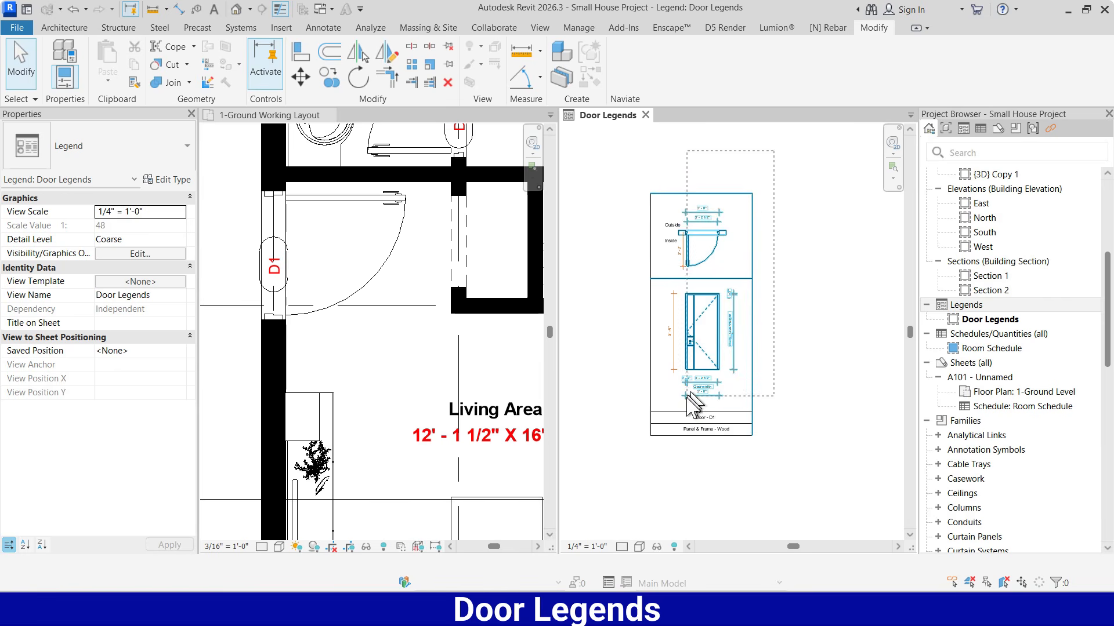
left_click_drag(662, 450, 662, 450)
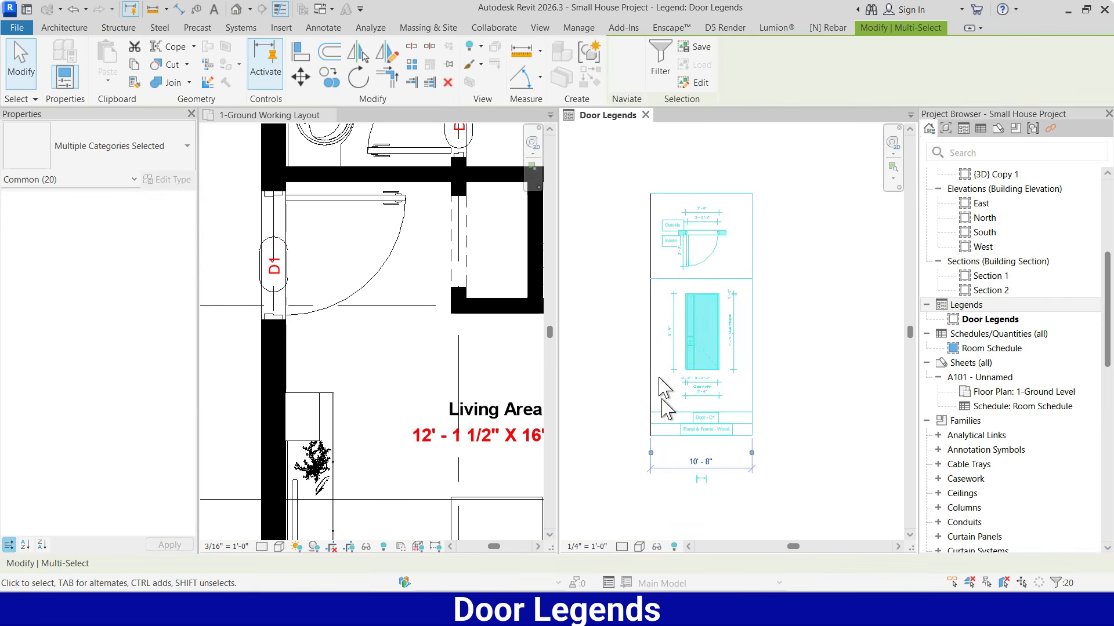
left_click(329, 77)
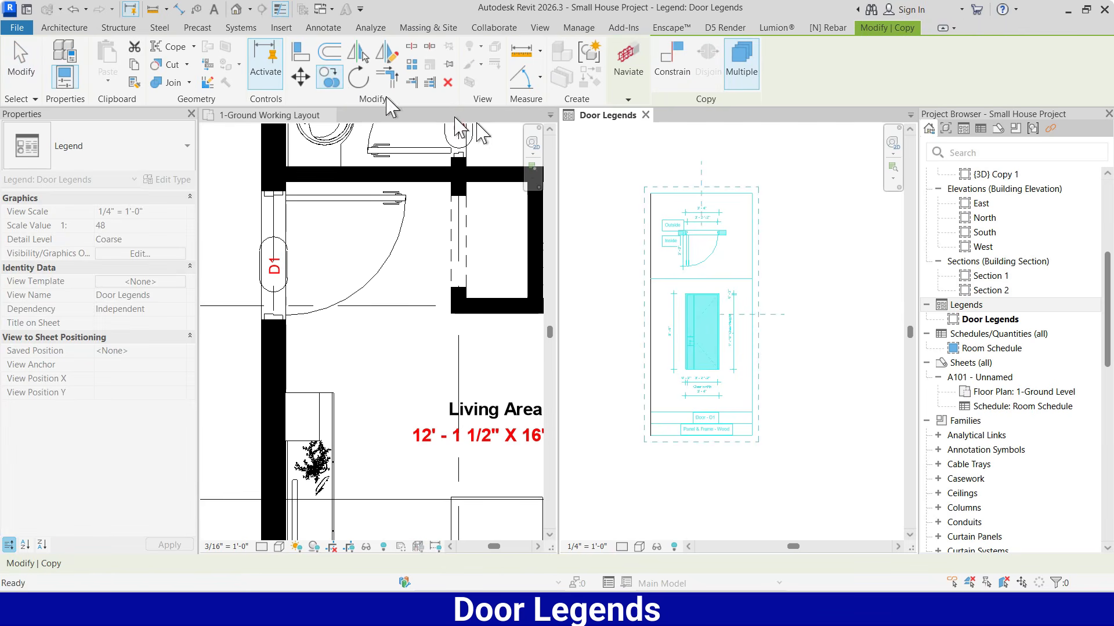
left_click(660, 193)
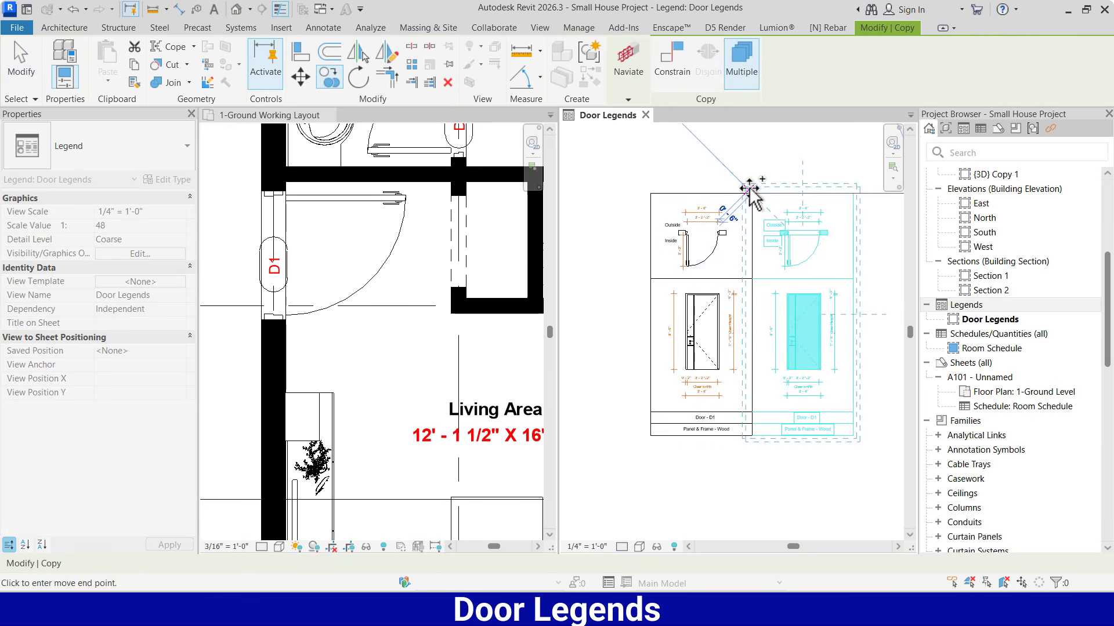
left_click(749, 190)
key("Escape")
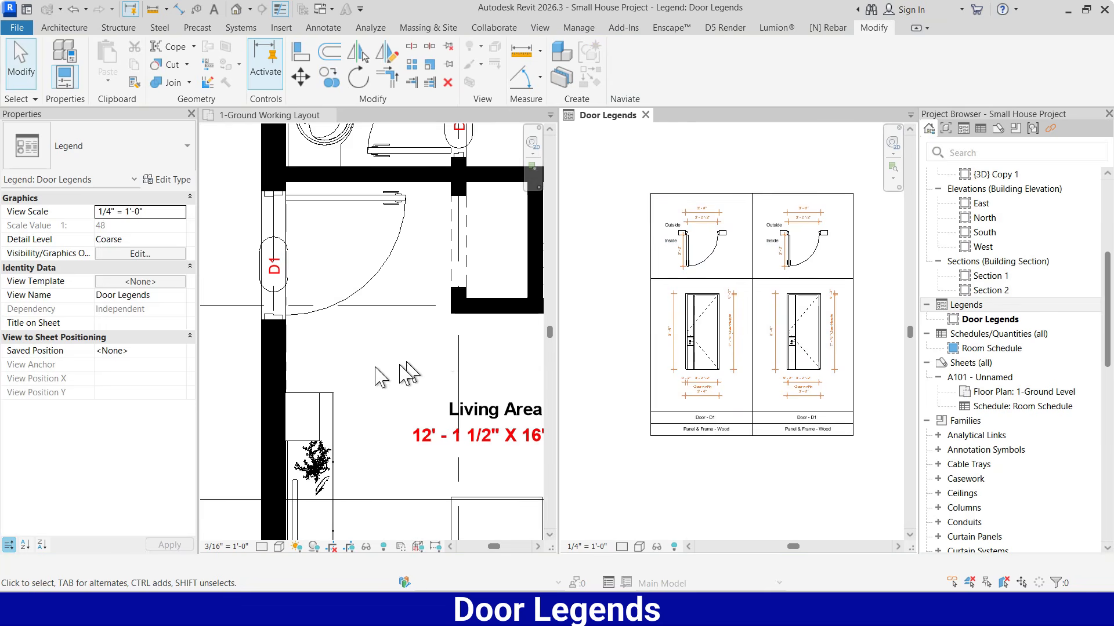
Check door D2's type in the floor plan and set the second column's plan component to Single Door 7 FRAME LESS : 3' x 8'
scroll(406, 371, "down", 8)
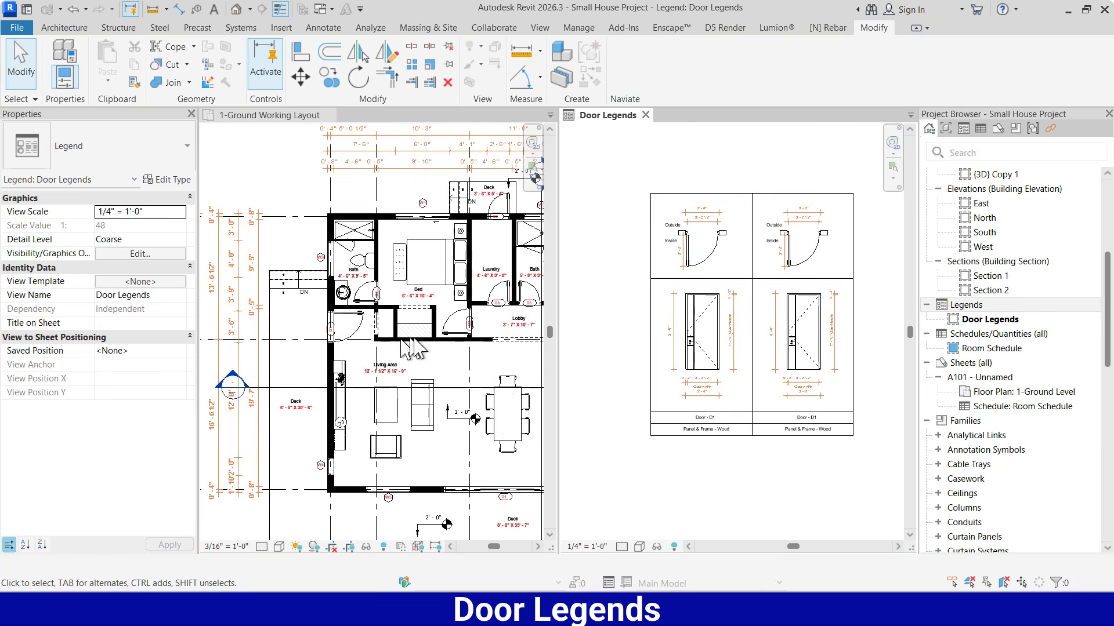
scroll(464, 318, "up", 5)
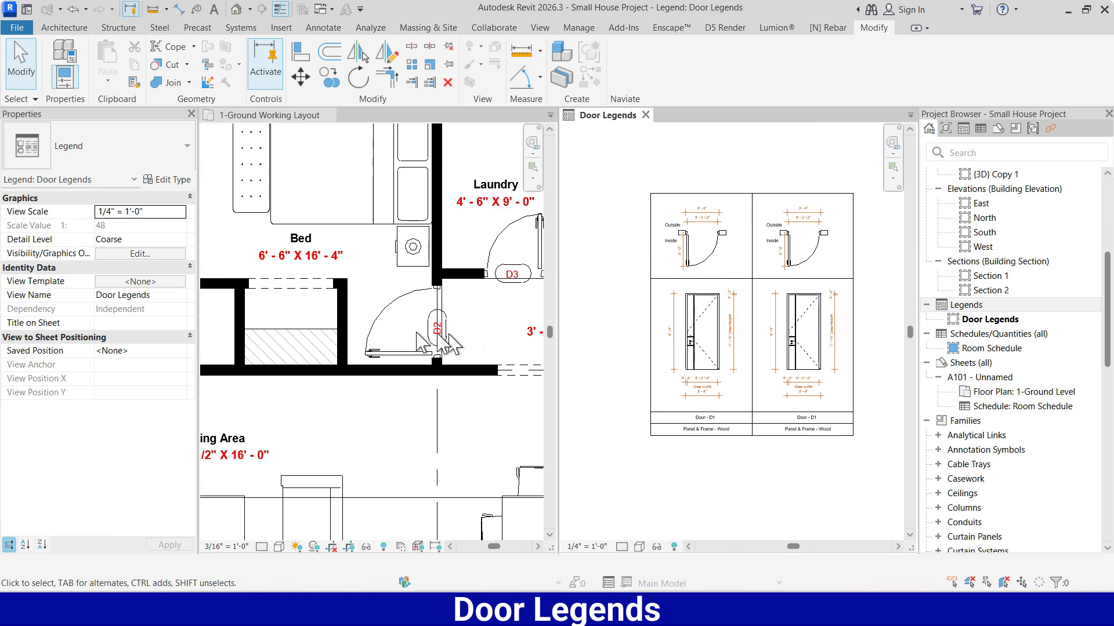
left_click(389, 316)
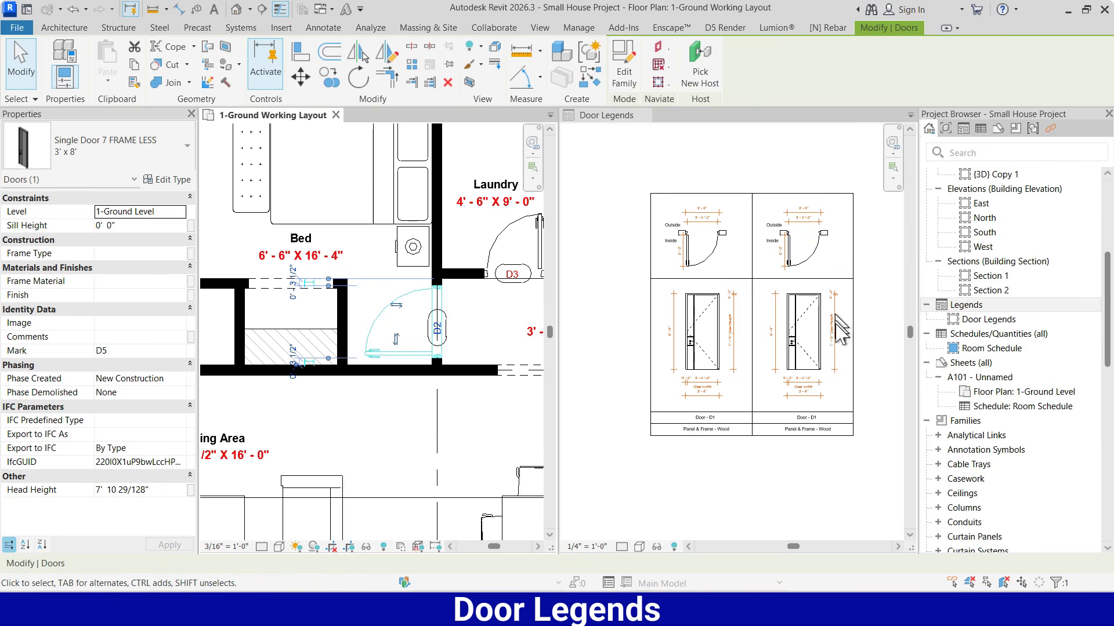
scroll(838, 272, "up", 2)
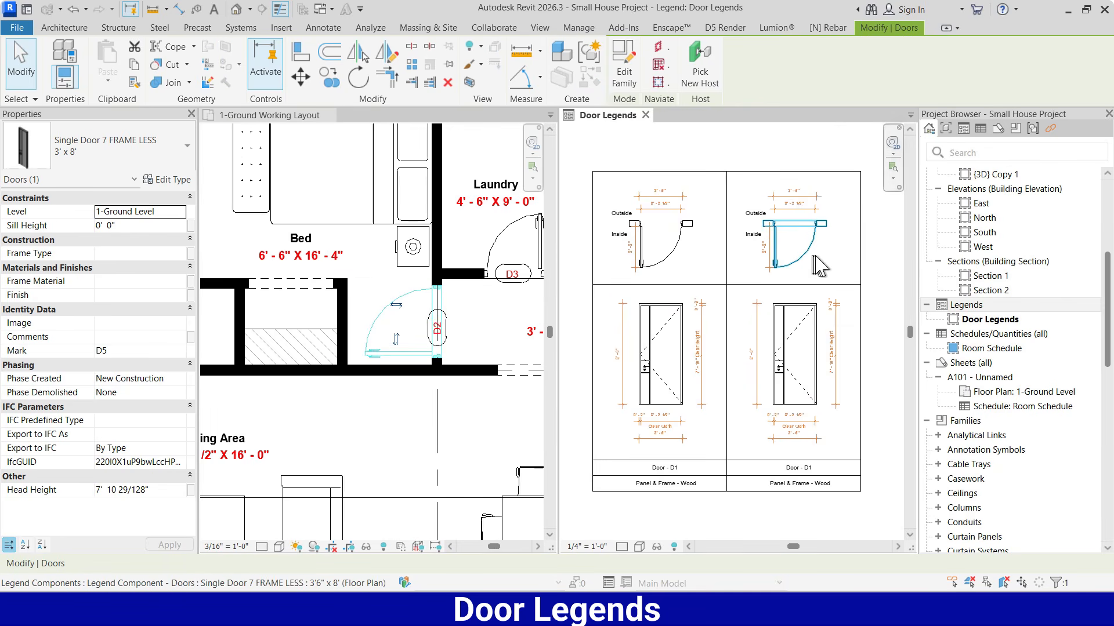
left_click(803, 261)
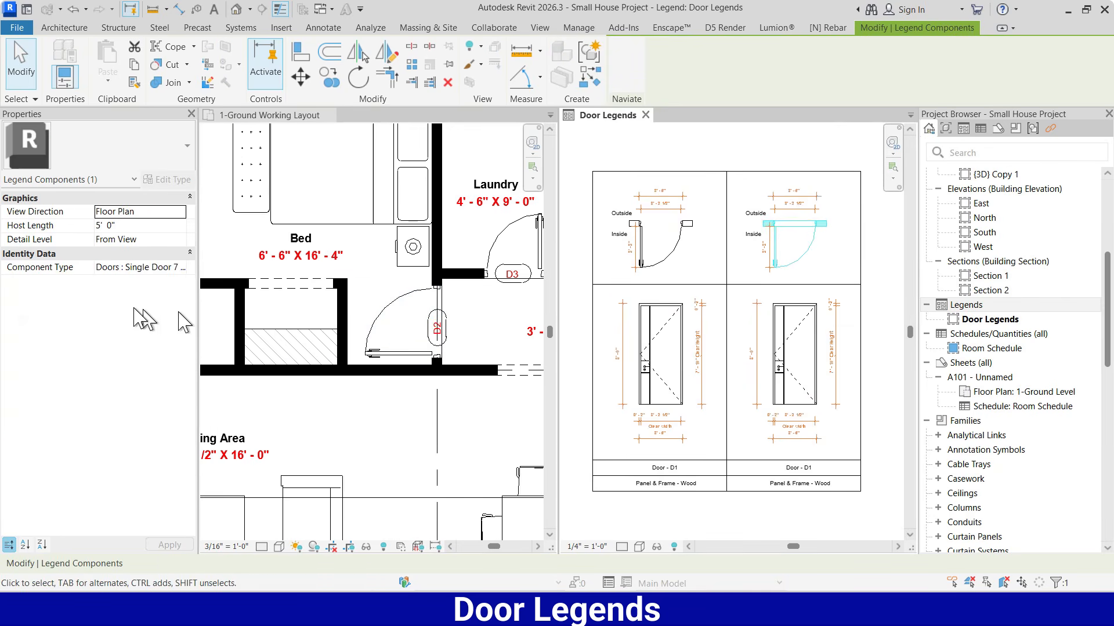
left_click(181, 268)
scroll(184, 296, "down", 1)
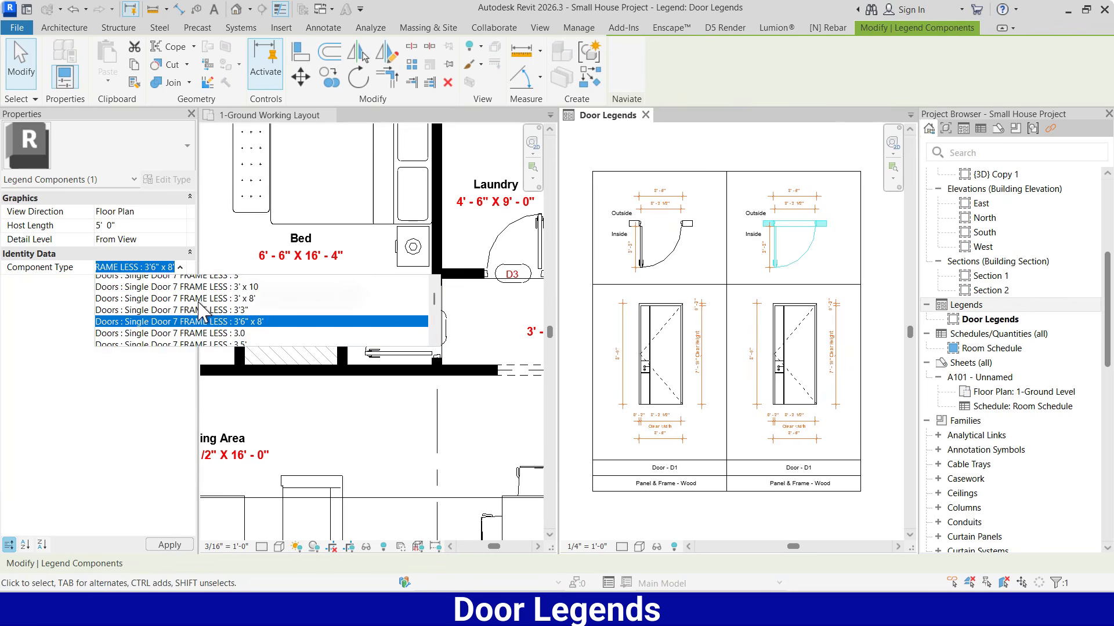
scroll(226, 322, "up", 1)
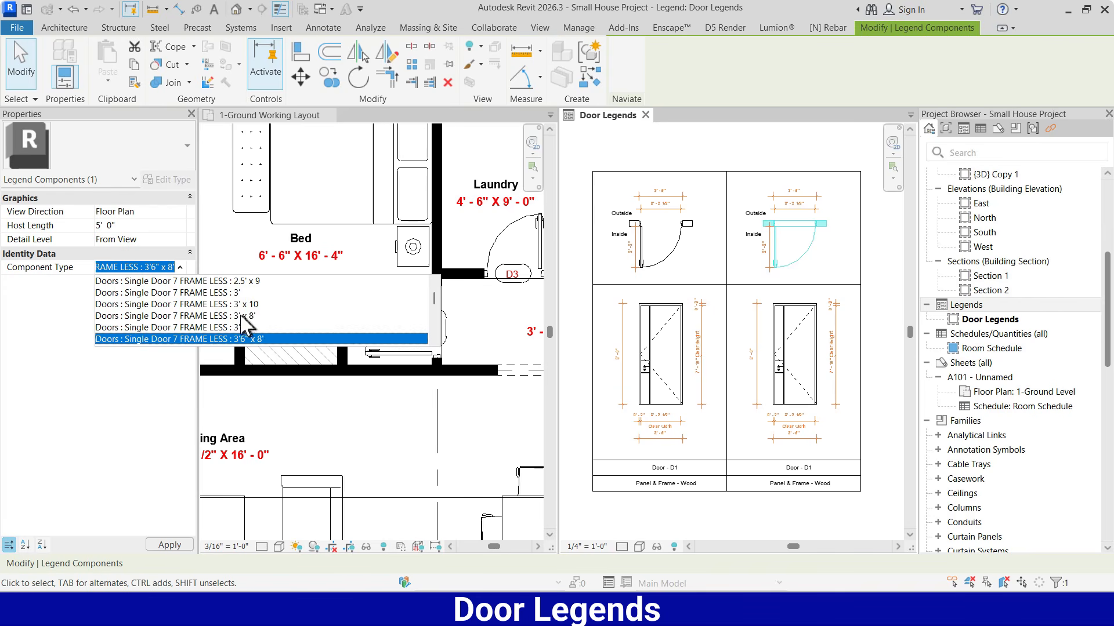
left_click(242, 315)
left_click(843, 265)
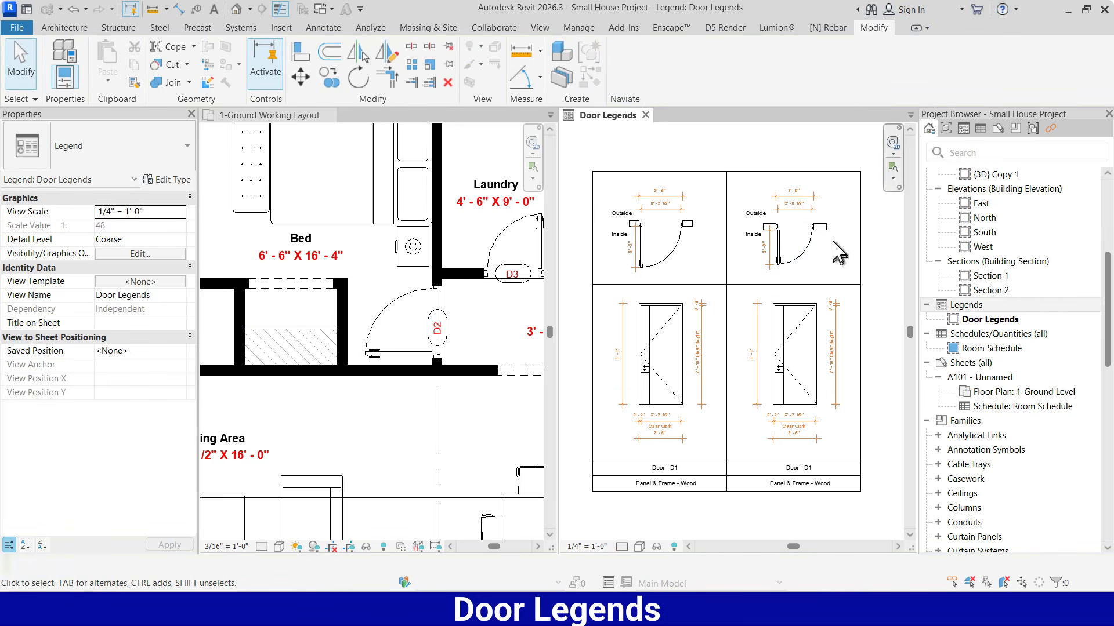
Match the second column's elevation component to the type of its 3' x 8' plan component
scroll(840, 261, "up", 2)
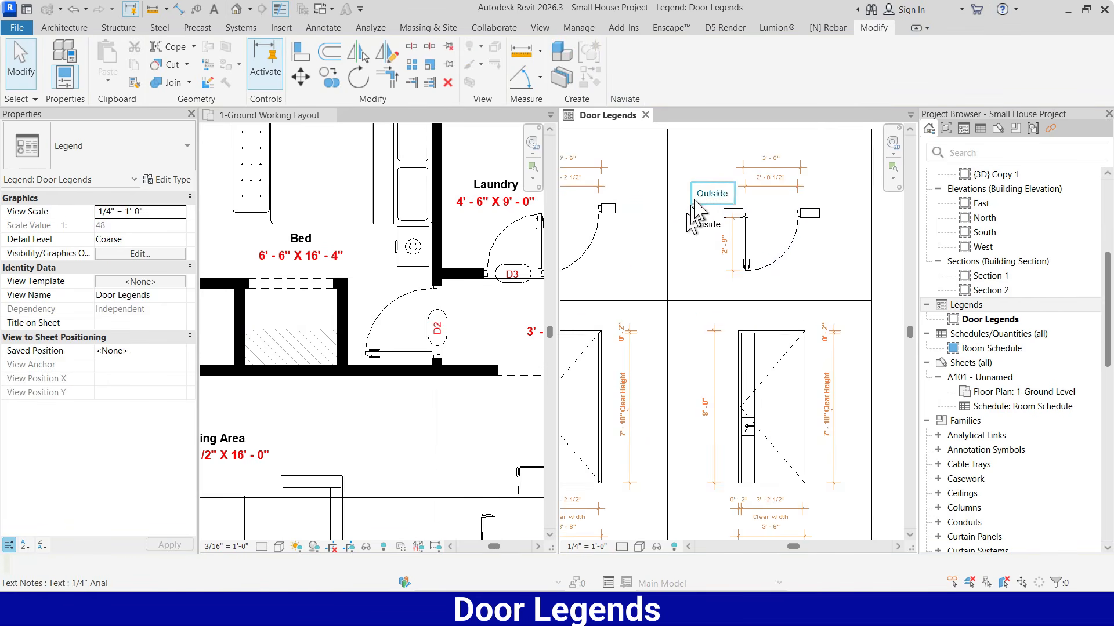
scroll(689, 213, "down", 1)
scroll(758, 234, "up", 2)
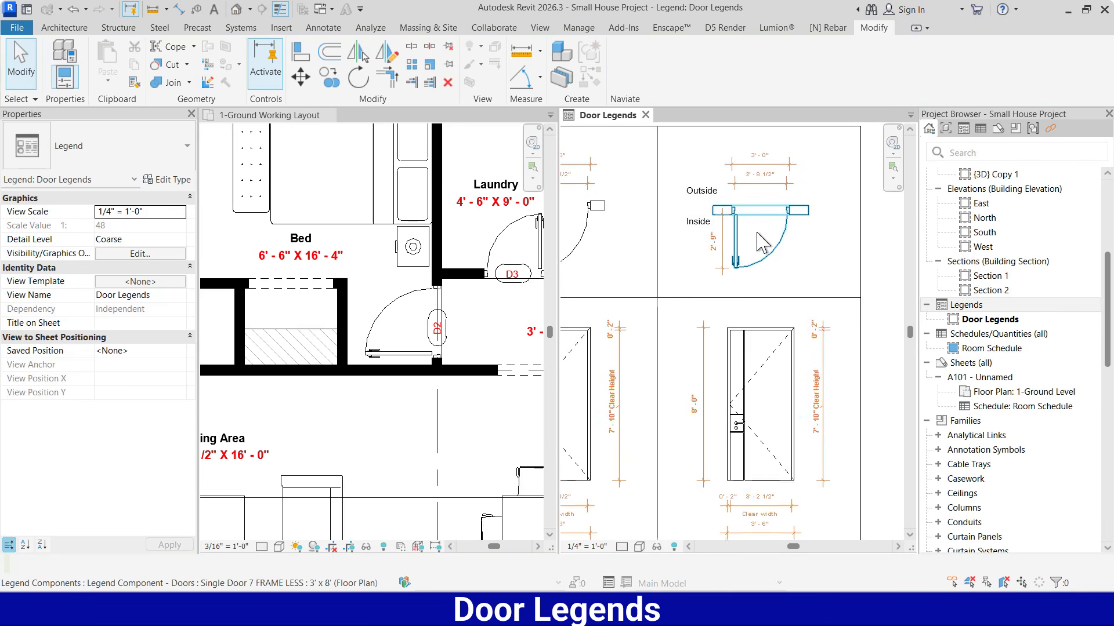
scroll(758, 223, "down", 1)
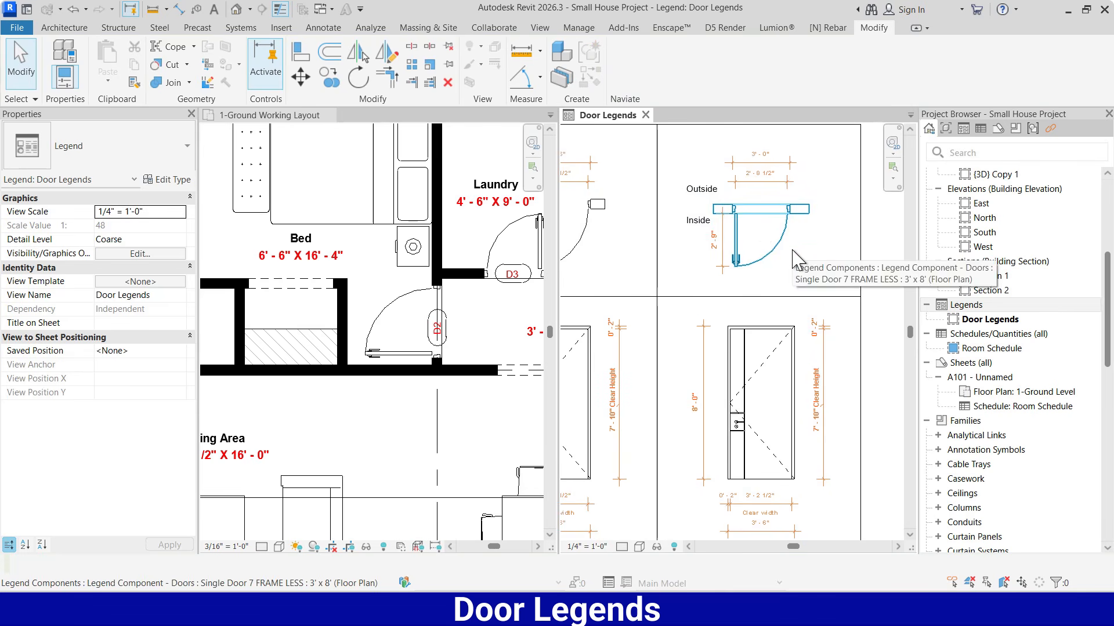
key("a")
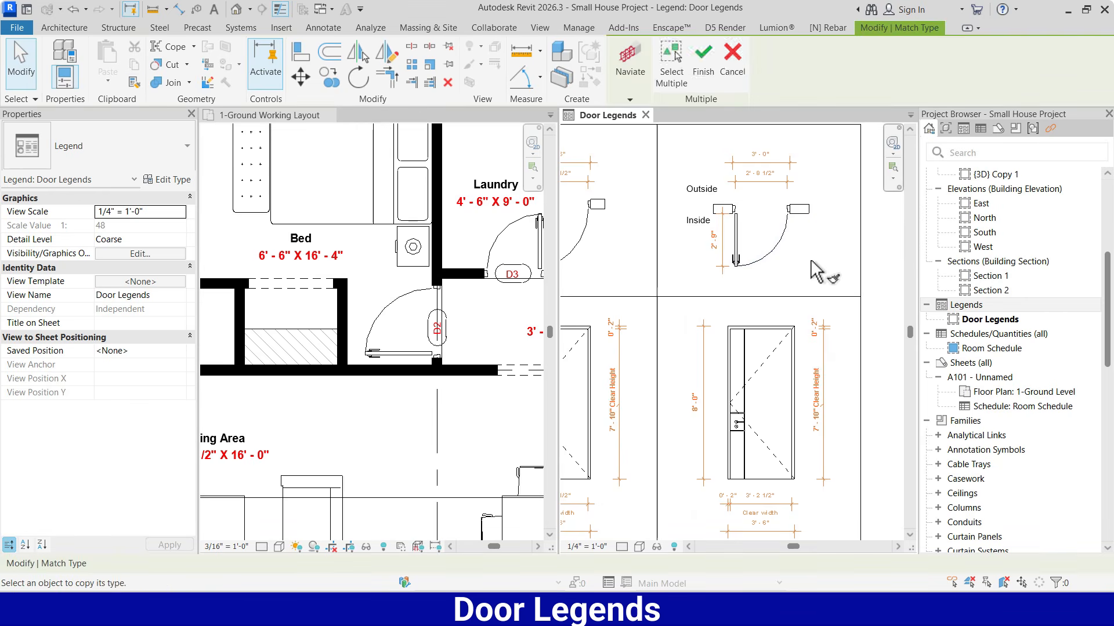
left_click(766, 264)
left_click(757, 331)
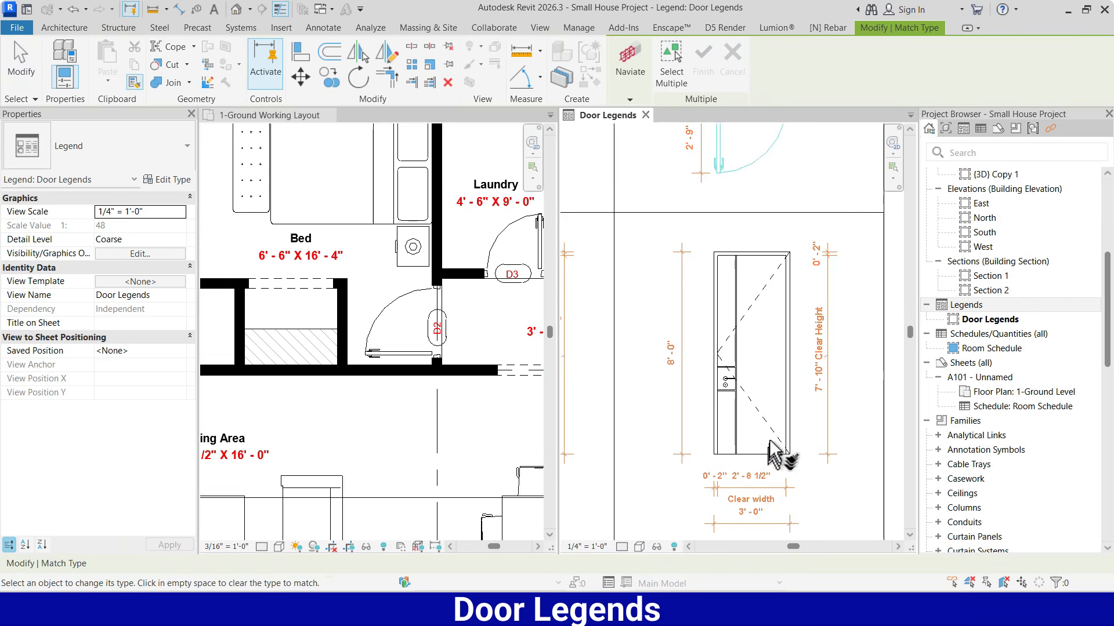
key("Escape")
Change the door label in the second column to "Door - D2"
scroll(784, 360, "down", 3)
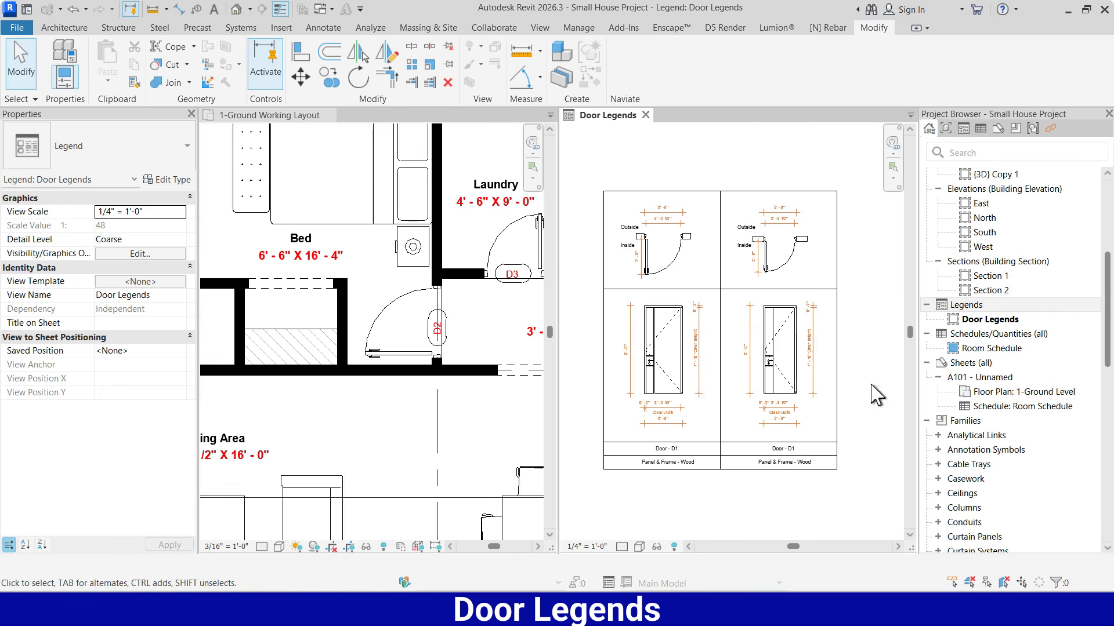
scroll(814, 435, "up", 2)
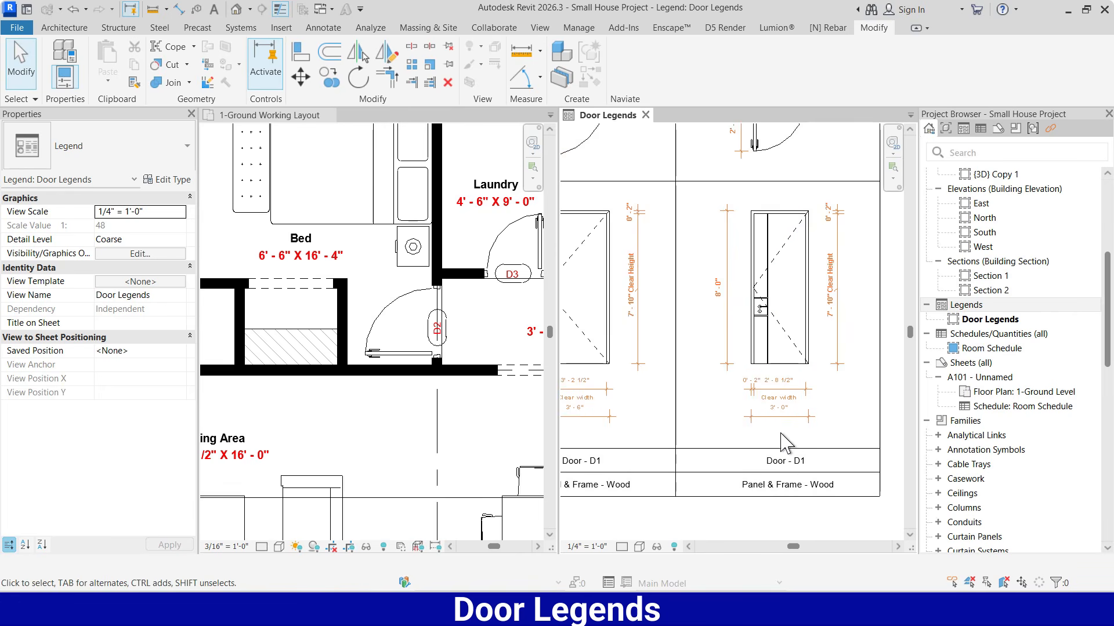
scroll(806, 489, "up", 3)
scroll(815, 499, "up", 2)
double_click(806, 455)
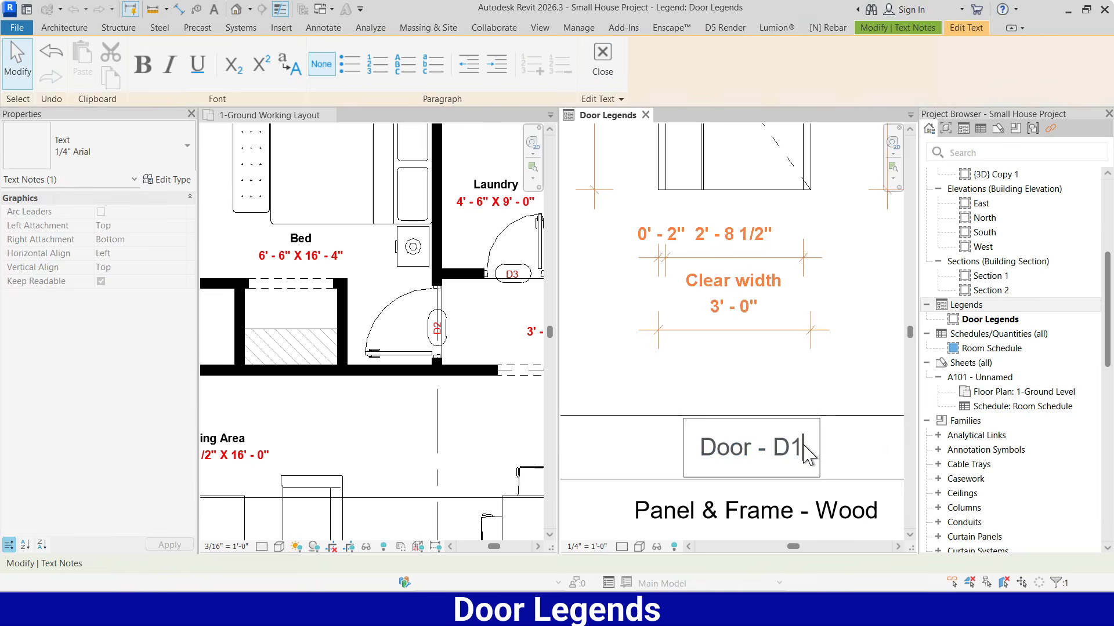
left_click(808, 400)
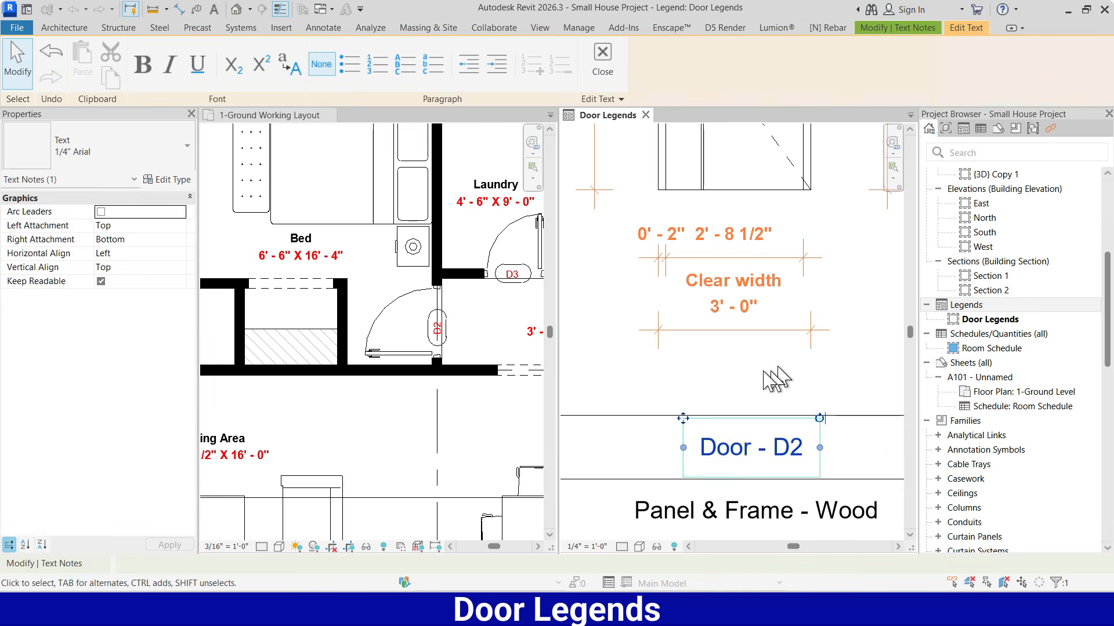
scroll(738, 377, "down", 4)
scroll(754, 450, "down", 4)
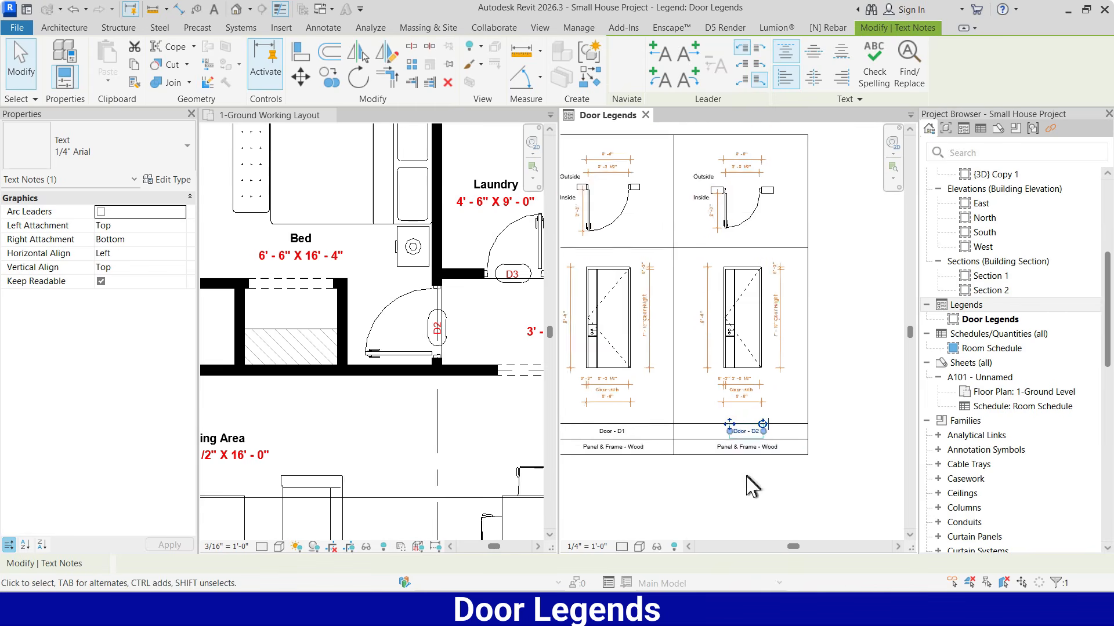
left_click(858, 380)
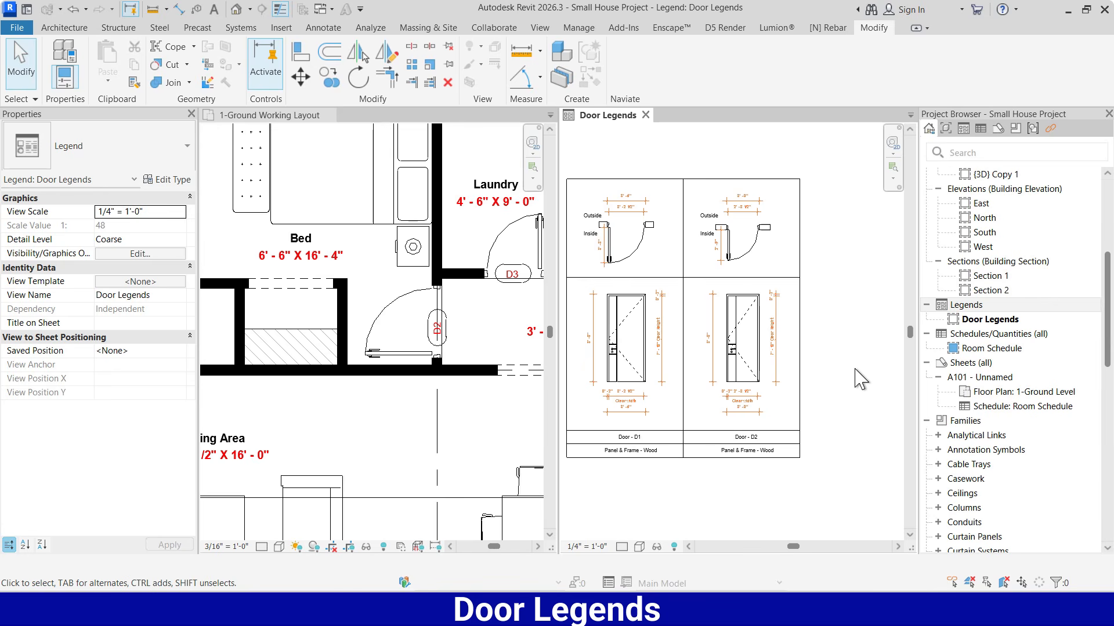
Copy the D2 column with its frame, drawings, dimensions and text to form an adjoining third column
left_click_drag(820, 149, 703, 490)
left_click(329, 78)
left_click(683, 179)
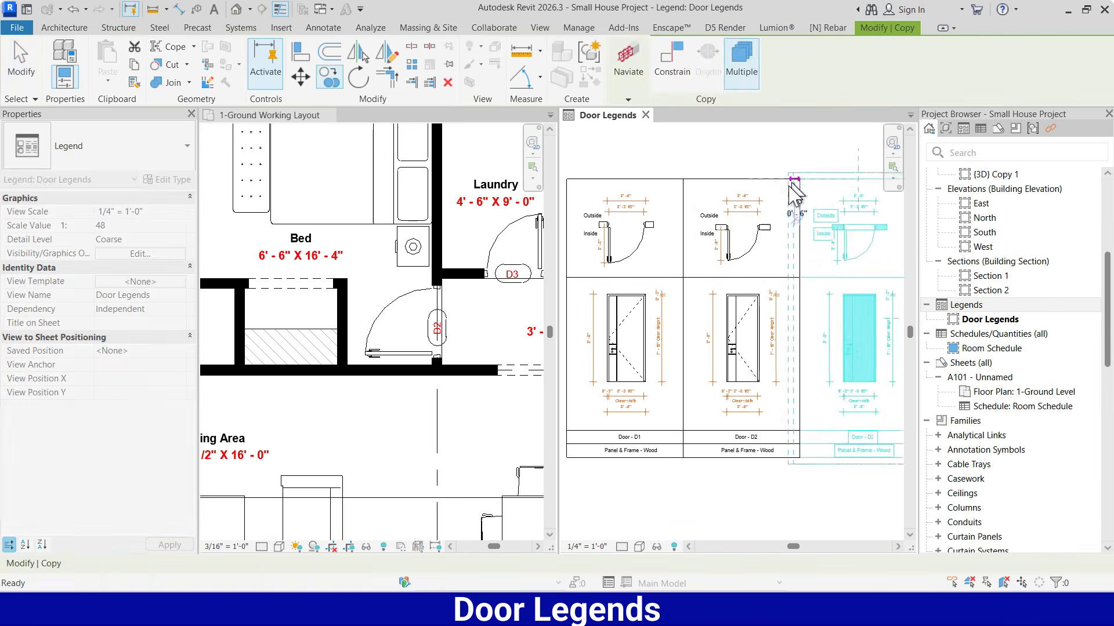
left_click(800, 179)
key("Escape")
Check door D3's type in the floor plan and set the third column's plan component to Single Door 7 FRAME LESS : 2'6" x 8'
scroll(812, 279, "down", 1)
middle_click_drag(887, 336, 756, 334)
left_click(799, 283)
scroll(638, 244, "up", 5)
scroll(498, 255, "up", 2)
middle_click_drag(499, 256, 442, 257)
left_click(447, 225)
left_click(733, 239)
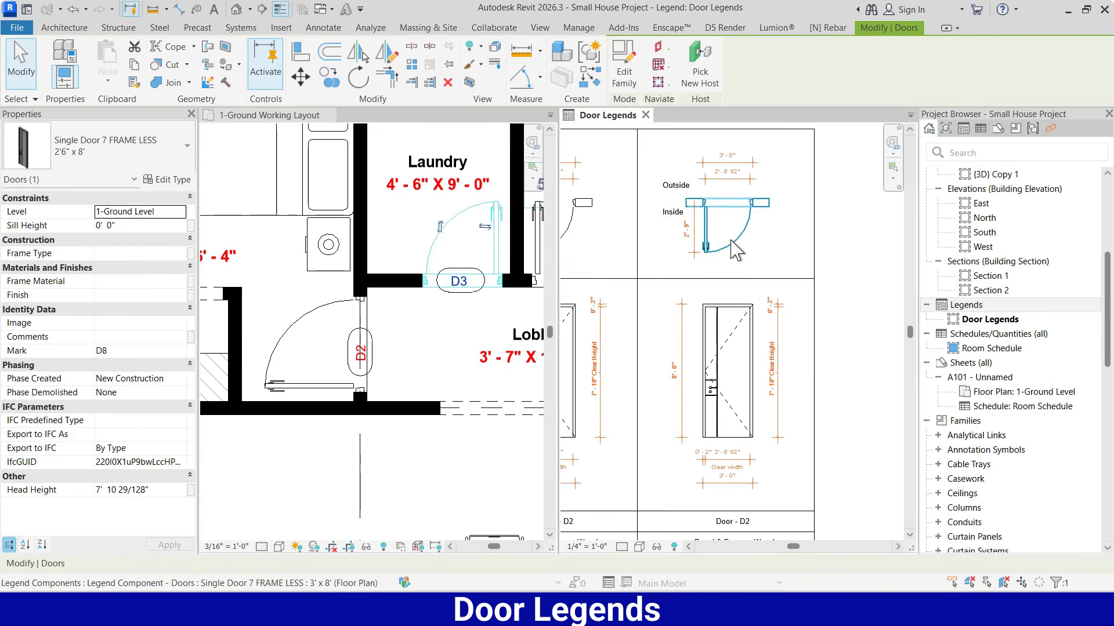
left_click(179, 267)
scroll(244, 314, "up", 2)
left_click(253, 292)
left_click(771, 240)
Match the third column's elevation component to the type of its 2'6" x 8' plan component
key("m")
key("a")
left_click(732, 241)
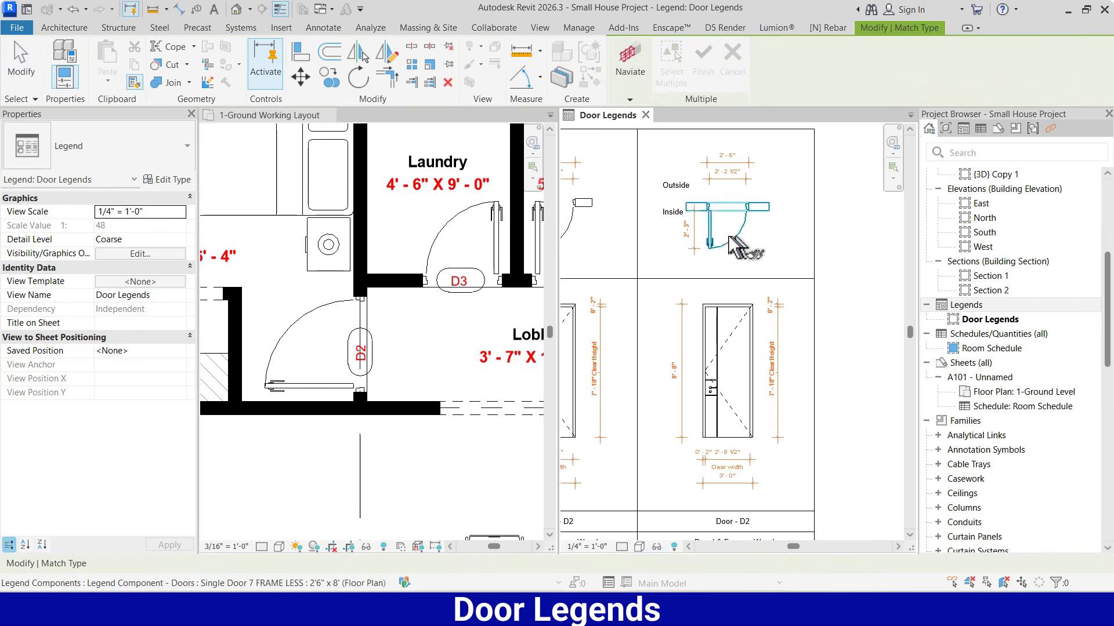
scroll(712, 249, "up", 1)
left_click(708, 357)
key("Escape")
key("Escape")
Change the door label in the third column to "Door - D3"
middle_click_drag(705, 464, 701, 328)
scroll(754, 406, "up", 2)
double_click(737, 465)
key("BackSpace")
type("3")
left_click(825, 399)
scroll(786, 357, "down", 3)
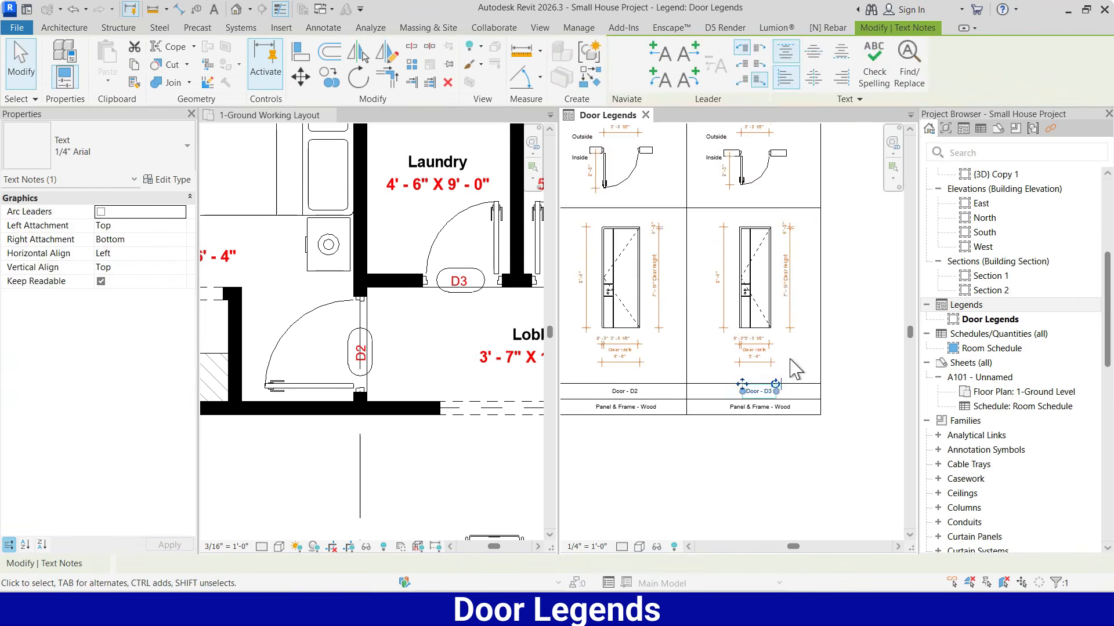
left_click(852, 339)
Copy the D3 column with its frame, drawings, dimensions and text to form an adjoining fourth column
scroll(667, 308, "down", 3)
scroll(325, 278, "down", 12)
scroll(366, 342, "up", 8)
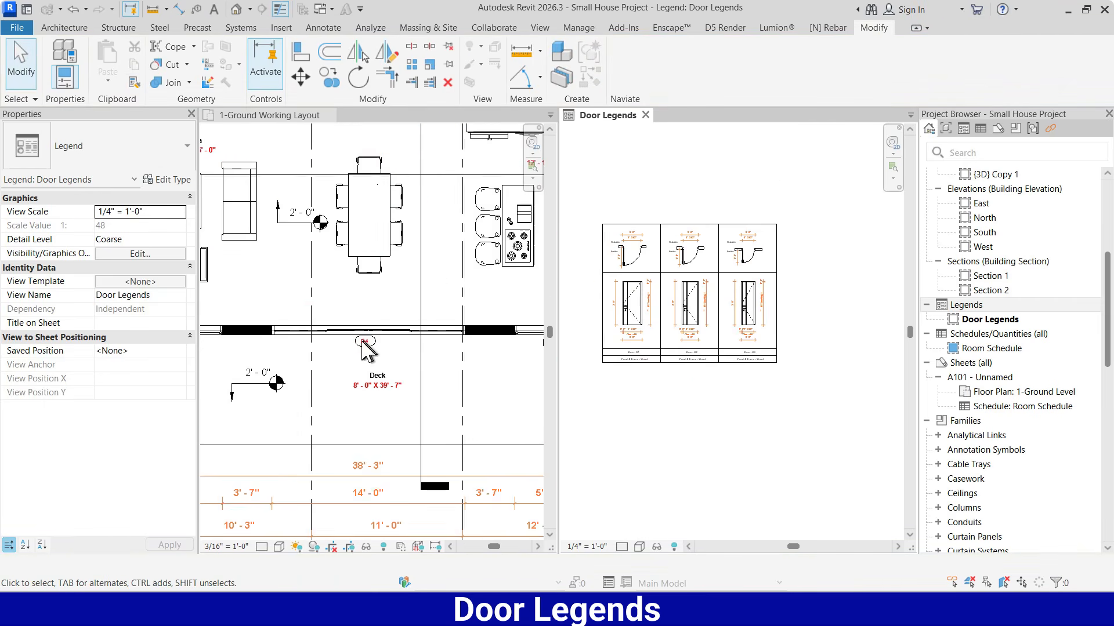
scroll(815, 260, "up", 2)
left_click_drag(792, 169, 710, 419)
left_click(331, 77)
left_click(689, 212)
left_click(765, 212)
key("Escape")
key("Escape")
scroll(819, 278, "up", 2)
middle_click_drag(819, 278, 751, 234)
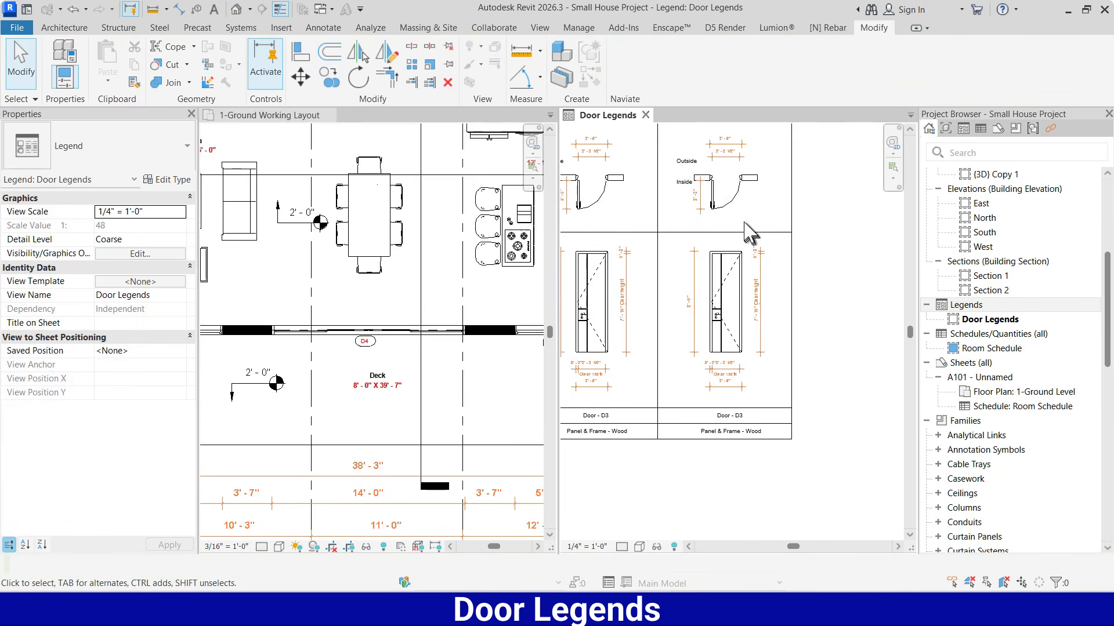
Set the fourth column's plan component to Sliding_Door.0003 : 14' x 8' and delete its invalid dimensions
left_click(394, 332)
left_click(399, 342)
left_click(734, 200)
left_click(180, 267)
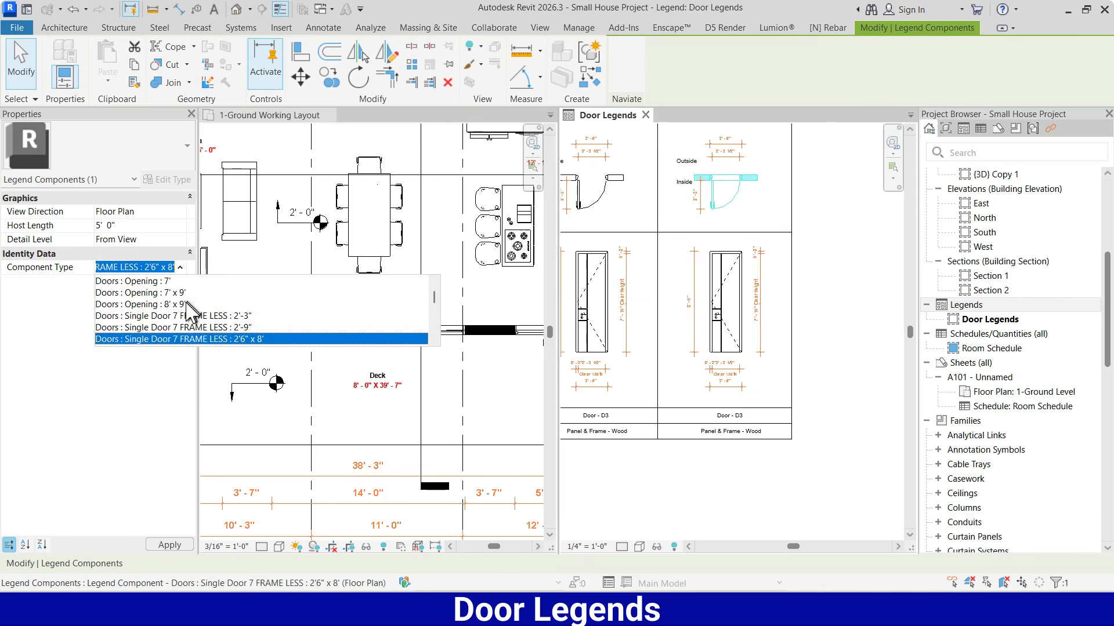
scroll(216, 310, "down", 8)
scroll(219, 308, "up", 2)
left_click(219, 308)
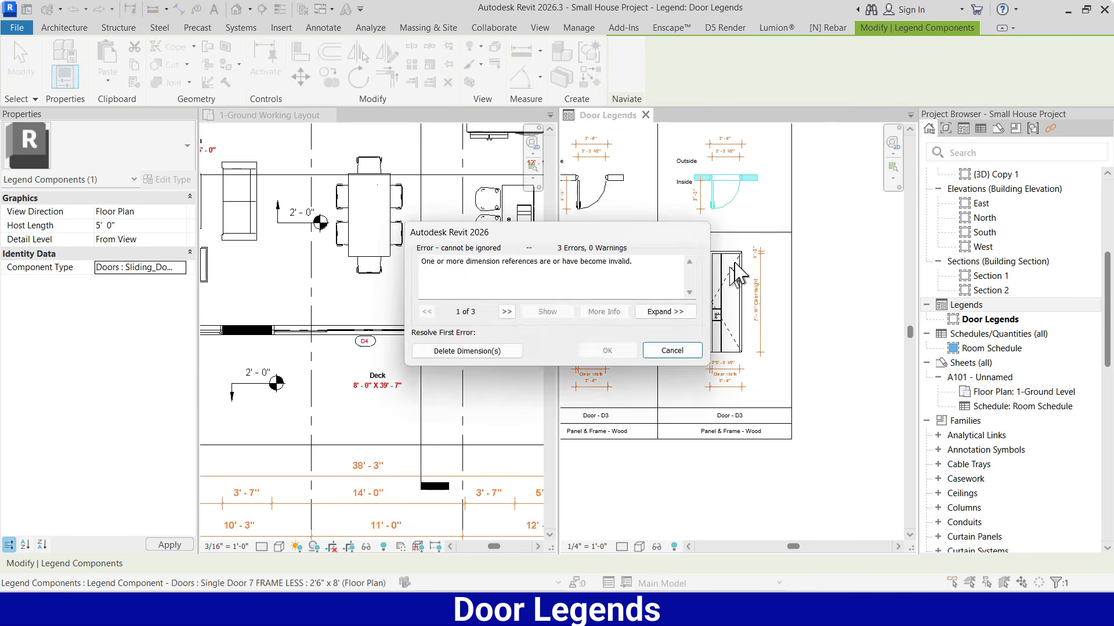
left_click(467, 350)
Widen the fourth column's frame to about 17' - 0" to make room for the sliding door
scroll(725, 301, "down", 2)
left_click(795, 225)
left_click_drag(793, 168, 761, 404)
left_click_drag(769, 283, 821, 283)
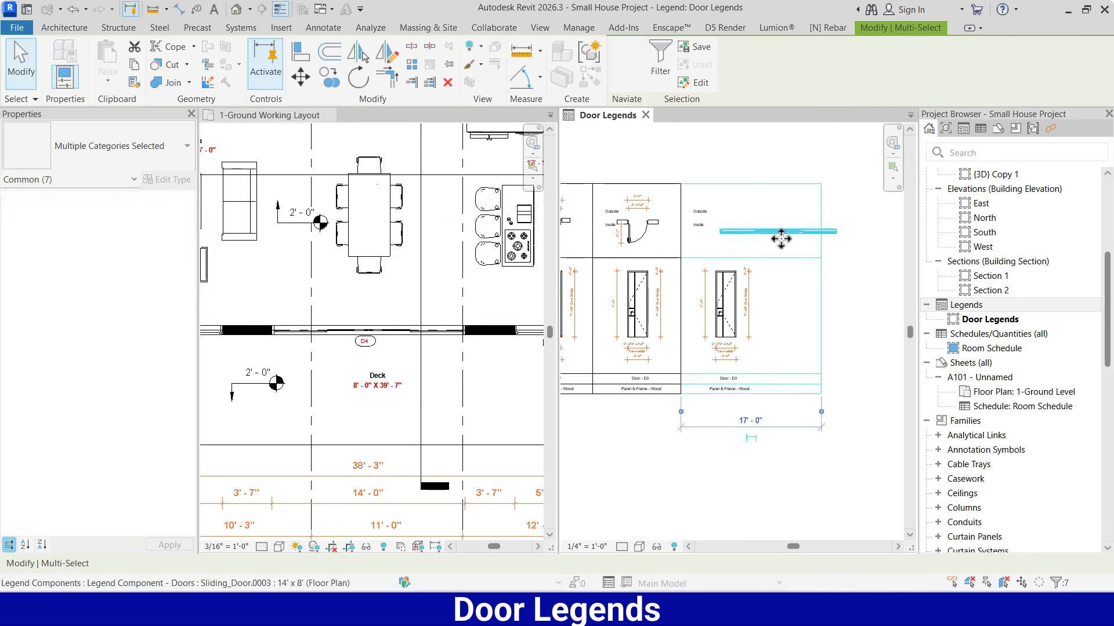
Move the sliding door plan component inside the widened frame and shift the Inside label just below it
left_click(780, 233)
mouse_move(780, 233)
left_mouse_down()
mouse_move(756, 233)
mouse_move(781, 240)
left_mouse_up()
left_click(769, 209)
scroll(718, 206, "up", 2)
left_click(788, 259)
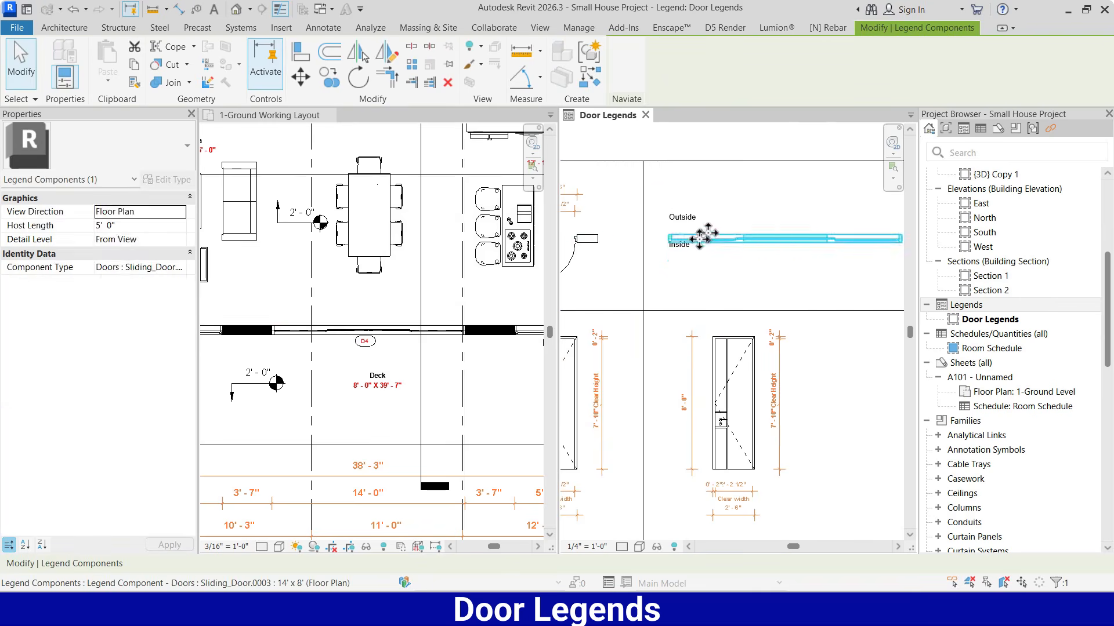
left_click_drag(682, 244, 683, 250)
left_click(737, 273)
Match the fourth column's elevation component to the sliding door type of its plan and delete the invalid dimensions
scroll(729, 200, "down", 2)
key("a")
left_click(761, 223)
left_click(743, 319)
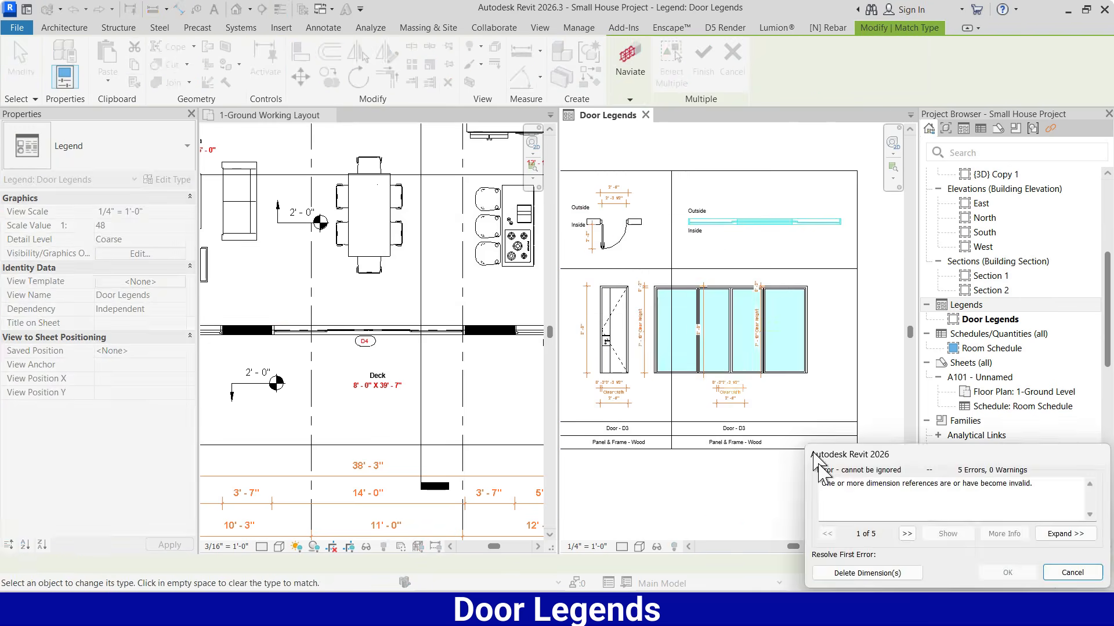
left_click(870, 573)
key("Escape")
key("Escape")
Nudge the sliding door elevation to the right so it lines up beneath the plan component
left_click(762, 342)
key("Right")
key("Right")
key("Right")
key("Right")
key("Right")
key("Right")
key("Right")
key("Right")
key("Right")
key("Right")
left_click(784, 394)
Add an aligned dimension string above the sliding door elevation for both side frames and the clear width between them
key("d")
key("i")
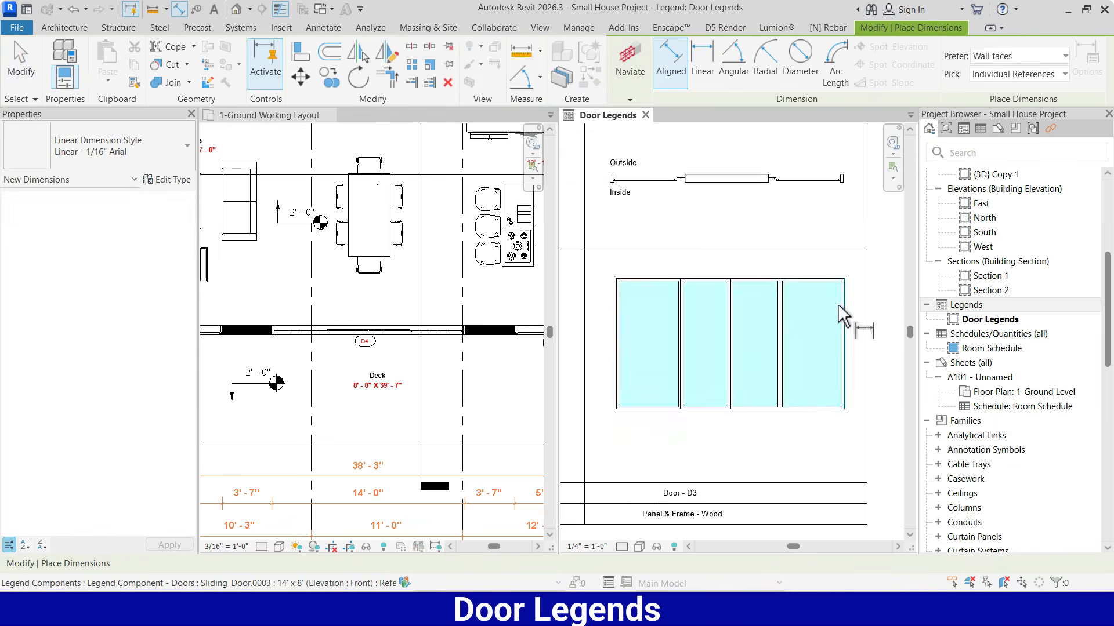
scroll(846, 302, "up", 5)
scroll(858, 237, "down", 5)
scroll(593, 237, "up", 8)
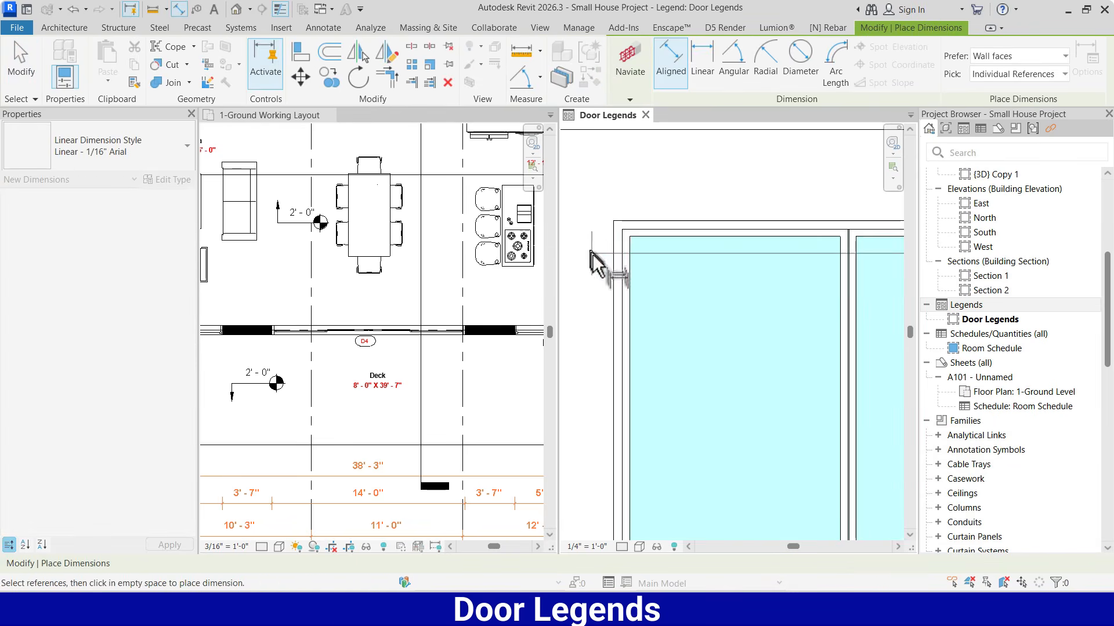
left_click(614, 253)
left_click(622, 255)
scroll(585, 285, "down", 6)
scroll(669, 267, "up", 2)
left_click(761, 240)
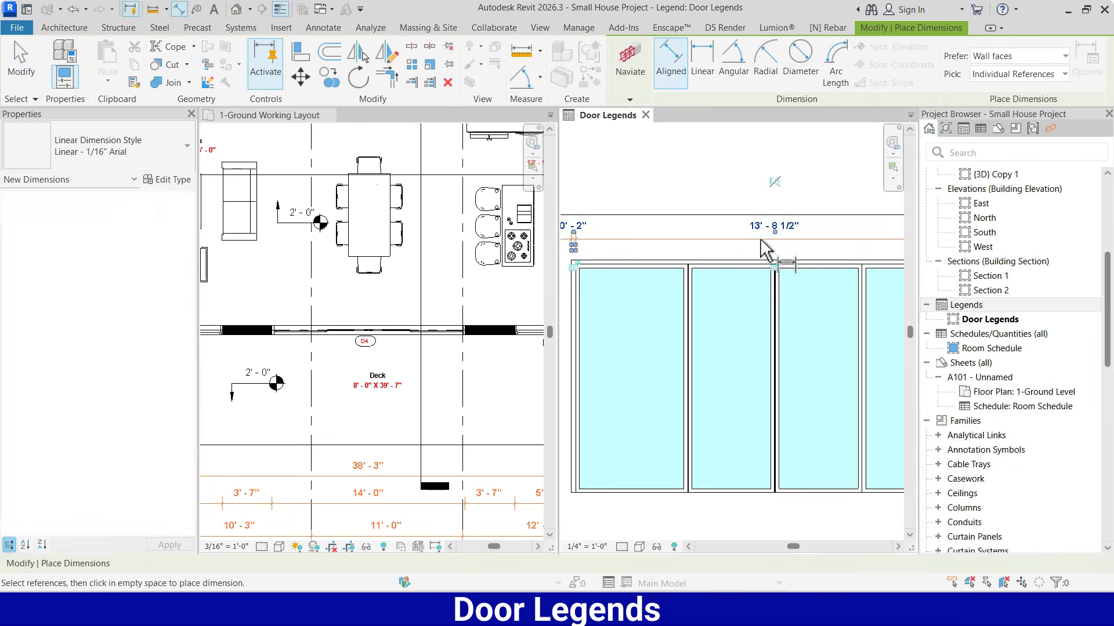
Add a second dimension string above the sliding door elevation for the widths of its four glass panels
left_click(580, 297)
scroll(661, 278, "up", 2)
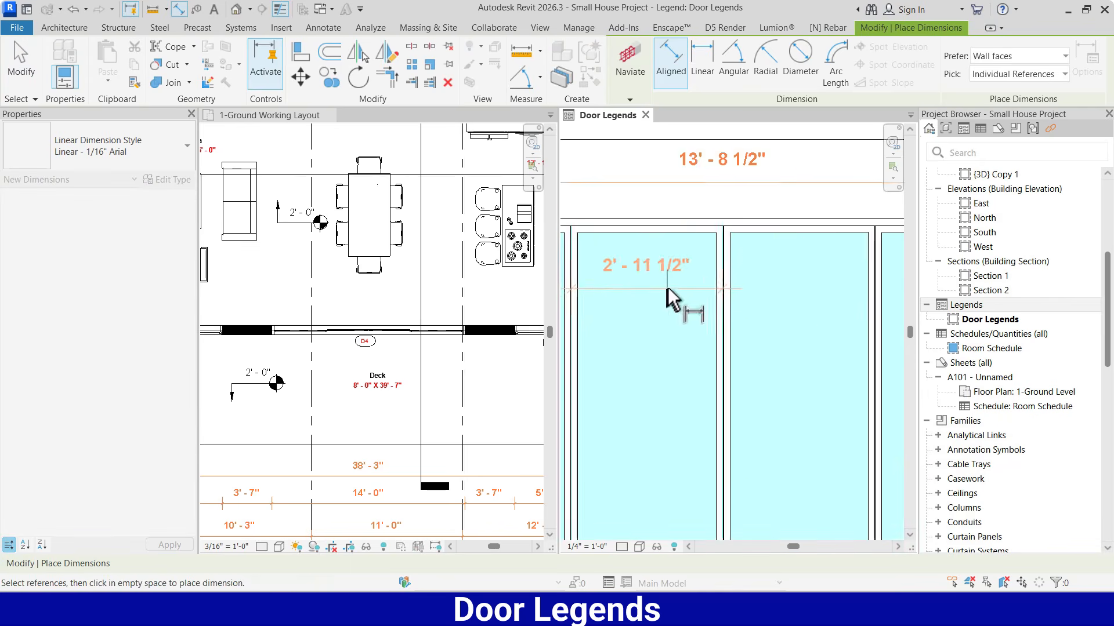
scroll(673, 284, "down", 2)
left_click(791, 269)
scroll(792, 270, "down", 2)
scroll(860, 279, "up", 2)
left_click(861, 281)
left_click(797, 244)
key("Escape")
key("Escape")
scroll(771, 259, "down", 4)
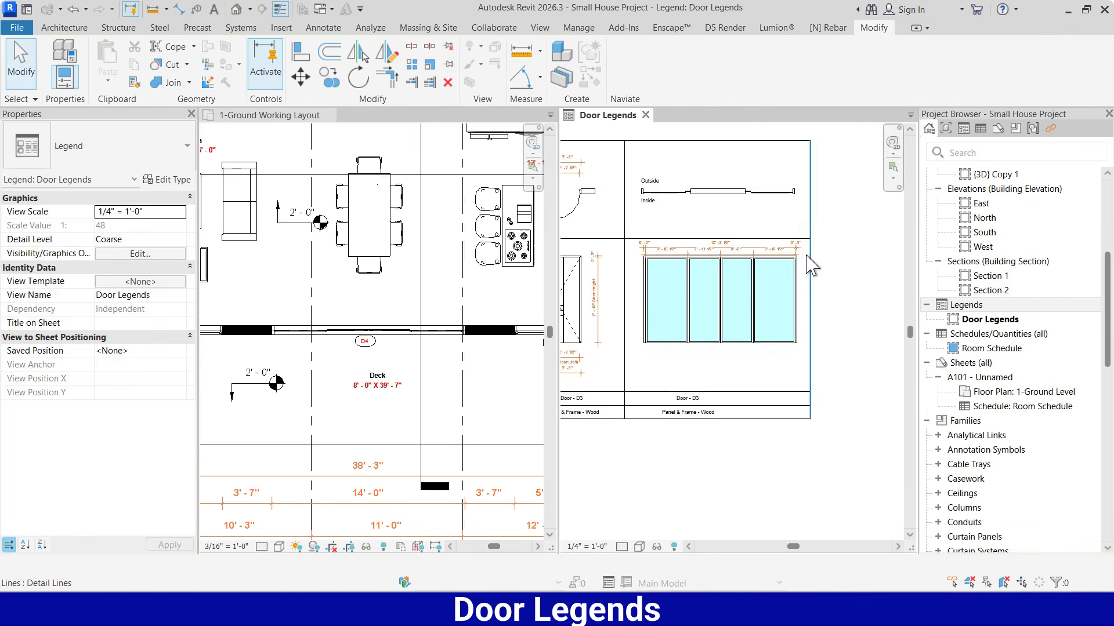
Nudge the sliding door elevation down, away from the cell's upper border
scroll(805, 257, "up", 2)
left_click(786, 308)
key("Down")
key("Down")
key("Down")
key("Down")
left_click(683, 254)
key("Escape")
middle_click_drag(713, 342, 770, 296)
Dimension the sliding door elevation's overall height along its left side
left_click(180, 10)
scroll(585, 369, "up", 2)
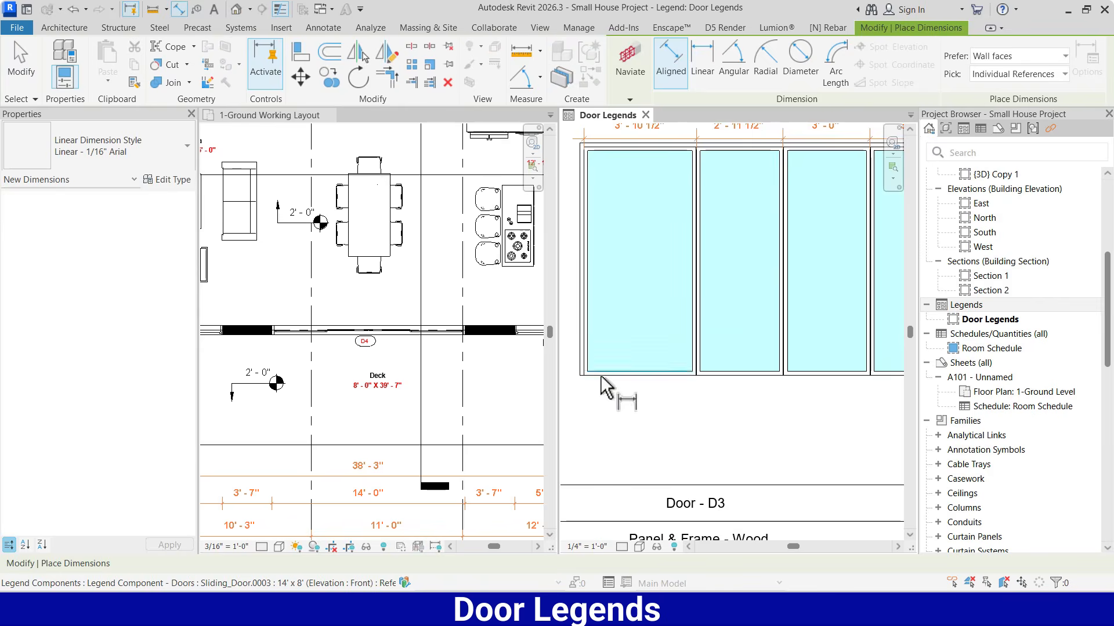
left_click(601, 376)
left_click(613, 147)
scroll(592, 169, "down", 1)
middle_click_drag(579, 175, 611, 191)
left_click(601, 243)
scroll(621, 415, "down", 2)
scroll(785, 399, "up", 2)
Dimension the opening height and top frame thickness along the right side of the sliding door elevation
left_click(785, 399)
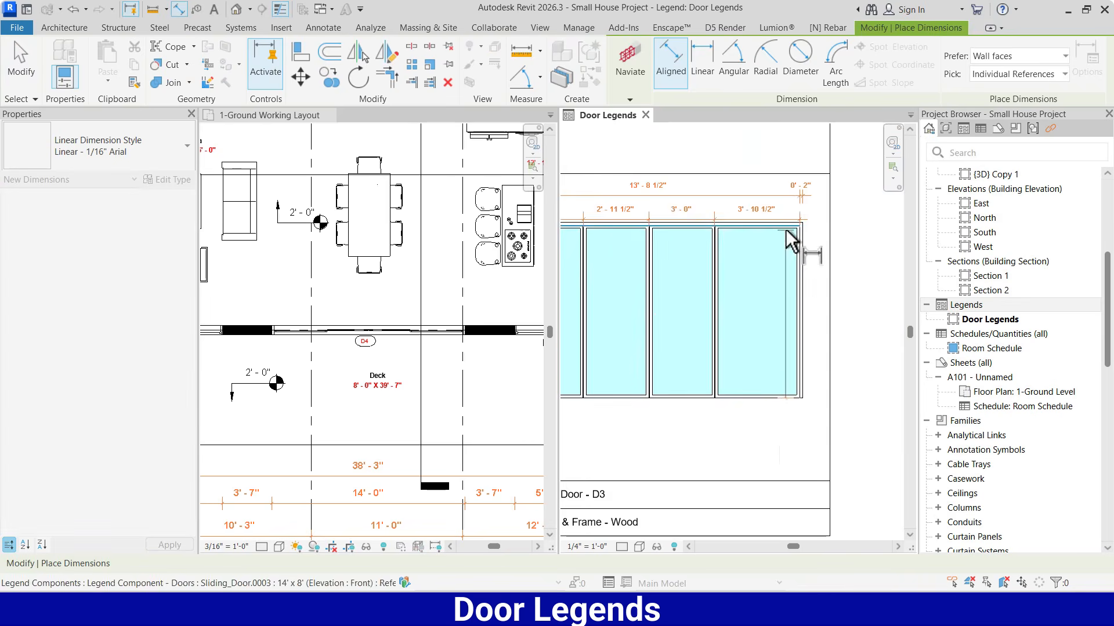
scroll(787, 229, "up", 2)
left_click(787, 223)
left_click(786, 216)
left_click(861, 243)
key("Escape")
key("Escape")
scroll(773, 257, "down", 4)
middle_click_drag(689, 322, 754, 326)
Move the fourth column's door label and material note together to centre them beneath the elevation
scroll(703, 375, "up", 1)
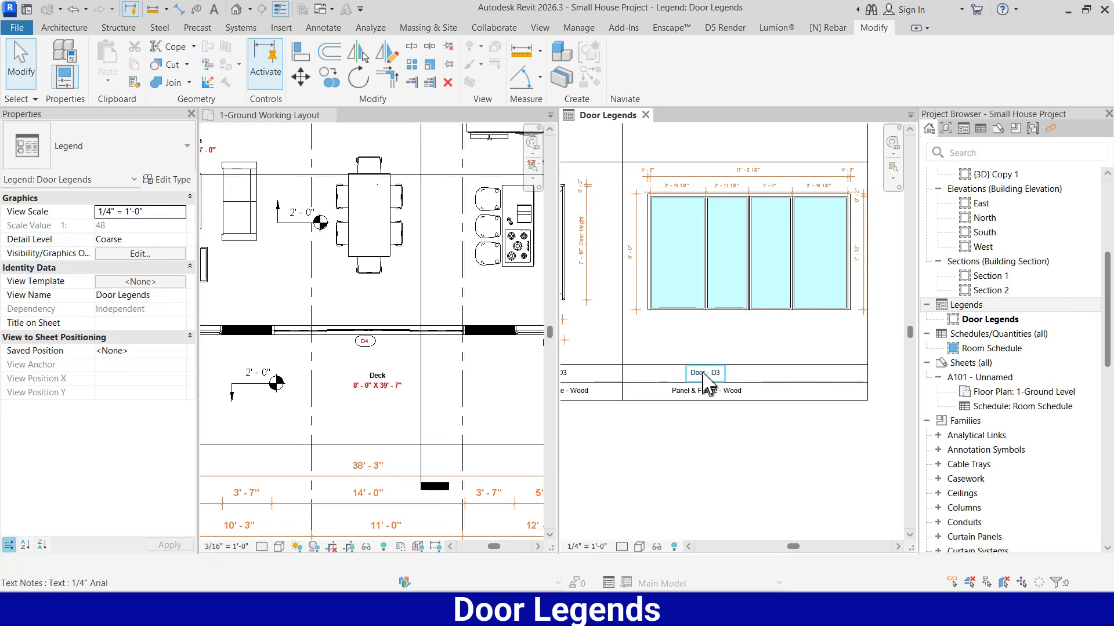
left_click(703, 375)
left_click(703, 388, "ctrl")
left_click_drag(703, 386, 750, 384)
left_click(722, 409)
Increase the sliding door plan component's host length so the wall extends past both ends of the door
scroll(720, 403, "down", 4)
scroll(732, 399, "up", 3)
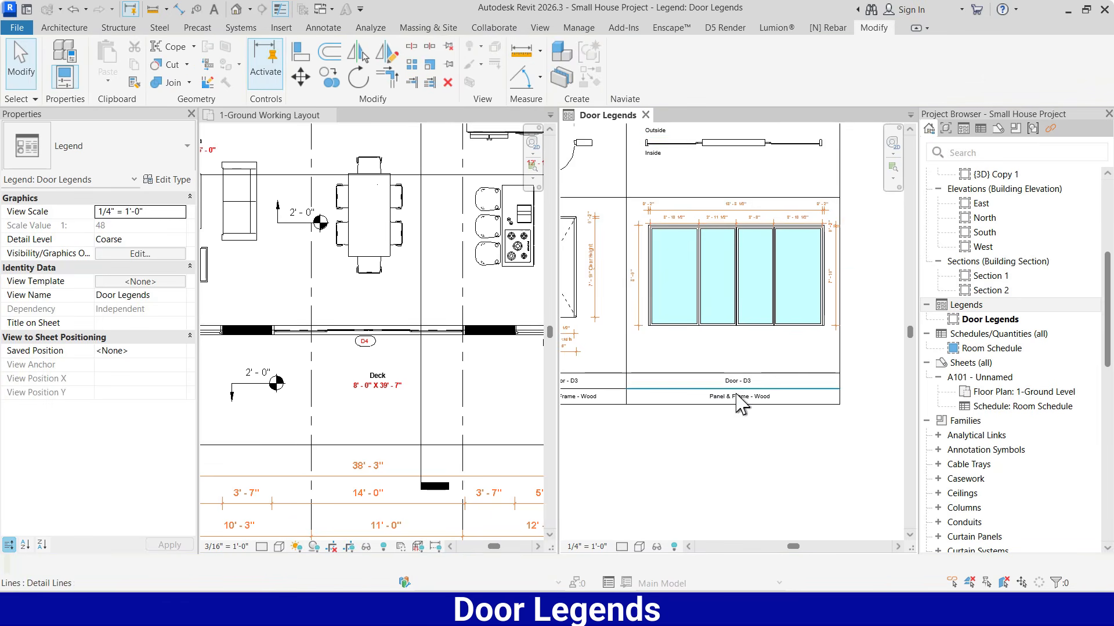
left_click(731, 152)
scroll(698, 169, "down", 2)
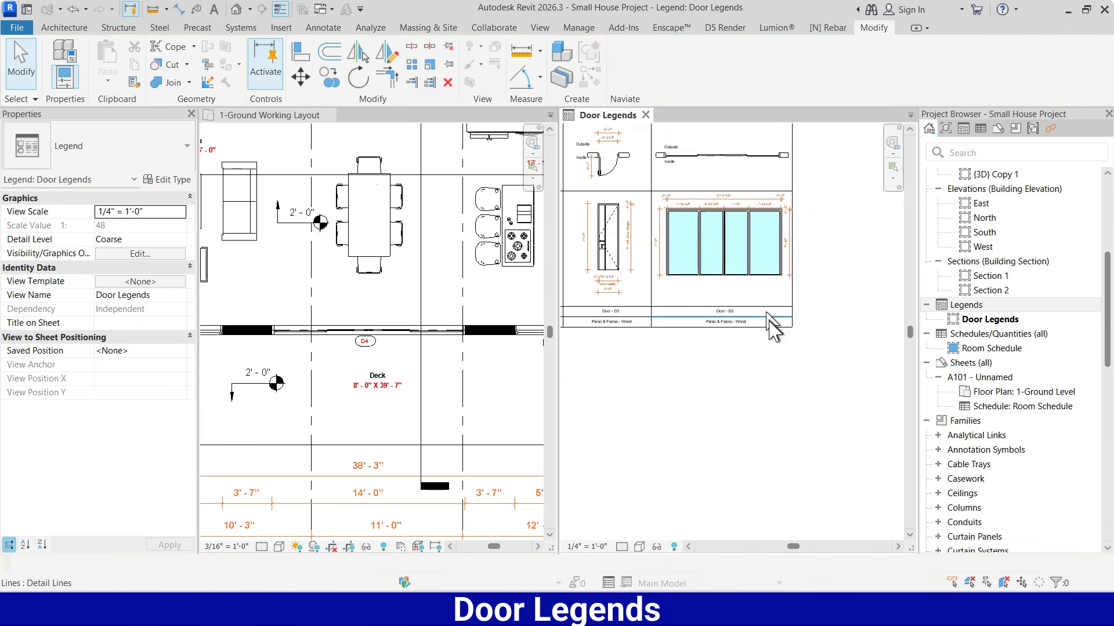
Change the door label in the fourth column to "Door - D4"
scroll(727, 315, "up", 9)
double_click(755, 303)
key("BackSpace")
type("4")
left_click(817, 303)
Change the fourth column's material note to "Panel - Glass & Frame - Aluminium"
scroll(817, 304, "down", 2)
double_click(682, 360)
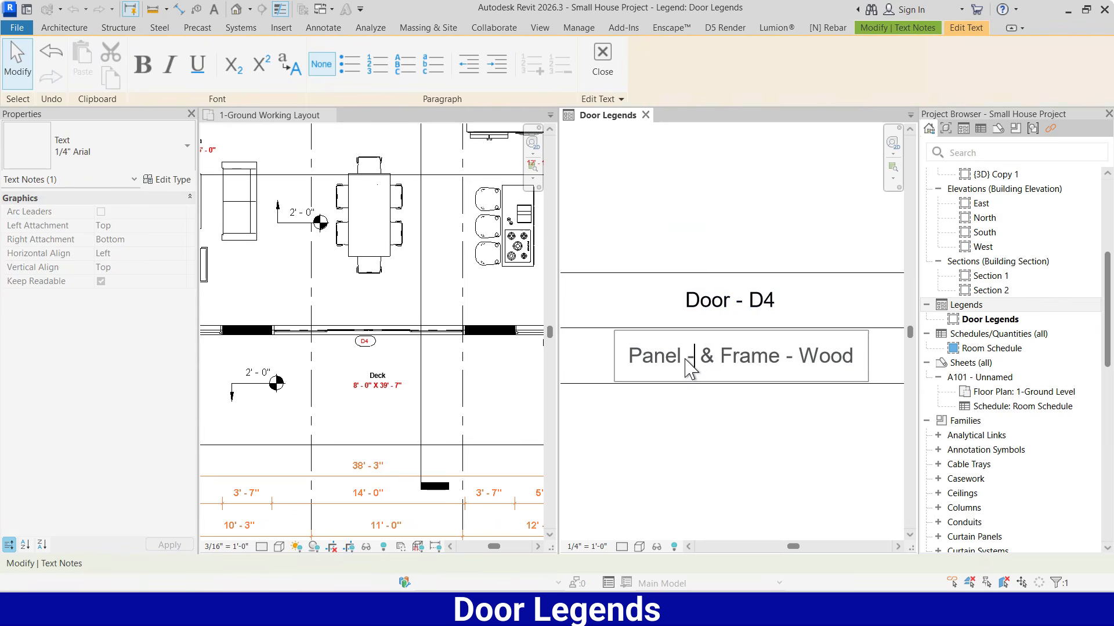
type("- Glass")
scroll(746, 435, "down", 2)
double_click(767, 393)
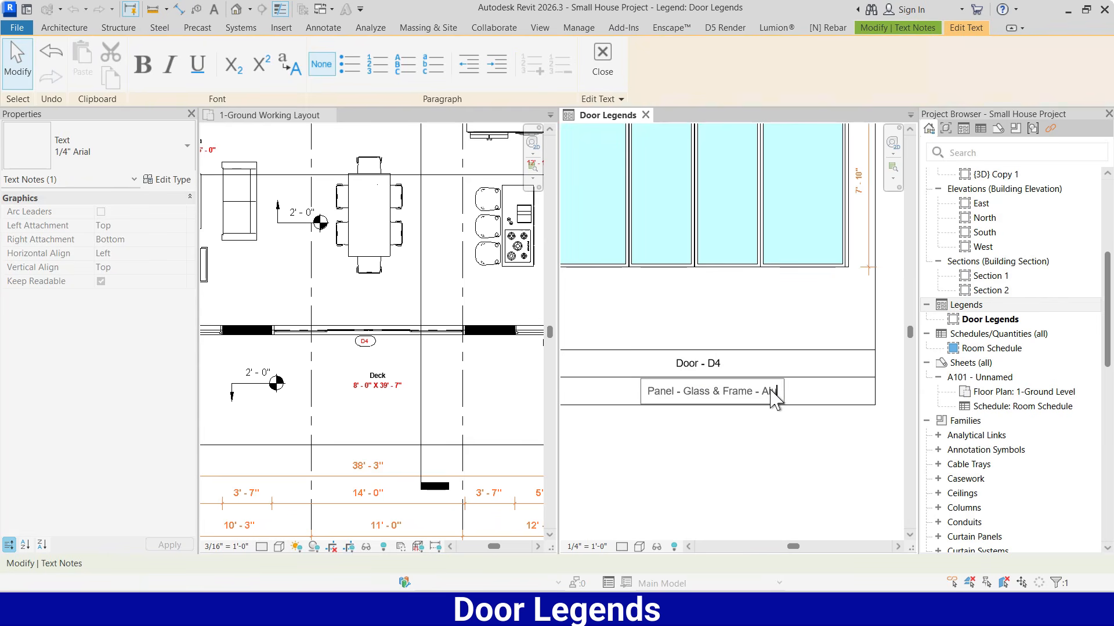
left_click(798, 427)
Recentre the fourth column's edited material note and door label within their rows
scroll(781, 419, "down", 1)
left_click_drag(758, 399, 733, 395)
left_click_drag(732, 374, 726, 376)
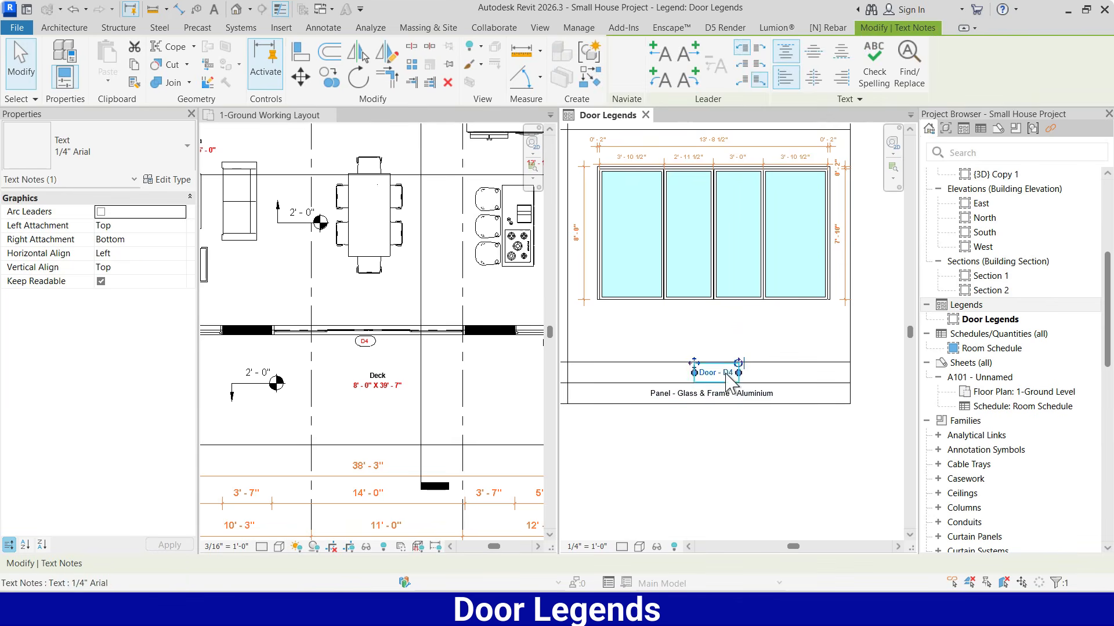
left_click(807, 423)
Look over the four door legend columns and compare their layout, dimensions and labels
scroll(806, 423, "down", 3)
scroll(861, 304, "down", 2)
scroll(657, 313, "up", 1)
scroll(659, 311, "down", 1)
scroll(698, 303, "up", 1)
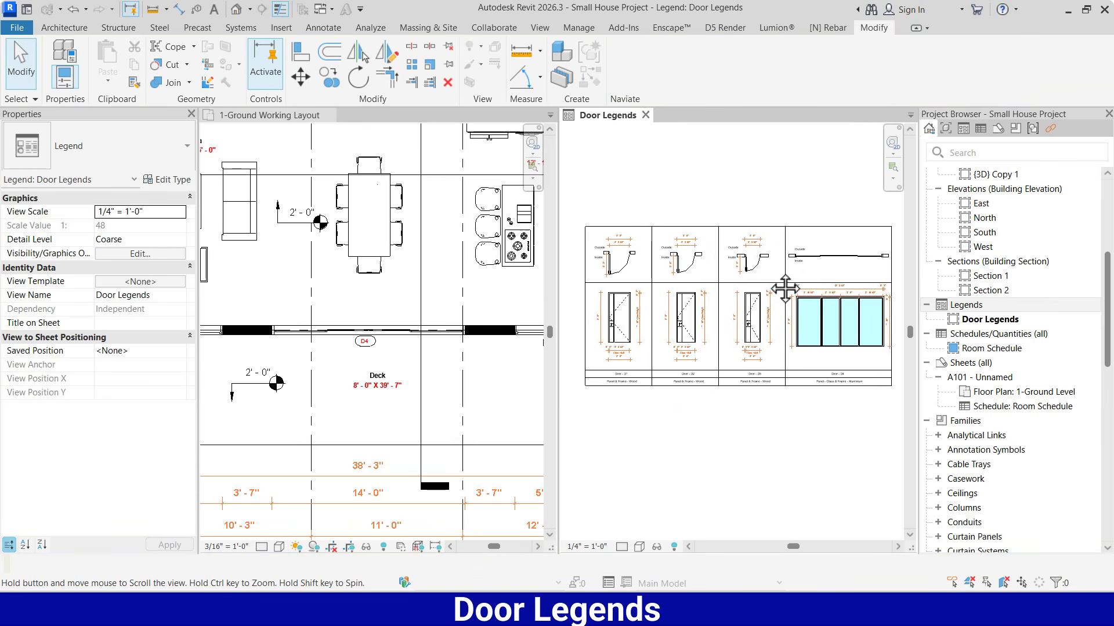
middle_click_drag(786, 289, 776, 288)
scroll(757, 281, "up", 1)
scroll(751, 282, "down", 2)
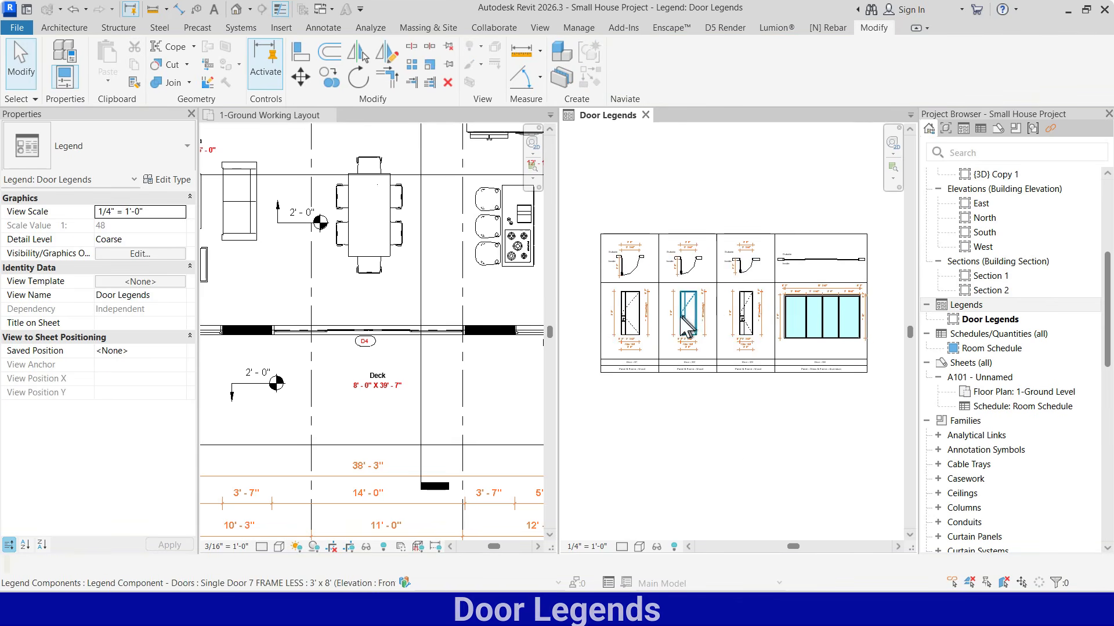
scroll(720, 334, "up", 1)
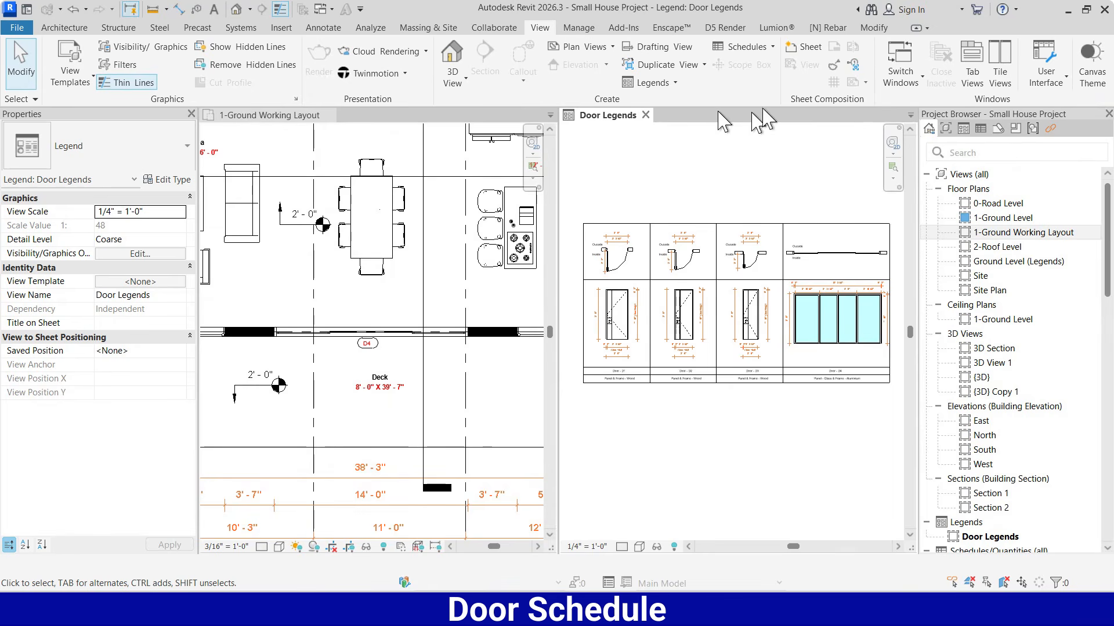
Create a new building component schedule for the Doors category
left_click(774, 48)
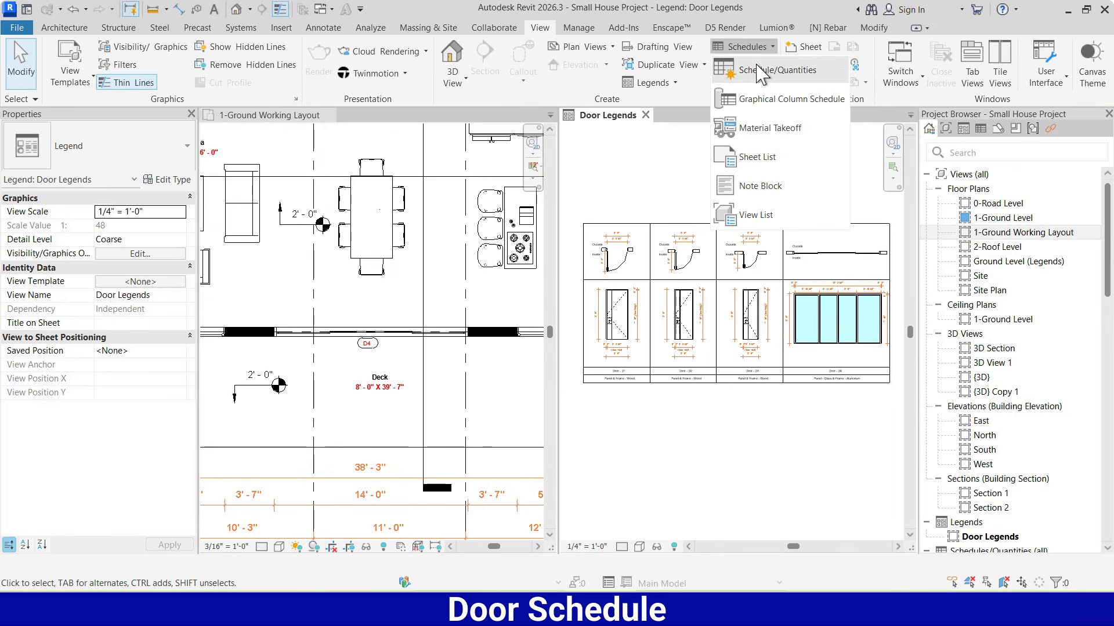
left_click(760, 69)
left_click(472, 267)
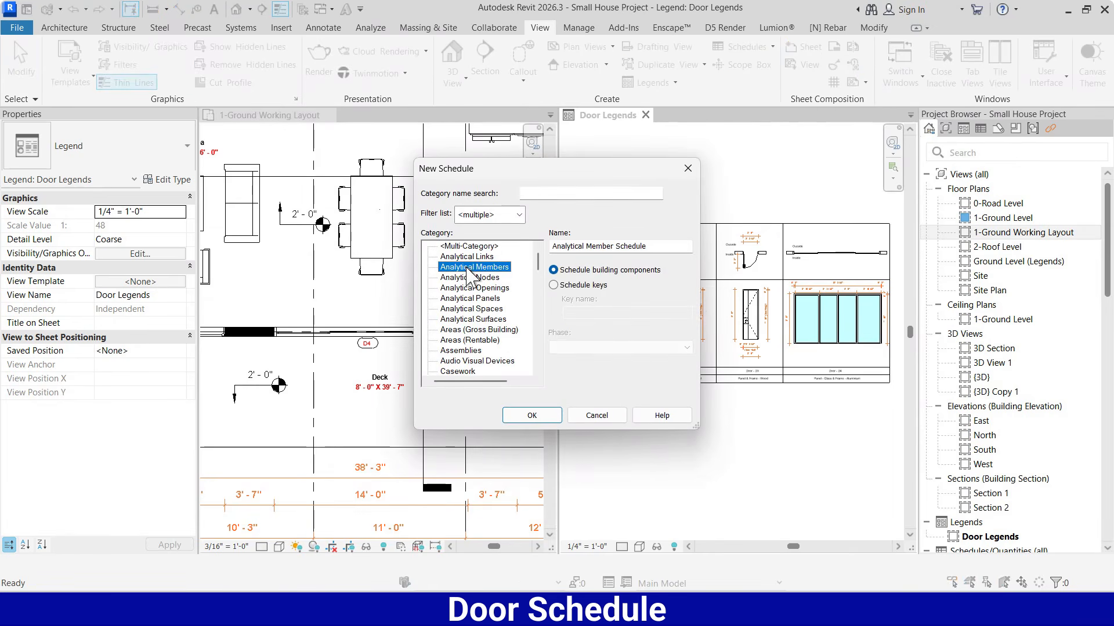
key("d")
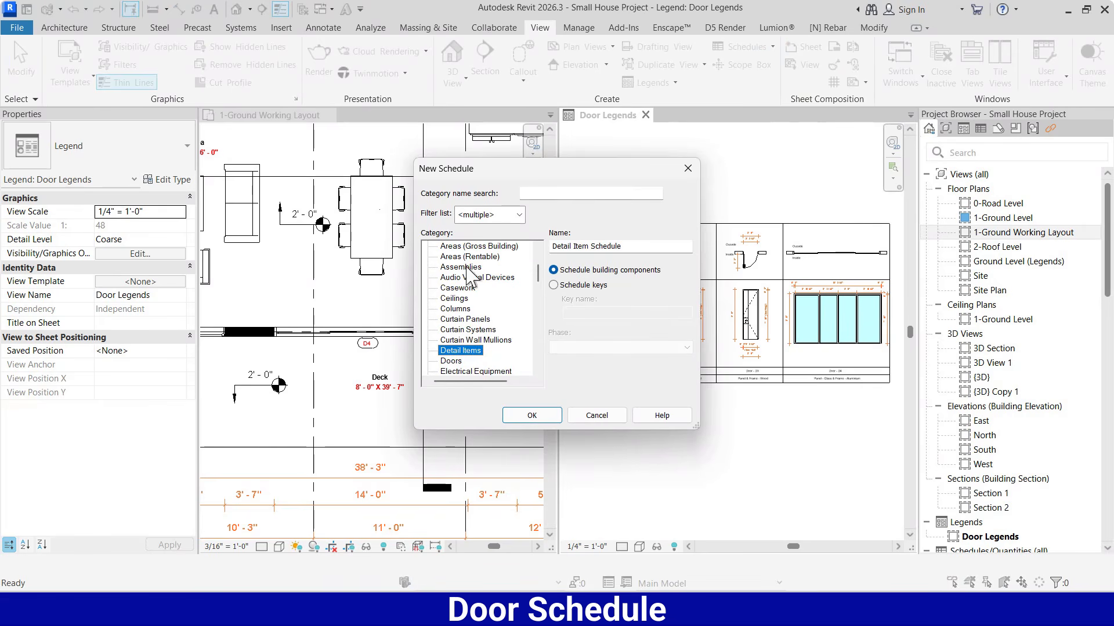
left_click(453, 360)
left_click(534, 415)
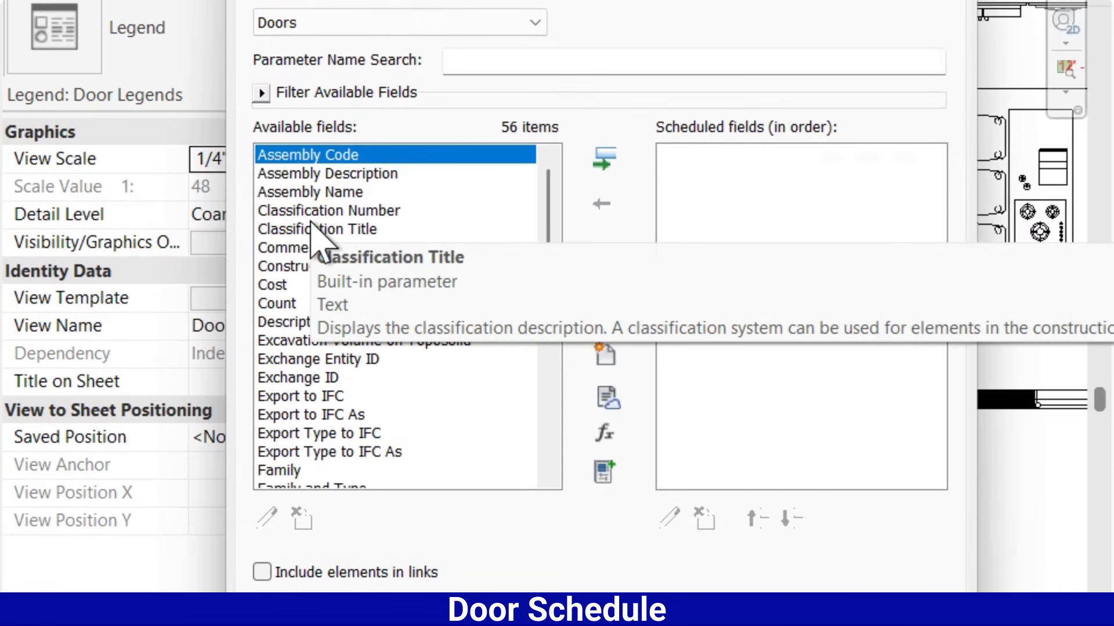
Add Type Mark as the first scheduled field of the door schedule
scroll(312, 226, "down", 2)
left_click(290, 300)
key("t")
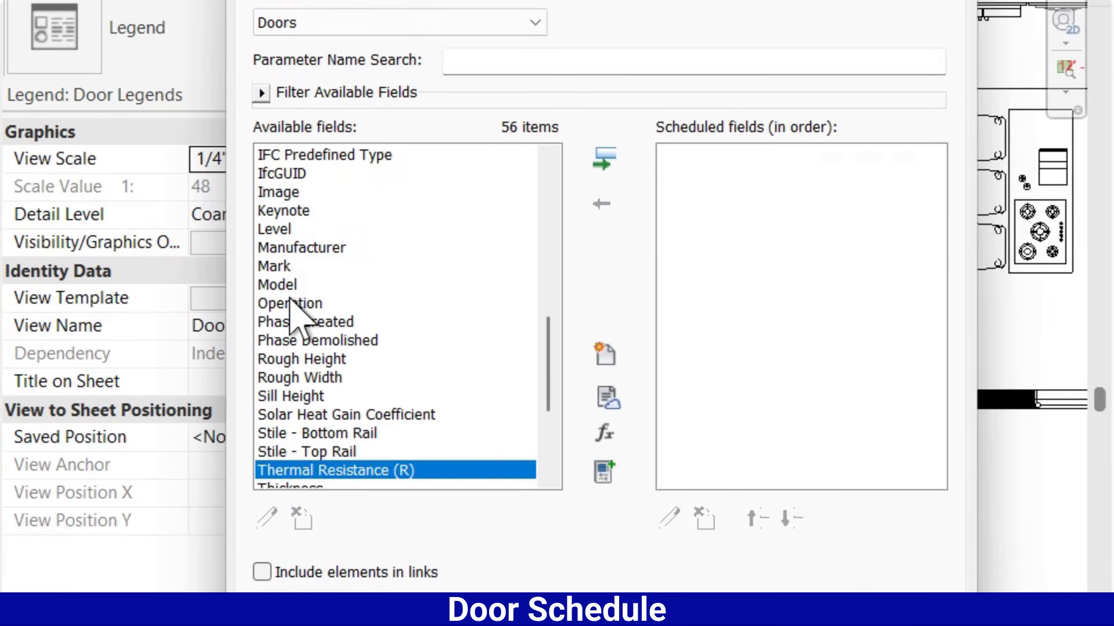
scroll(311, 297, "down", 1)
scroll(319, 325, "down", 3)
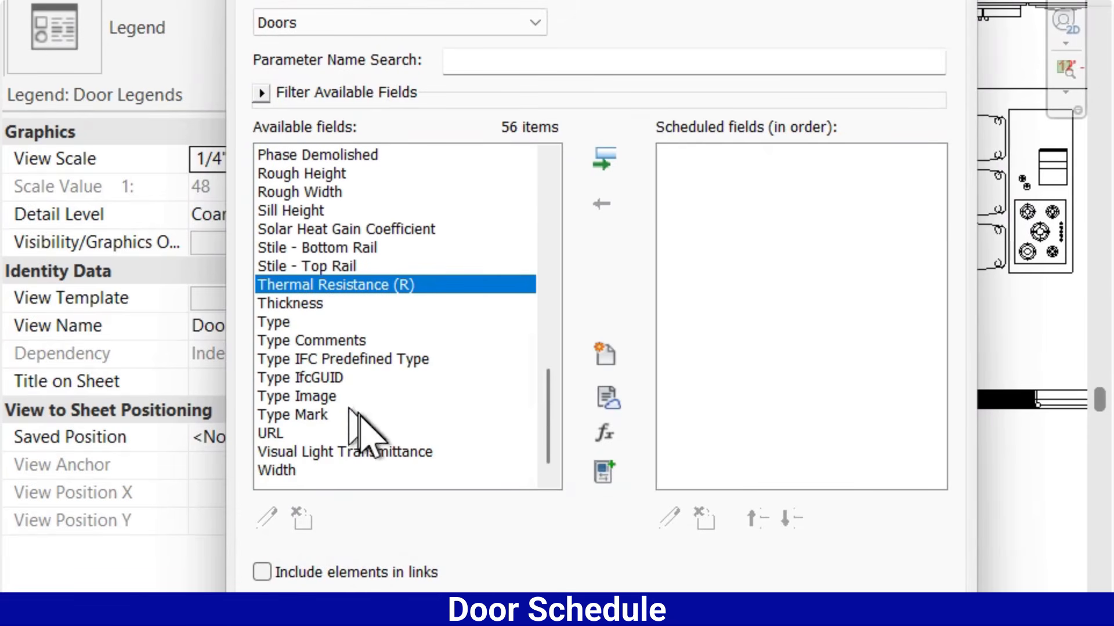
left_click(294, 416)
left_click(605, 159)
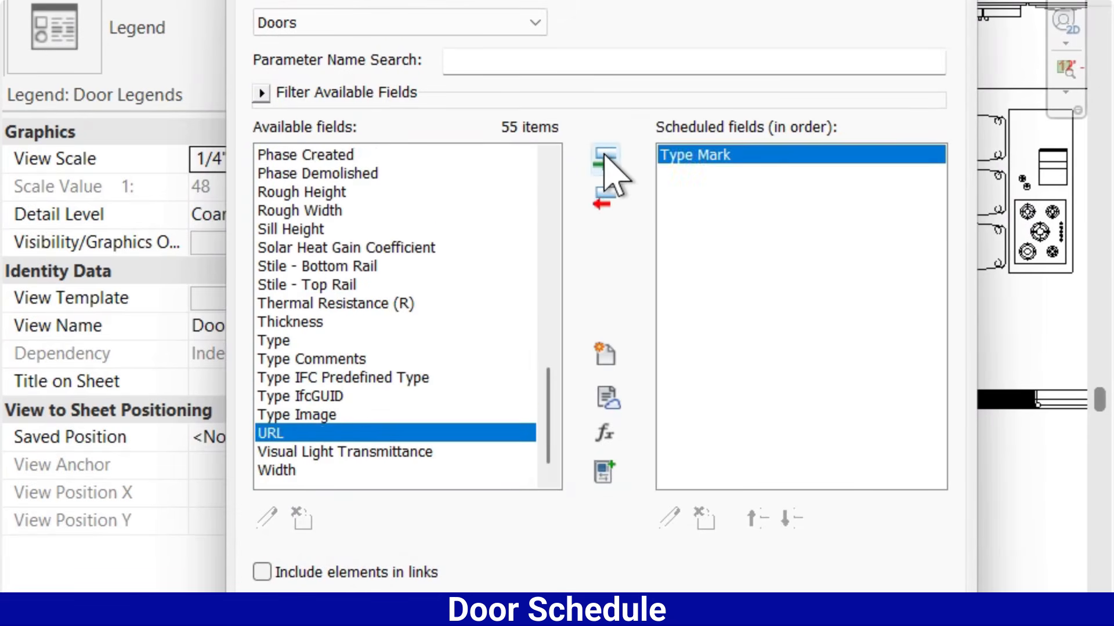
Add the Width and Rough Height fields to the door schedule after Type Mark
scroll(299, 286, "up", 1)
scroll(300, 296, "down", 1)
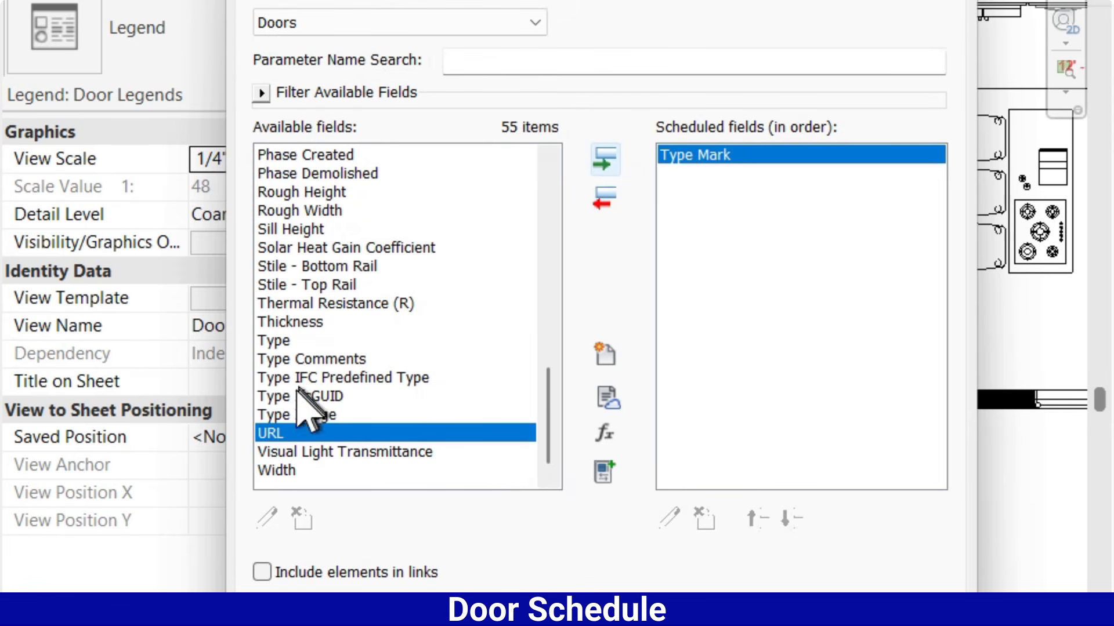
left_click(301, 388)
key("w")
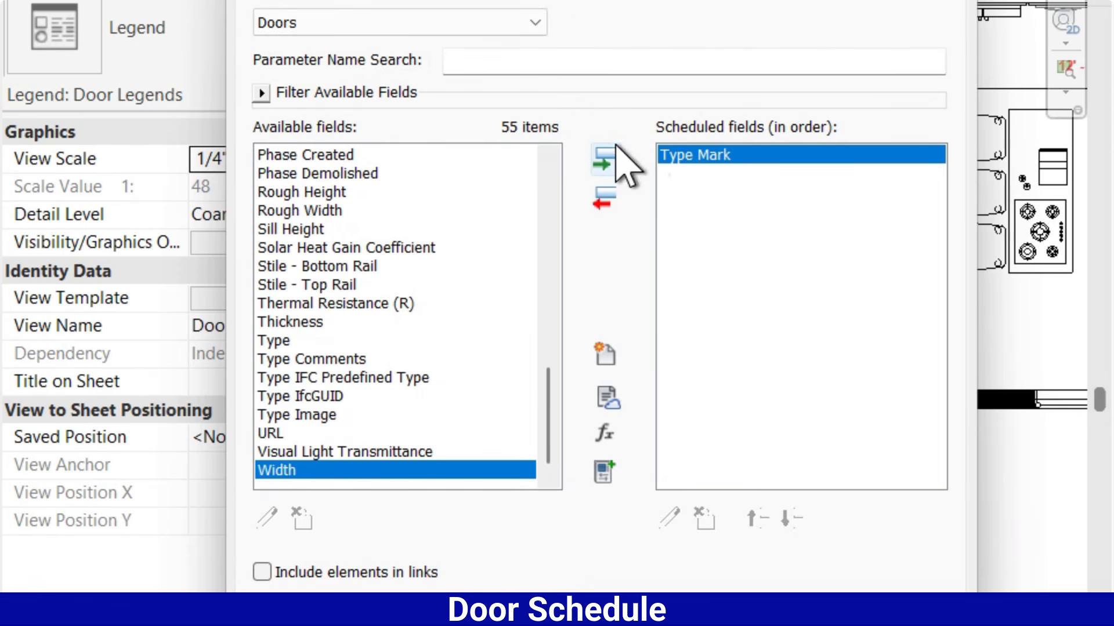
left_click(603, 159)
left_click(298, 269)
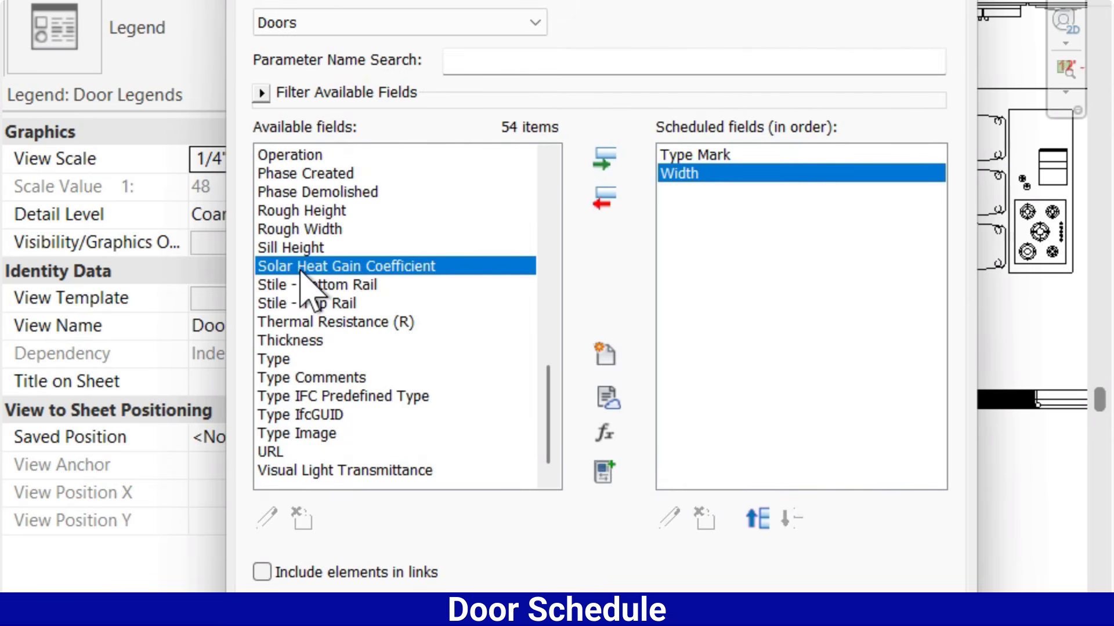
key("r")
left_click(603, 158)
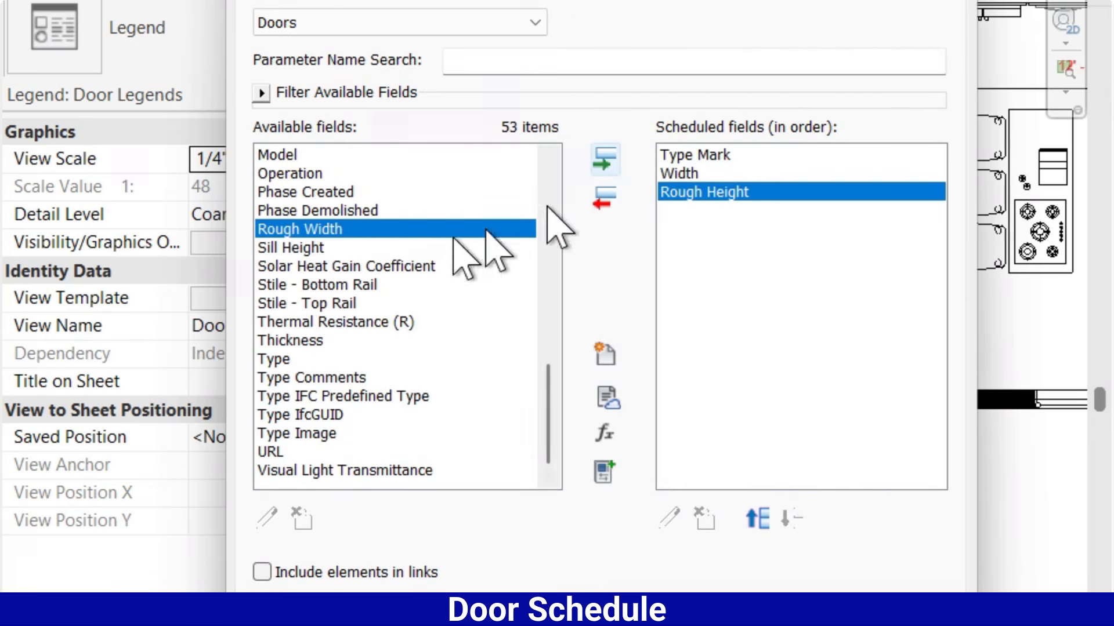
Add the Height, Count and Level fields to the door schedule after Rough Height
left_click(305, 285)
key("h")
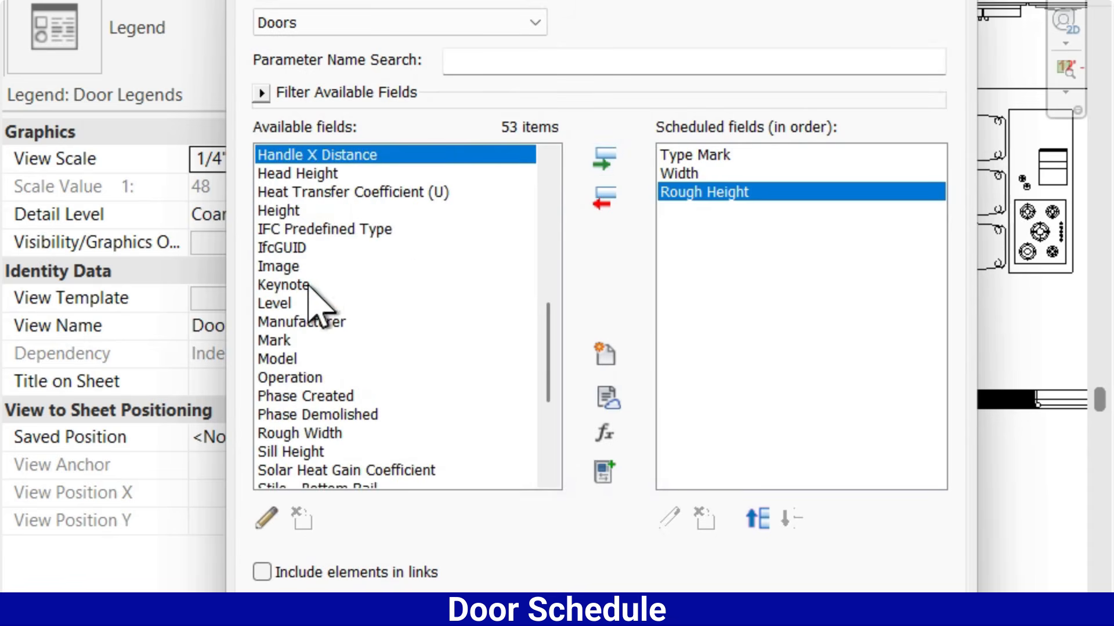
left_click(277, 210)
left_click(603, 158)
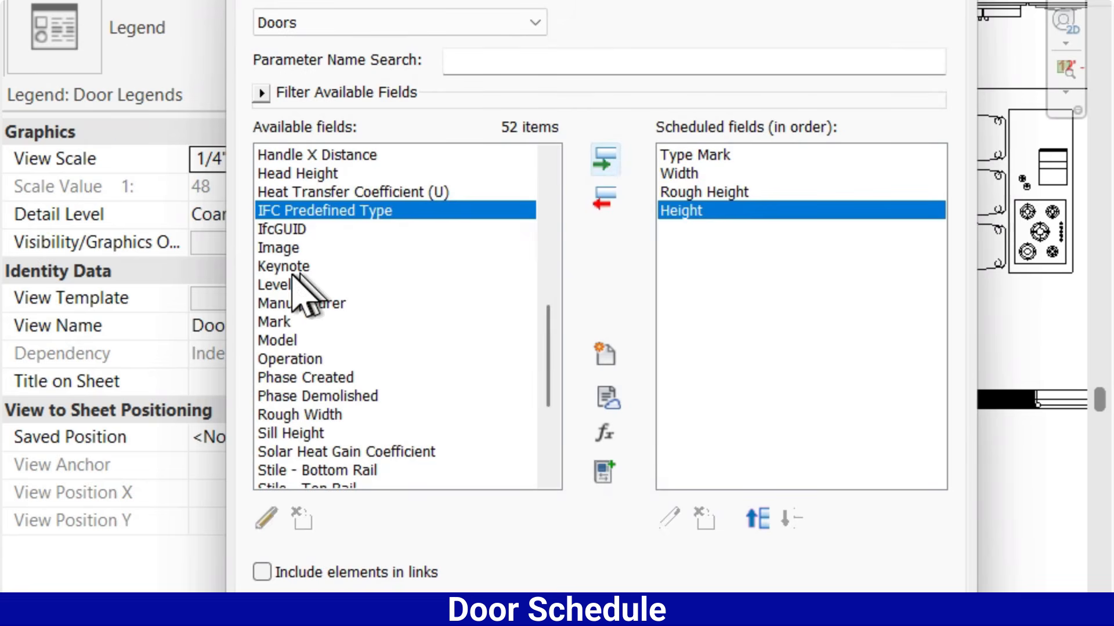
left_click(296, 326)
key("c")
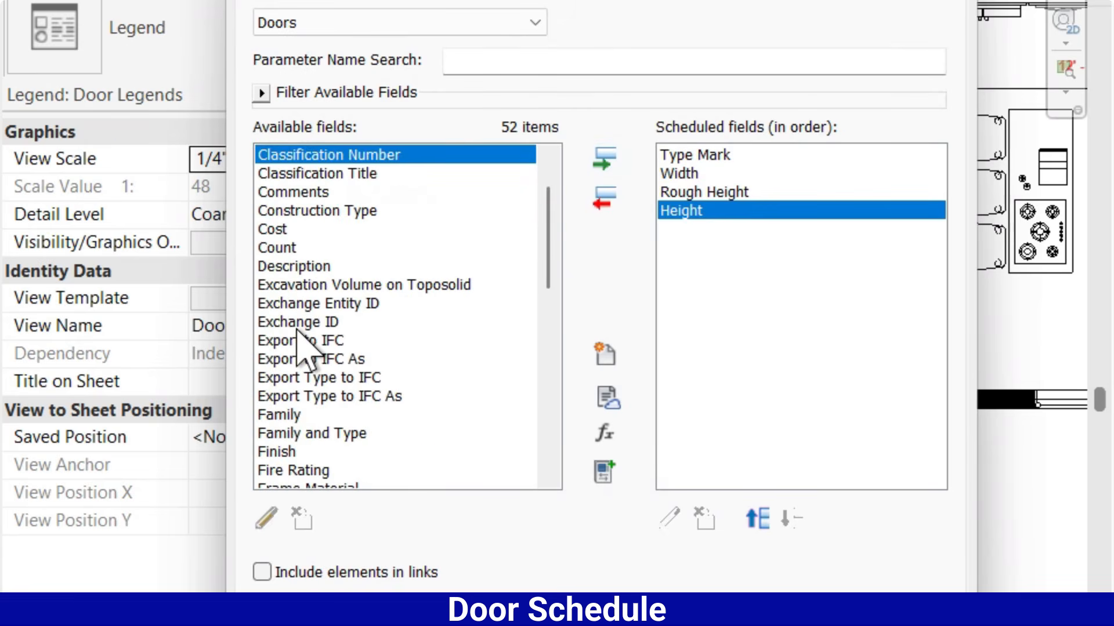
left_click(282, 248)
left_click(603, 163)
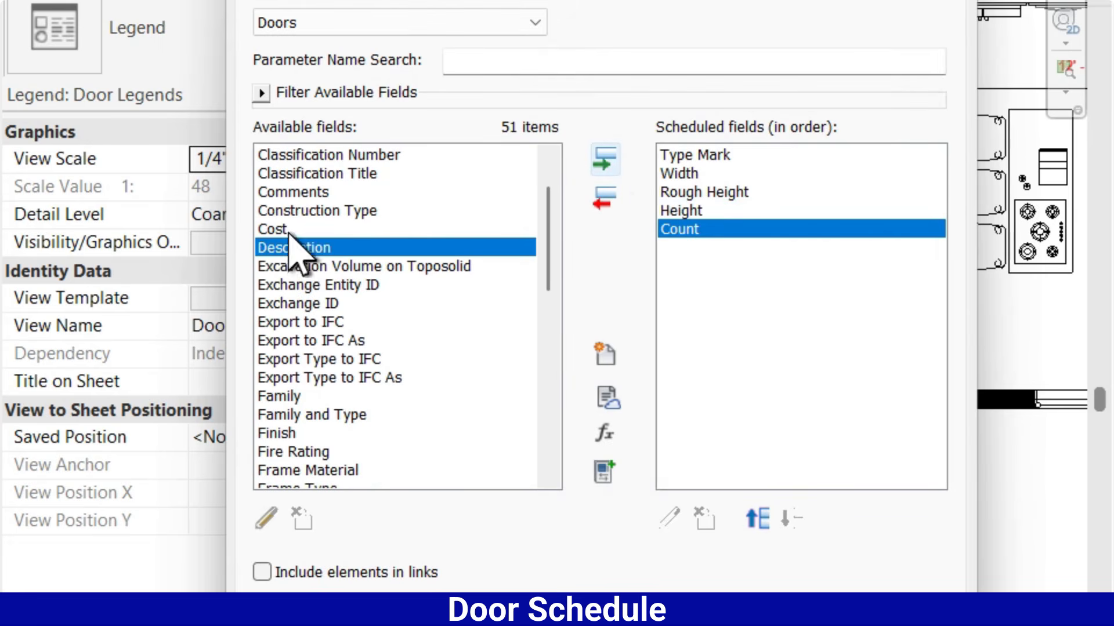
left_click(311, 284)
key("l")
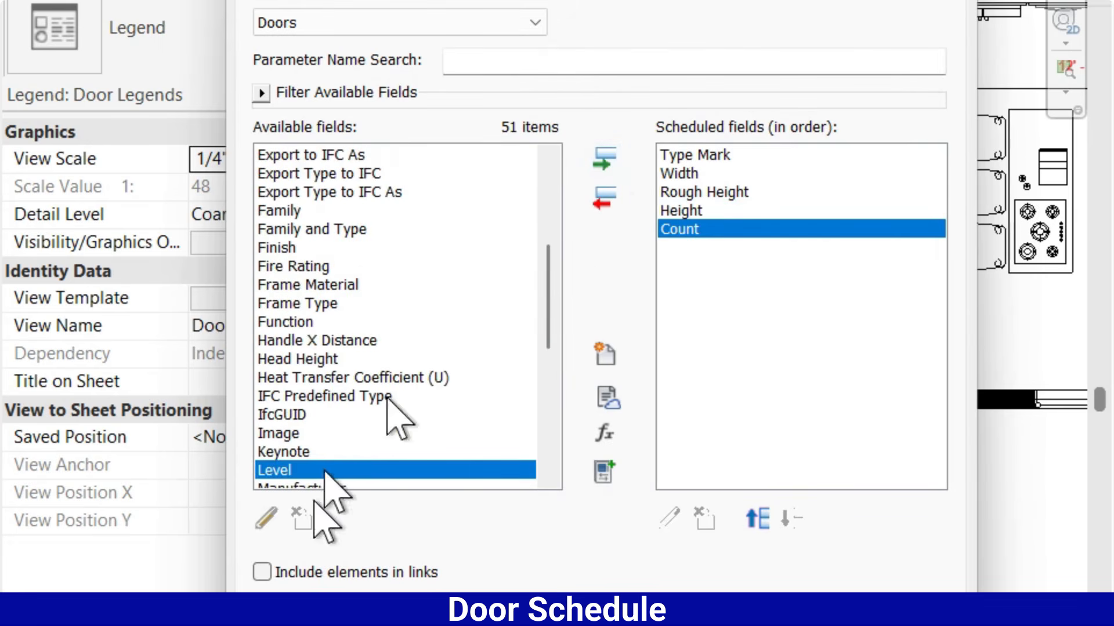
left_click(603, 163)
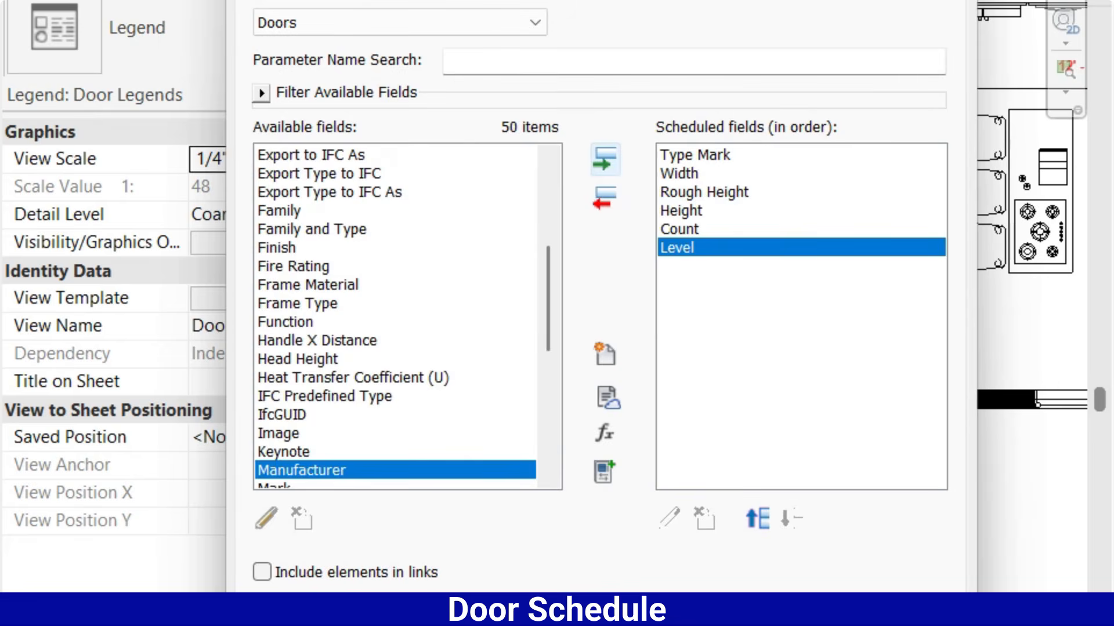
Generate the door schedule from the chosen fields and close the 1-Ground Working Layout view
left_click(371, 510)
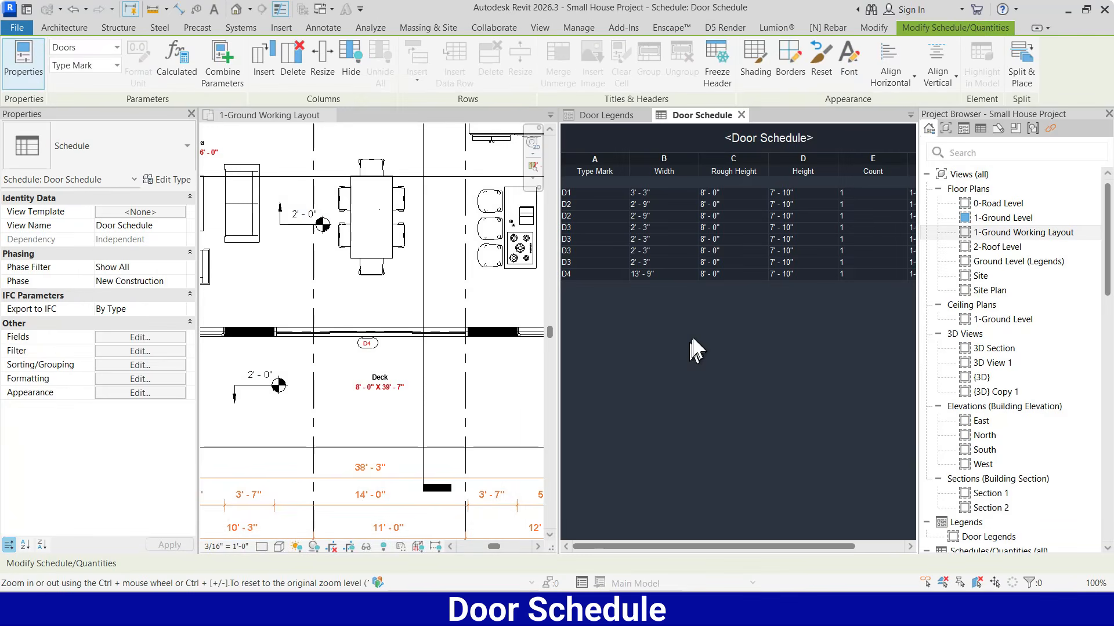
left_click(324, 116)
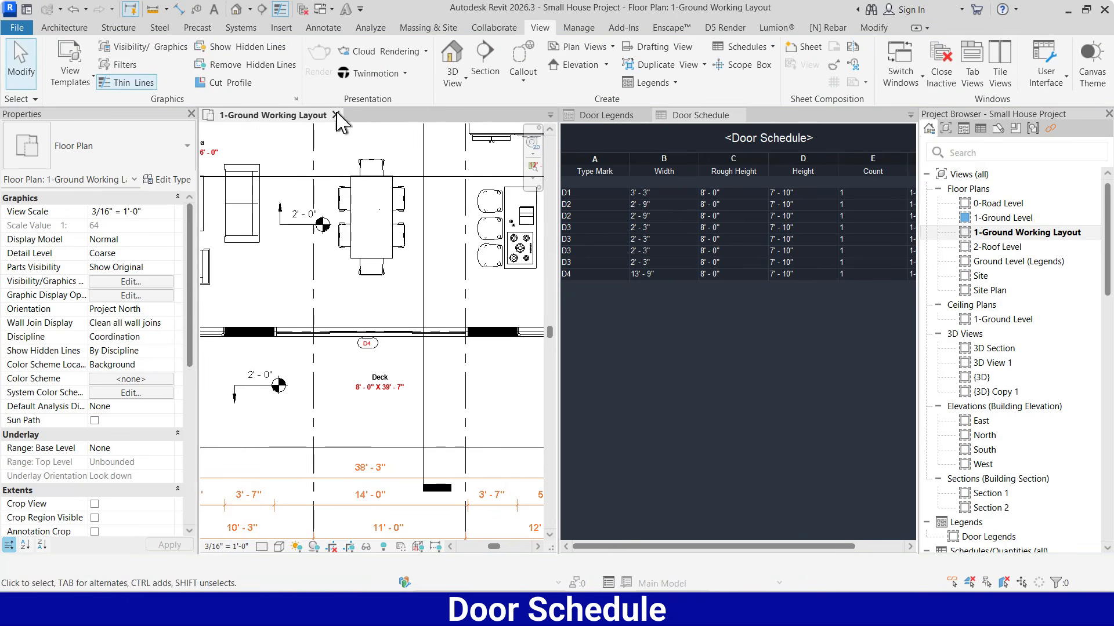
left_click(335, 114)
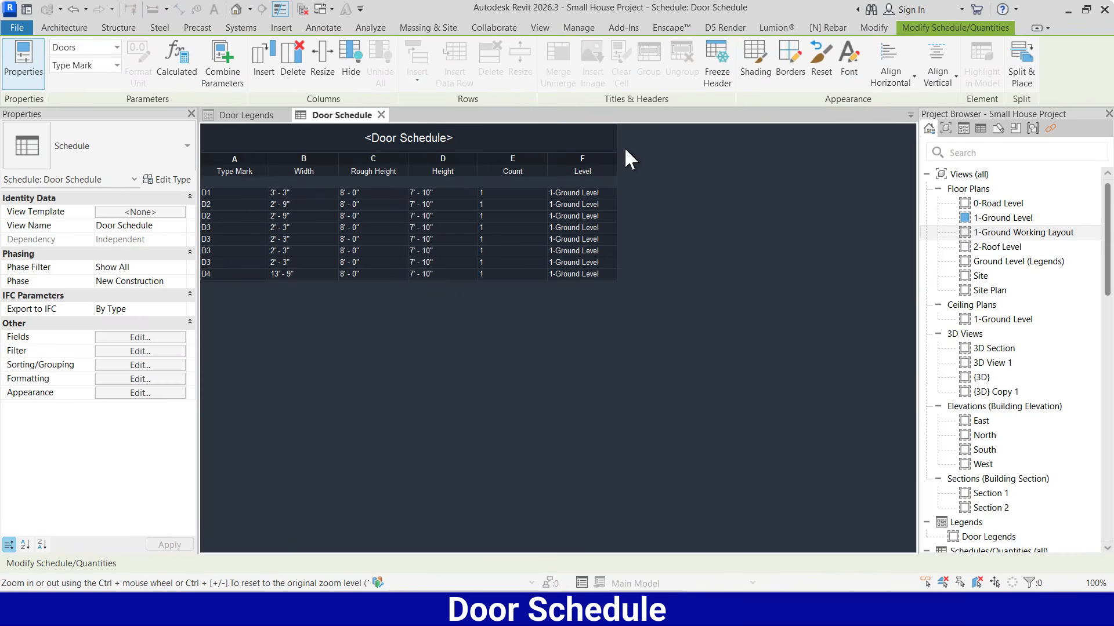
Set the alignment of the door schedule's Type Mark, Width and Rough Height fields to Center
left_click(155, 377)
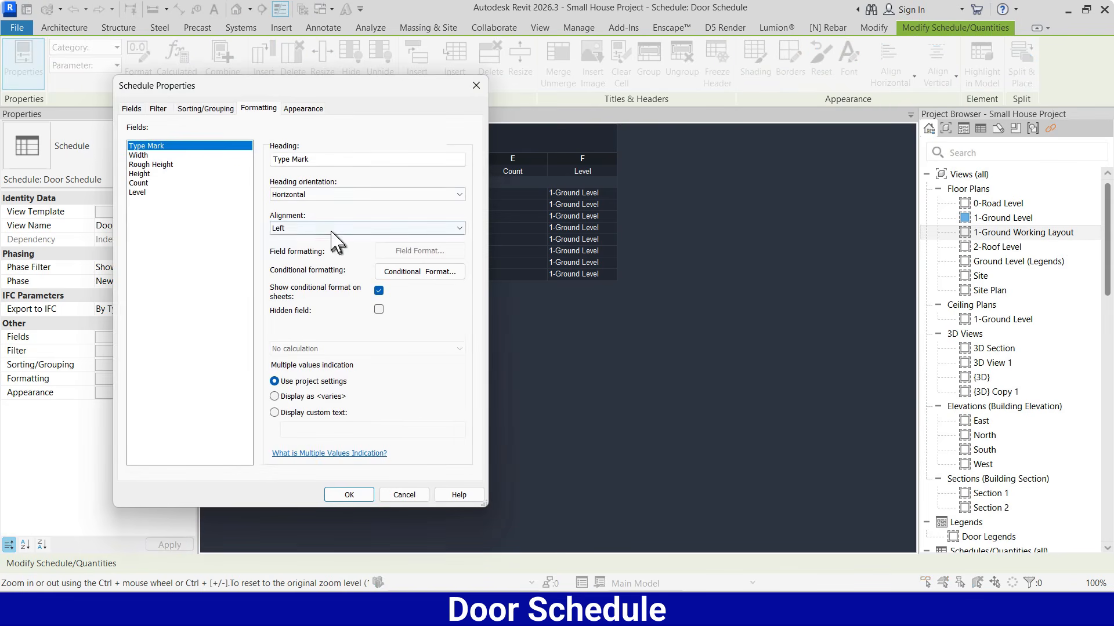
left_click(331, 230)
left_click(316, 250)
left_click(143, 155)
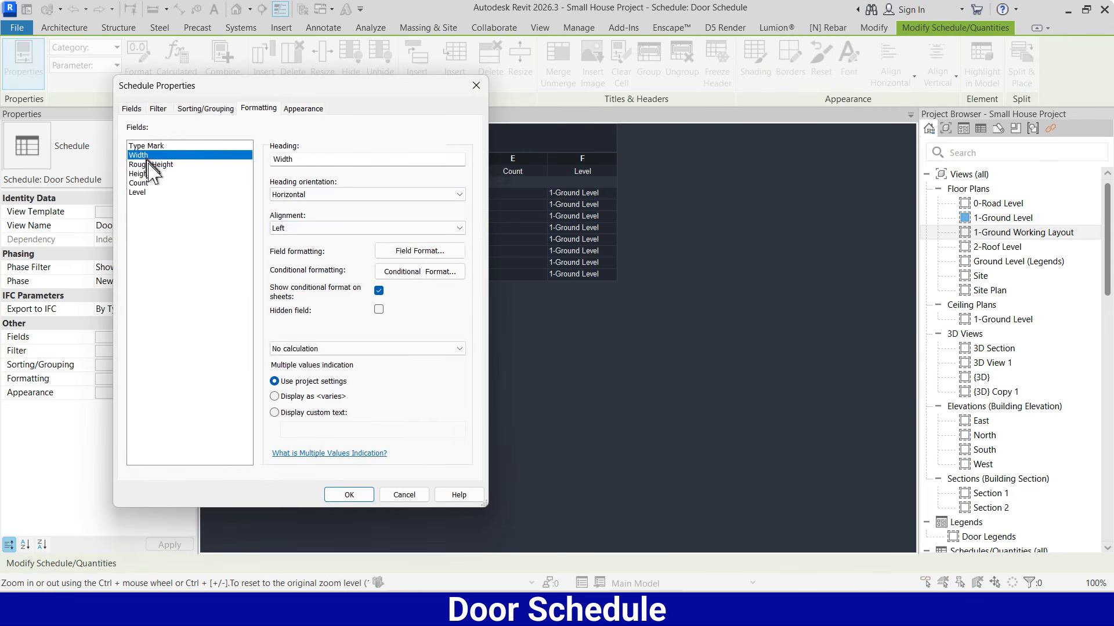
left_click(279, 228)
left_click(282, 250)
left_click(152, 165)
left_click(296, 228)
left_click(302, 249)
Set the alignment of the Height, Count and Level fields to Center and apply the schedule formatting
left_click(139, 174)
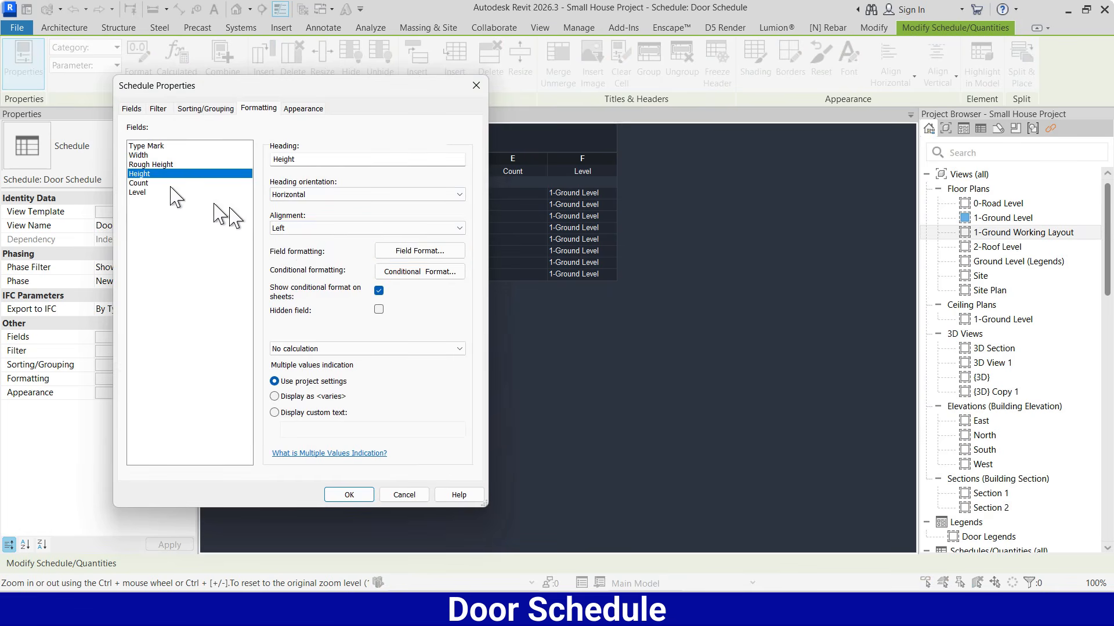
left_click(287, 228)
left_click(290, 250)
left_click(139, 183)
left_click(302, 228)
left_click(310, 249)
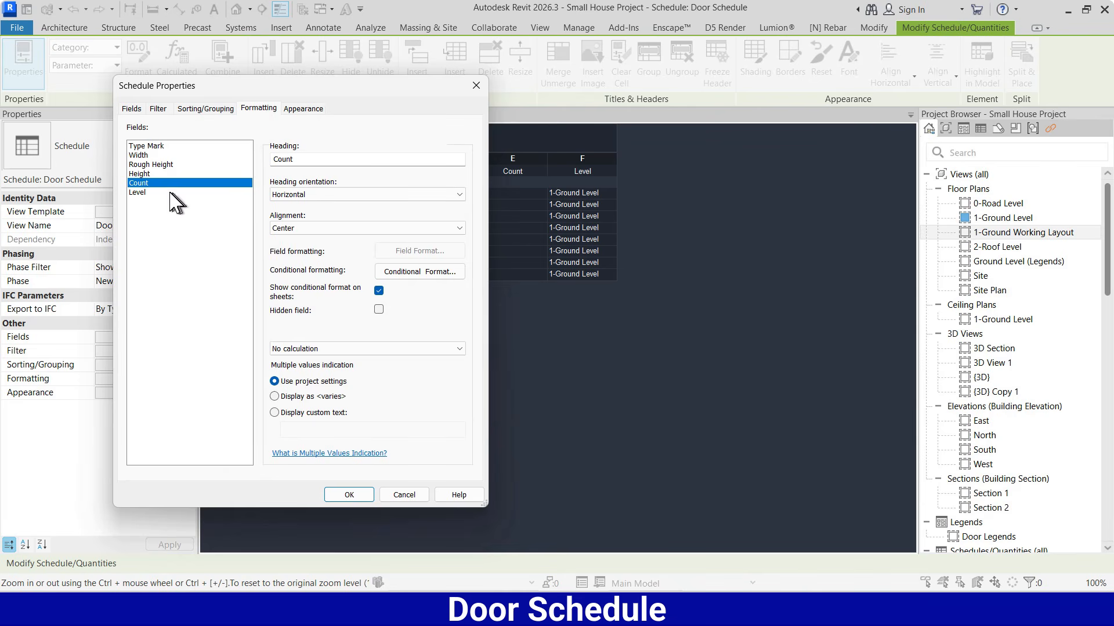
left_click(142, 192)
left_click(290, 228)
left_click(293, 249)
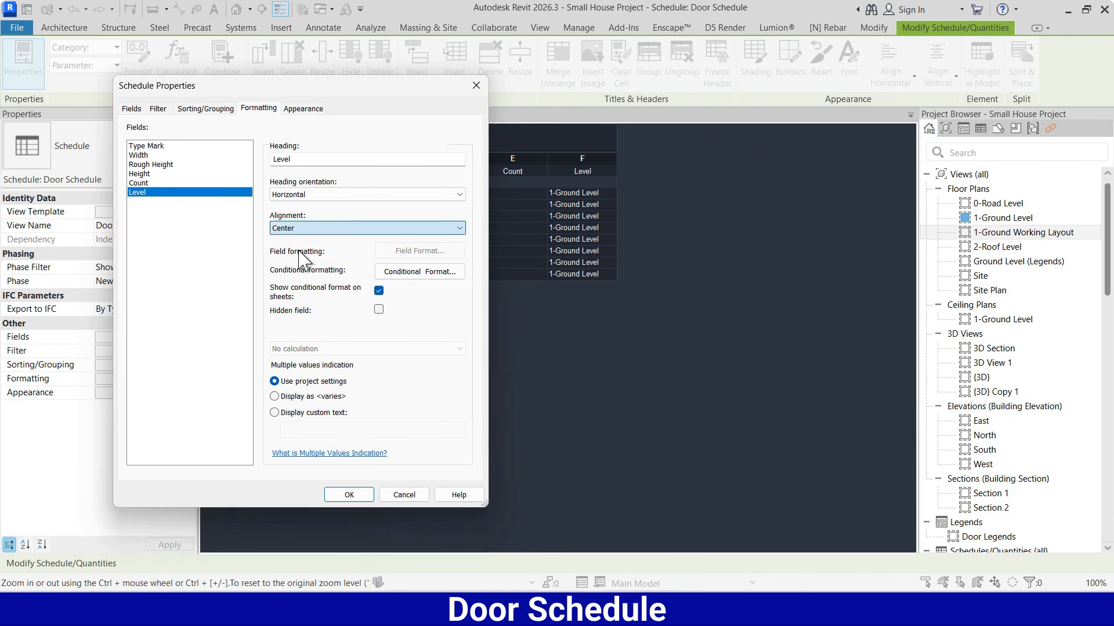
left_click(368, 493)
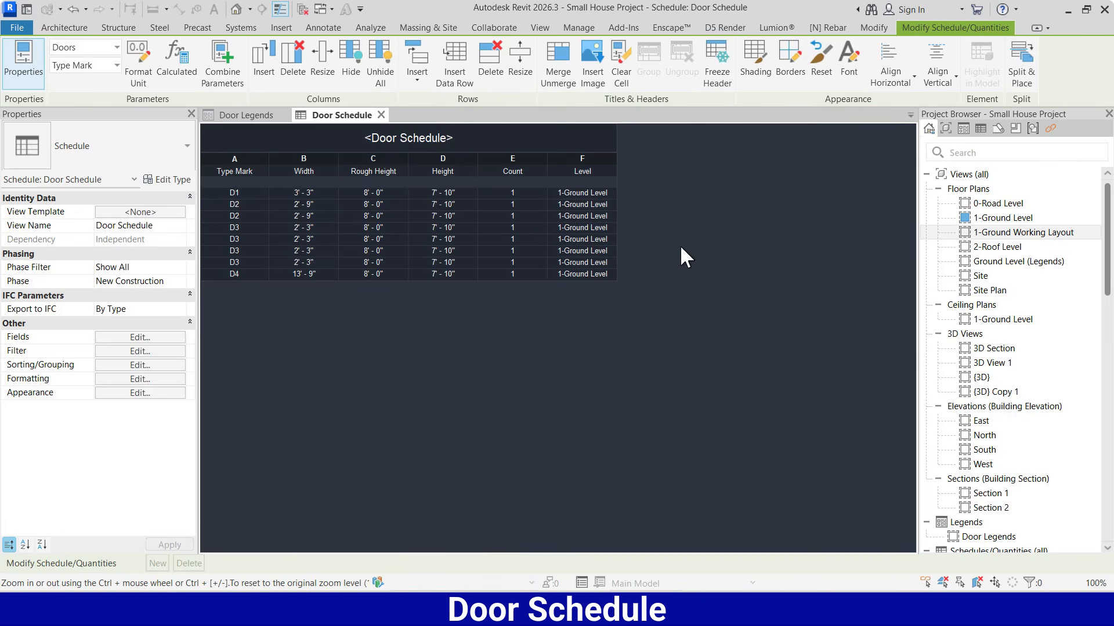
Return to the Door Legends view and duplicate it with detailing
left_click(256, 115)
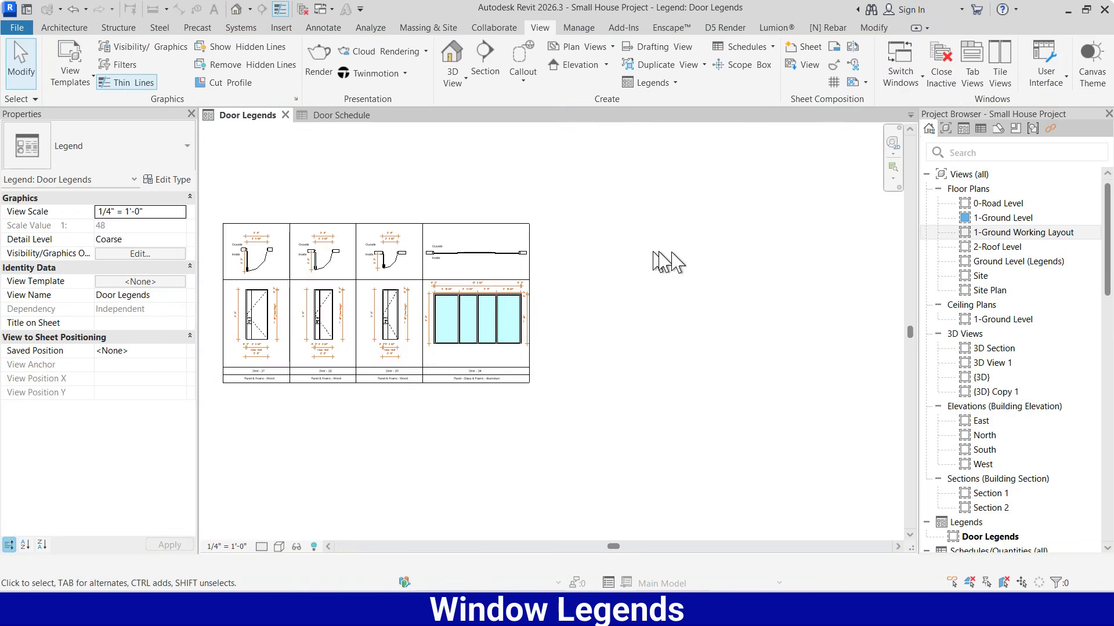
scroll(745, 259, "down", 1)
scroll(522, 274, "up", 3)
scroll(521, 272, "down", 1)
scroll(520, 272, "up", 7)
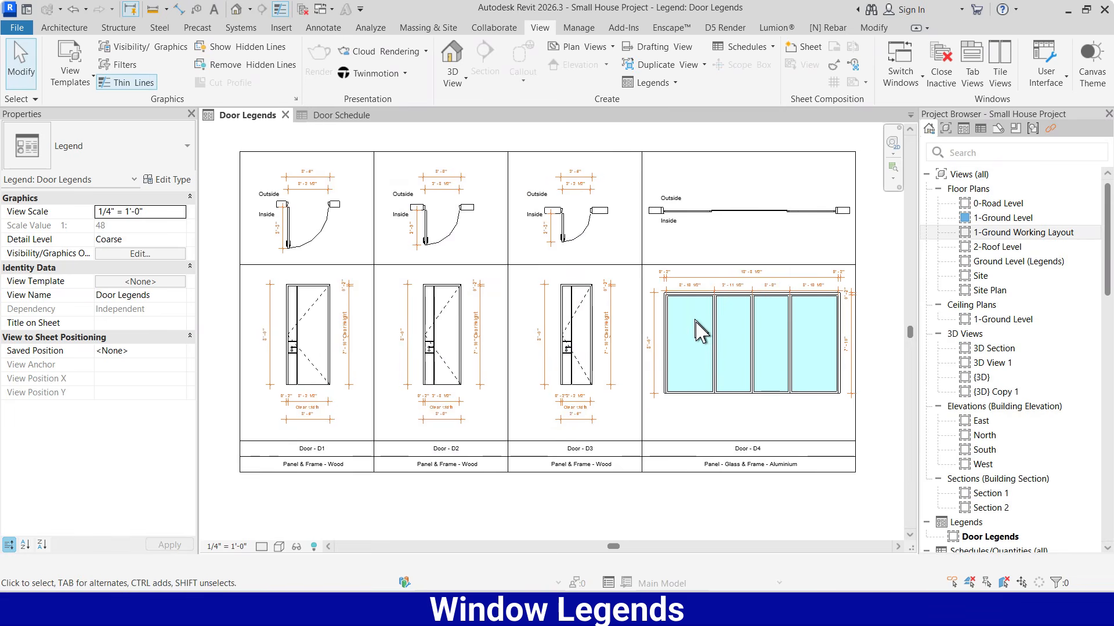
scroll(963, 377, "down", 5)
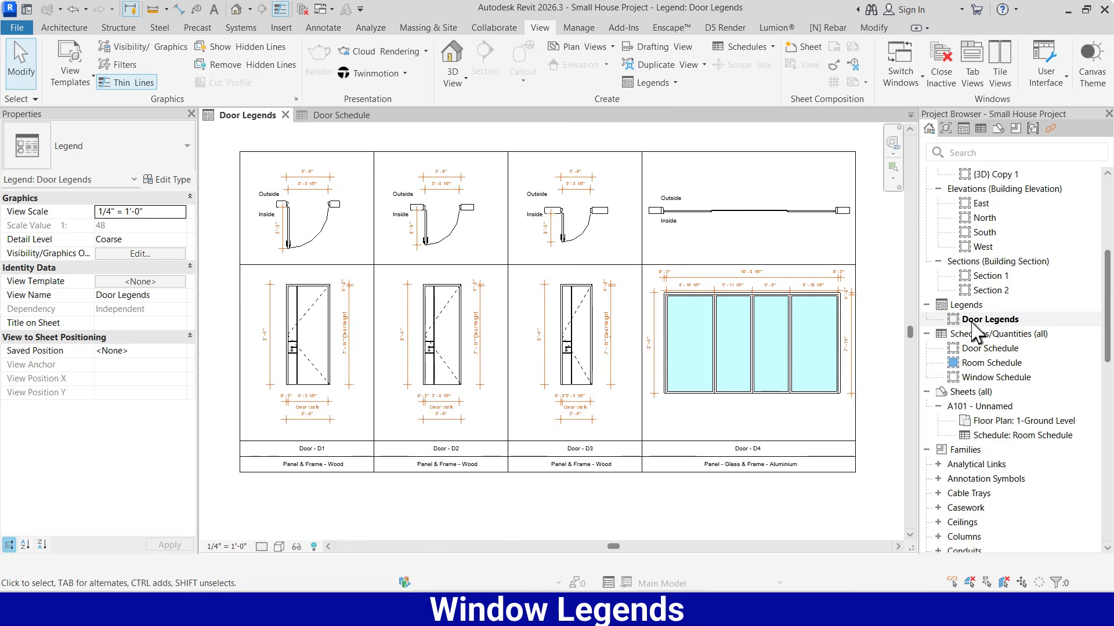
right_click(979, 327)
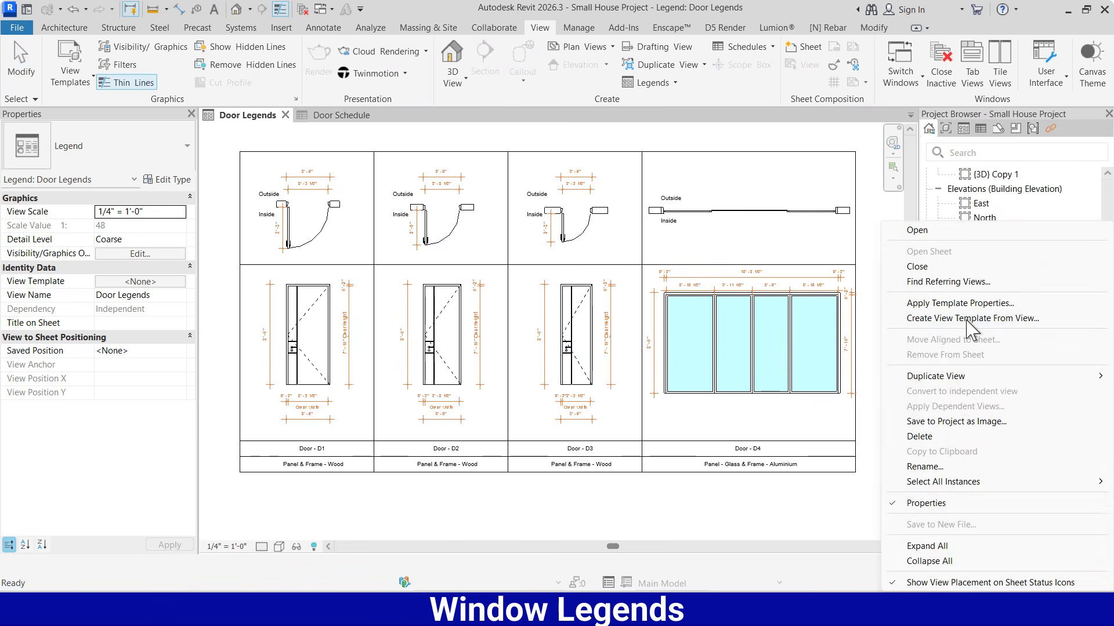
mouse_move(963, 376)
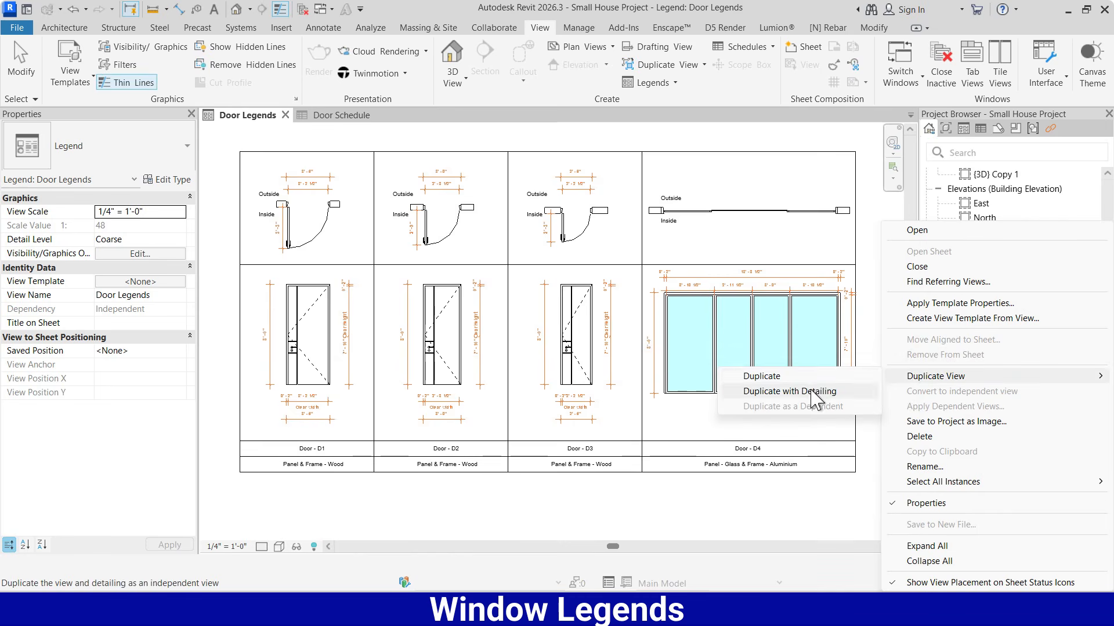
left_click(812, 457)
Close the original Door Legends and Door Schedule views, keeping only the duplicated legend open
scroll(676, 272, "down", 2)
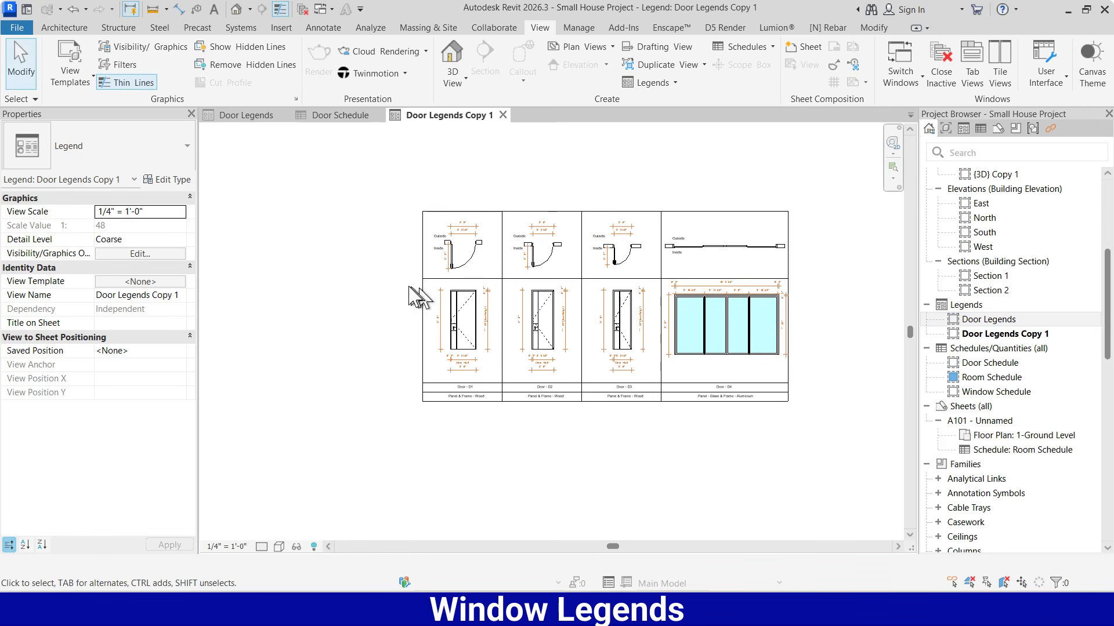
scroll(613, 295, "up", 1)
scroll(502, 282, "down", 1)
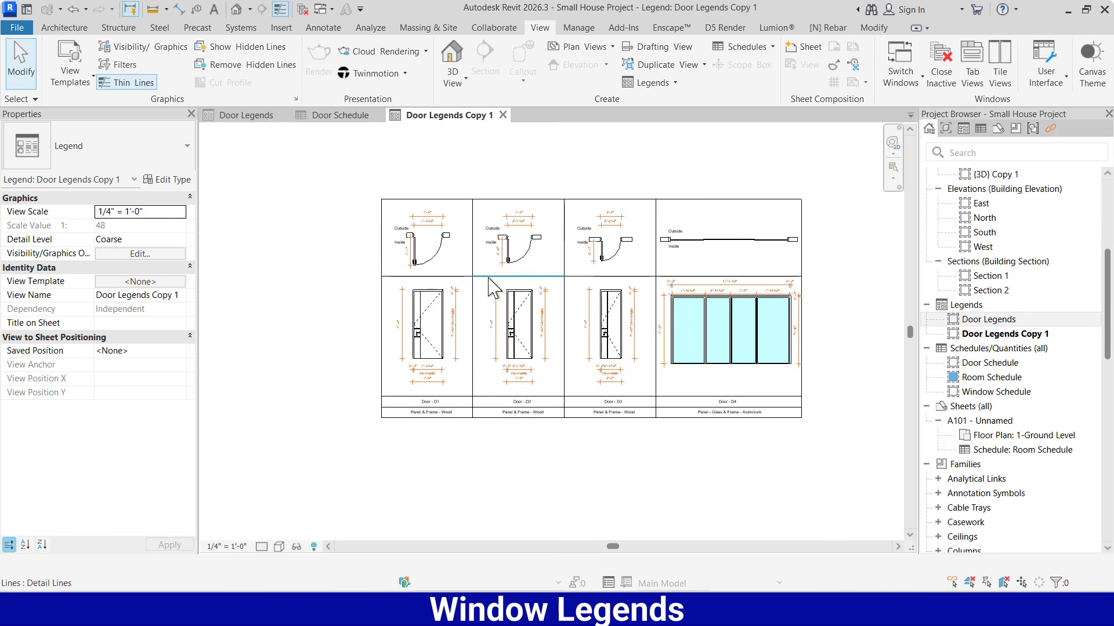
left_click(284, 115)
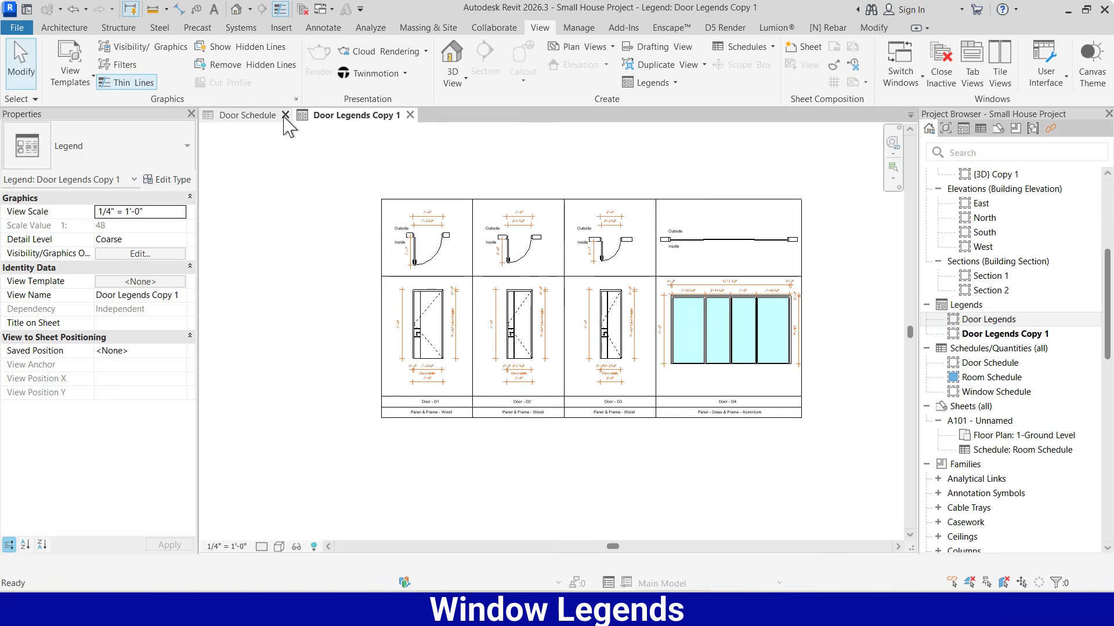
left_click(285, 115)
Open the 1-Ground Working Layout floor plan and tile it beside the duplicated legend
scroll(969, 279, "up", 5)
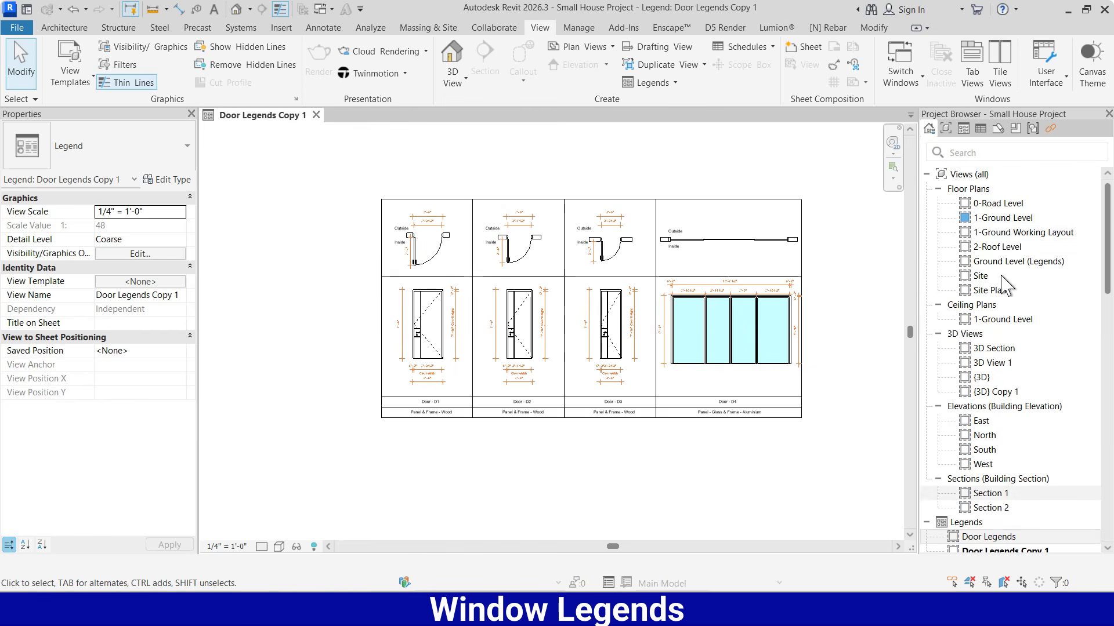
double_click(1007, 232)
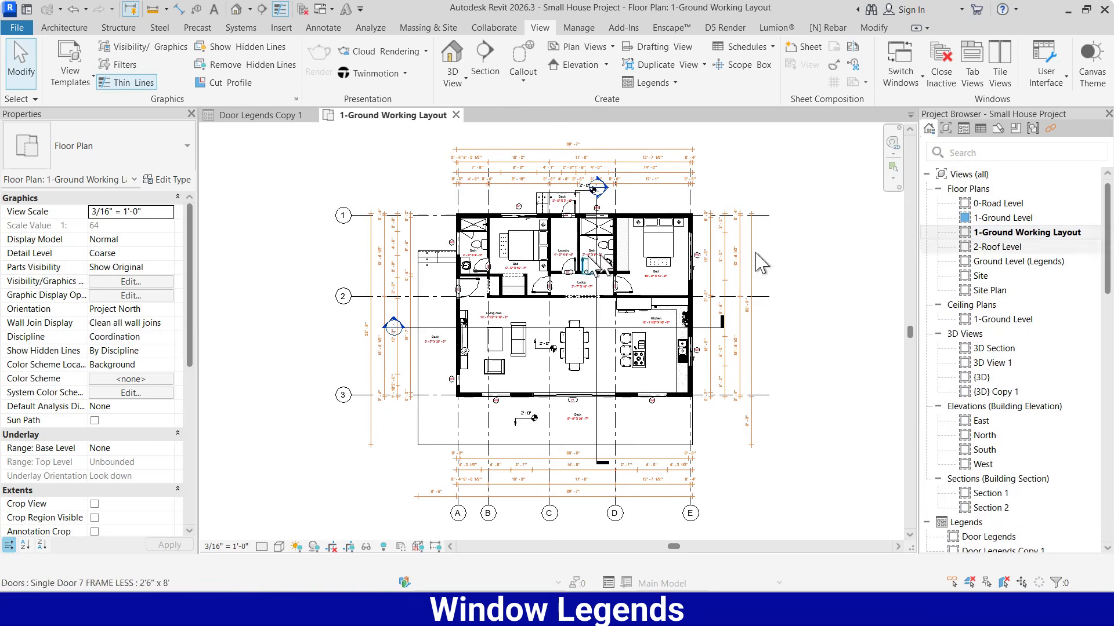
left_click(1000, 63)
scroll(313, 296, "down", 3)
scroll(438, 299, "up", 5)
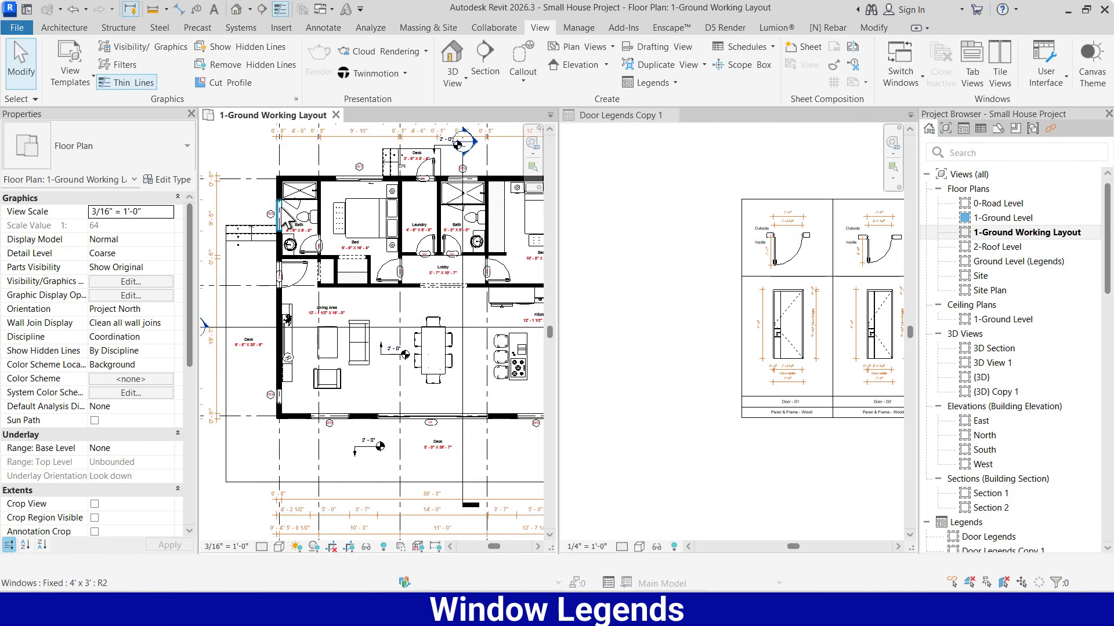
scroll(278, 197, "up", 2)
scroll(346, 228, "up", 2)
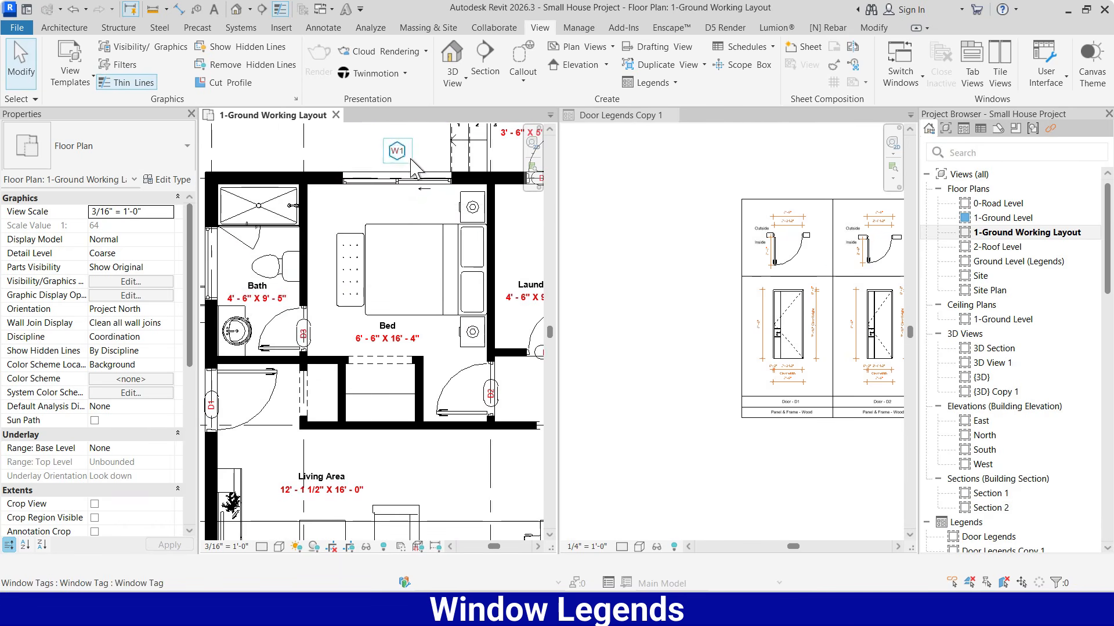
scroll(643, 293, "down", 3)
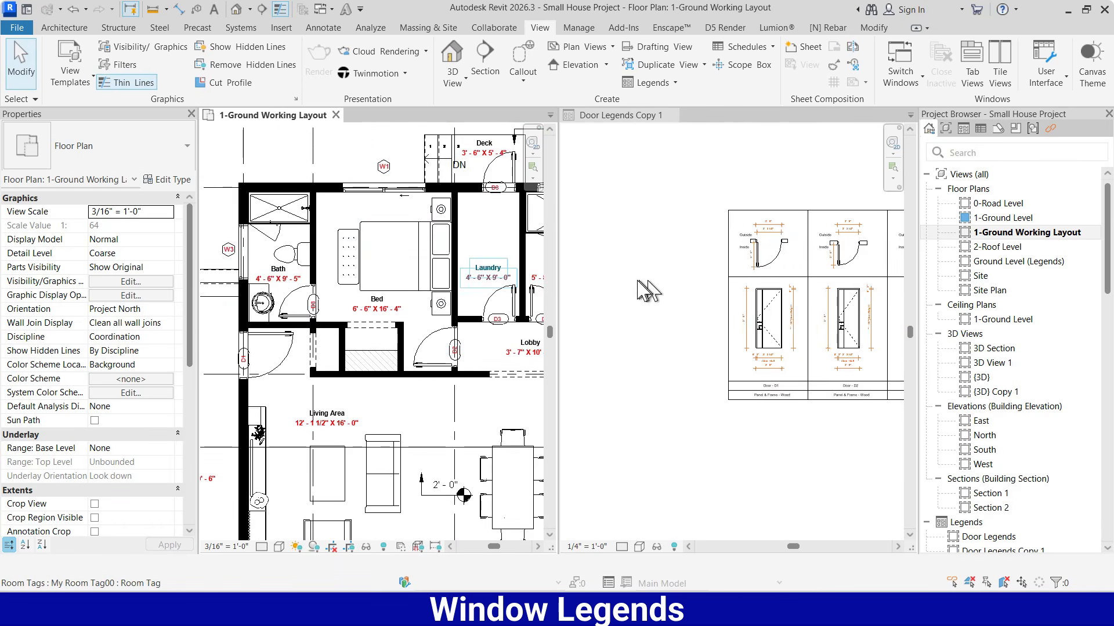
Delete the D2, D3 and D4 door columns from the duplicated legend, leaving only the D1 column
scroll(720, 298, "down", 2)
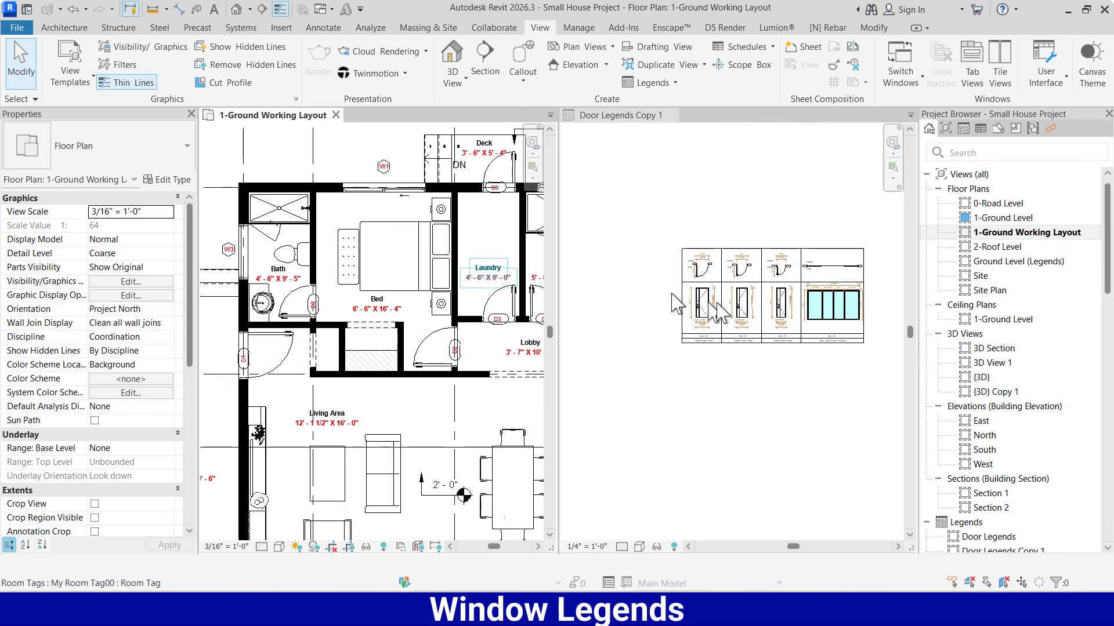
scroll(739, 290, "up", 2)
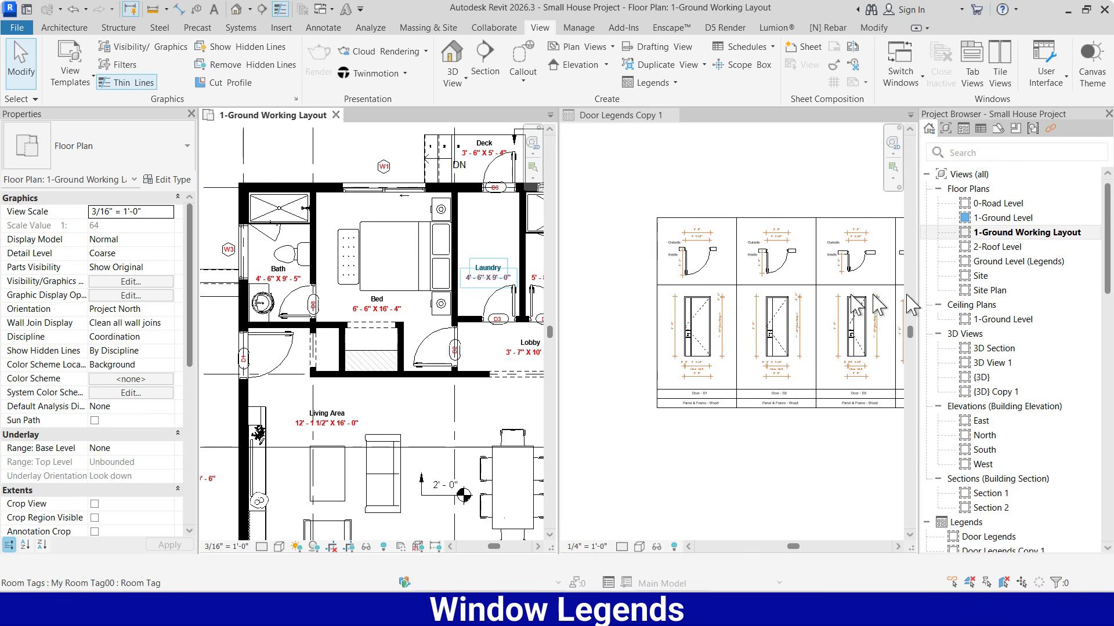
scroll(897, 296, "up", 2)
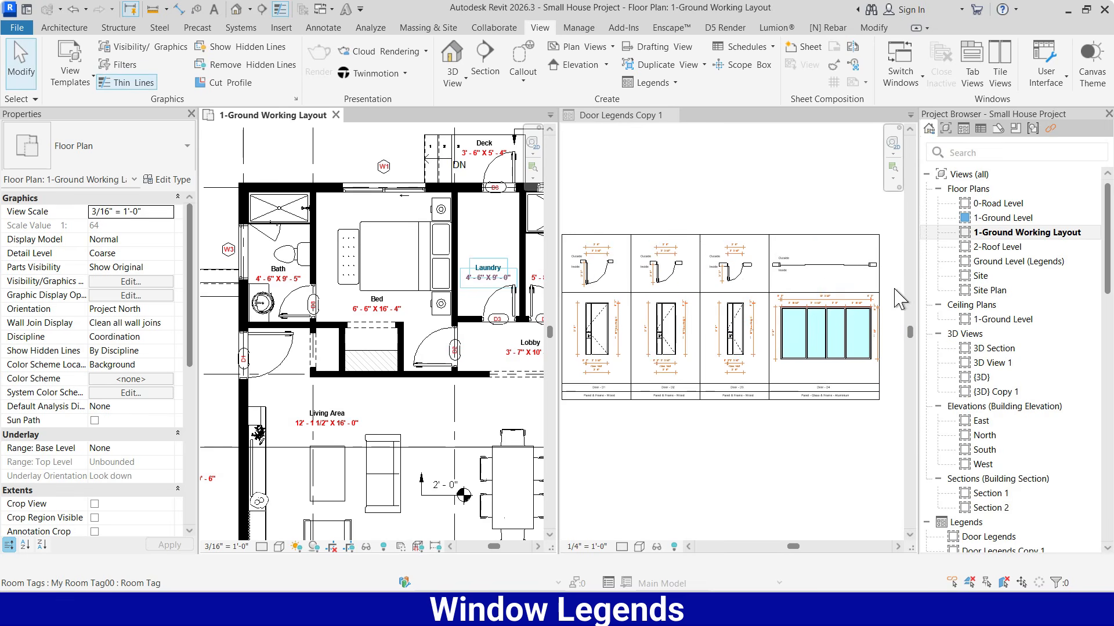
scroll(892, 235, "down", 1)
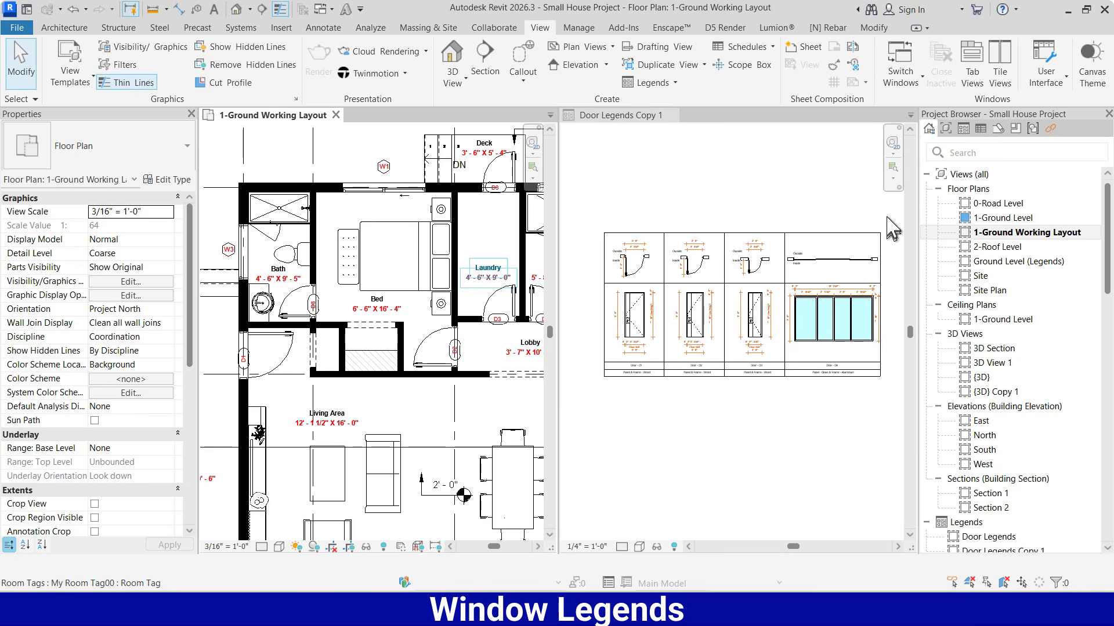
left_click(892, 229)
left_click_drag(888, 216, 671, 396)
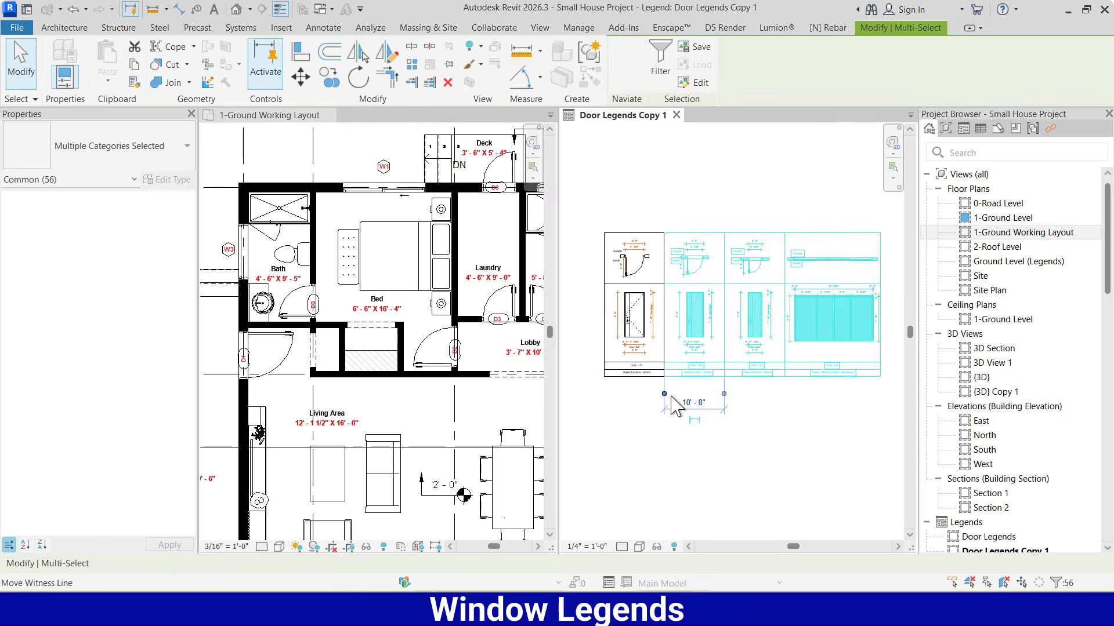
key("Delete")
middle_click_drag(833, 282, 858, 284)
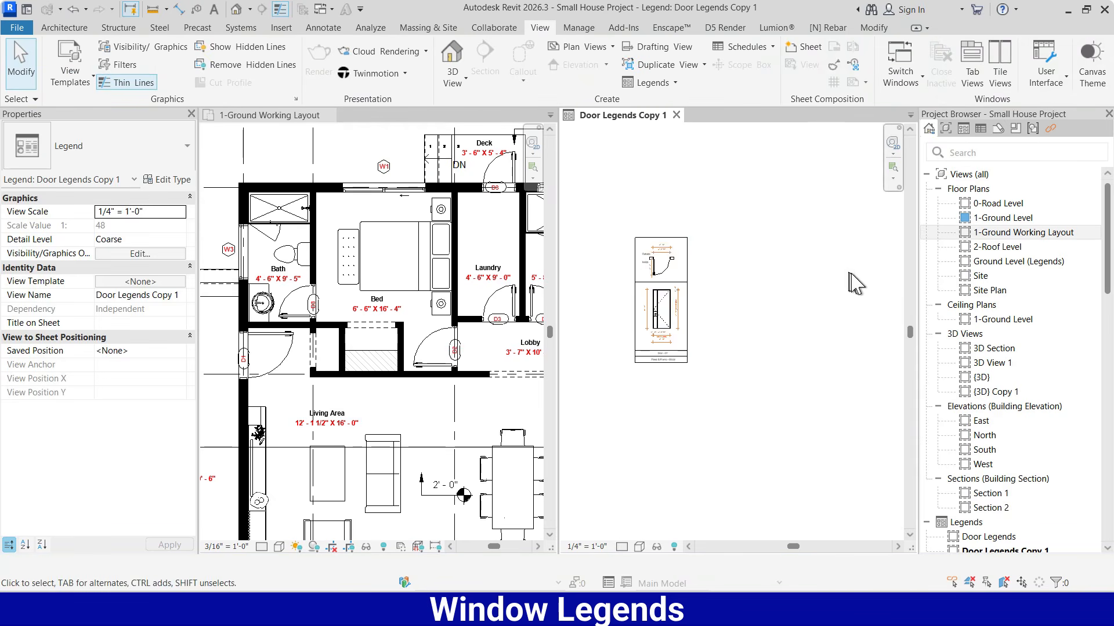
scroll(645, 254, "up", 3)
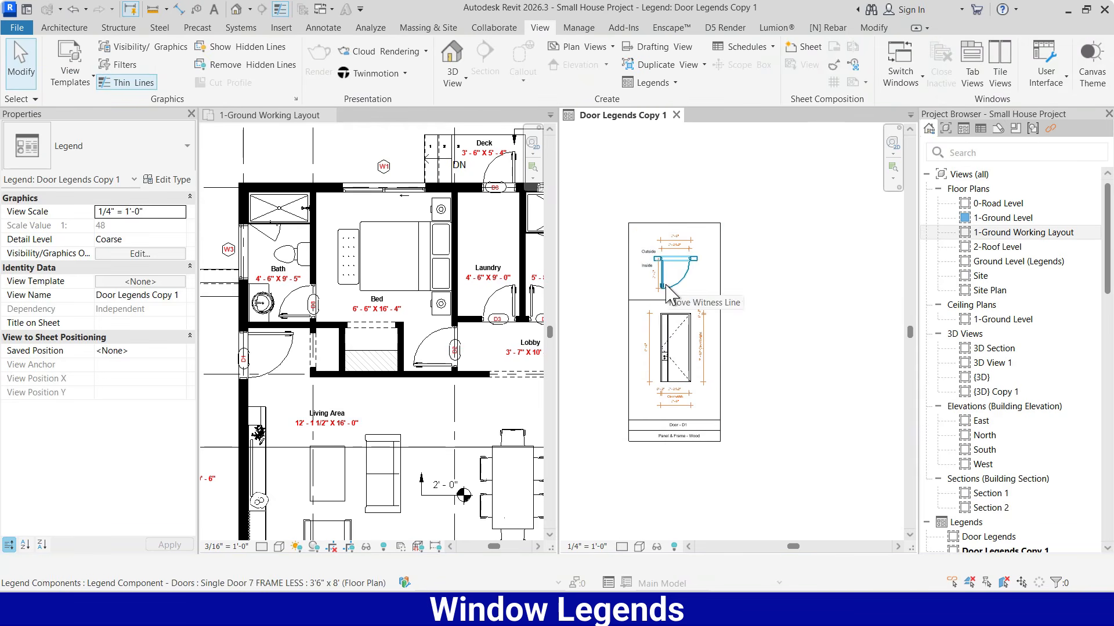
Identify the W1 bedroom window's type and assign Windows : MM_Window : 6' x 6' to the legend's plan component, deleting the invalid door dimensions
left_click(382, 199)
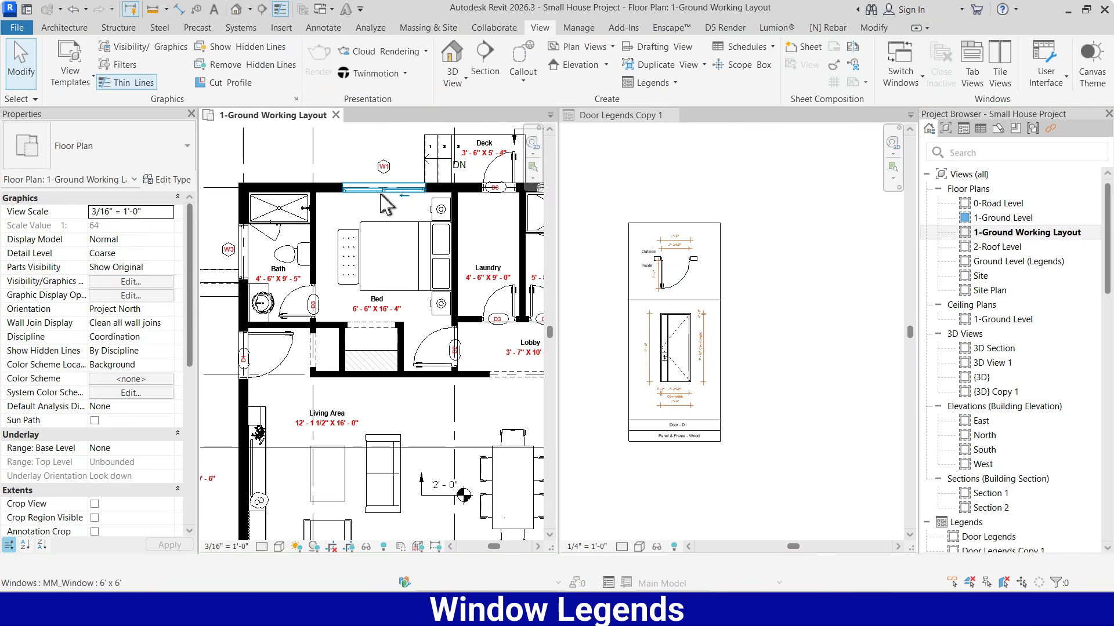
left_click(383, 192)
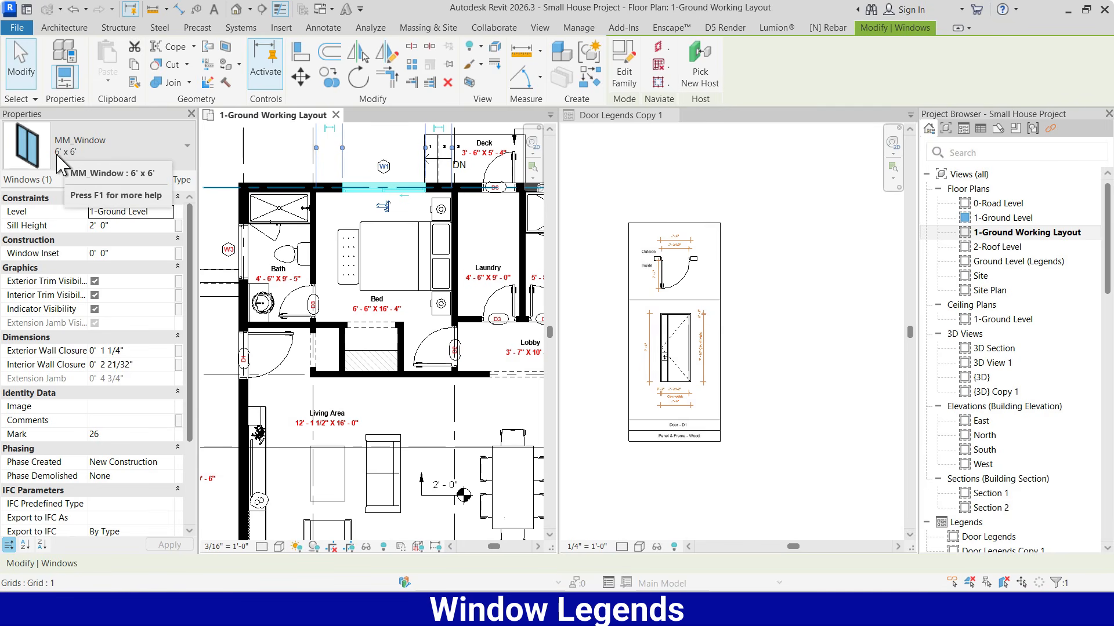
left_click(673, 267)
left_click(673, 266)
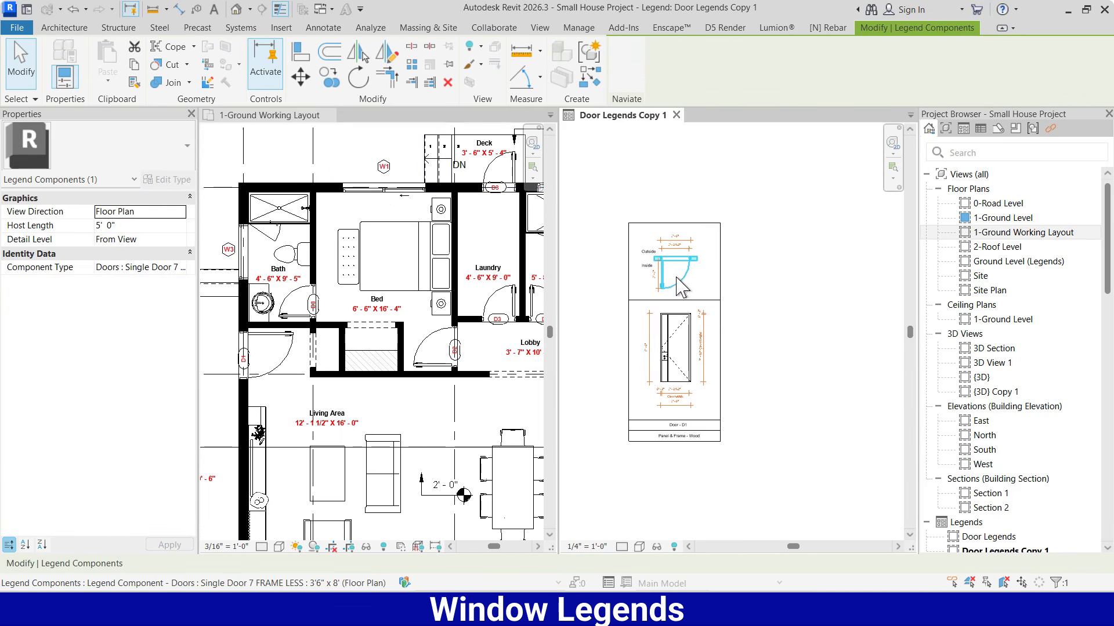
left_click(181, 268)
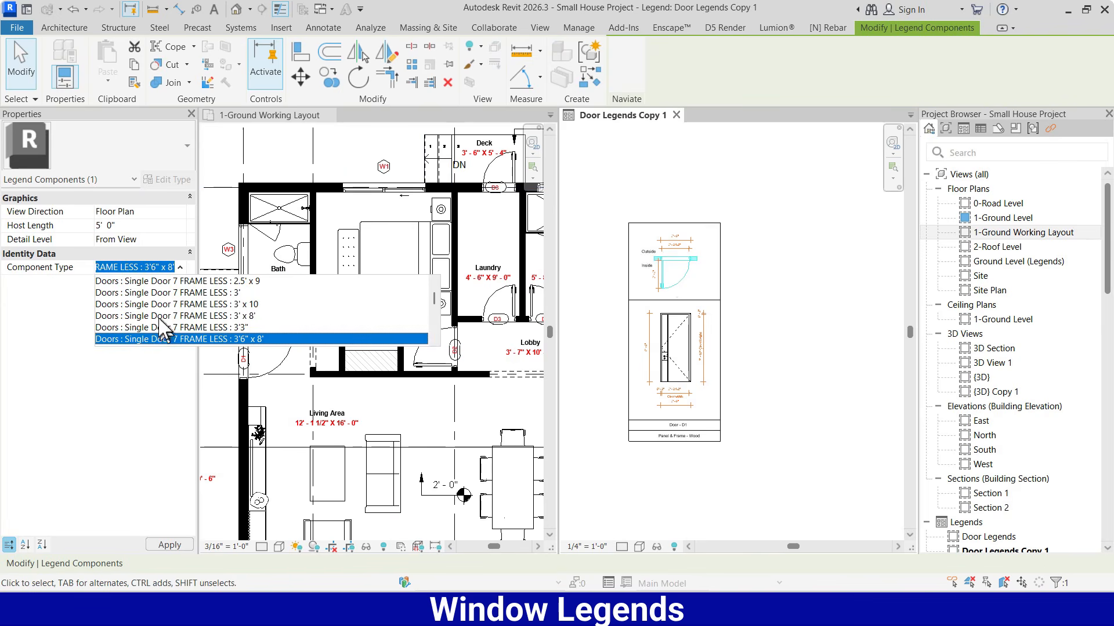
scroll(165, 332, "down", 2)
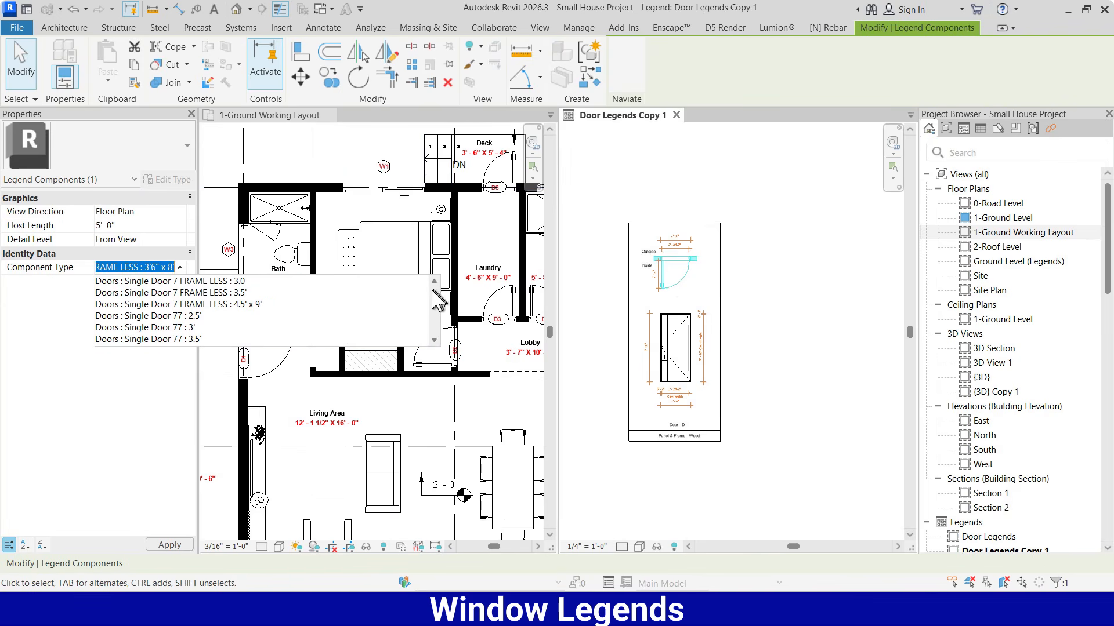
left_click_drag(433, 292, 433, 322)
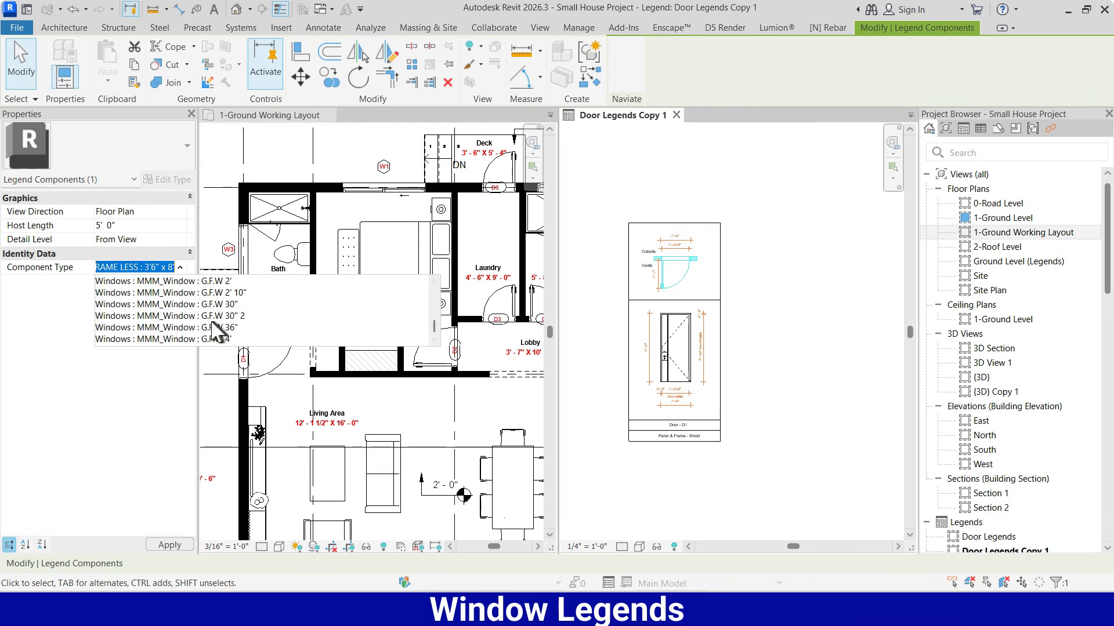
scroll(211, 331, "up", 3)
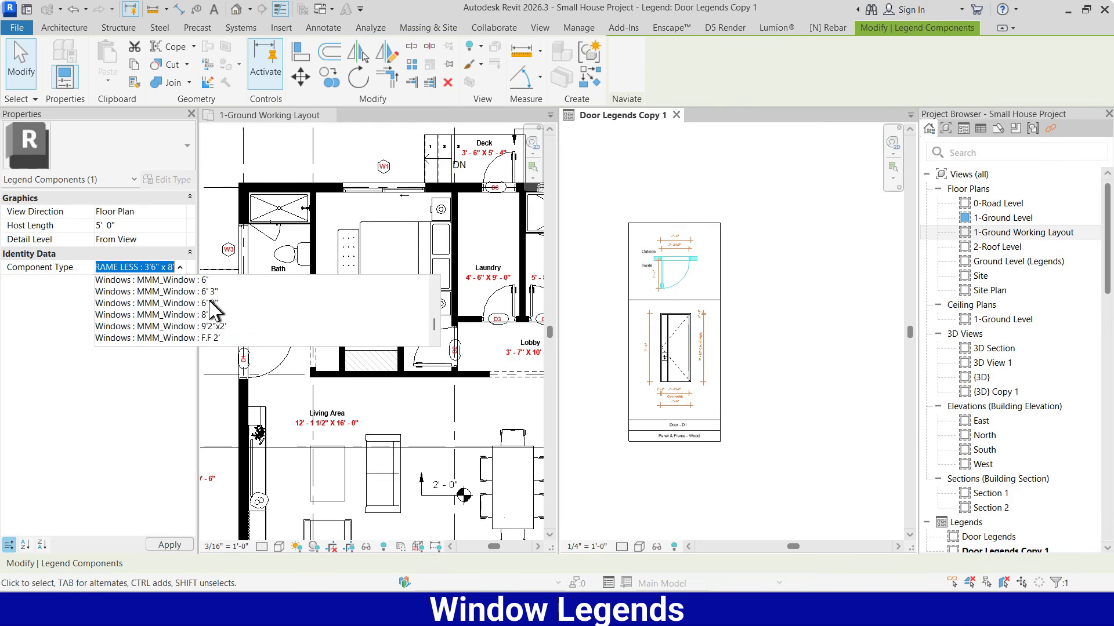
scroll(198, 315, "down", 3)
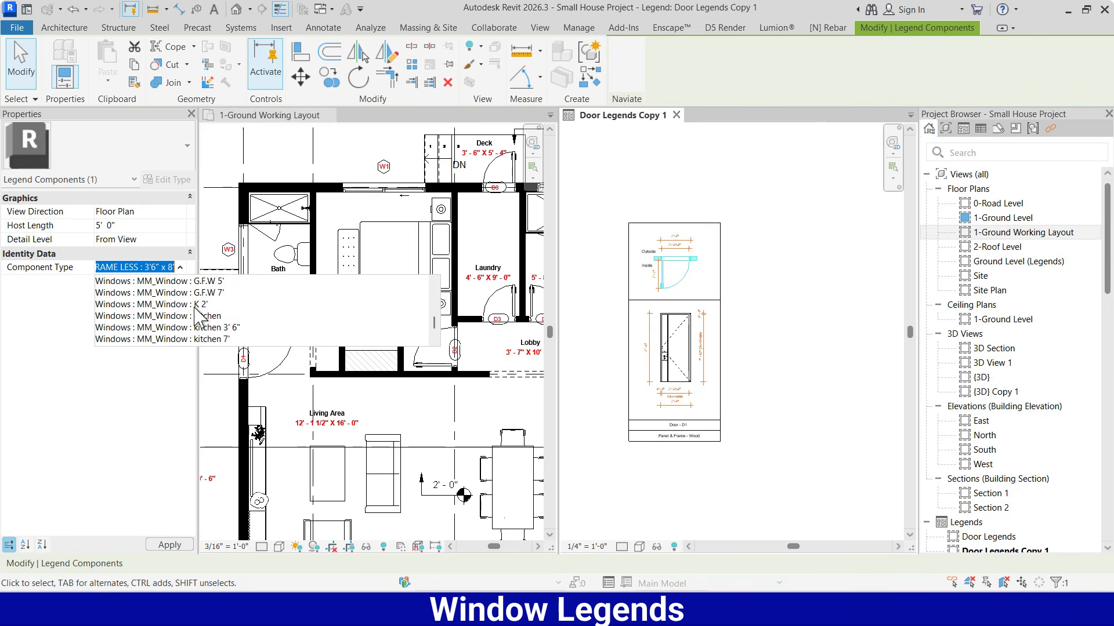
scroll(244, 325, "up", 4)
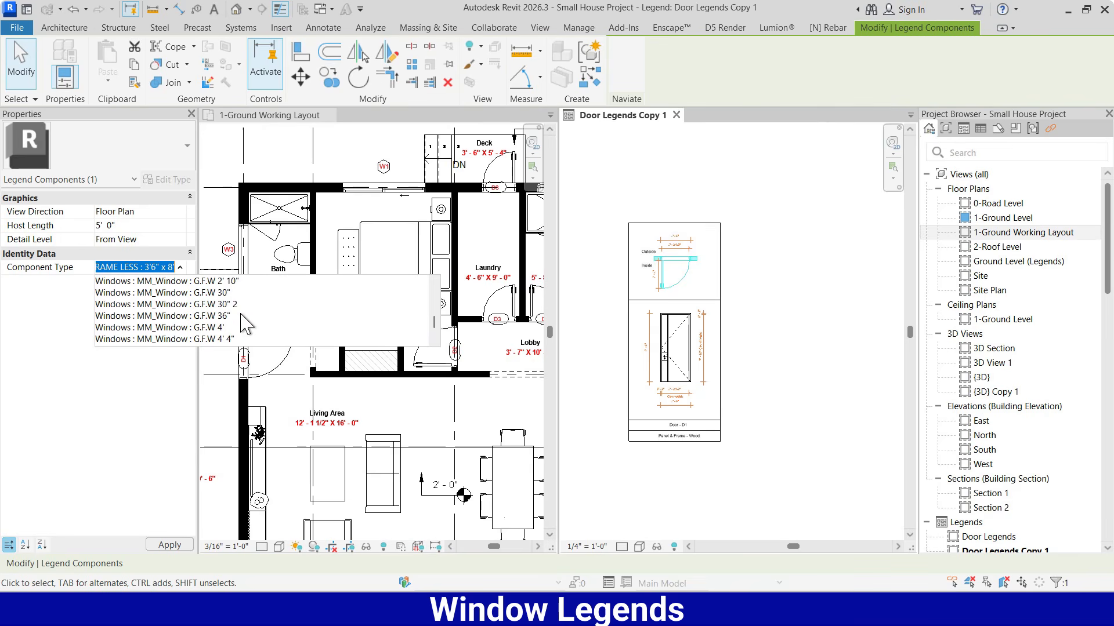
scroll(235, 321, "up", 1)
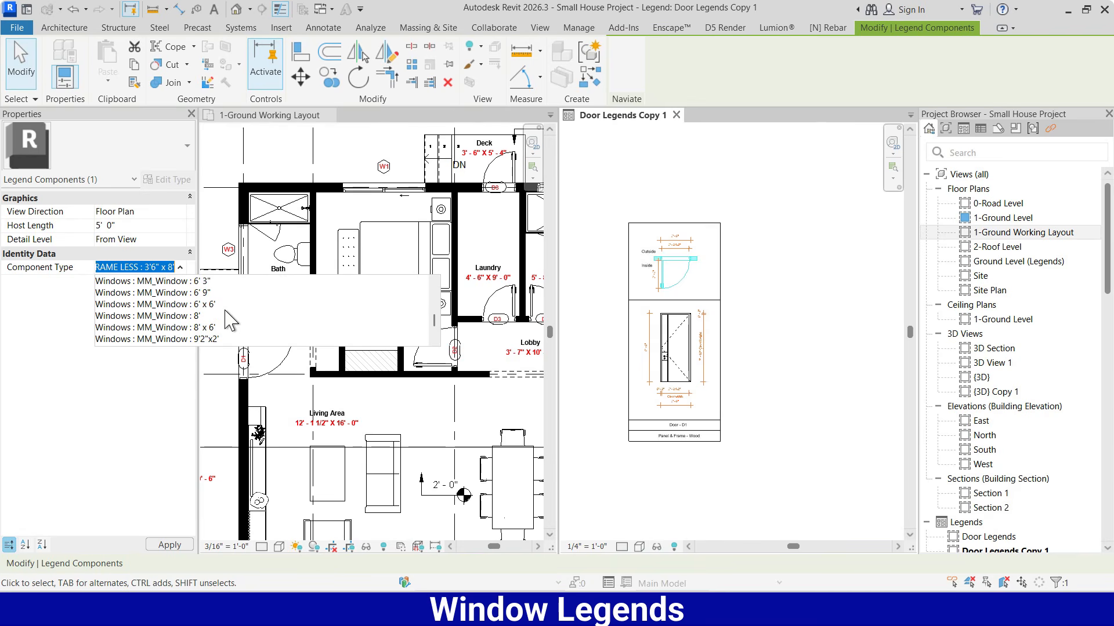
key("Escape")
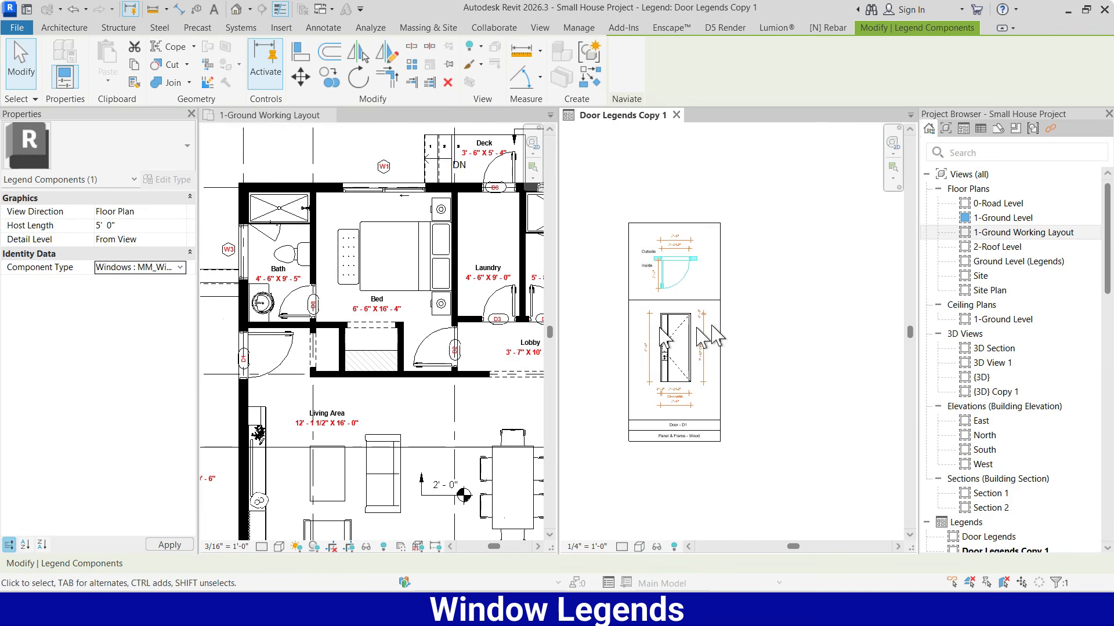
left_click(439, 354)
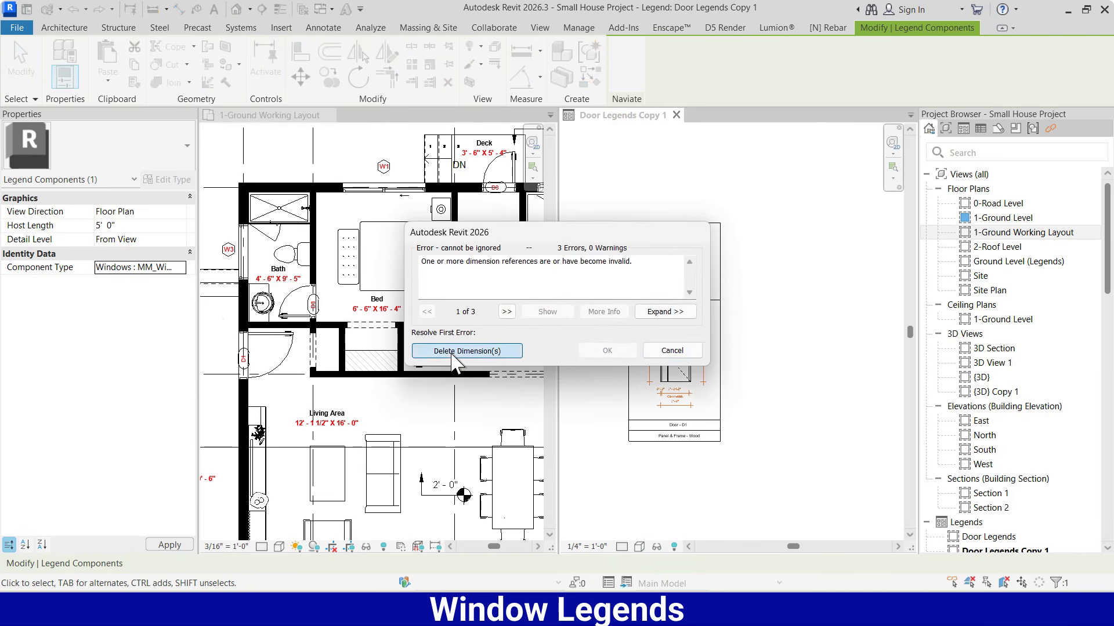
left_click(807, 287)
Set the window plan component's host length to 7' 0"
scroll(679, 278, "up", 2)
left_click(675, 279)
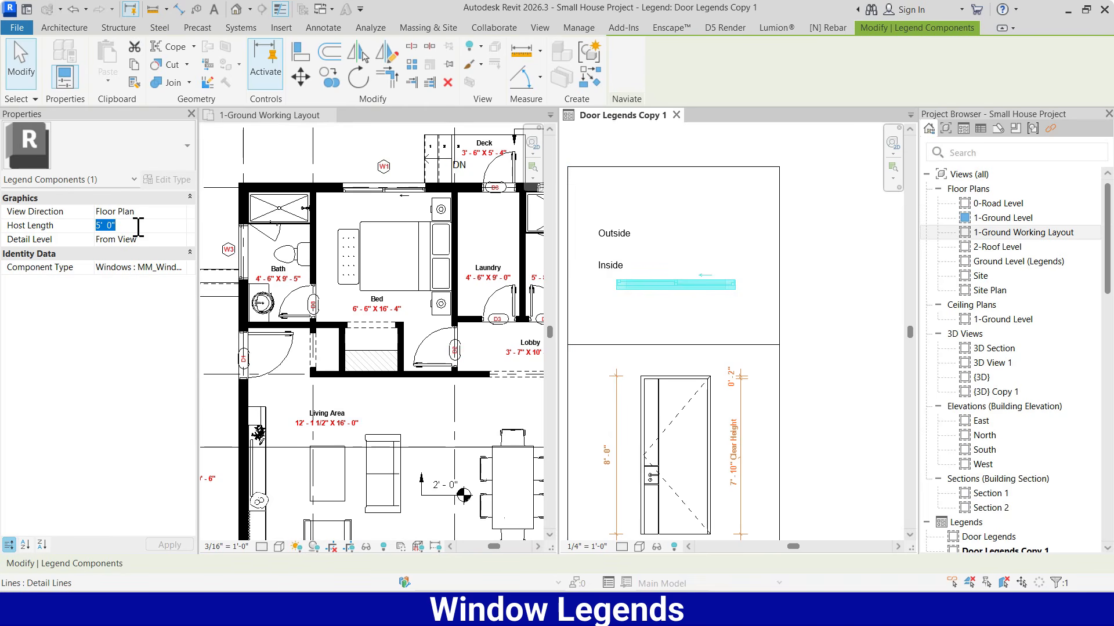
key("Return")
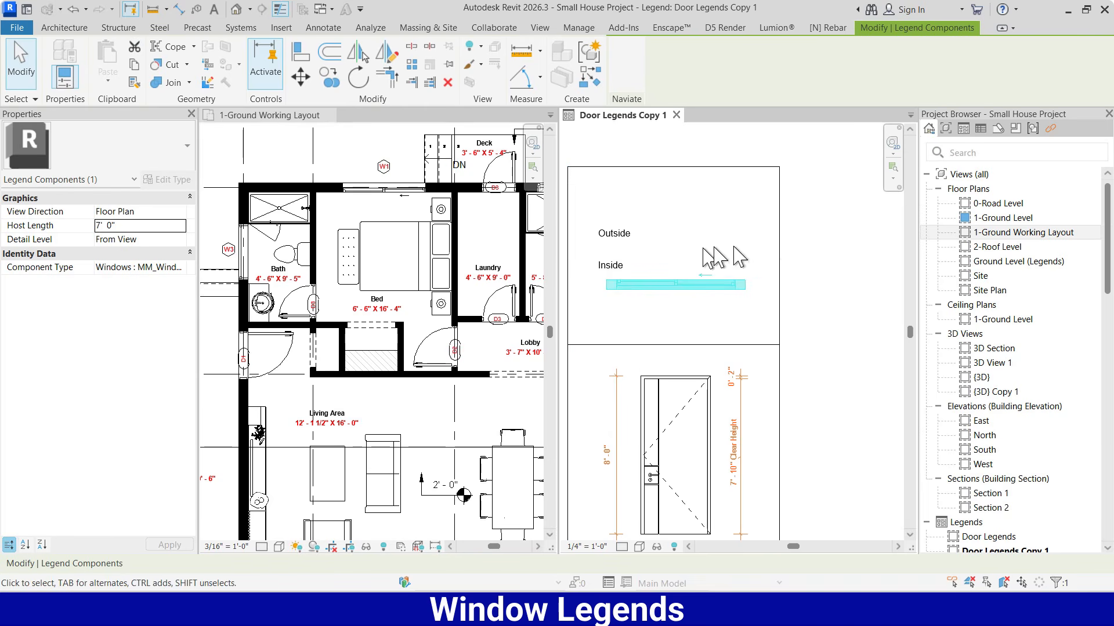
left_click(829, 244)
Move the window plan component up so it sits between the Outside and Inside labels
scroll(778, 173, "down", 2)
scroll(670, 255, "up", 3)
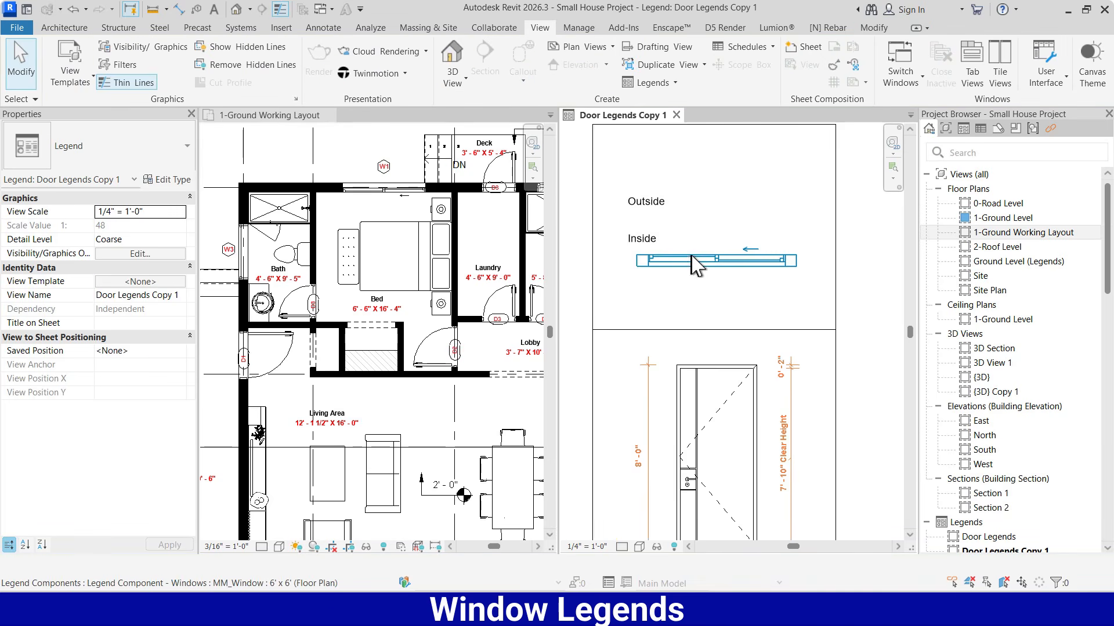
left_click(694, 266)
left_click_drag(728, 264, 722, 221)
key("Escape")
scroll(693, 177, "down", 2)
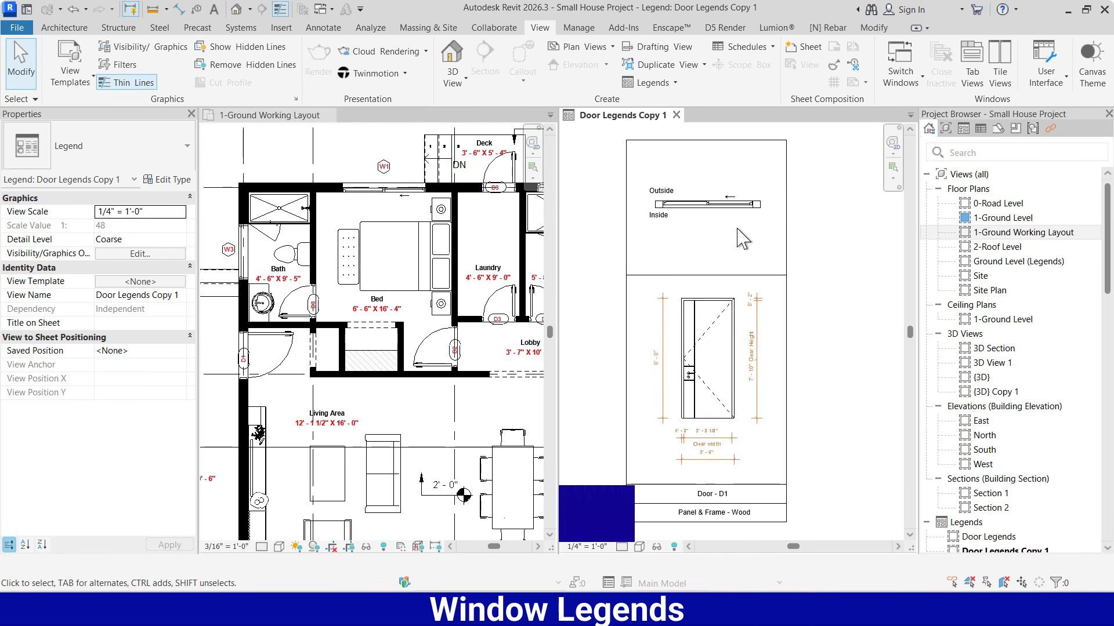
Match the elevation component's type to the window plan component and delete the invalid door dimensions
key("m")
key("a")
left_click(717, 209)
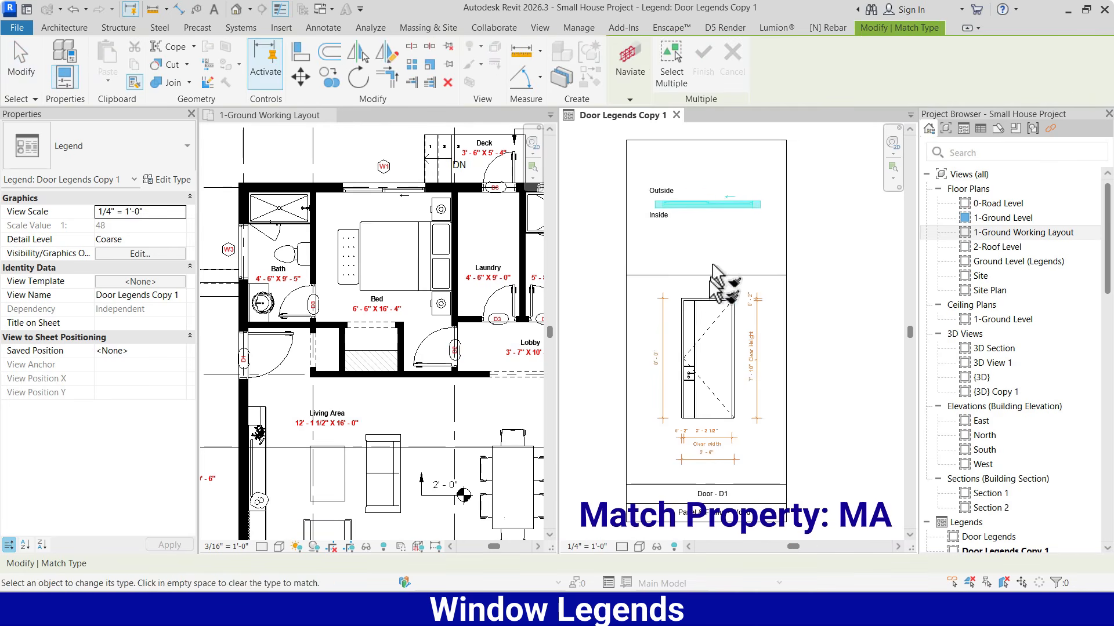
left_click(706, 304)
left_click(868, 573)
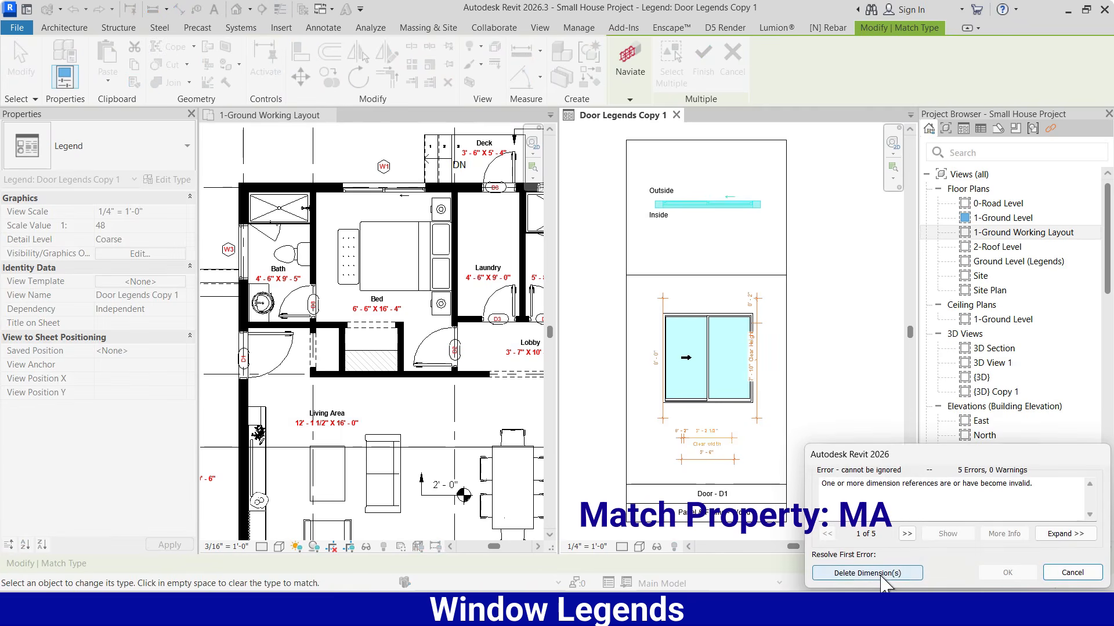
key("Escape")
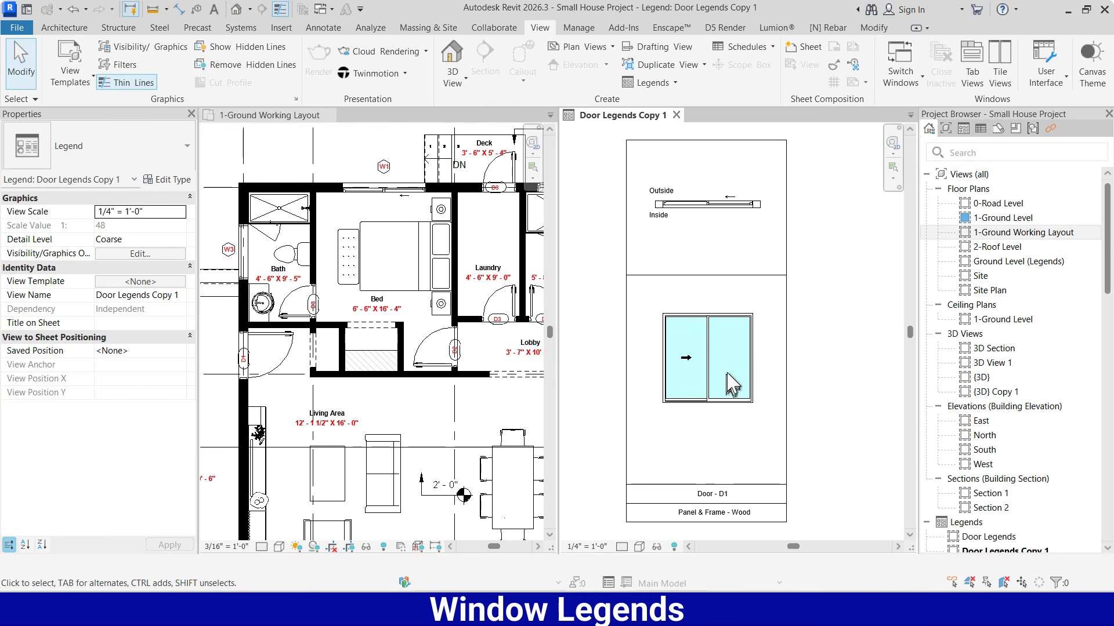
Move the title and material rows up to shorten the space below the window elevation
scroll(729, 376, "down", 2)
left_click_drag(751, 423, 696, 437)
left_click(778, 440)
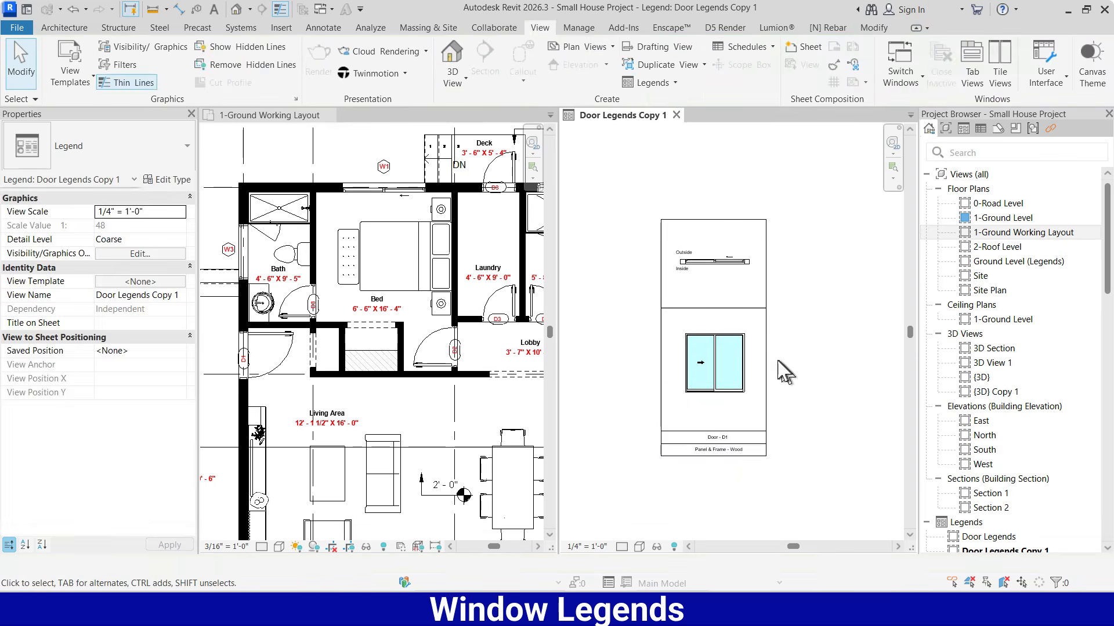
Move the divider line and window elevation up together, making the plan cell 7' 0" tall
scroll(728, 364, "up", 2)
scroll(742, 257, "down", 1)
left_click_drag(747, 259, 731, 317)
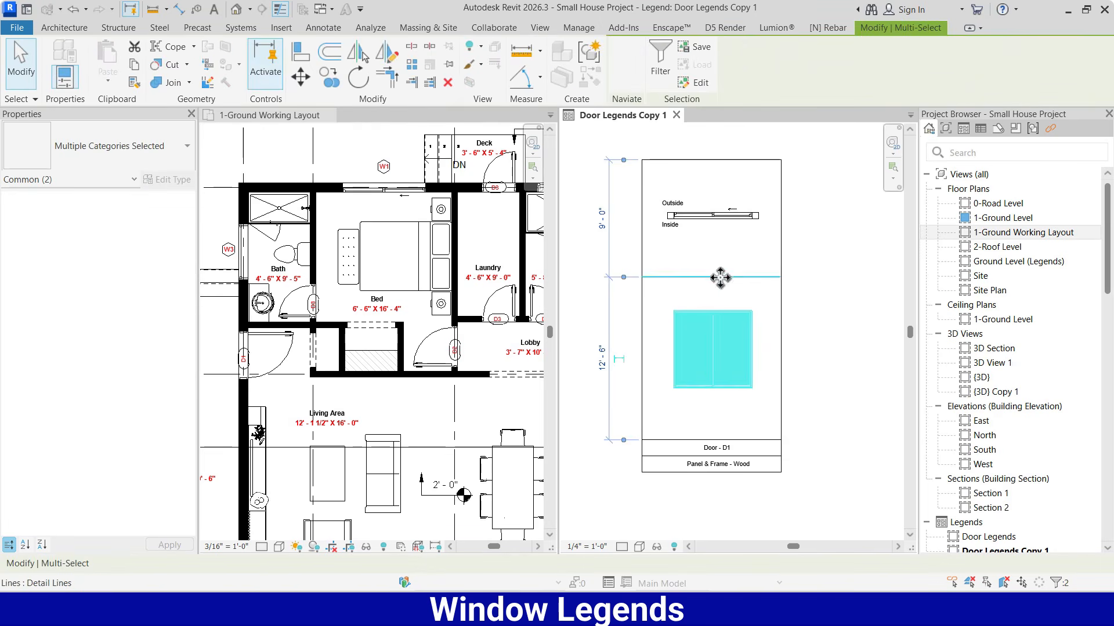
left_click_drag(721, 277, 721, 251)
Move the top border line of the window column upward
left_click(732, 161)
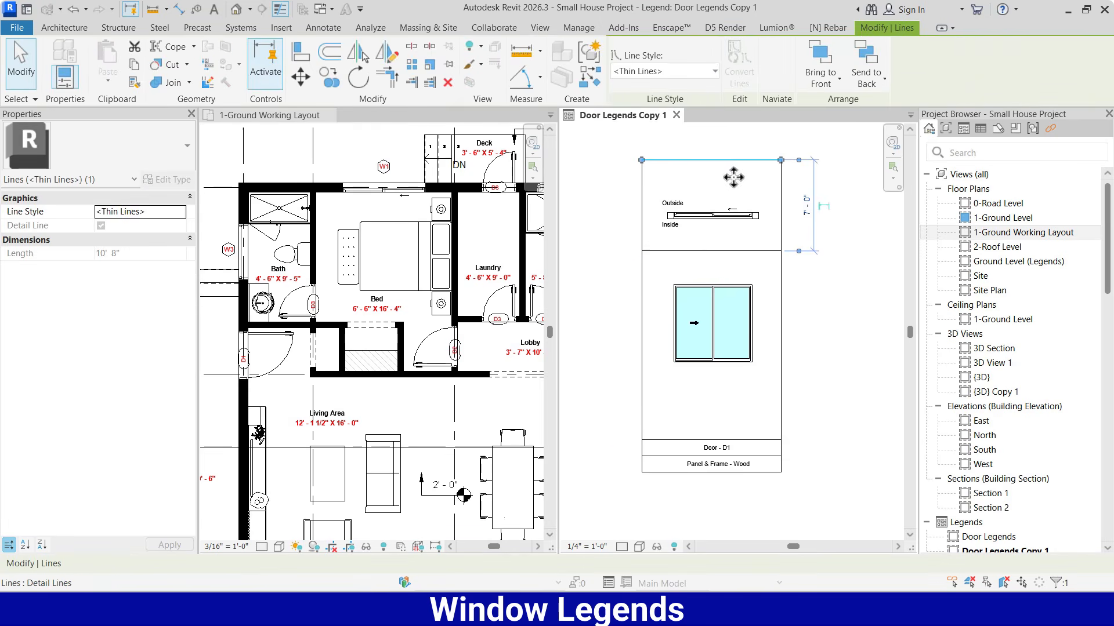
left_click_drag(734, 177, 735, 153)
left_click(801, 201)
scroll(786, 213, "down", 2)
scroll(773, 260, "up", 1)
left_click(740, 175)
left_click(729, 249)
Add an aligned dimension for the window's overall outer width below the elevation
scroll(731, 419, "up", 2)
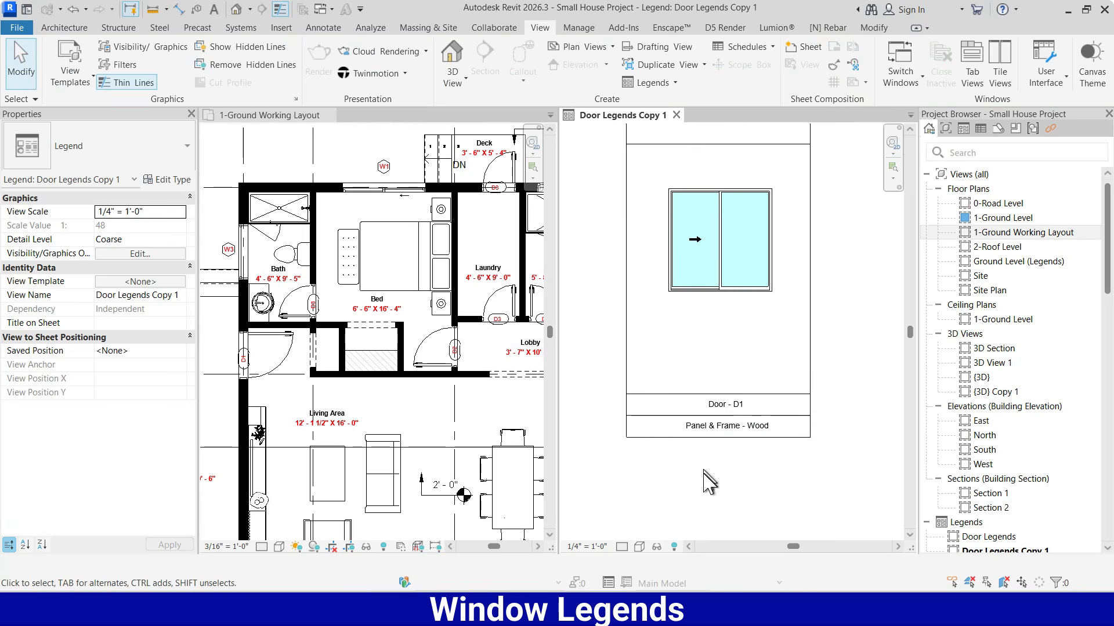
scroll(708, 481, "down", 1)
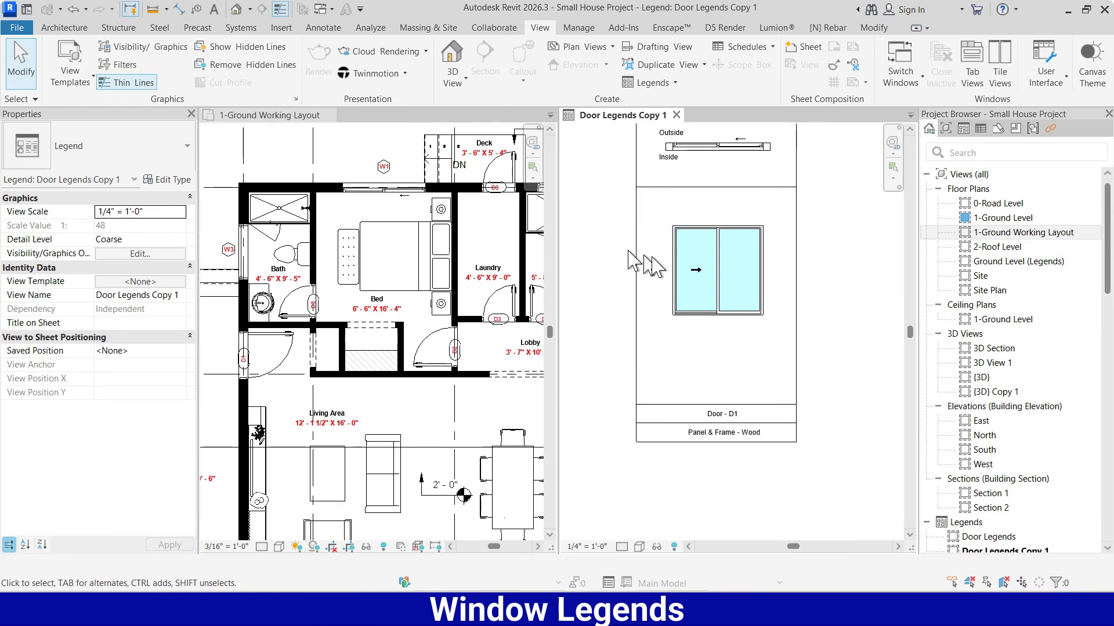
key("i")
scroll(757, 249, "up", 2)
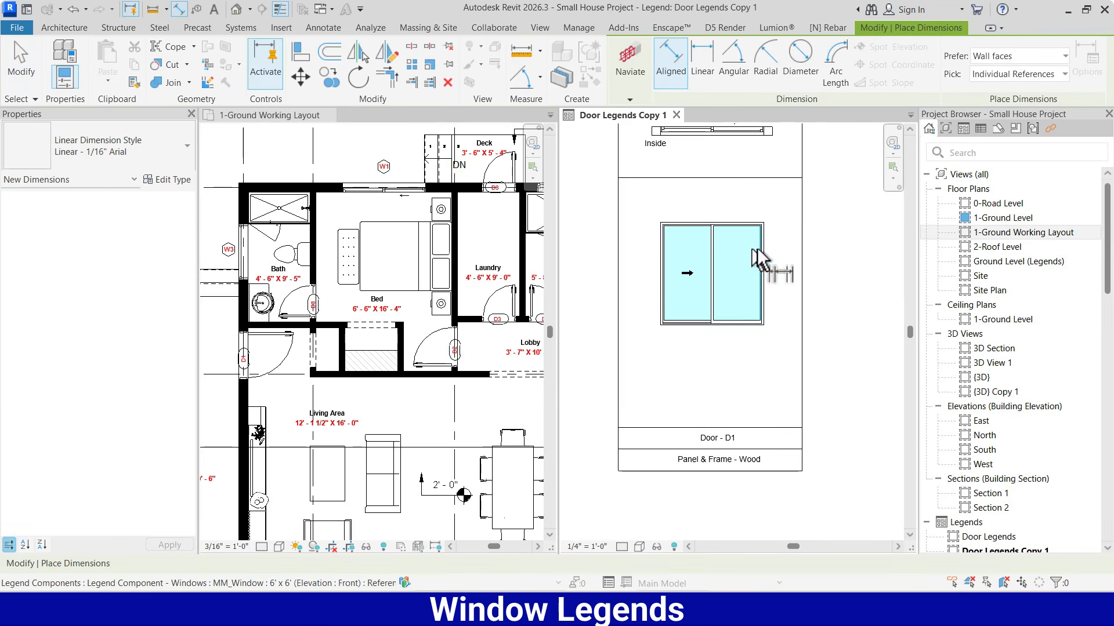
scroll(631, 382, "up", 2)
left_click(632, 322)
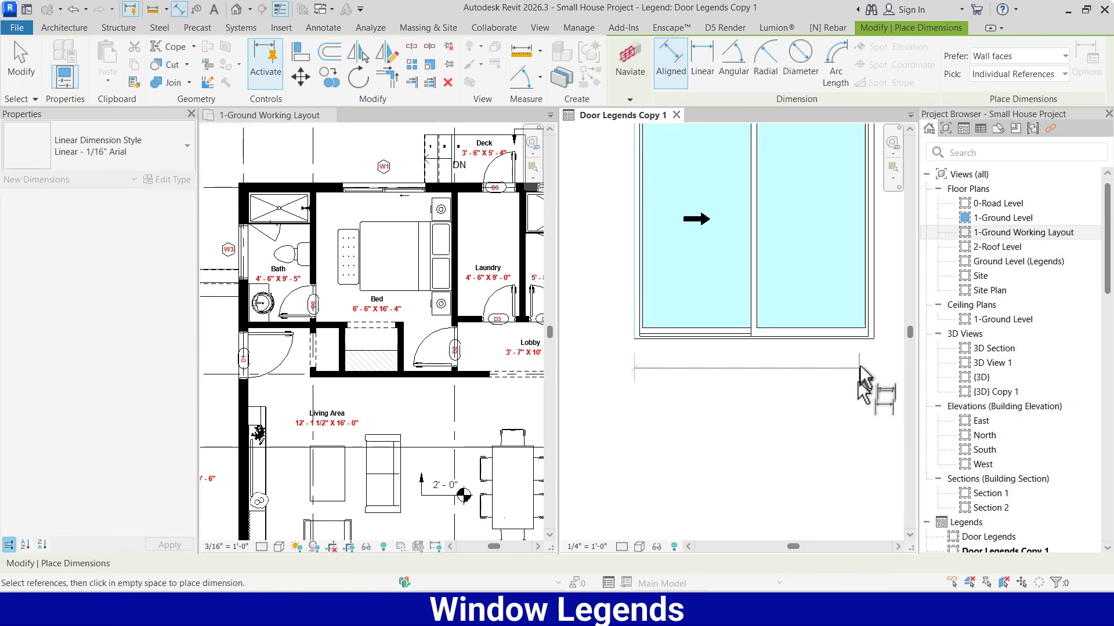
left_click(878, 332)
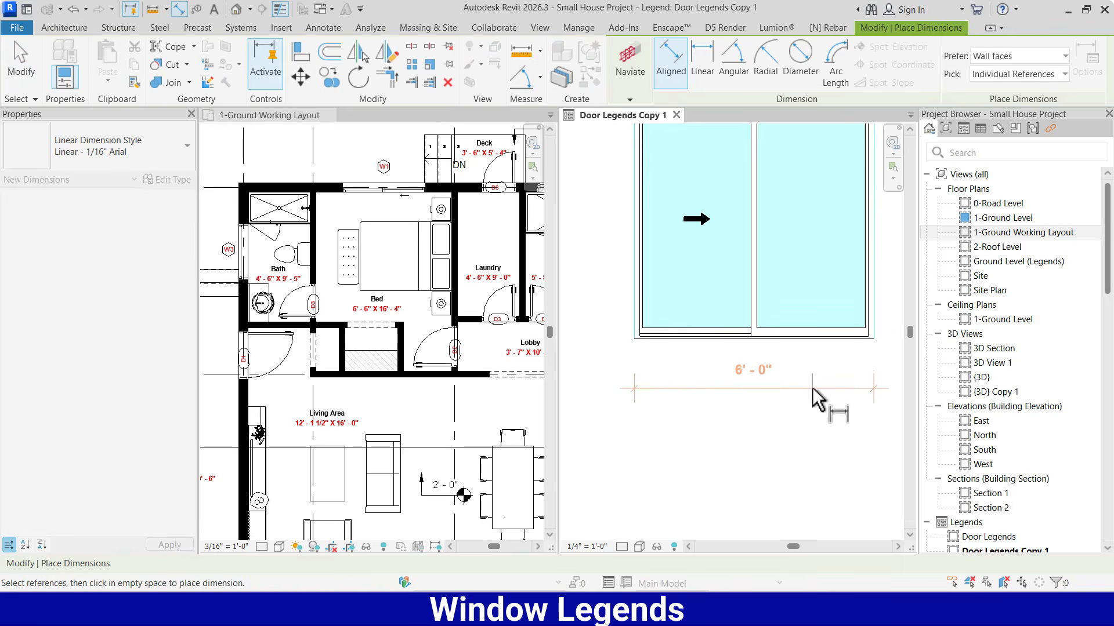
left_click(812, 388)
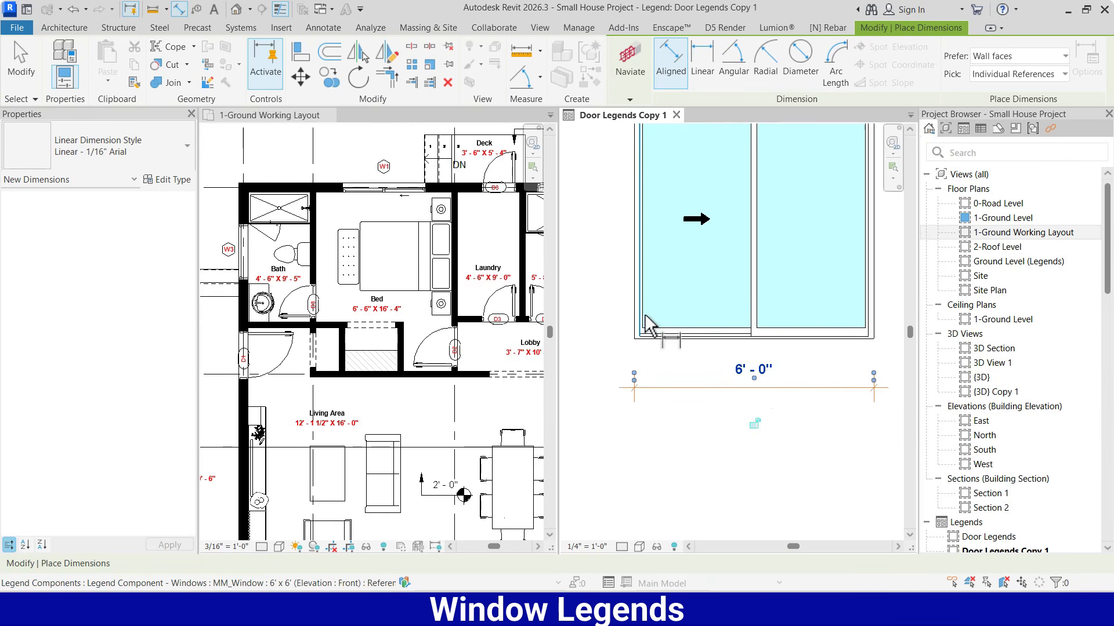
Add an aligned dimension between the window's inner frame edges, above the overall width dimension
scroll(646, 322, "up", 1)
left_click(644, 325)
scroll(632, 330, "down", 1)
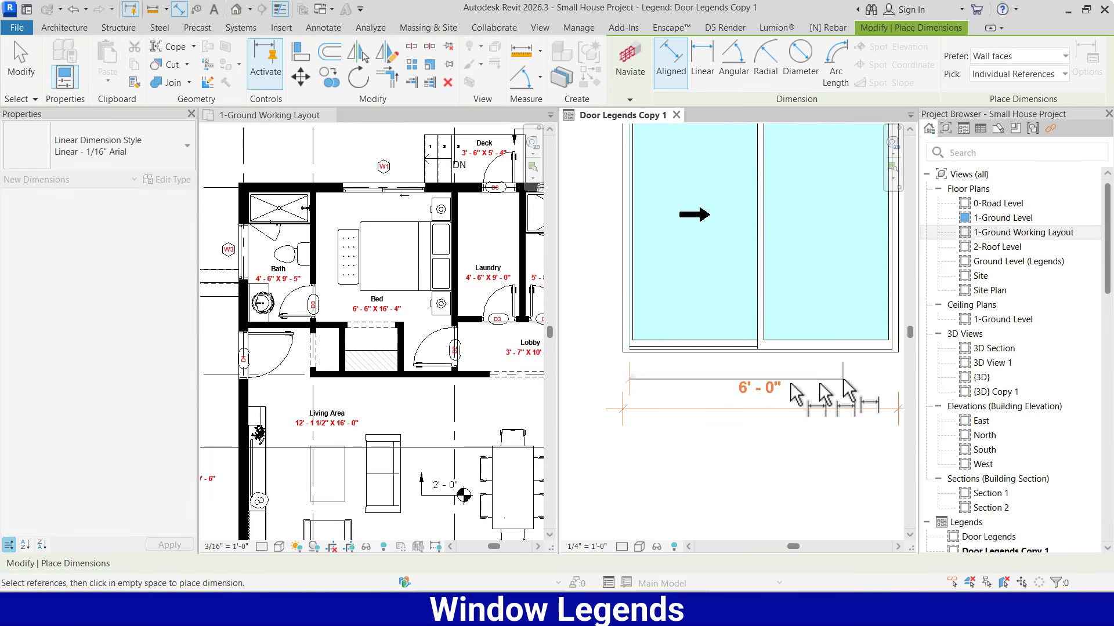
scroll(892, 342, "up", 2)
left_click(895, 329)
scroll(820, 319, "down", 2)
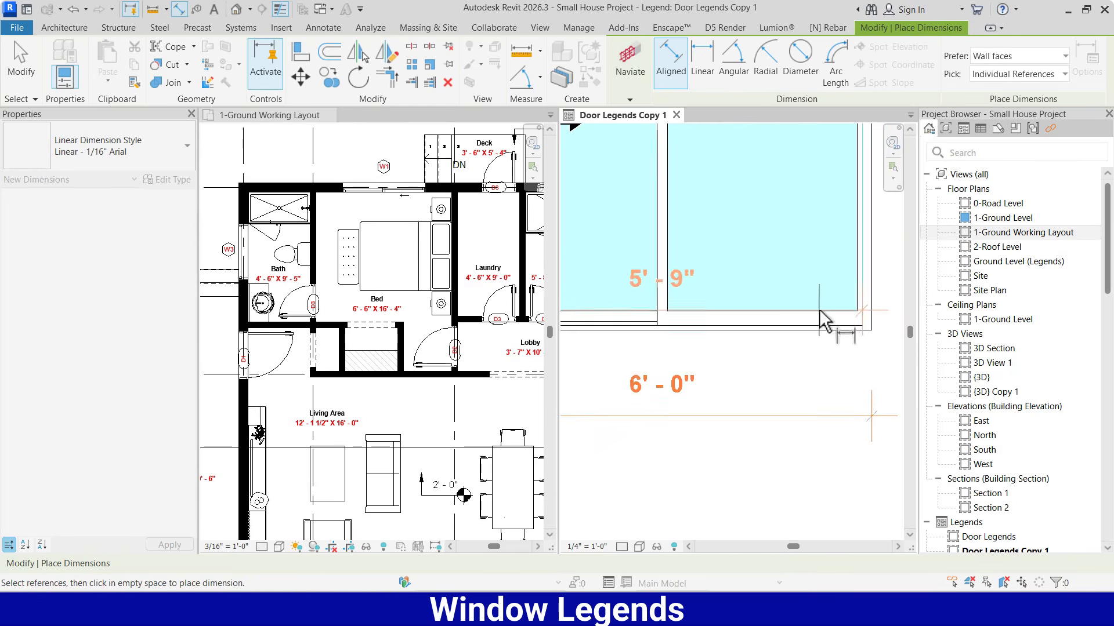
scroll(798, 385, "down", 3)
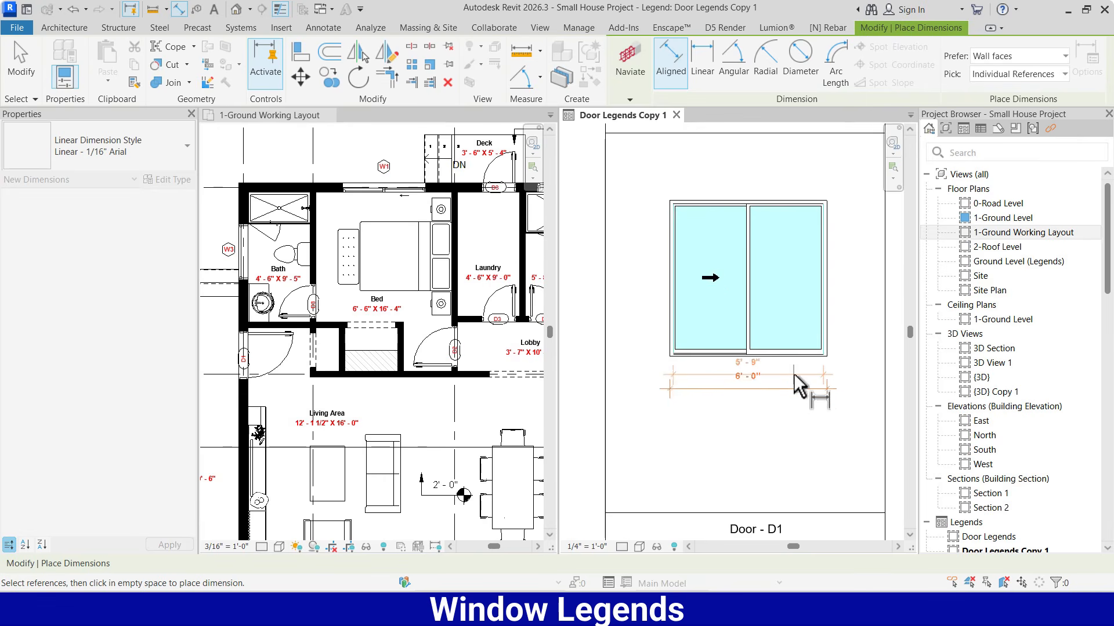
scroll(793, 374, "up", 2)
left_click(792, 370)
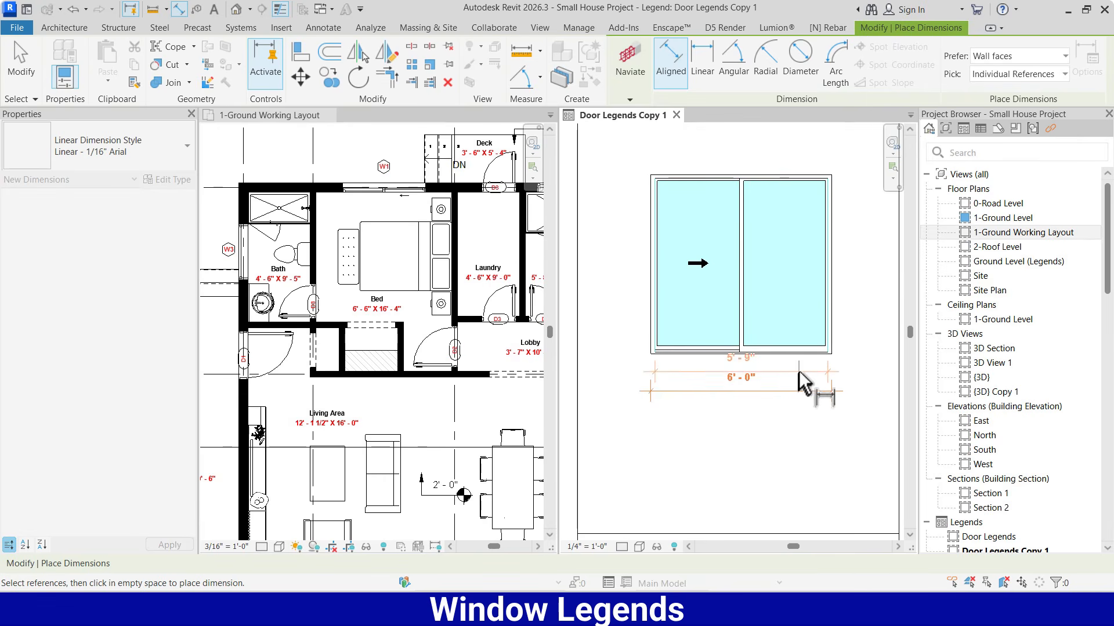
Select both width dimensions and move them farther below the window elevation
key("Escape")
key("Escape")
left_click_drag(851, 365, 793, 416)
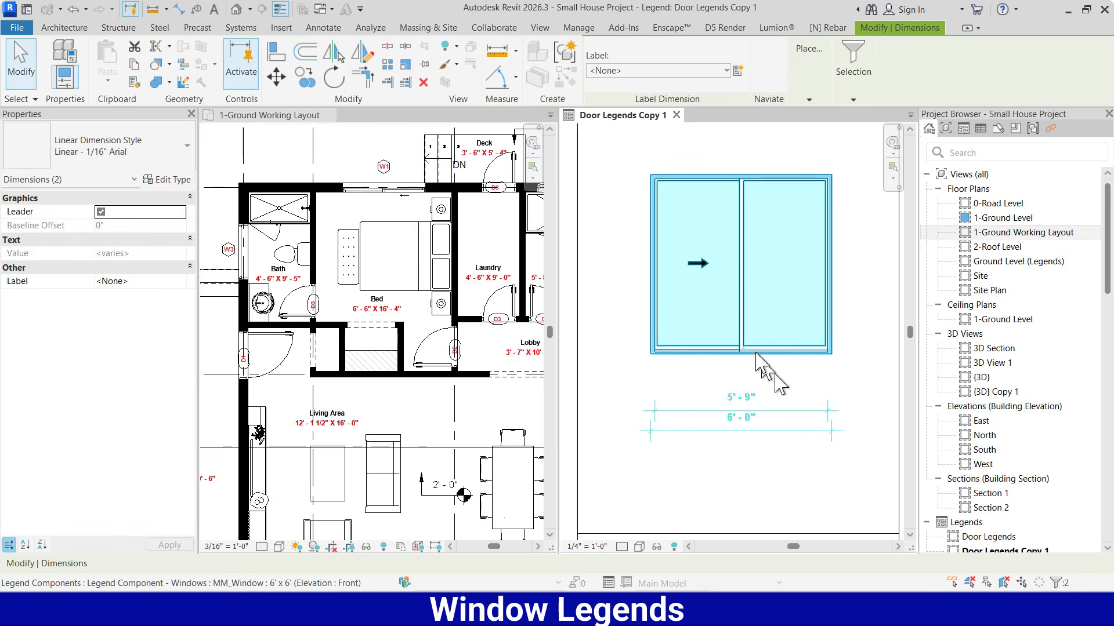
Add an aligned dimension for the left glass pane's width, between the elevation and the inner frame width dimension
left_click(180, 9)
scroll(790, 367, "up", 1)
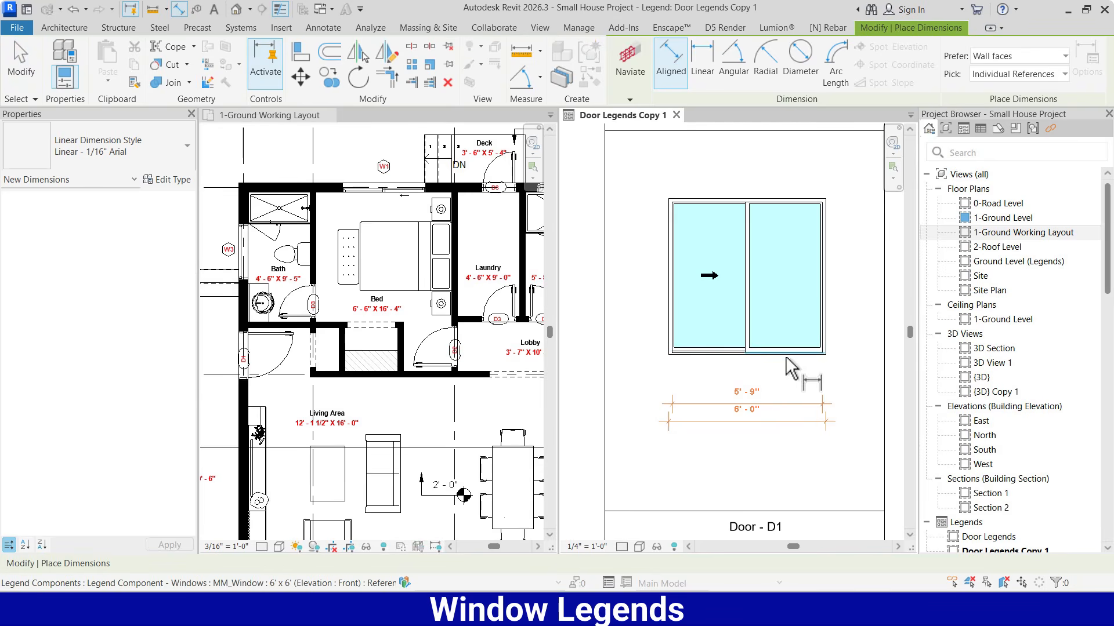
scroll(684, 354, "up", 1)
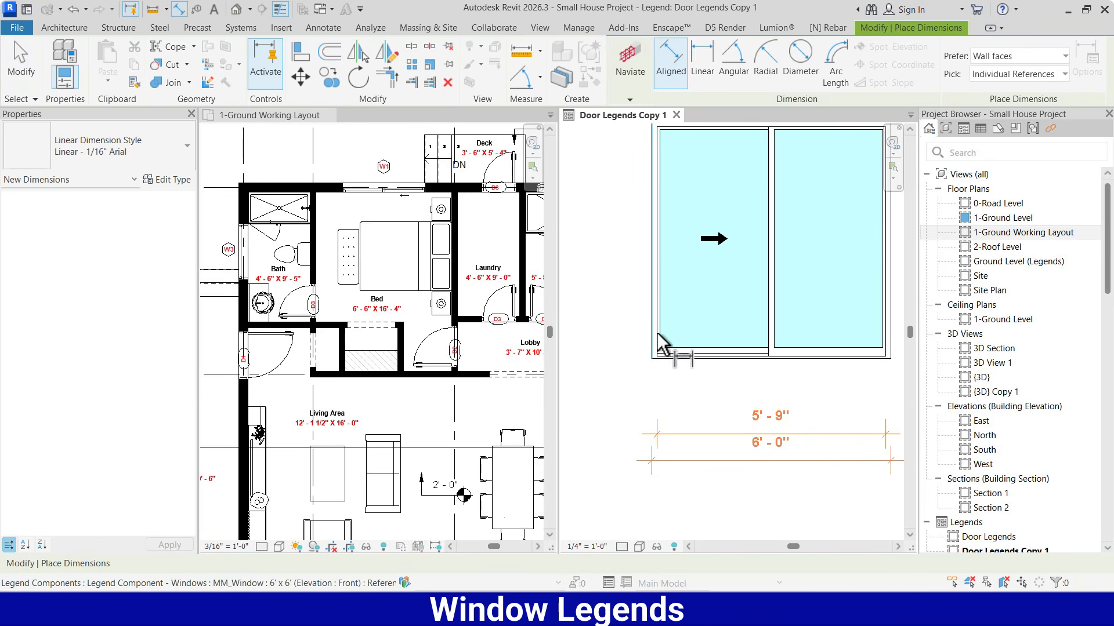
scroll(661, 346, "up", 1)
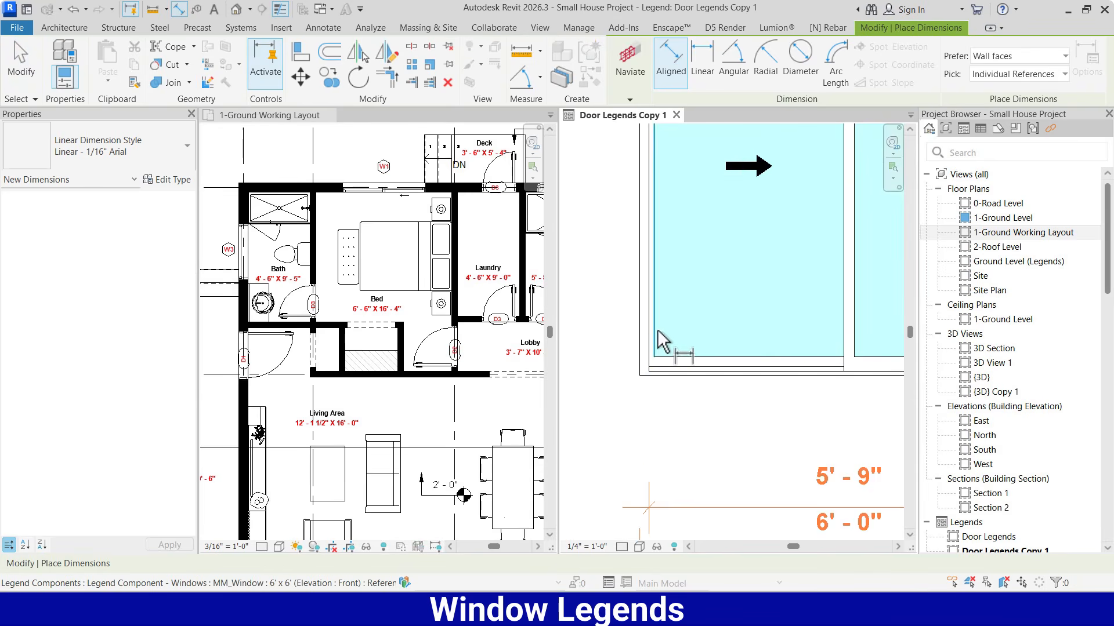
left_click(658, 336)
left_click(843, 348)
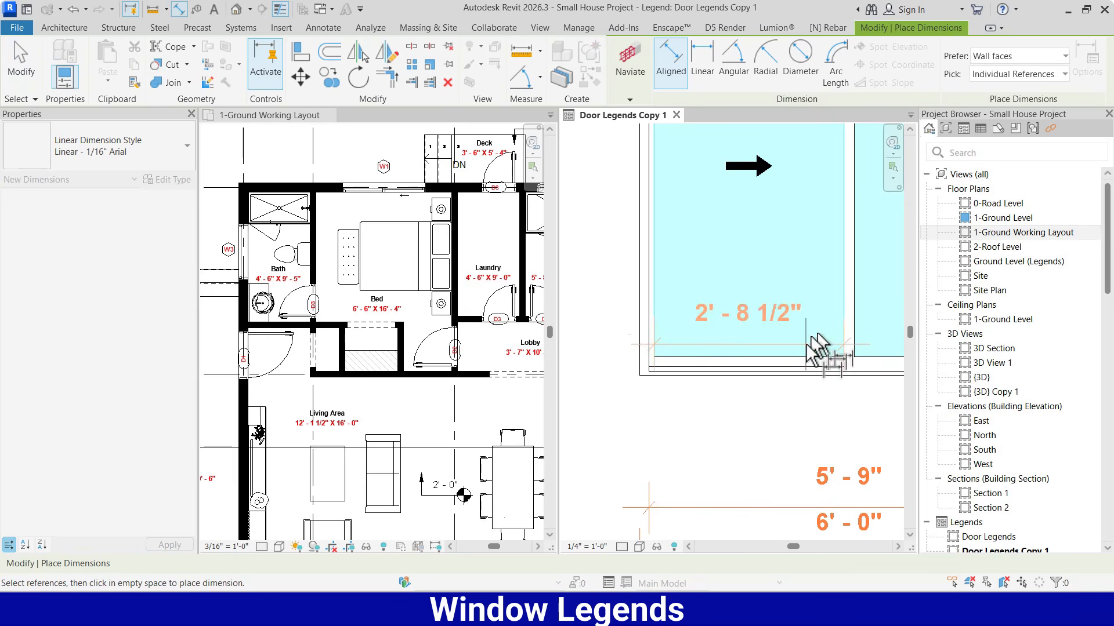
left_click(784, 456)
Add an aligned dimension for the right glass pane's width, in line with the left pane's dimension
scroll(598, 371, "down", 3)
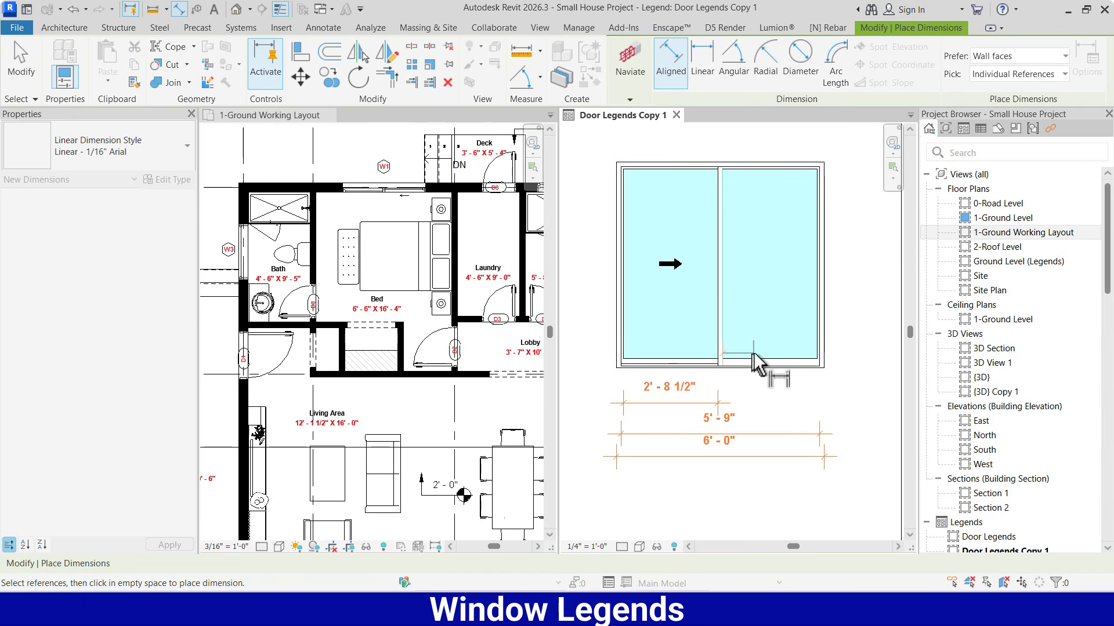
left_click(817, 348)
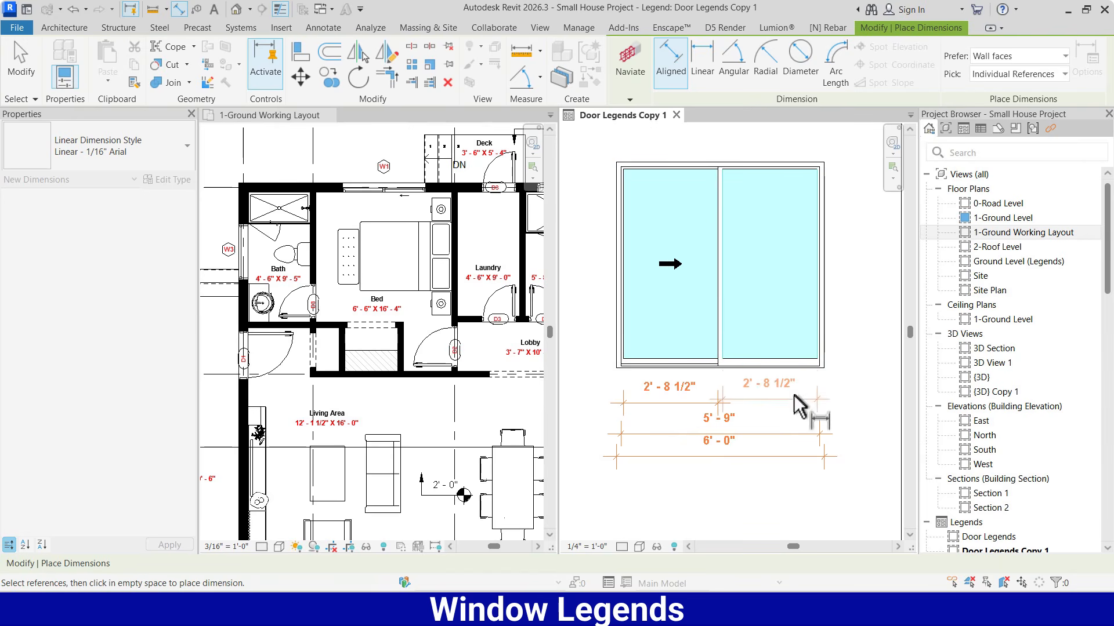
left_click(789, 406)
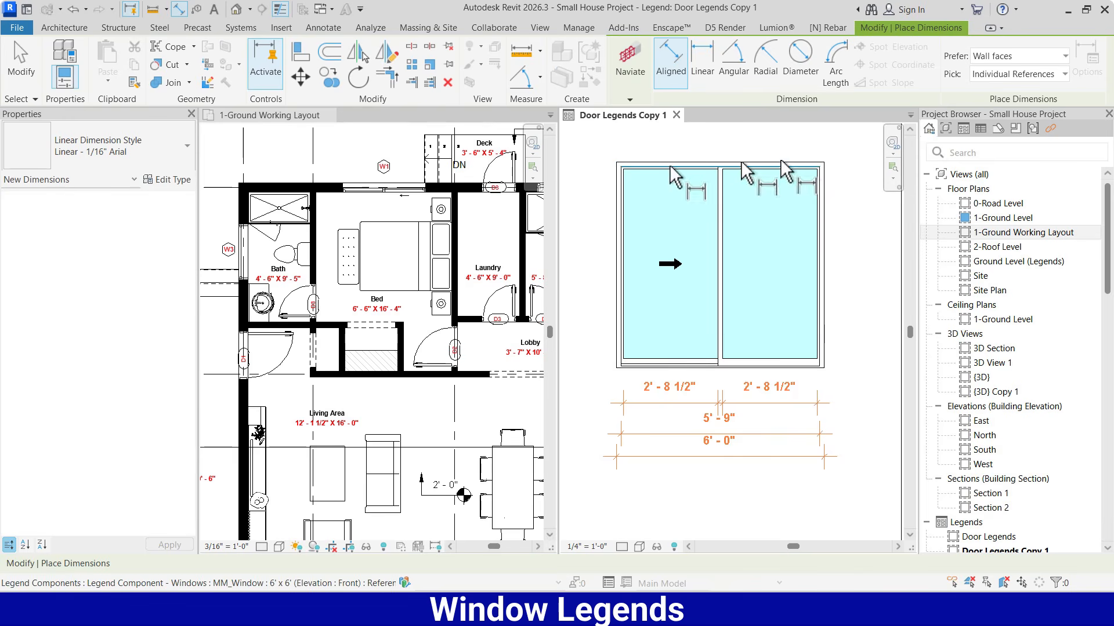
Add an aligned dimension for the window's overall outer height on the left side of the elevation
left_click(634, 168)
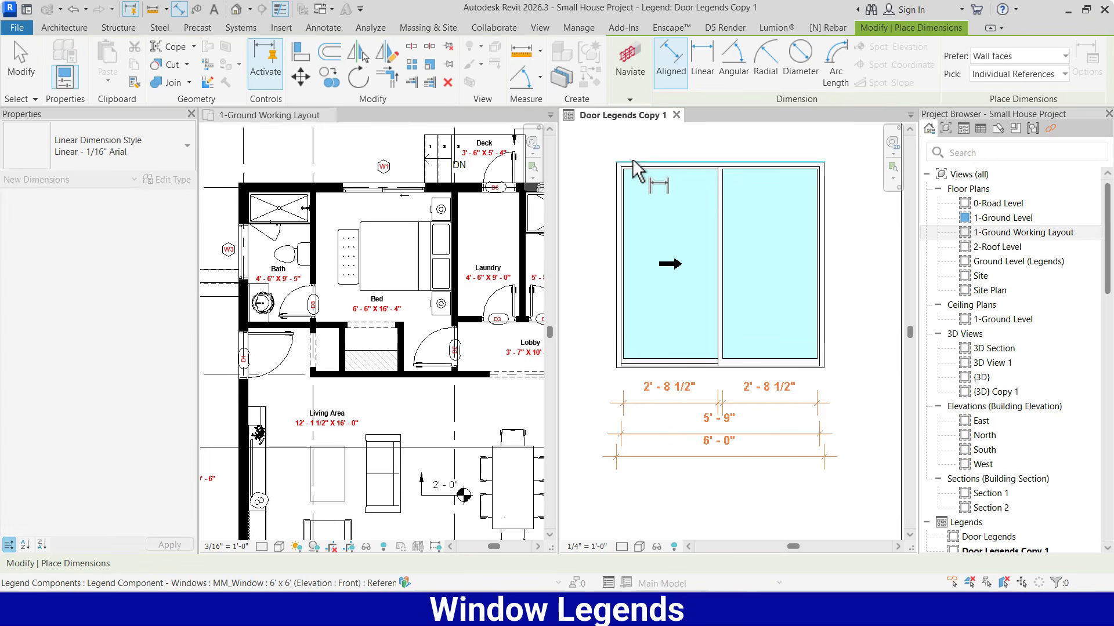
left_click(635, 371)
left_click(589, 331)
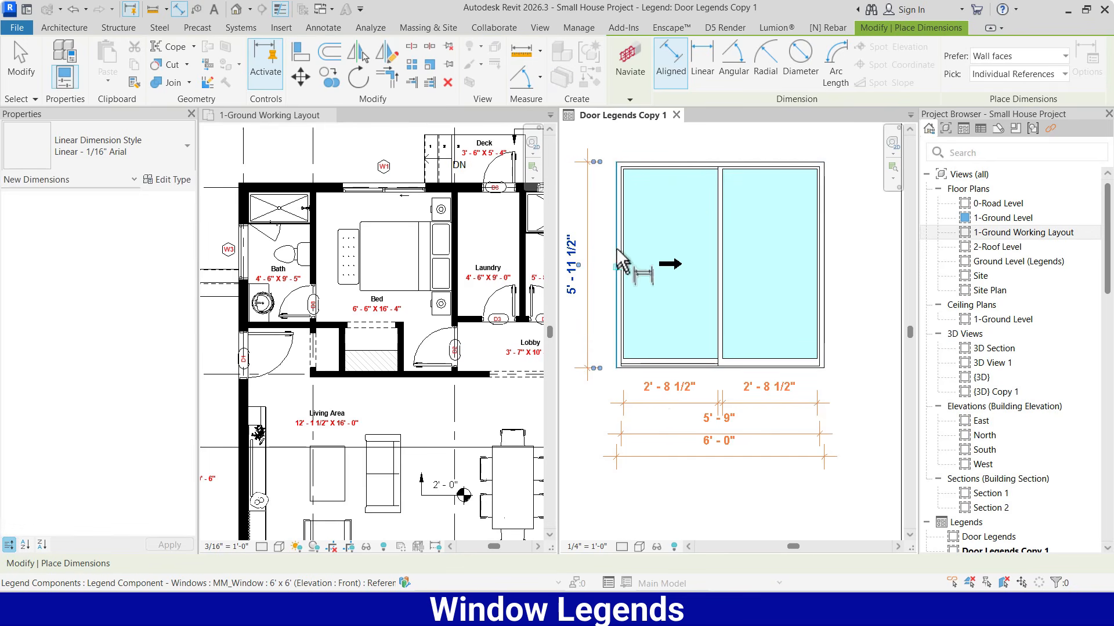
Add a chained vertical dimension right of the window through the outer and inner frame edges at its head and sill, and finish dimensioning
left_click(812, 164)
scroll(804, 167, "up", 4)
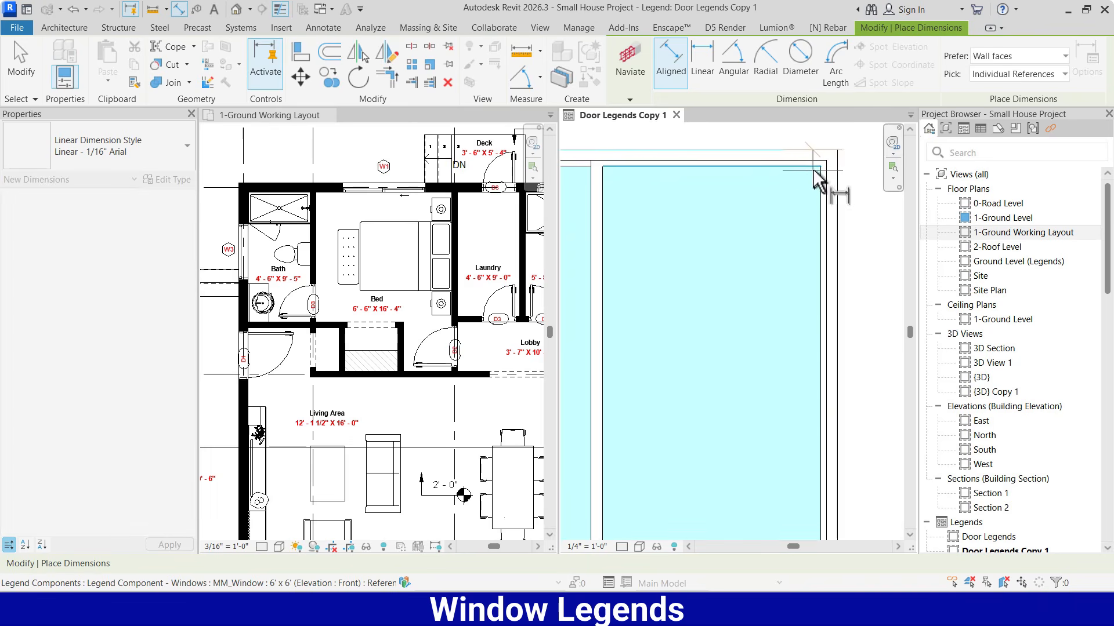
scroll(814, 168, "down", 3)
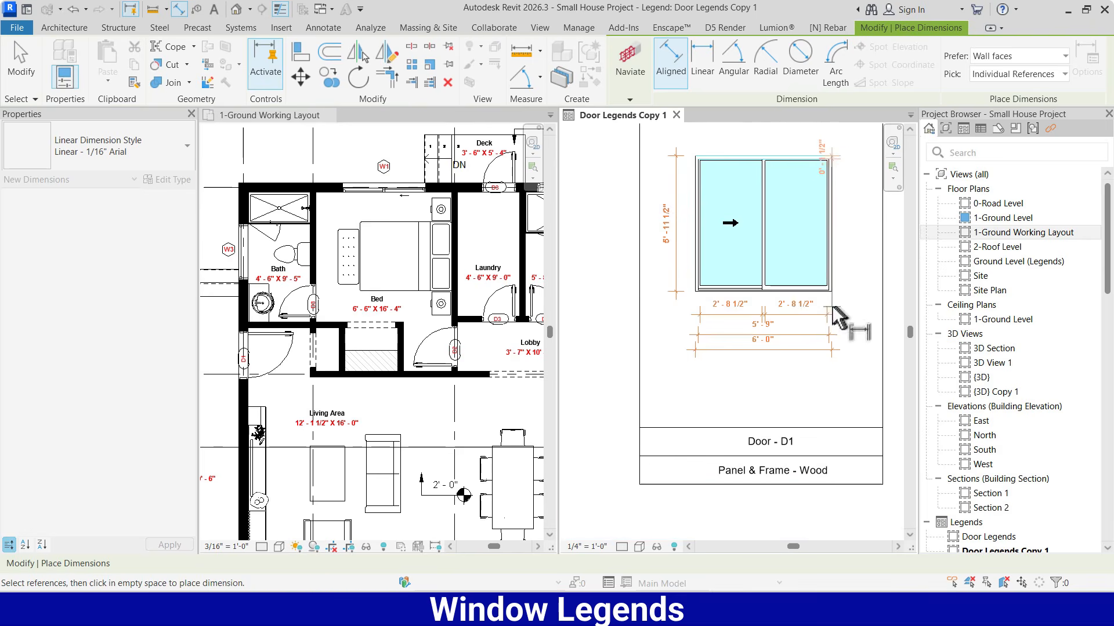
scroll(833, 311, "up", 3)
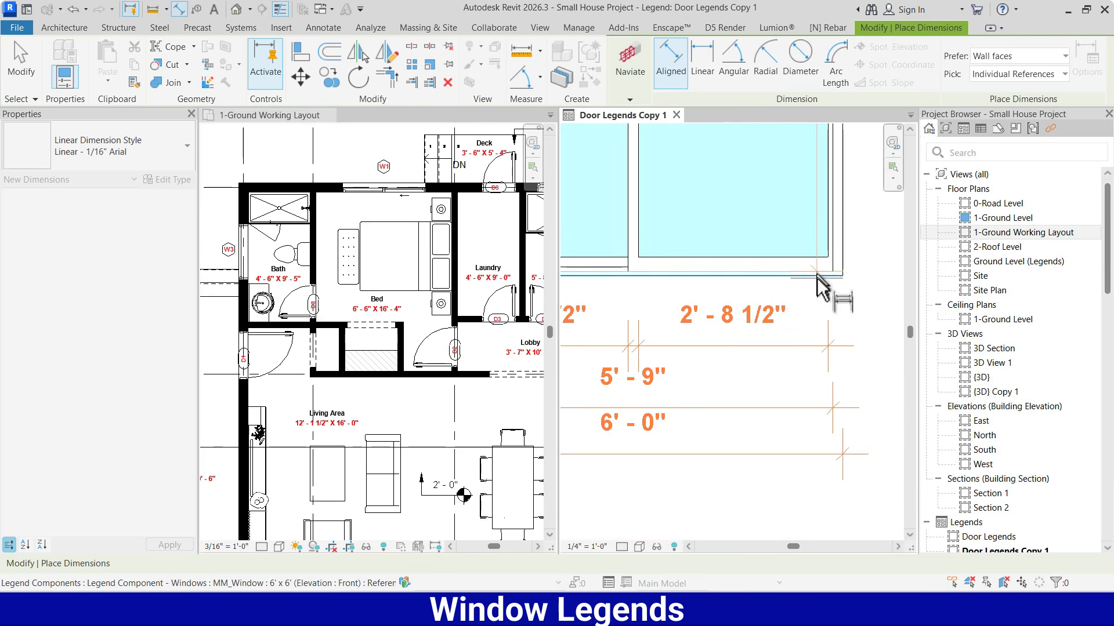
scroll(818, 281, "down", 4)
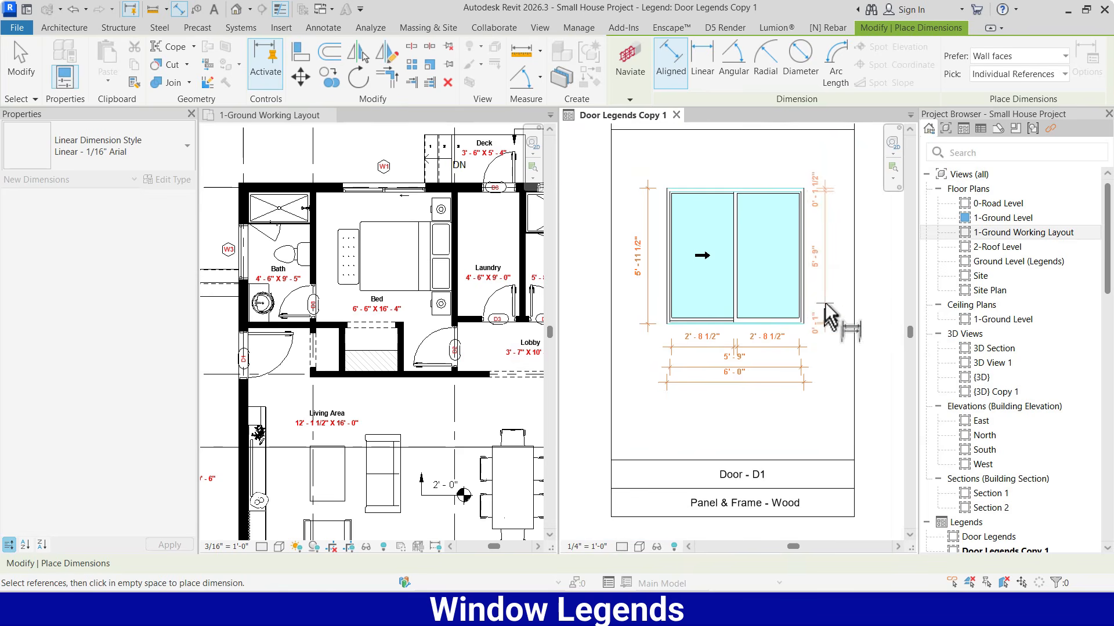
left_click(828, 292)
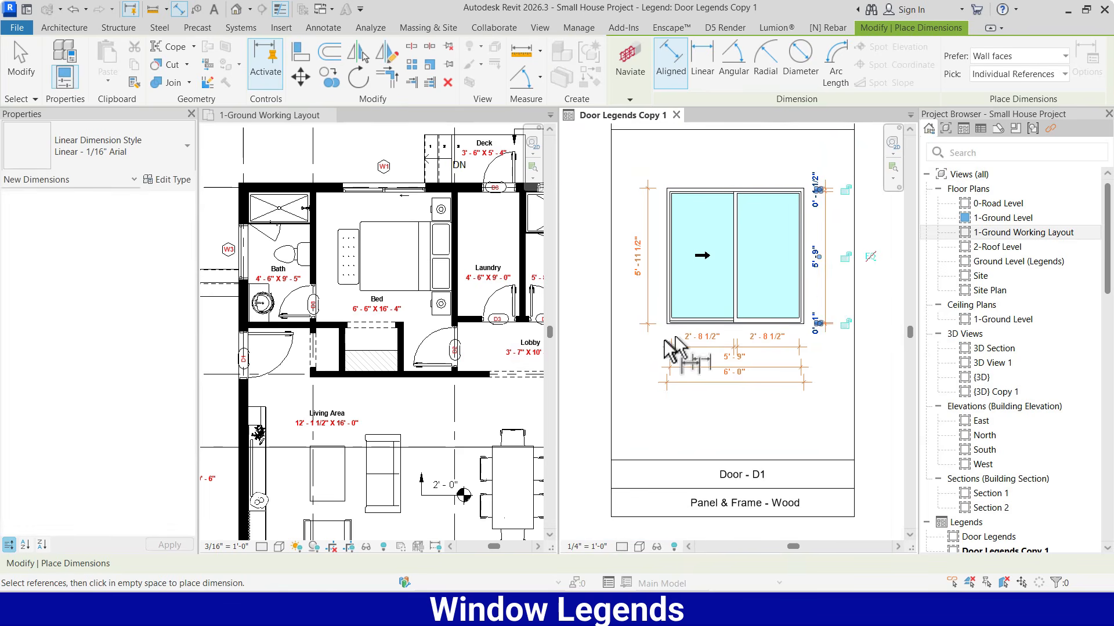
scroll(666, 392, "down", 1)
scroll(597, 211, "down", 2)
scroll(725, 278, "up", 3)
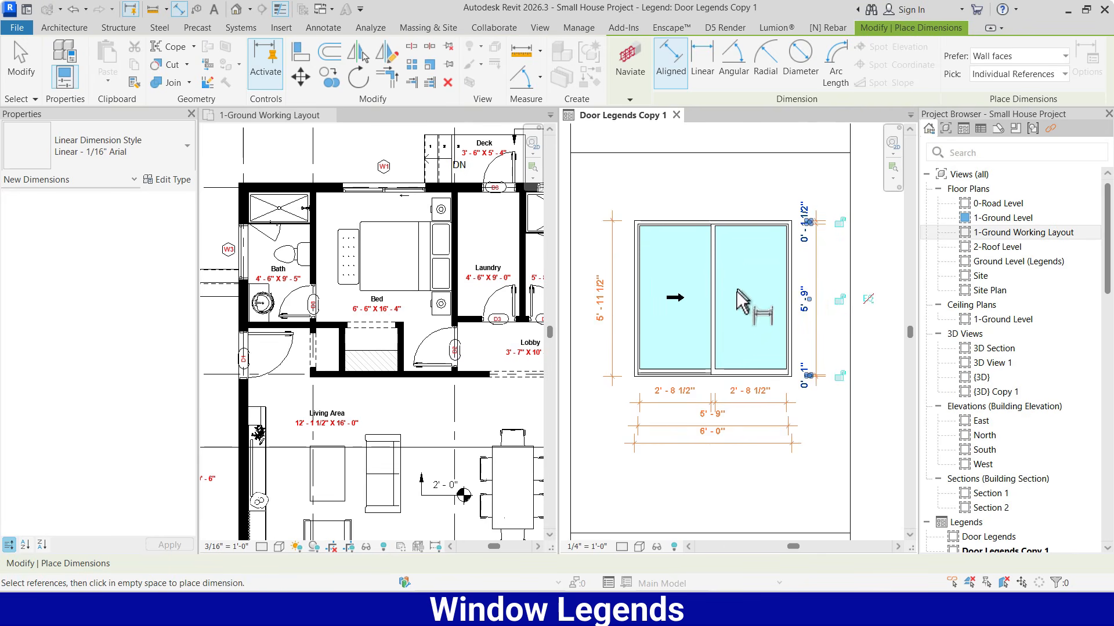
scroll(771, 319, "down", 1)
scroll(723, 392, "up", 2)
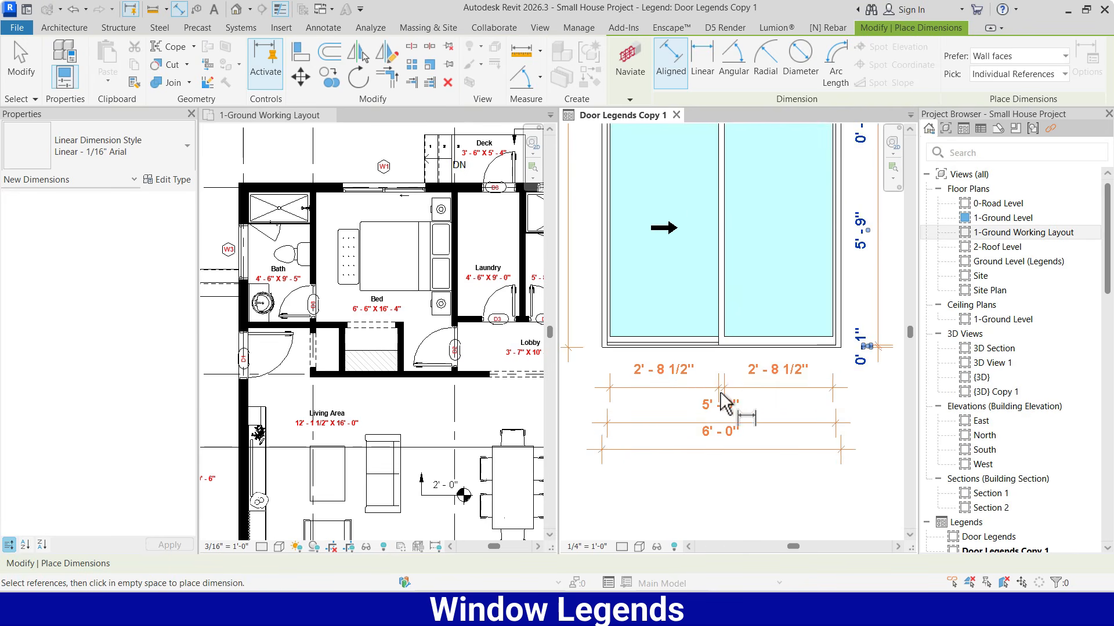
scroll(728, 392, "down", 2)
key("Escape")
key("Escape")
Open the "Door - D1" title text below the window elevation for editing
scroll(632, 322, "up", 2)
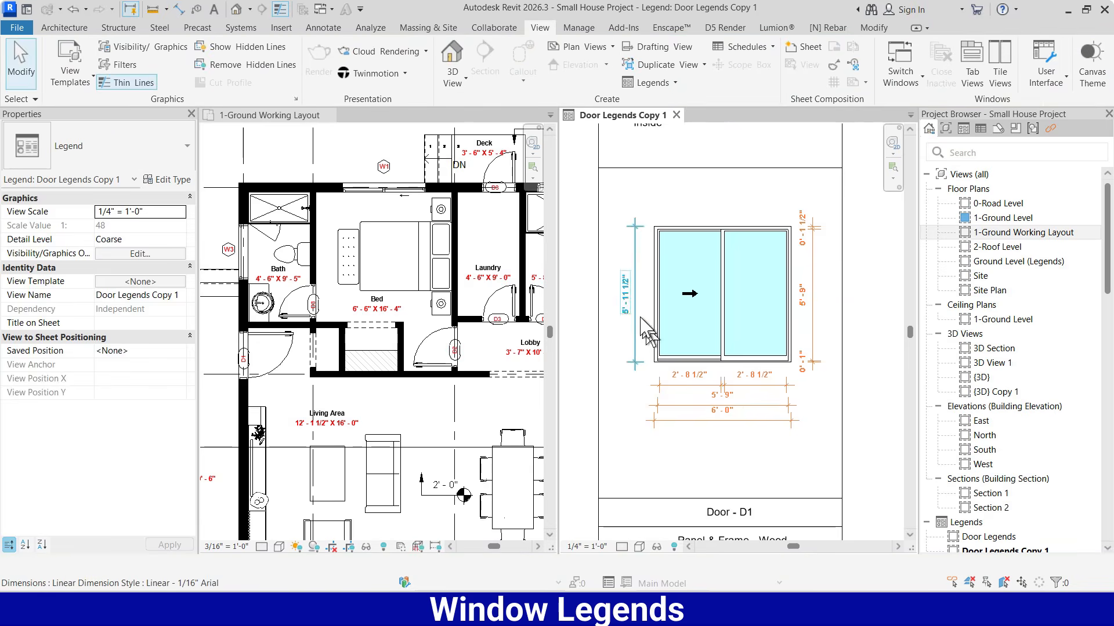
scroll(835, 377, "down", 4)
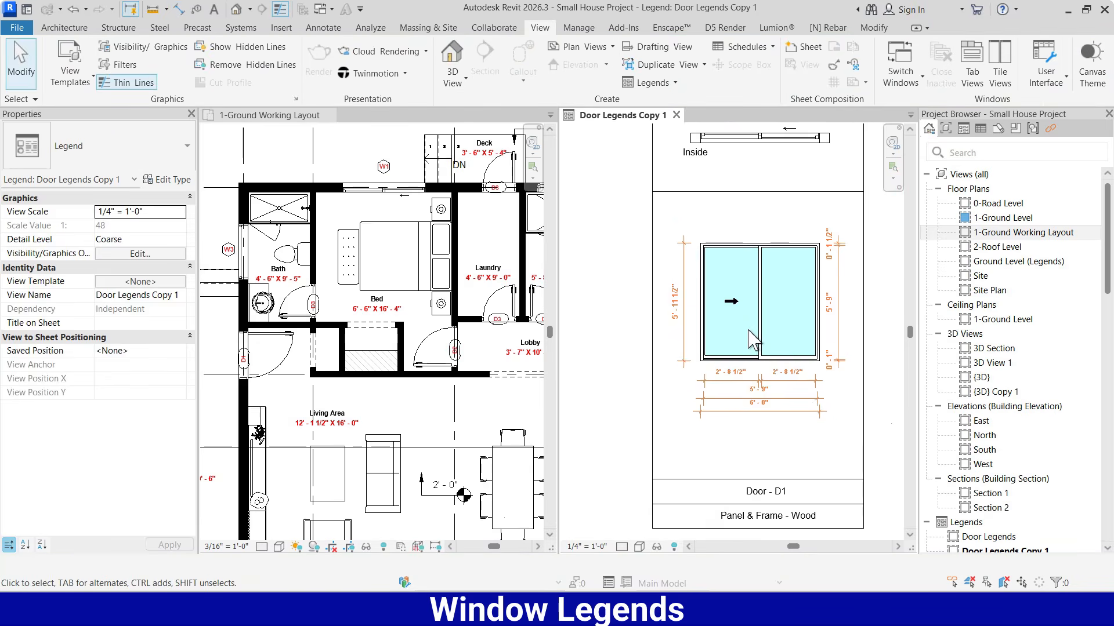
scroll(771, 453, "up", 2)
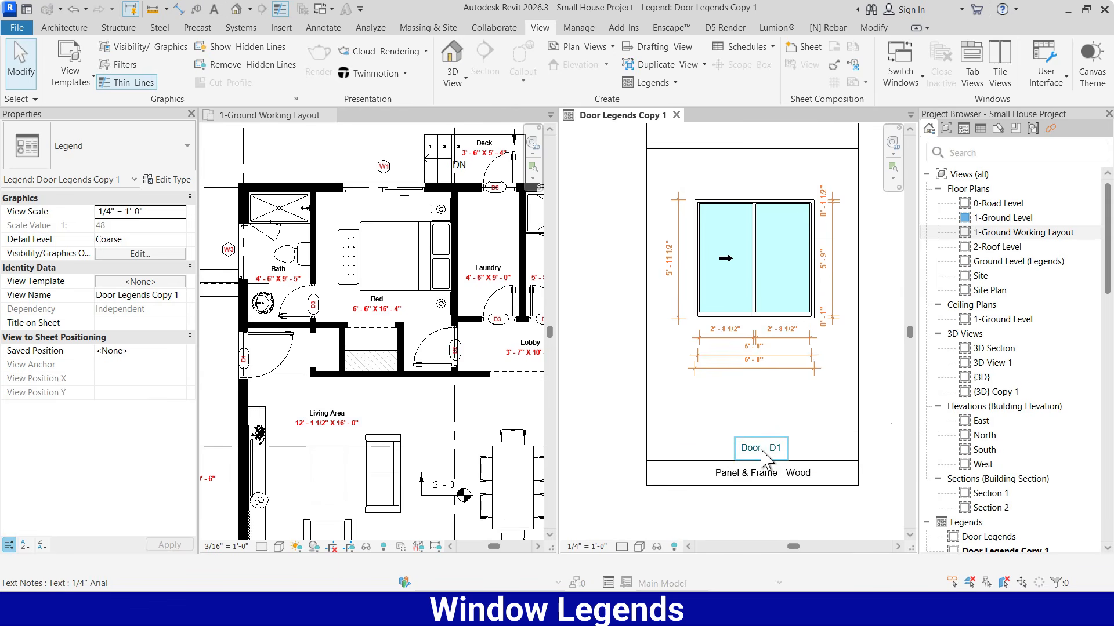
left_click(761, 454)
left_click(761, 453)
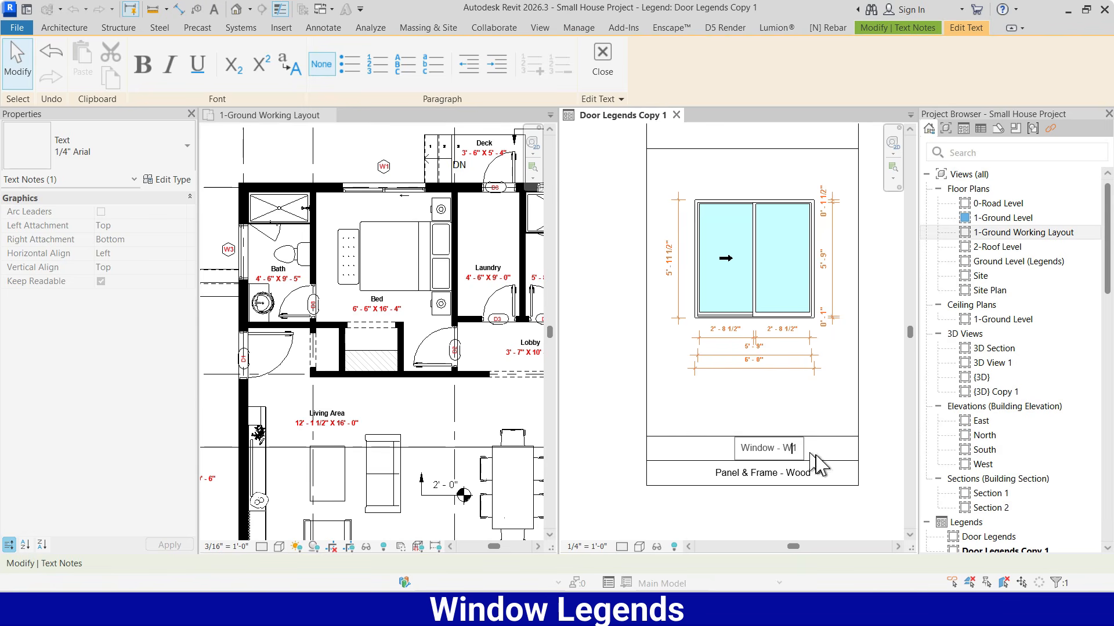
Set the title below the elevation to "Window - W1" and the material note to "Panel - Glass & Frame - Aluminium"
left_click(775, 418)
scroll(757, 413, "down", 1)
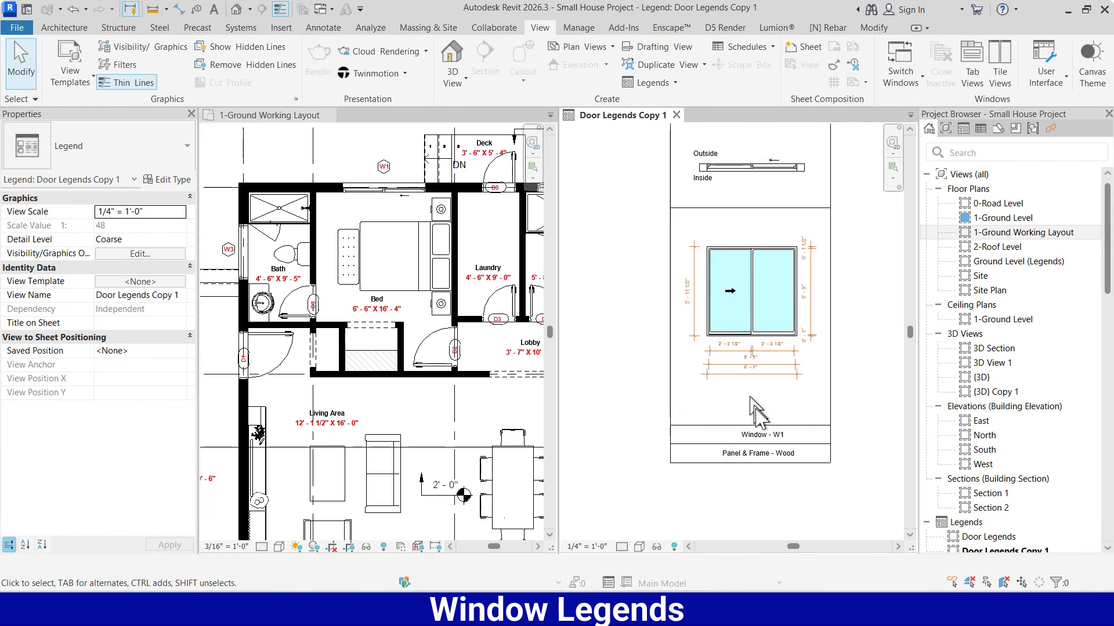
scroll(765, 453, "up", 2)
scroll(736, 447, "up", 1)
double_click(721, 434)
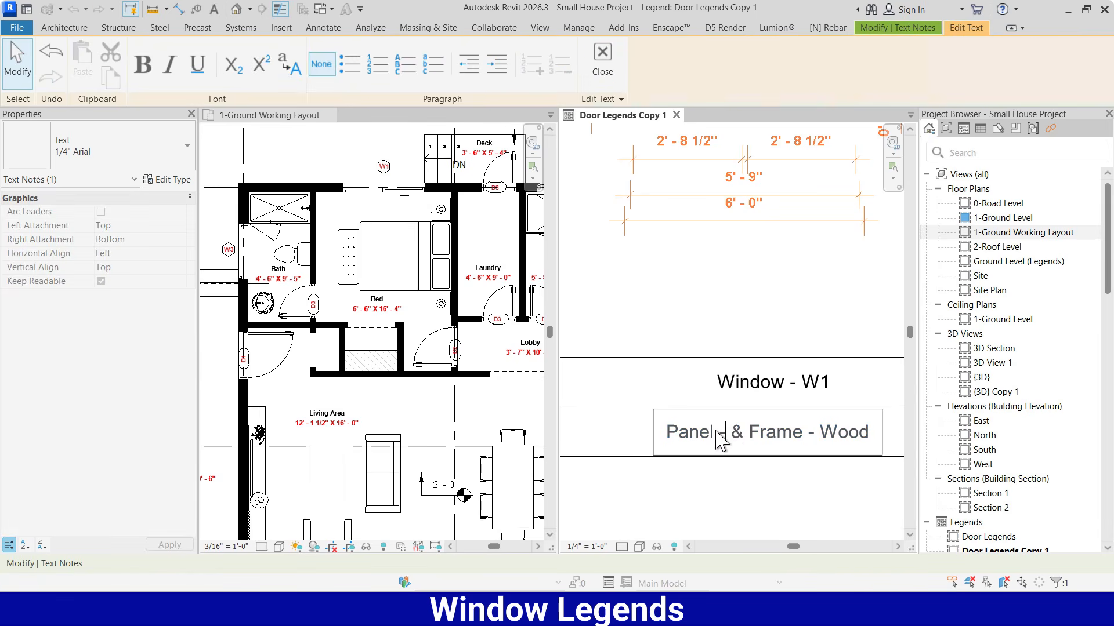
type("- ")
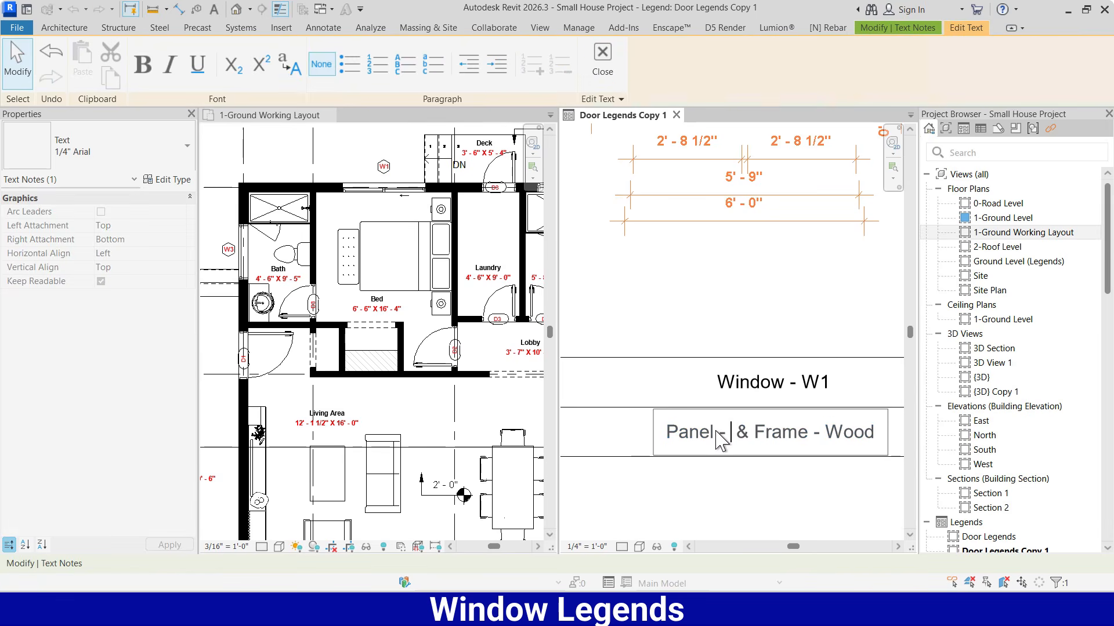
type("Glass")
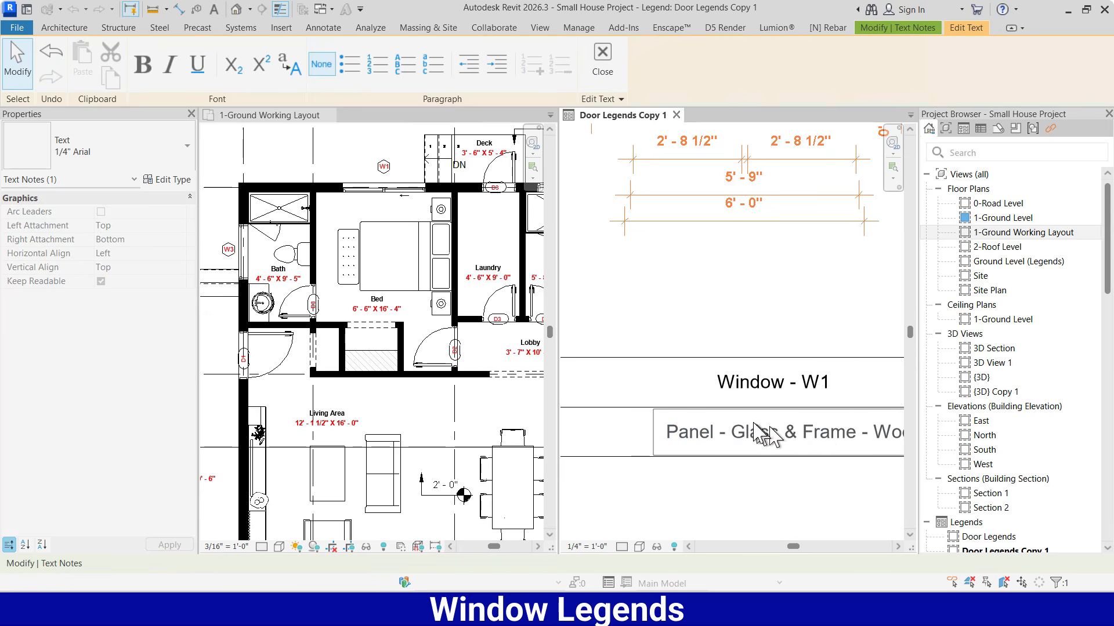
scroll(702, 424, "down", 1)
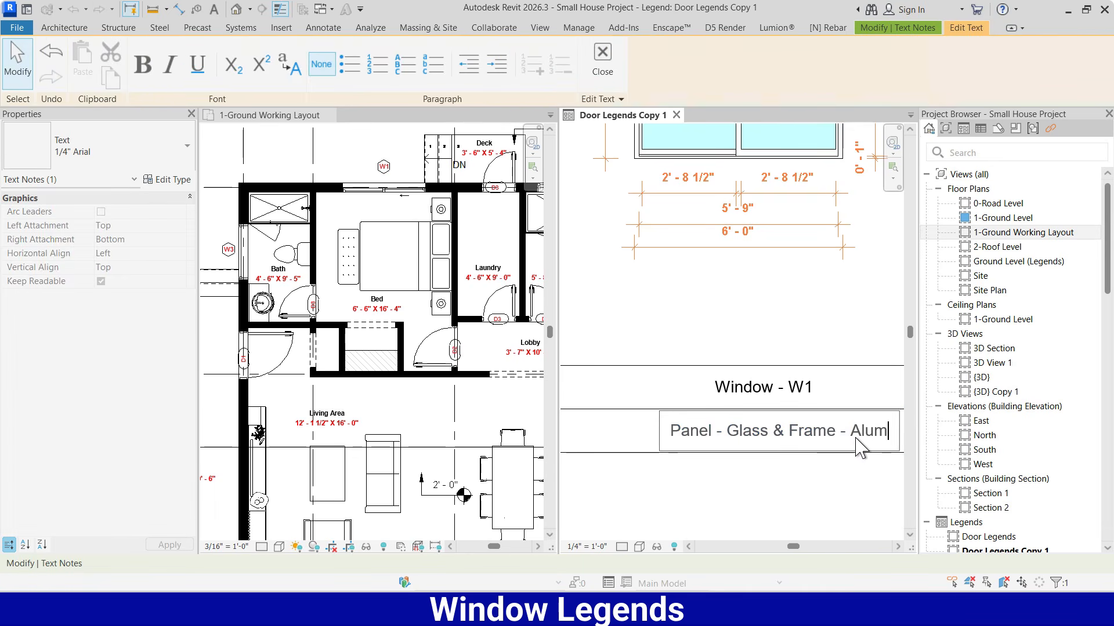
type("ium")
left_click(863, 385)
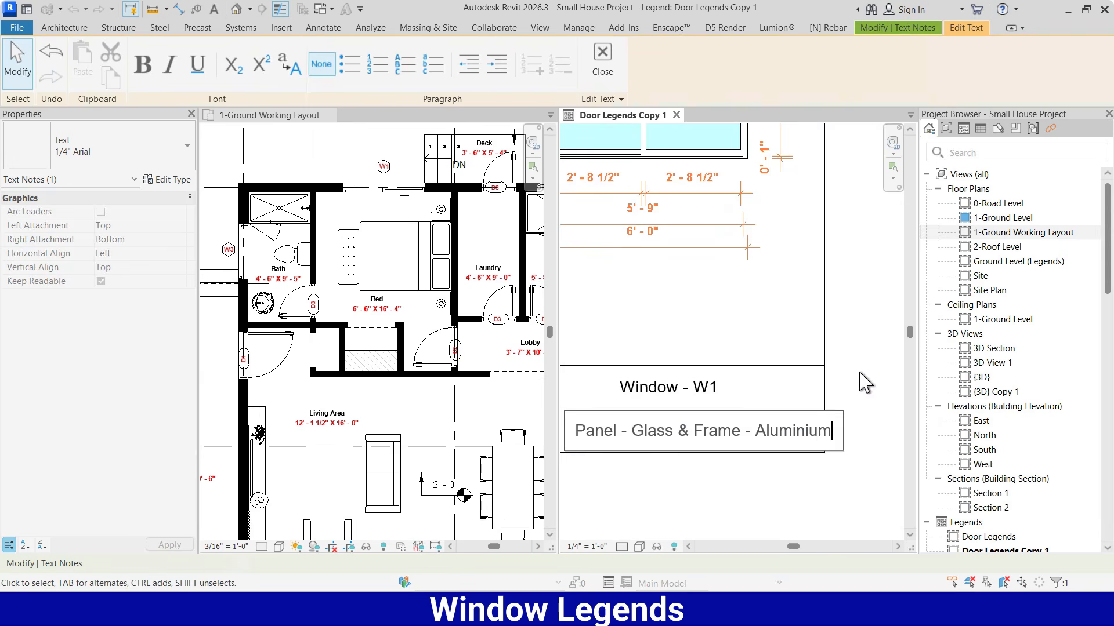
scroll(871, 389, "down", 2)
left_click(872, 390)
Shift the material note and the "Window - W1" title left to centre them within their rows
left_click(720, 412)
left_click_drag(694, 397, 665, 397)
left_click(696, 338)
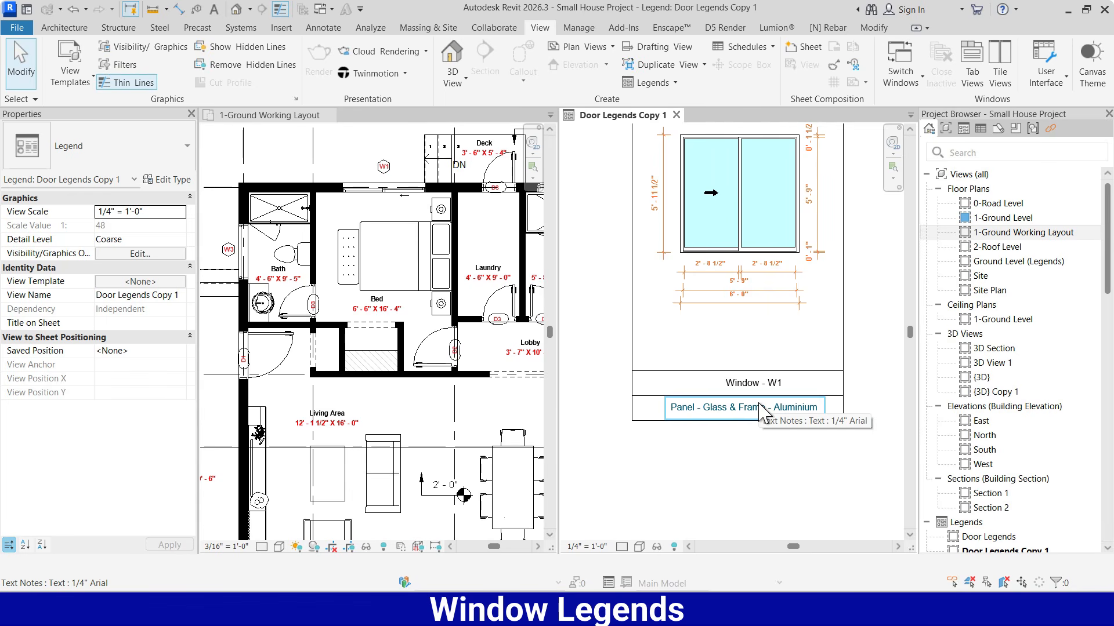
left_click(747, 381)
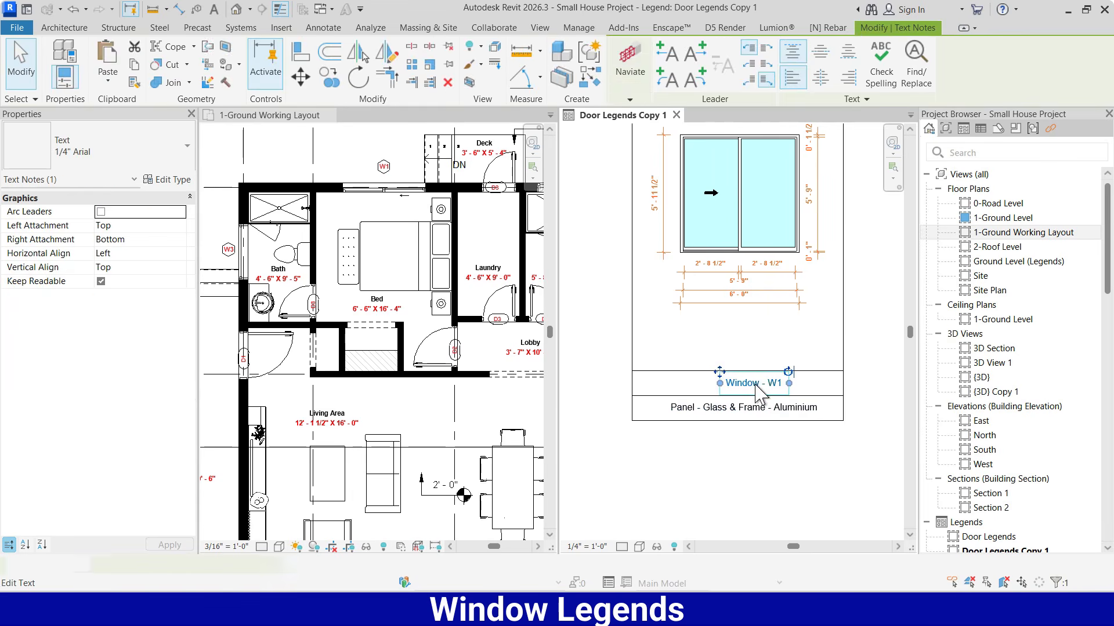
left_click(827, 461)
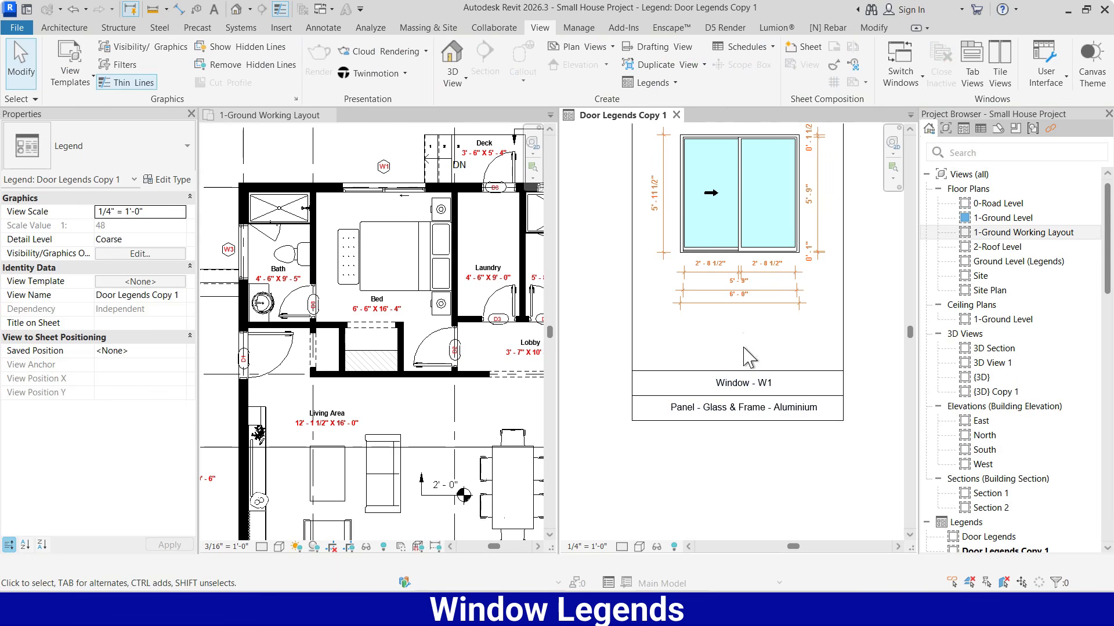
Copy the legend frame's bottom line straight down by 1' - 3" to form an additional row
scroll(749, 342, "up", 2)
scroll(774, 325, "up", 1)
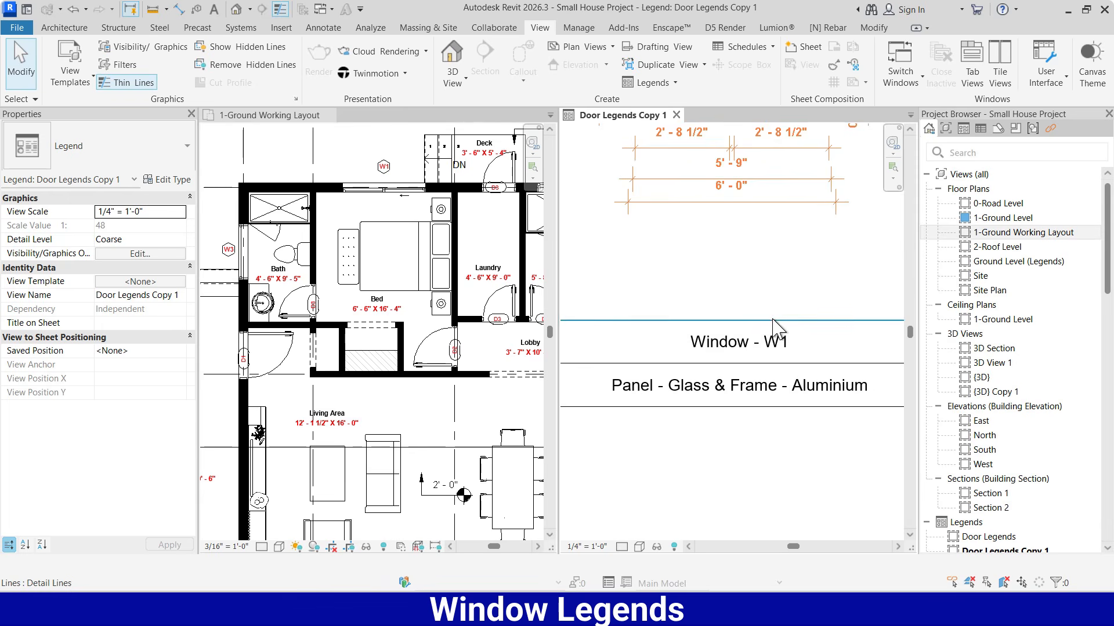
scroll(775, 330, "down", 1)
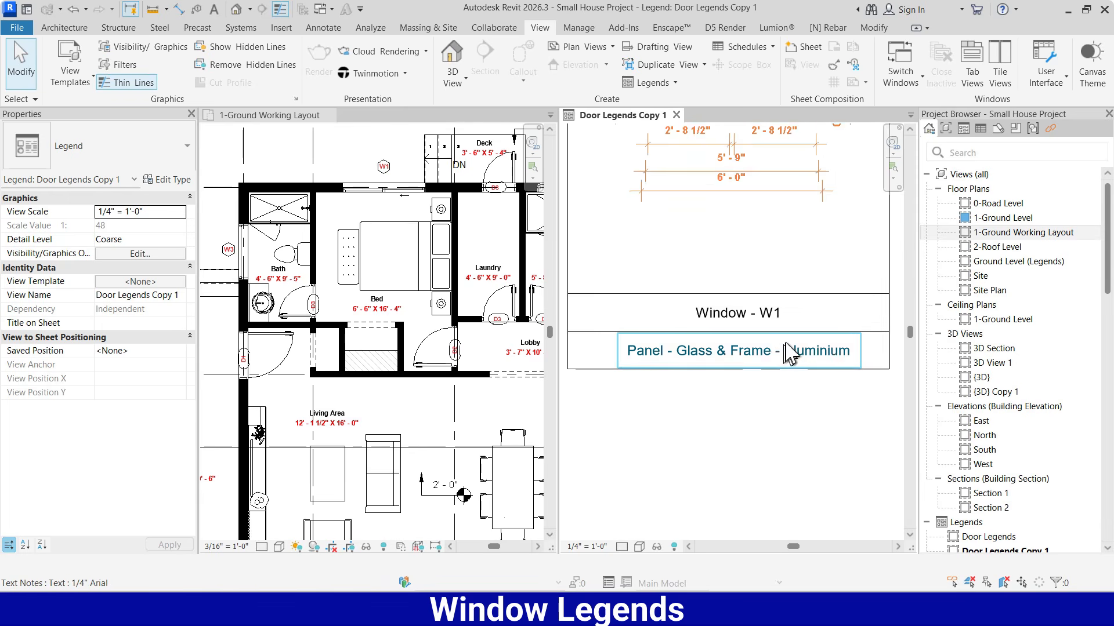
scroll(791, 354, "down", 1)
left_click(771, 358)
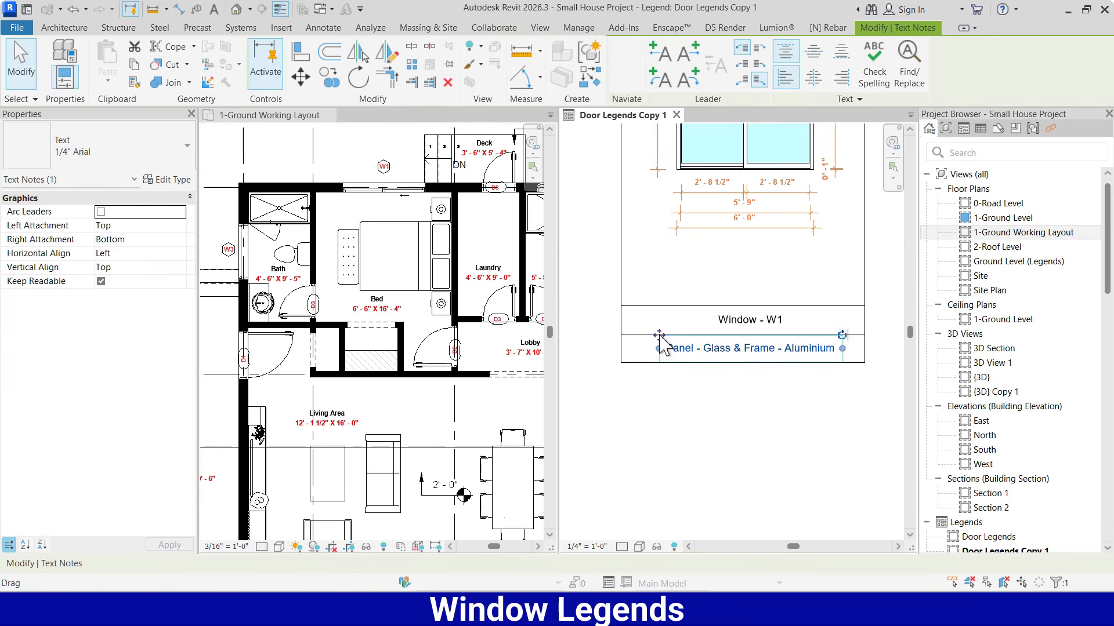
left_click(636, 364)
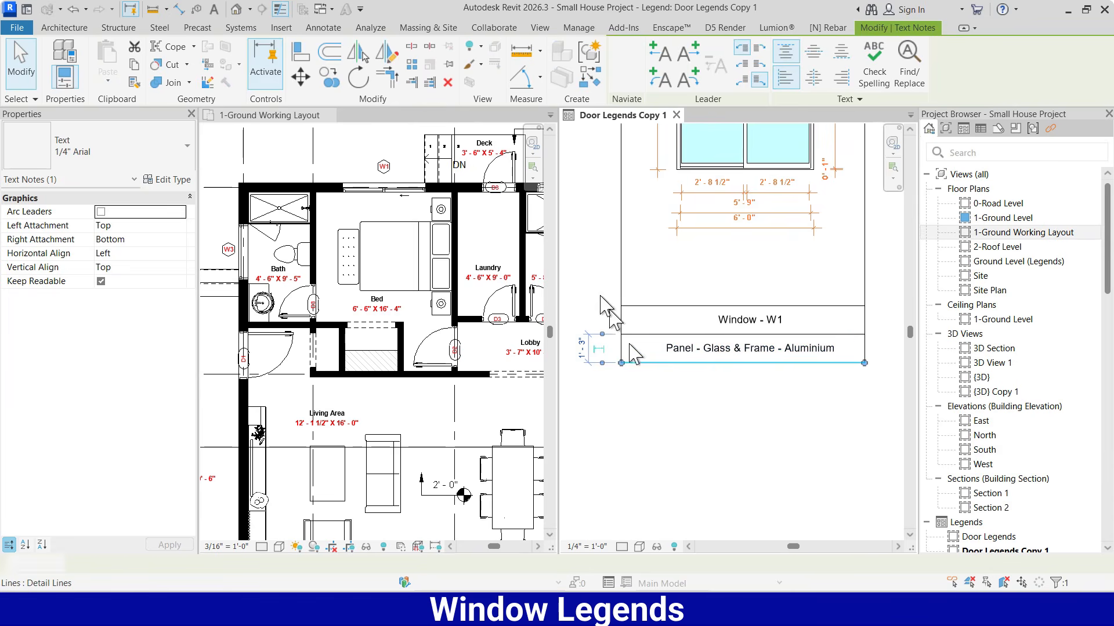
left_click(330, 80)
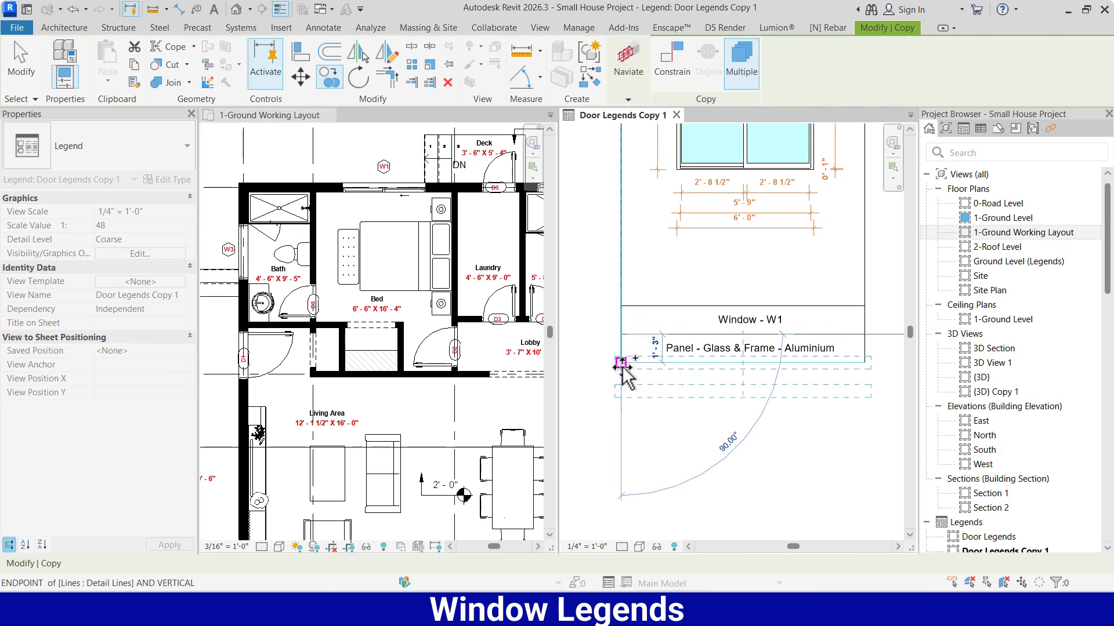
left_click(661, 390)
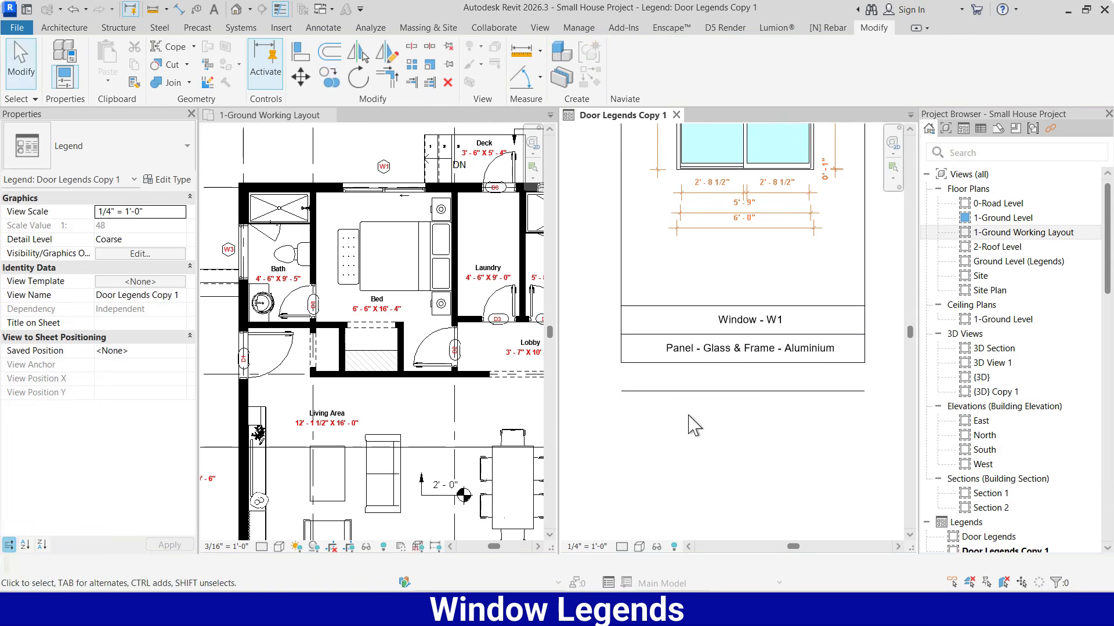
Trim/extend the frame's left and right side lines to corners with the copied bottom line
left_click(621, 350)
left_click(639, 387)
left_click(866, 347)
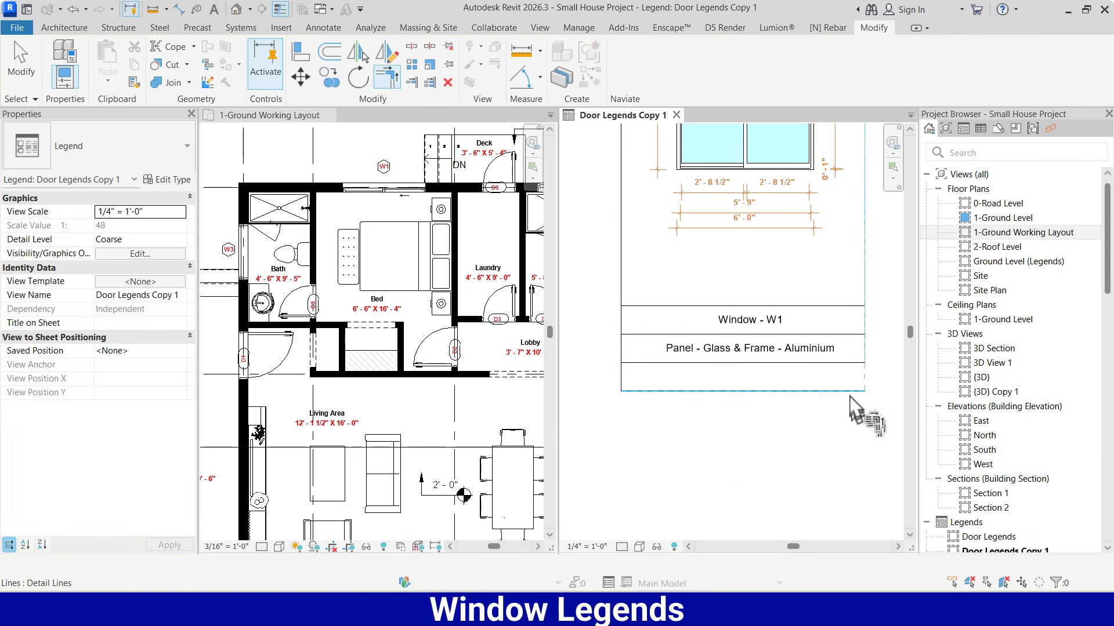
Move the material note down into the new bottom row and copy the "Window - W1" title into the emptied middle row
left_click(756, 354)
left_click_drag(660, 335, 664, 364, "ctrl")
left_click(746, 325)
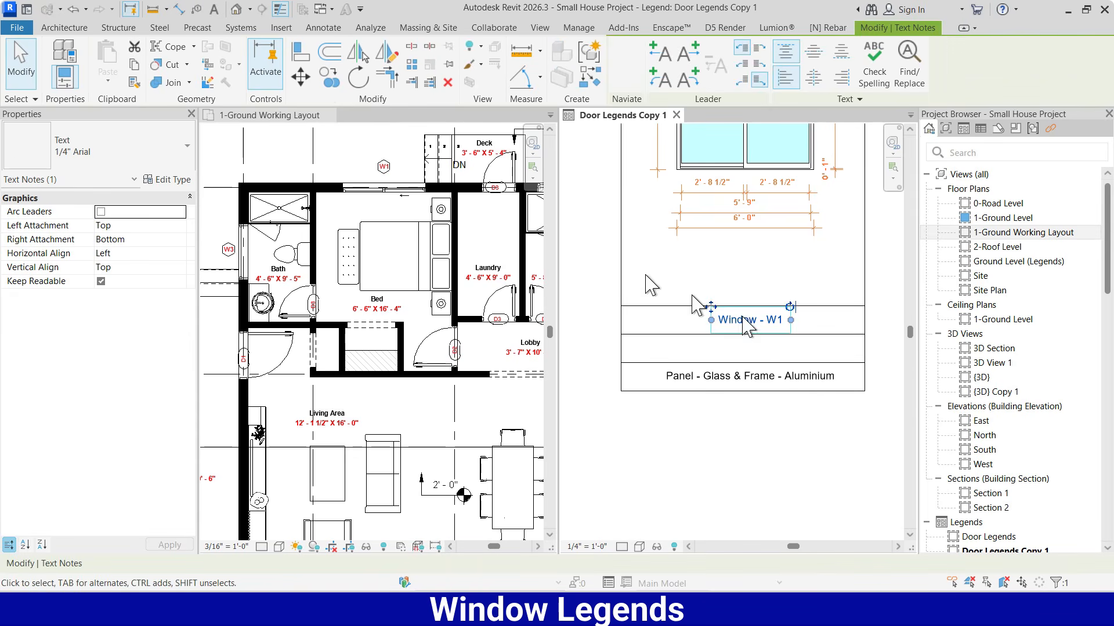
left_click(329, 76)
left_click(689, 305)
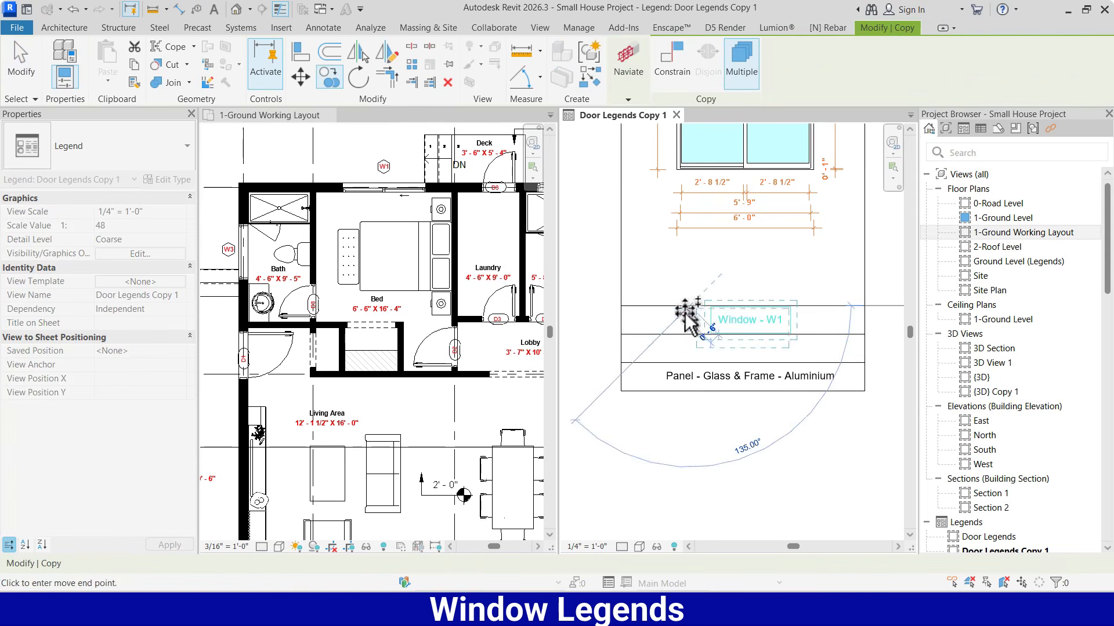
left_click(689, 334)
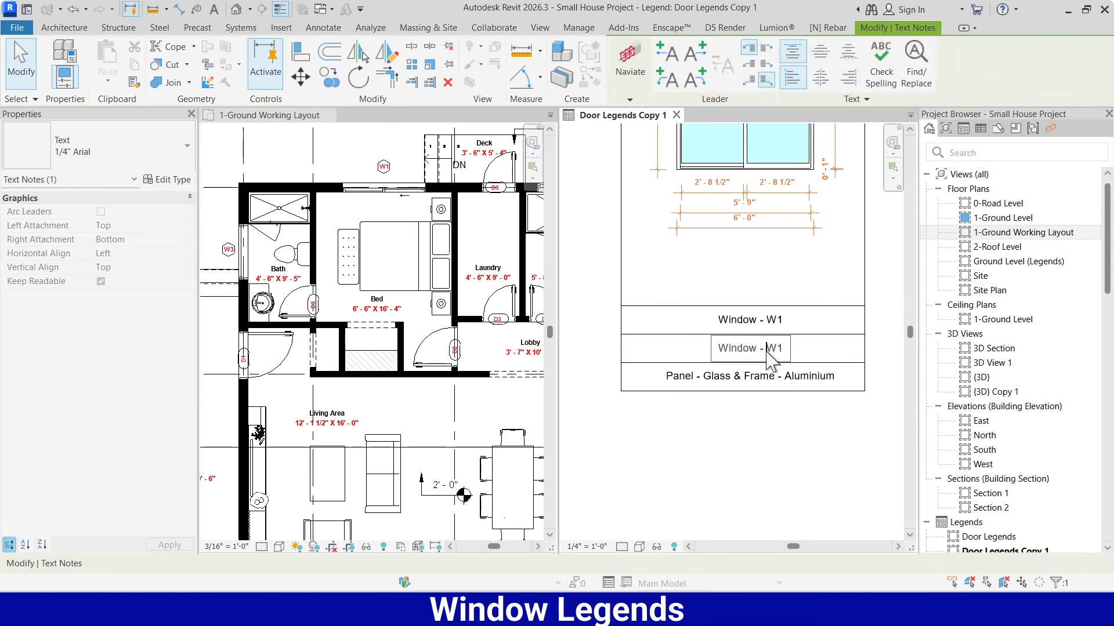
Change the copied title in the middle row to "Sliding Window"
left_click(767, 348)
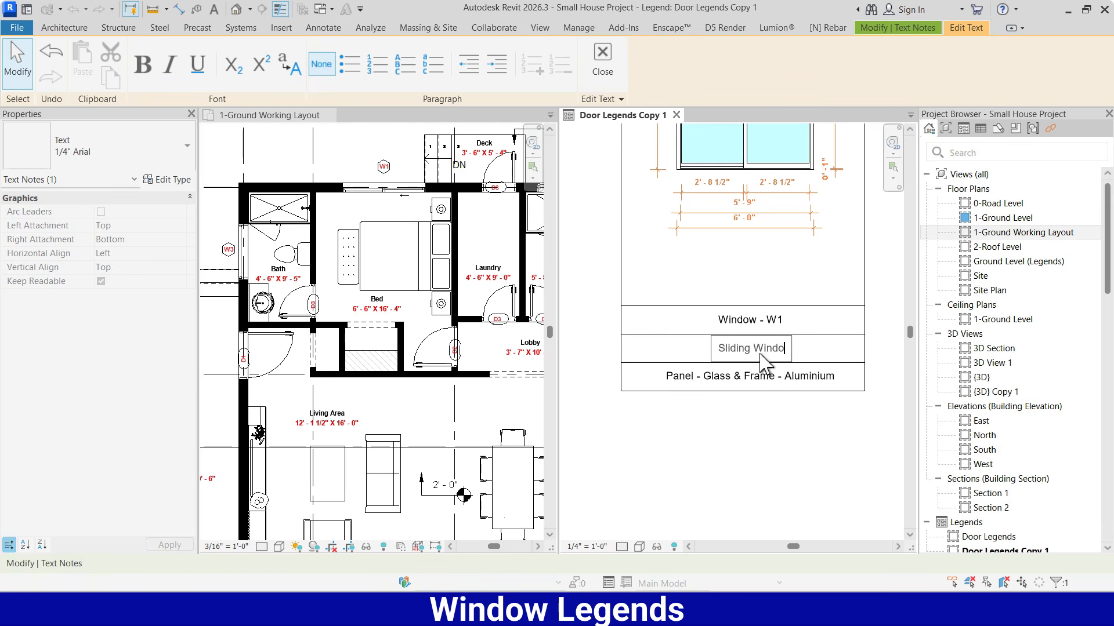
left_click(667, 295)
left_click(674, 406)
Copy the complete W1 legend with its frame, views, dimensions and labels to the right, directly adjoining the original frame
scroll(670, 417, "down", 4)
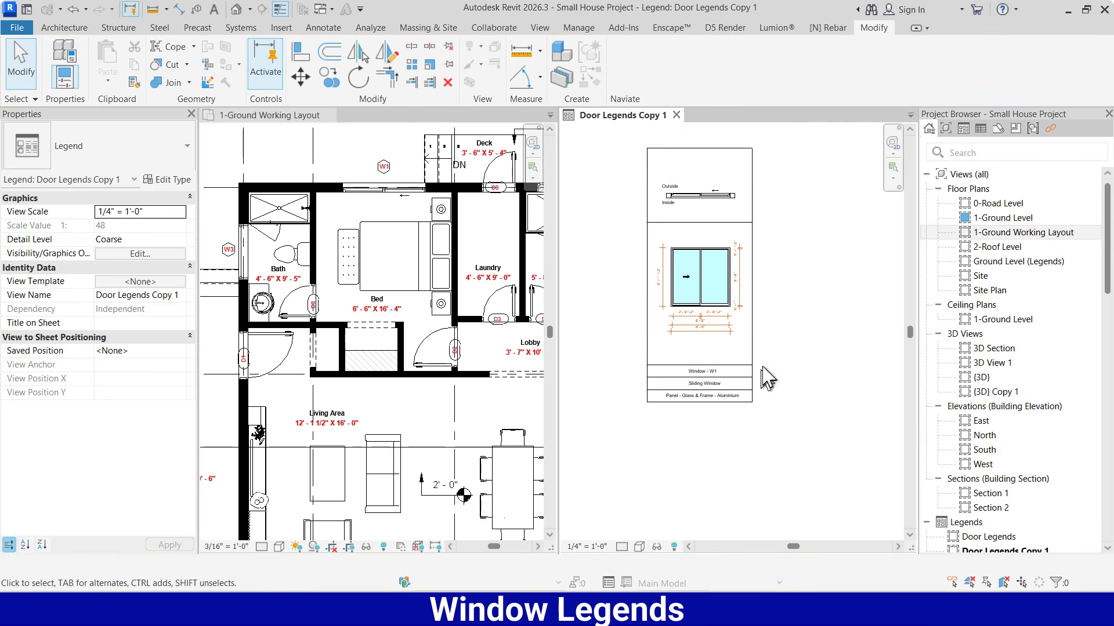
scroll(760, 232, "up", 1)
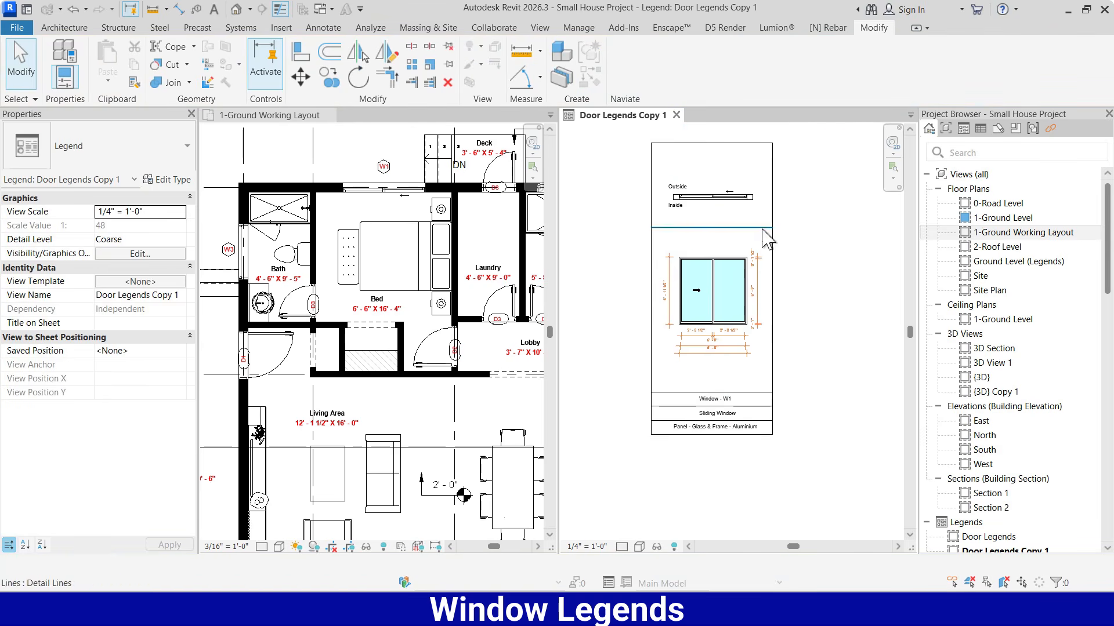
scroll(746, 331, "down", 1)
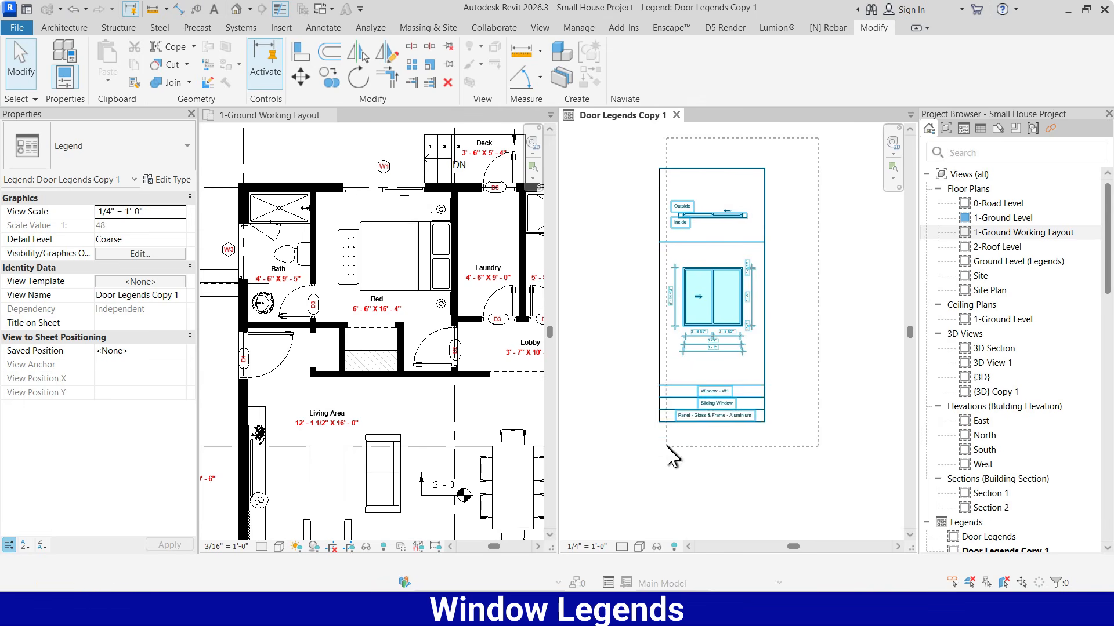
left_click_drag(667, 446, 667, 446)
left_click(329, 80)
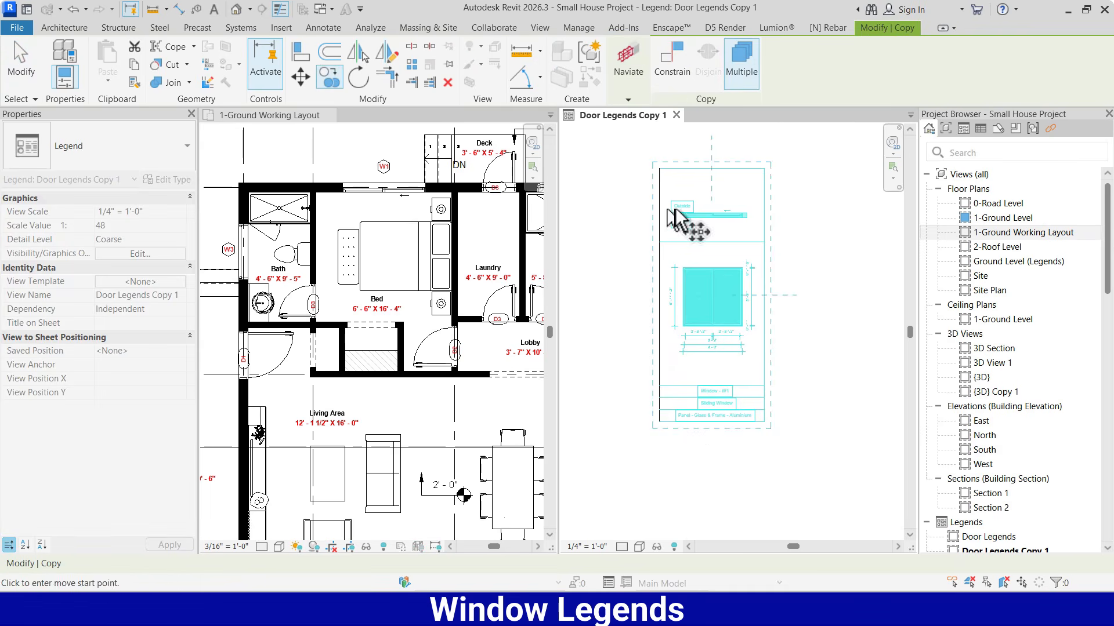
left_click(659, 169)
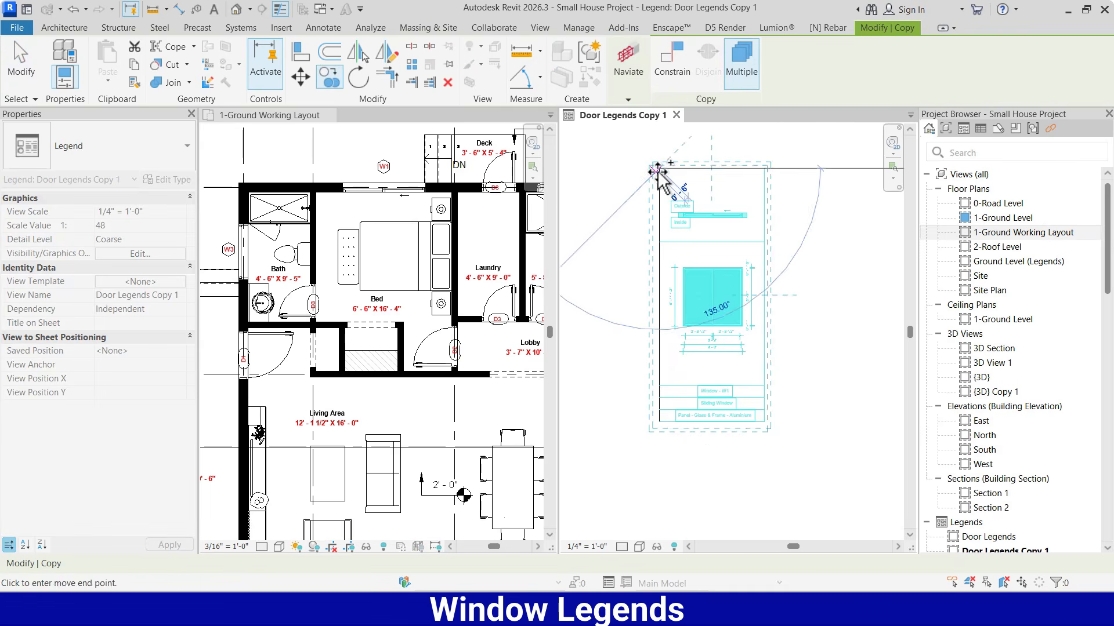
left_click(762, 168)
scroll(623, 284, "down", 2)
key("Escape")
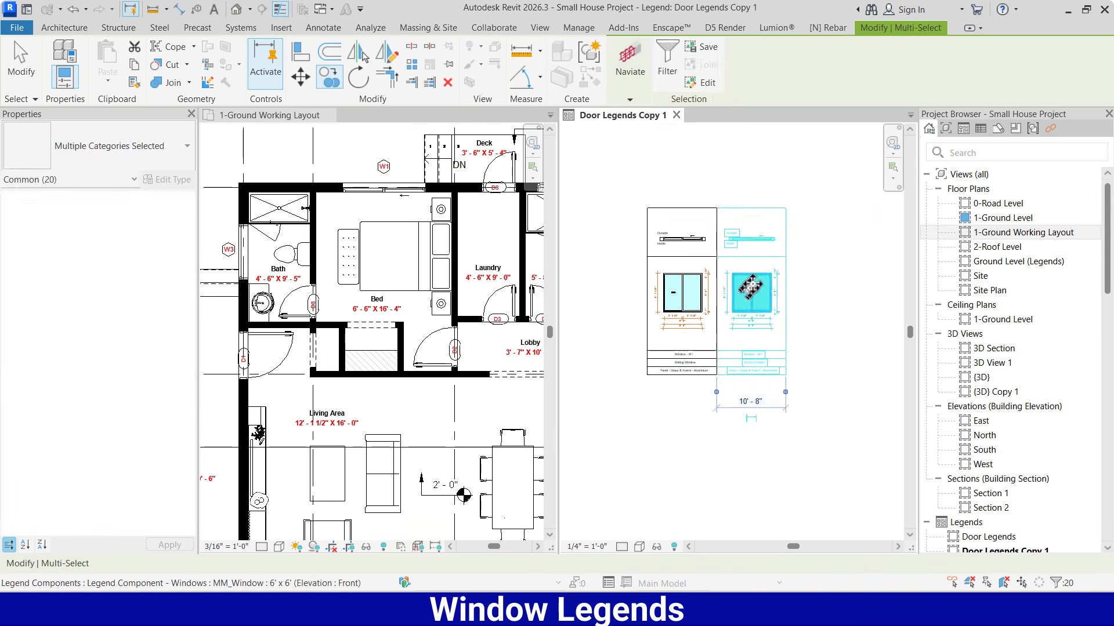
key("Escape")
Locate window W2 in the right-hand bedroom of the ground floor plan and select it to check its type
scroll(759, 265, "up", 1)
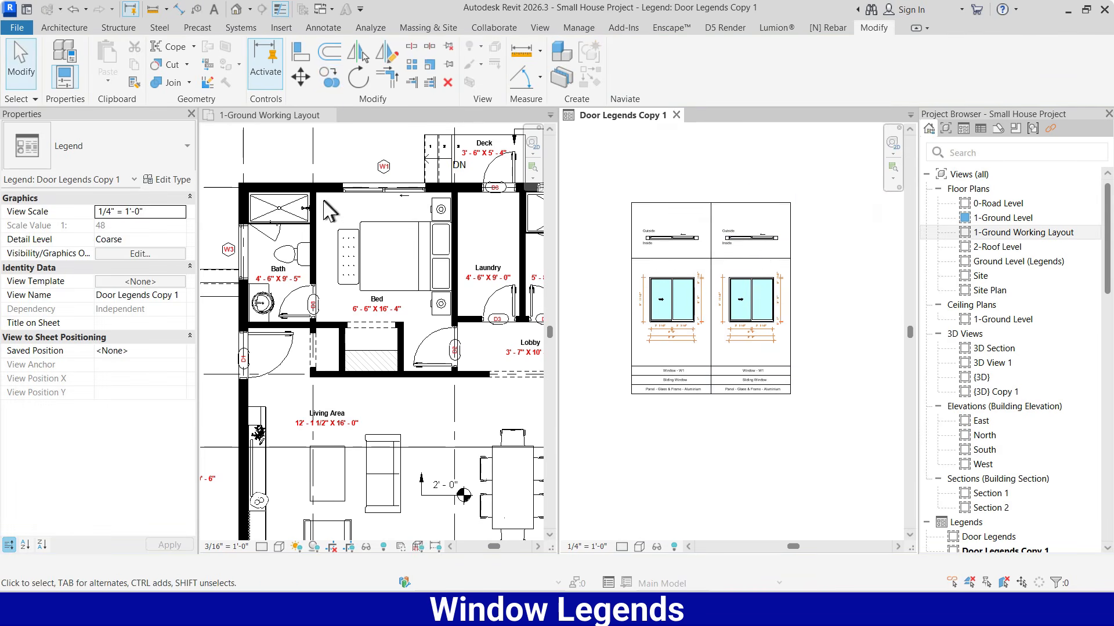
scroll(329, 212, "down", 4)
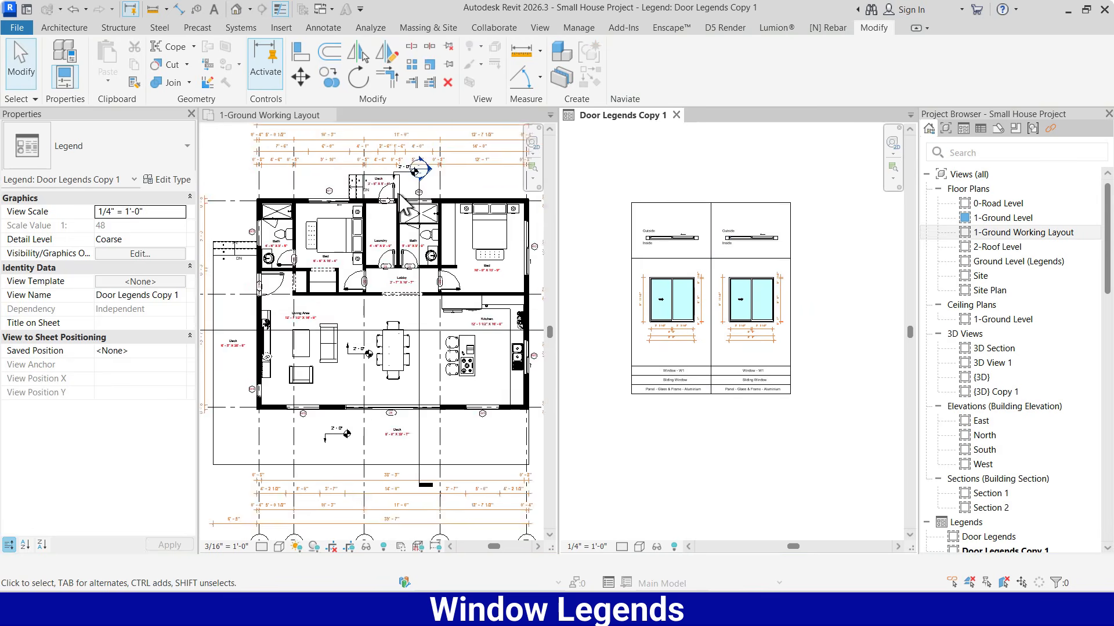
scroll(402, 201, "up", 4)
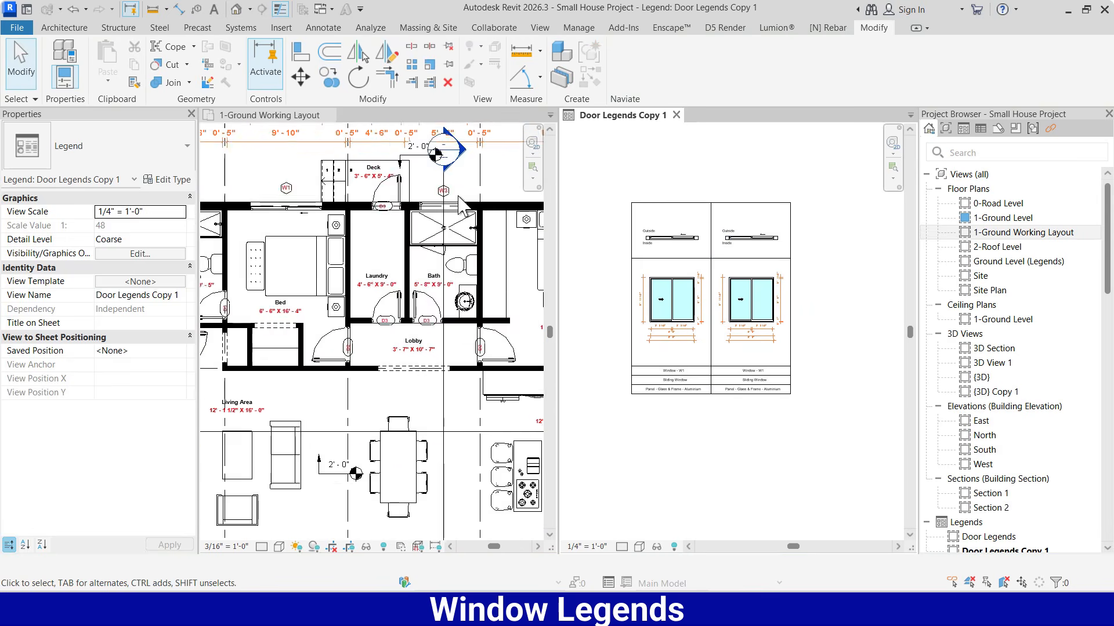
scroll(459, 197, "down", 1)
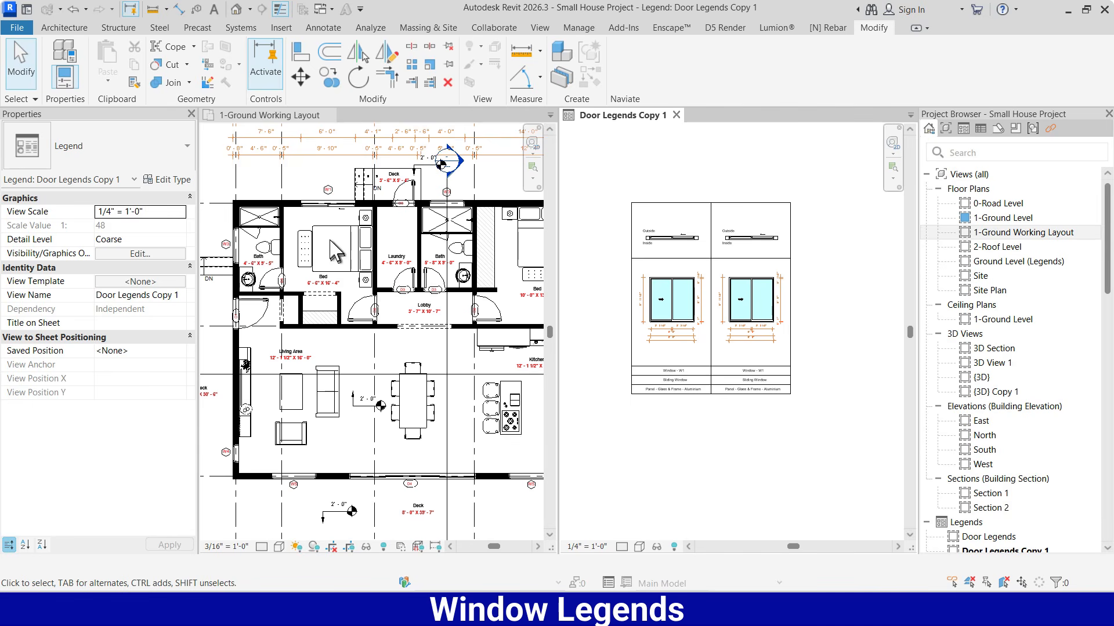
left_click(413, 229)
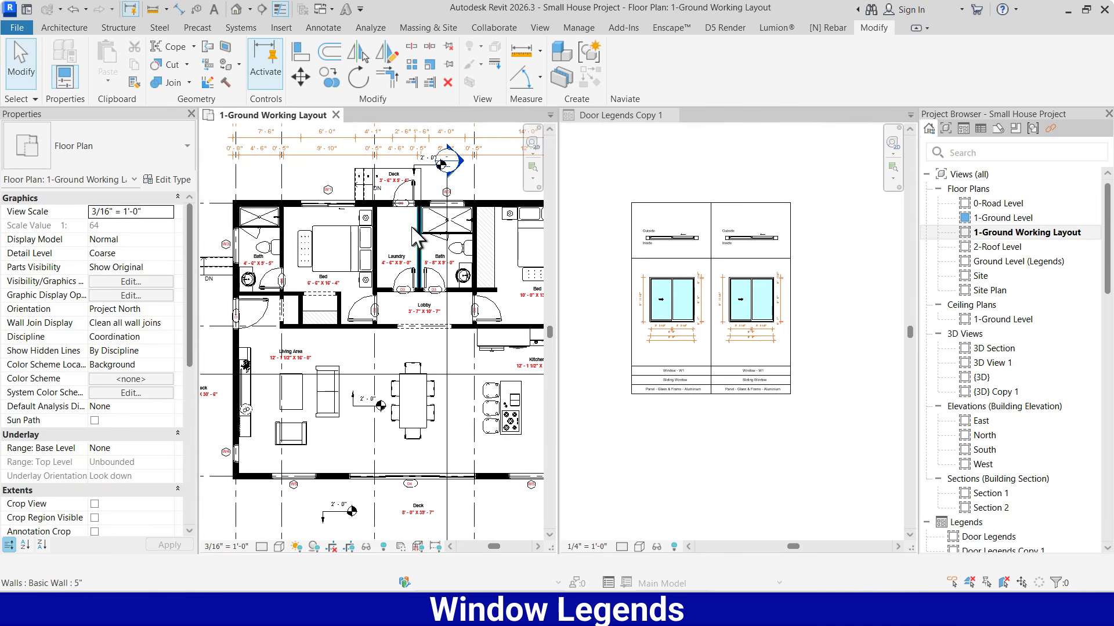
scroll(470, 279, "up", 5)
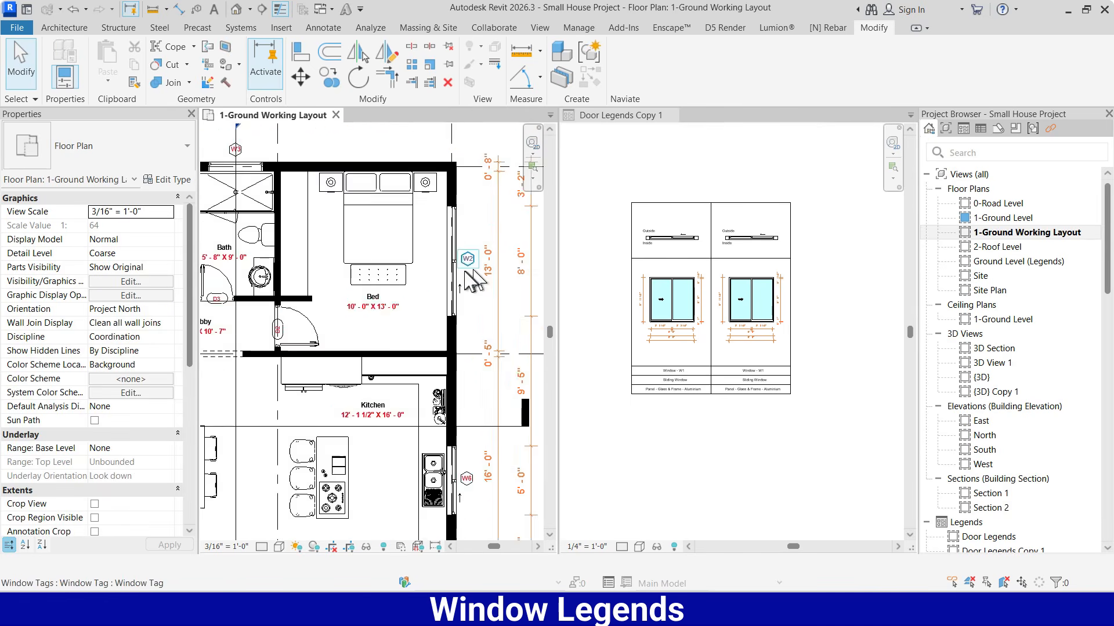
left_click(452, 253)
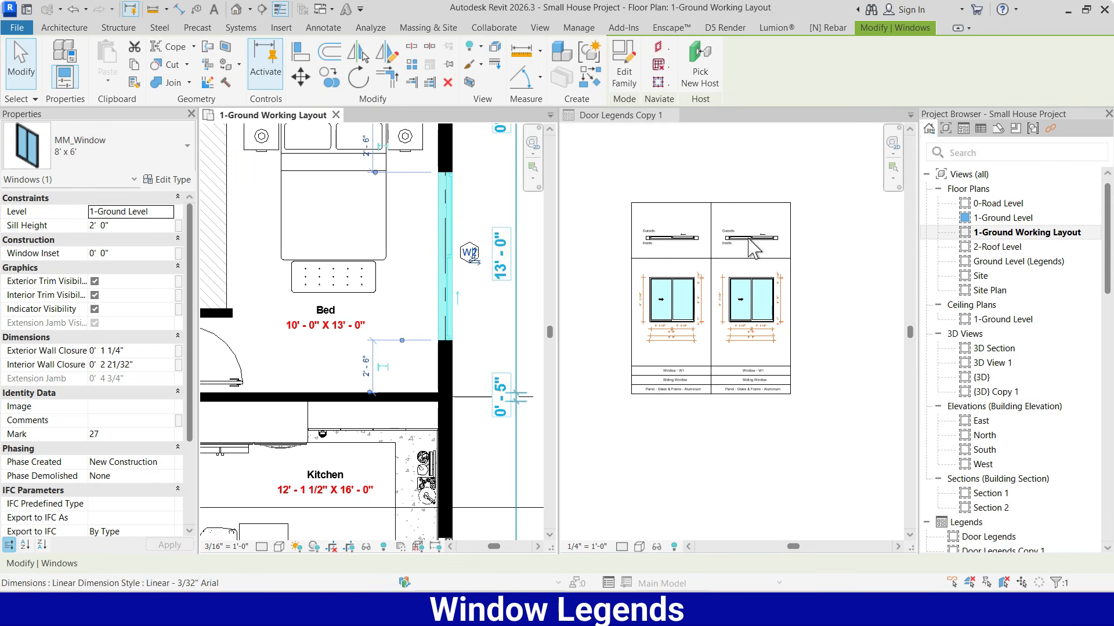
Set the copied legend's plan view component to MM_Window : 8' x 6' with a host length of 9' 0"
left_click(751, 238)
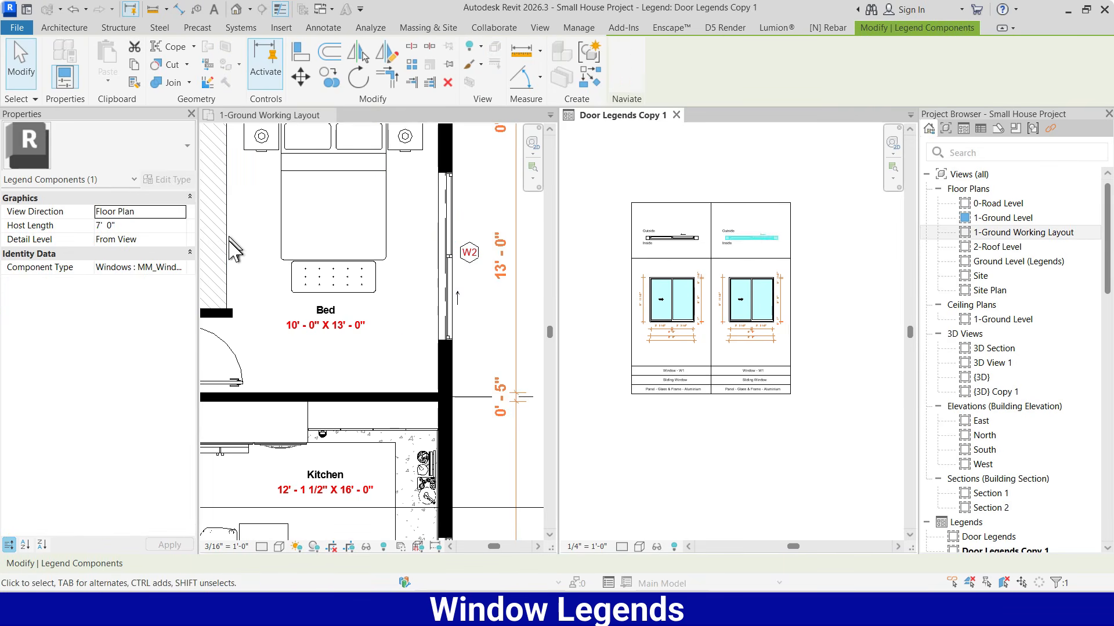
left_click(183, 268)
scroll(207, 316, "down", 1)
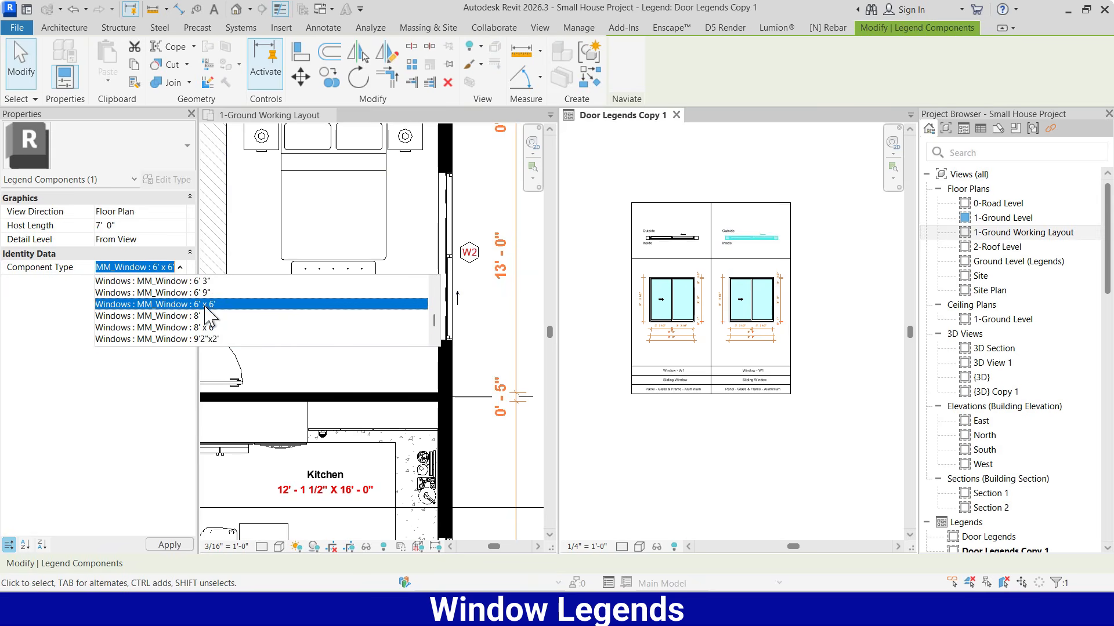
left_click(207, 338)
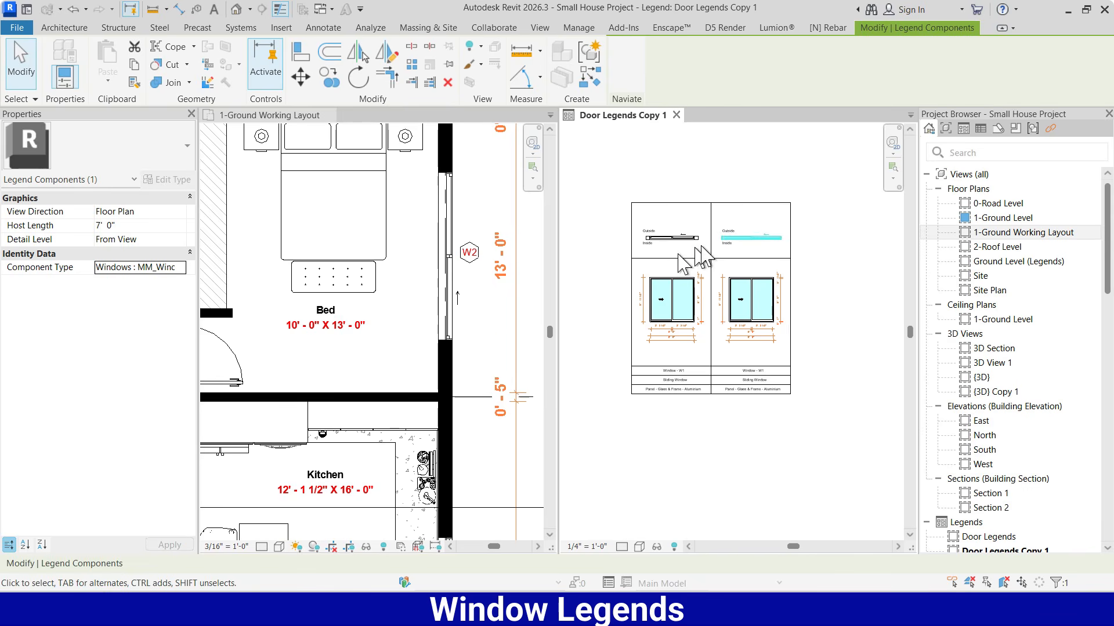
left_click(833, 248)
scroll(769, 239, "up", 3)
left_click(769, 239)
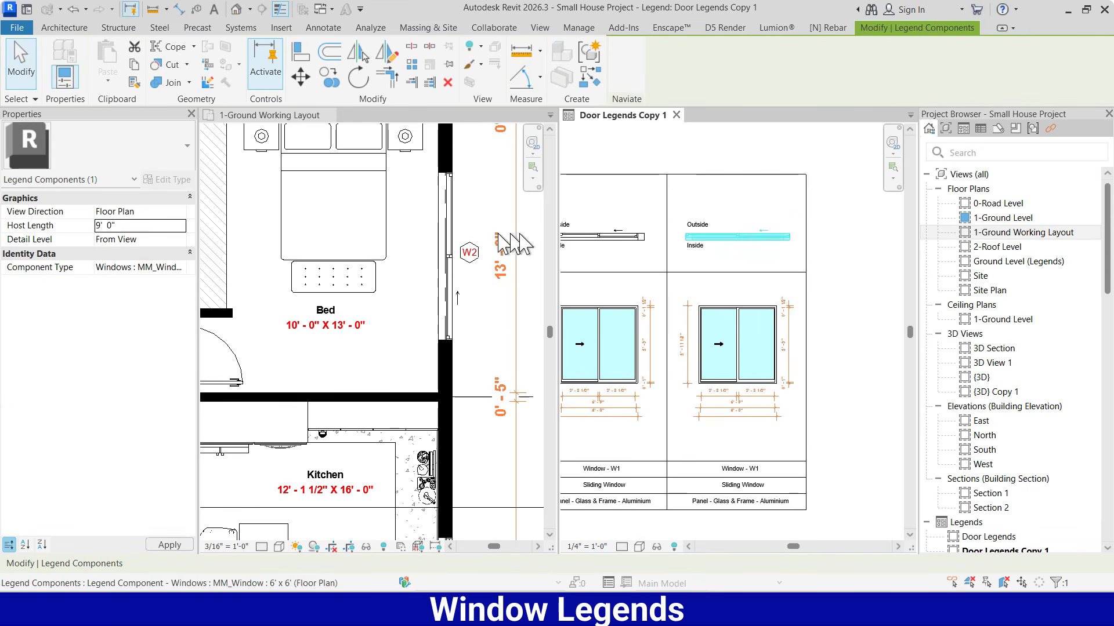
left_click(745, 141)
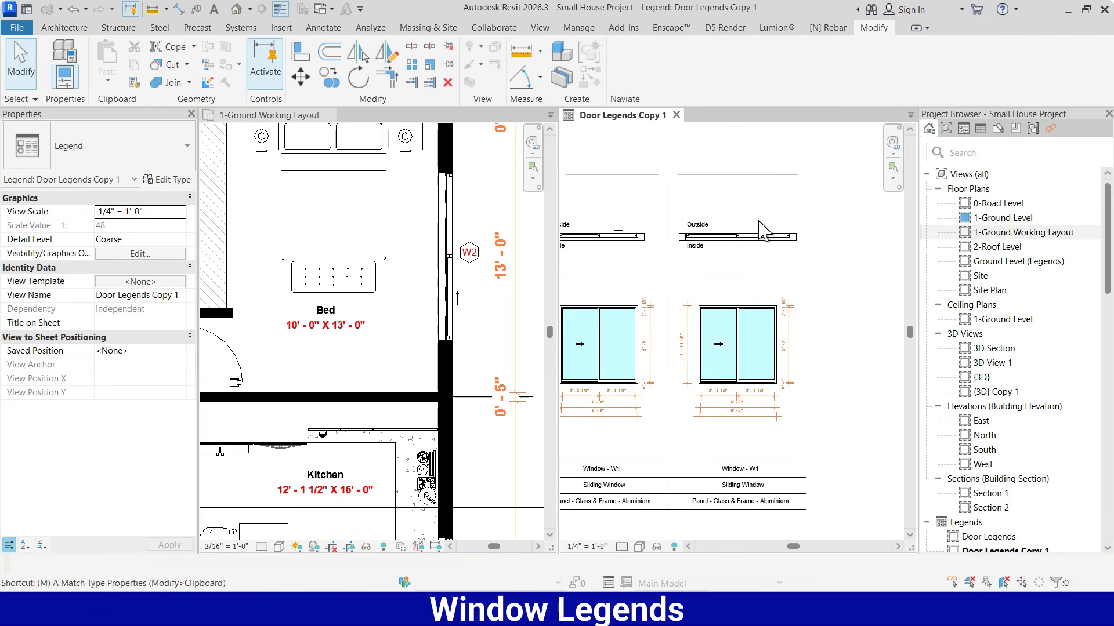
Match the copied legend's elevation view to the 8' x 6' window type of its plan view
key("a")
left_click(759, 235)
left_click(747, 322)
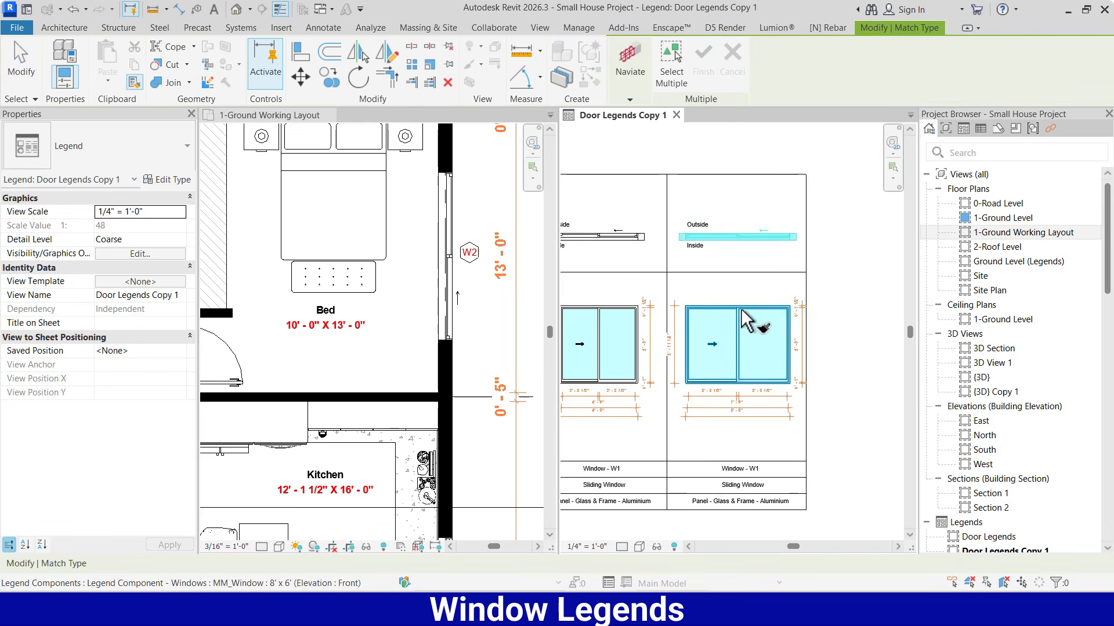
key("Escape")
Move the outer right border of the copied frame outward so its column is about 13' - 0" wide
scroll(754, 295, "down", 2)
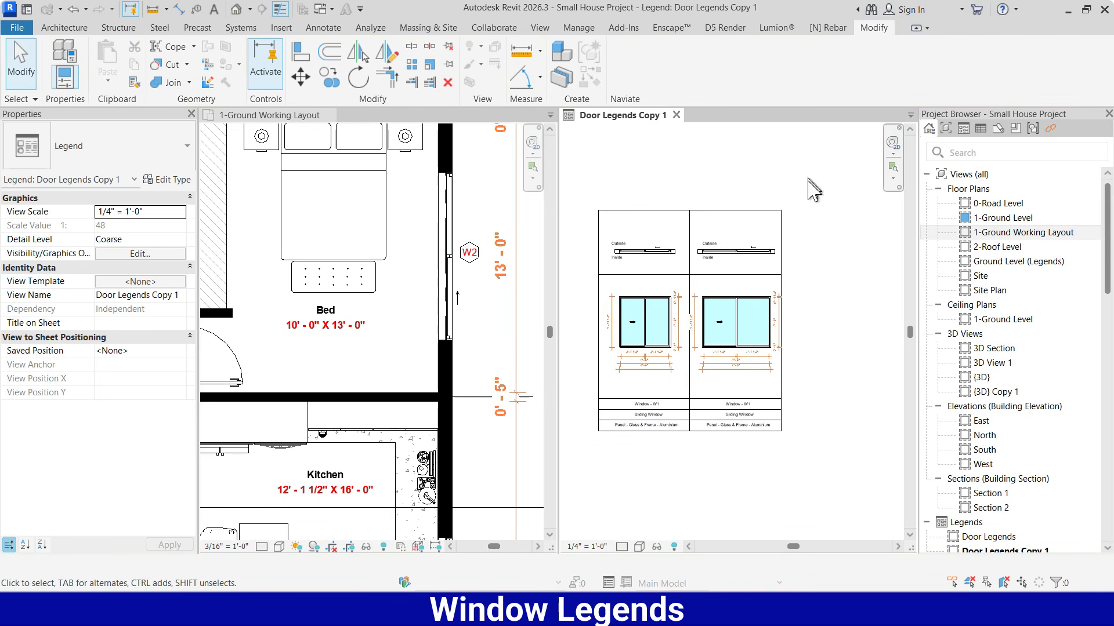
scroll(789, 277, "up", 2)
left_click(779, 225)
left_click_drag(779, 225, 808, 226)
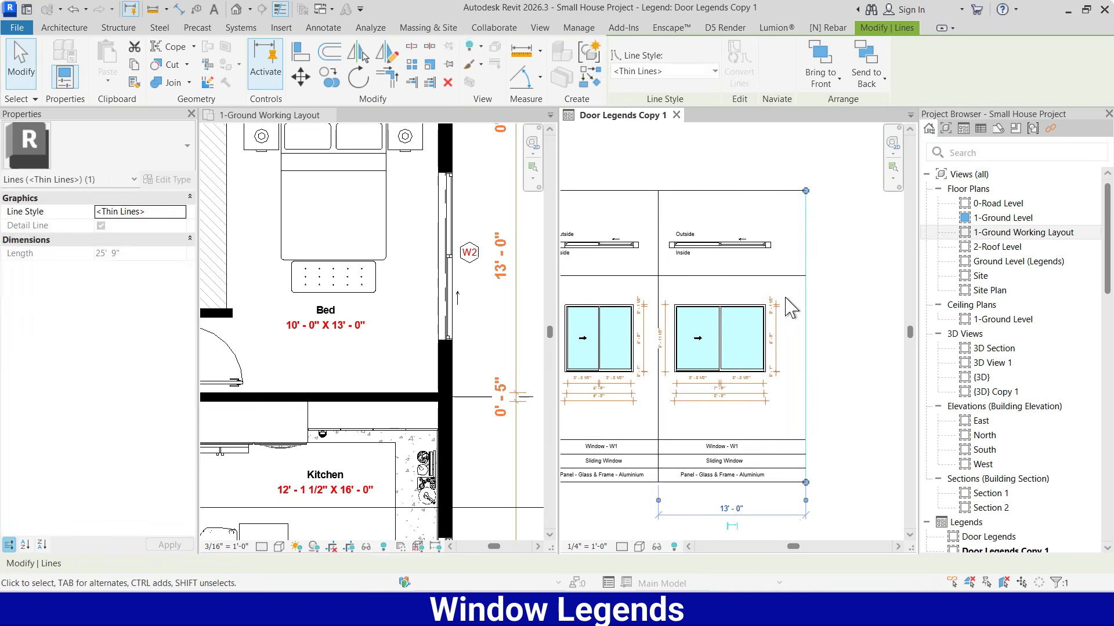
key("Escape")
Nudge the 8' x 6' elevation and its plan view to the right to centre them in the widened column
left_click(726, 317)
key("Right")
key("Right")
key("Right")
key("Right")
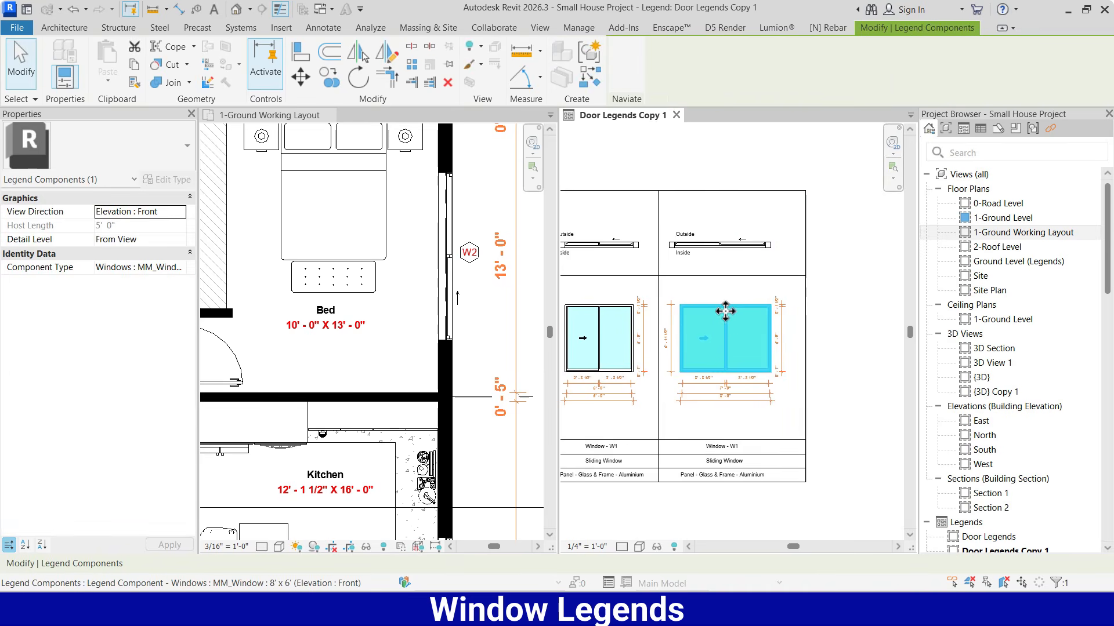
left_click(728, 244)
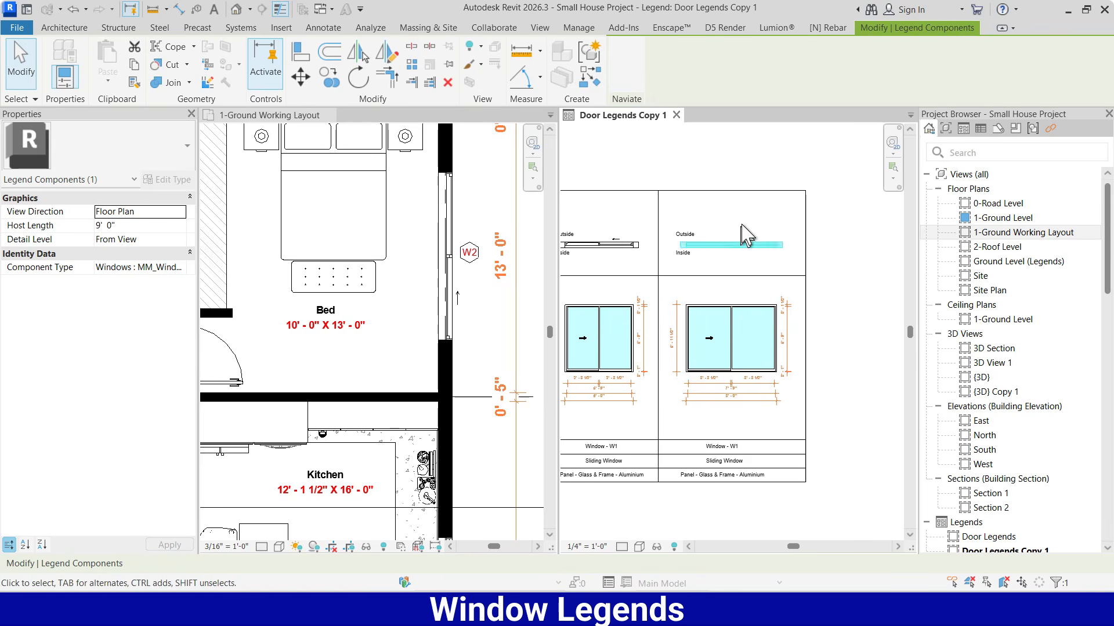
left_click(736, 147)
Change the title of the copied 8' x 6' legend to "Window - W2"
scroll(785, 283, "down", 3)
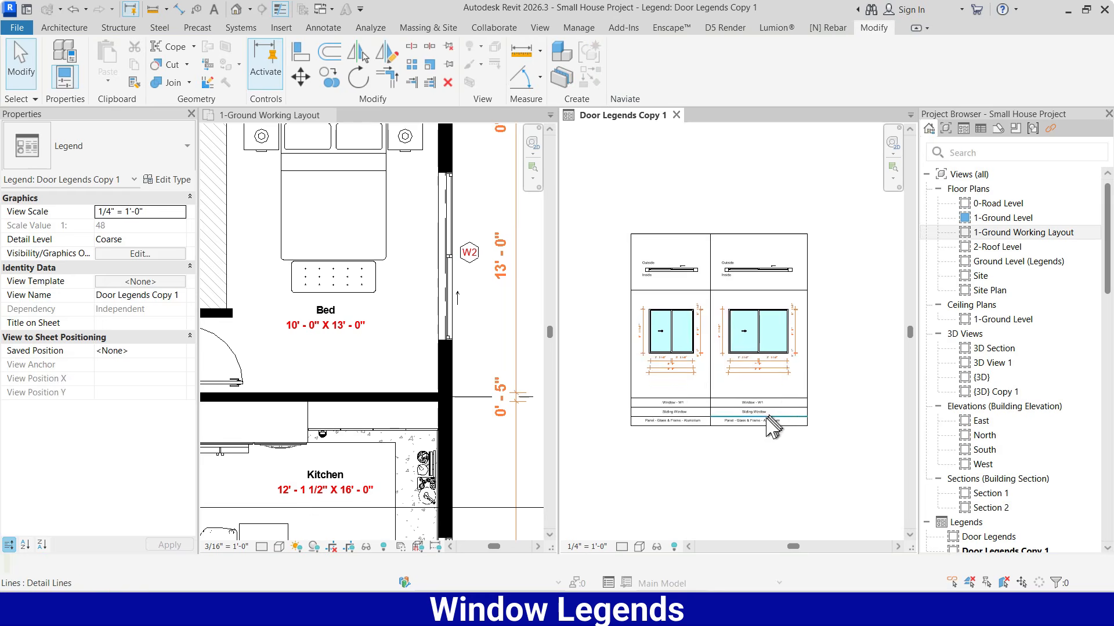
scroll(763, 422, "up", 3)
scroll(769, 408, "up", 5)
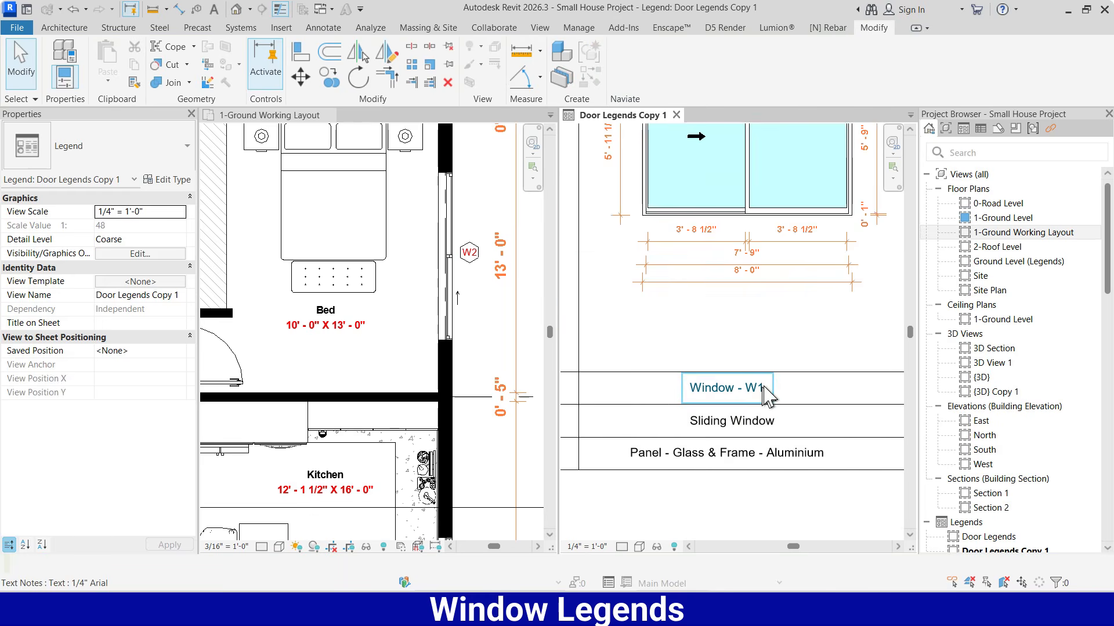
left_click(765, 387)
left_click(764, 387)
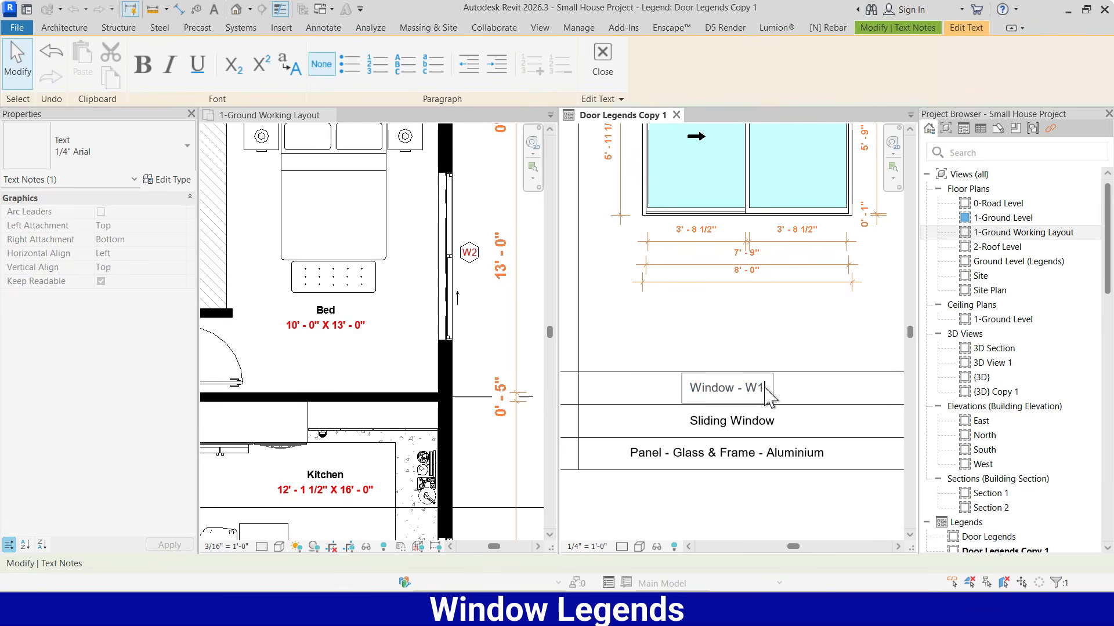
left_click(783, 312)
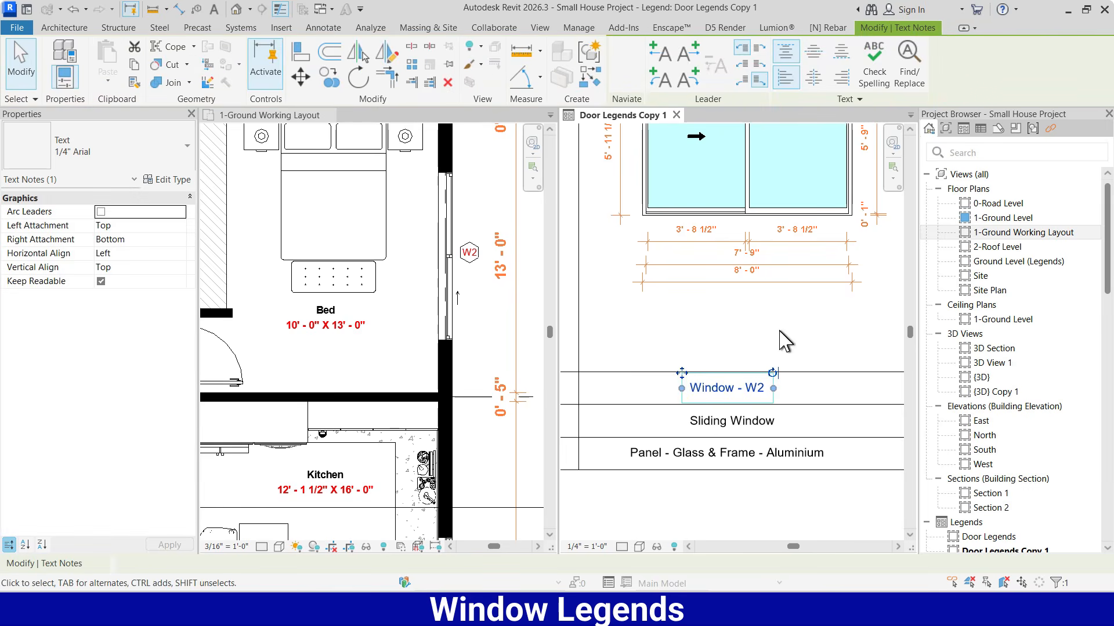
scroll(784, 326, "down", 1)
scroll(787, 442, "down", 4)
left_click(782, 456)
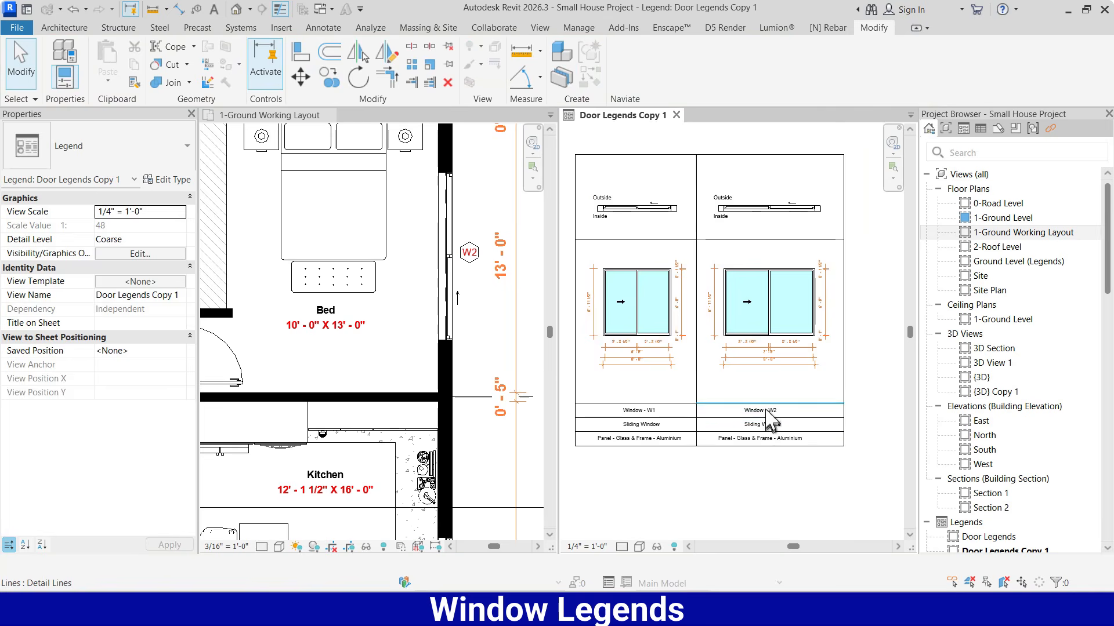
Nudge the W2 title, "Sliding Window" and material notes together to the right to centre them in their rows
scroll(761, 428, "up", 3)
left_click(754, 406)
left_click(775, 432, "ctrl")
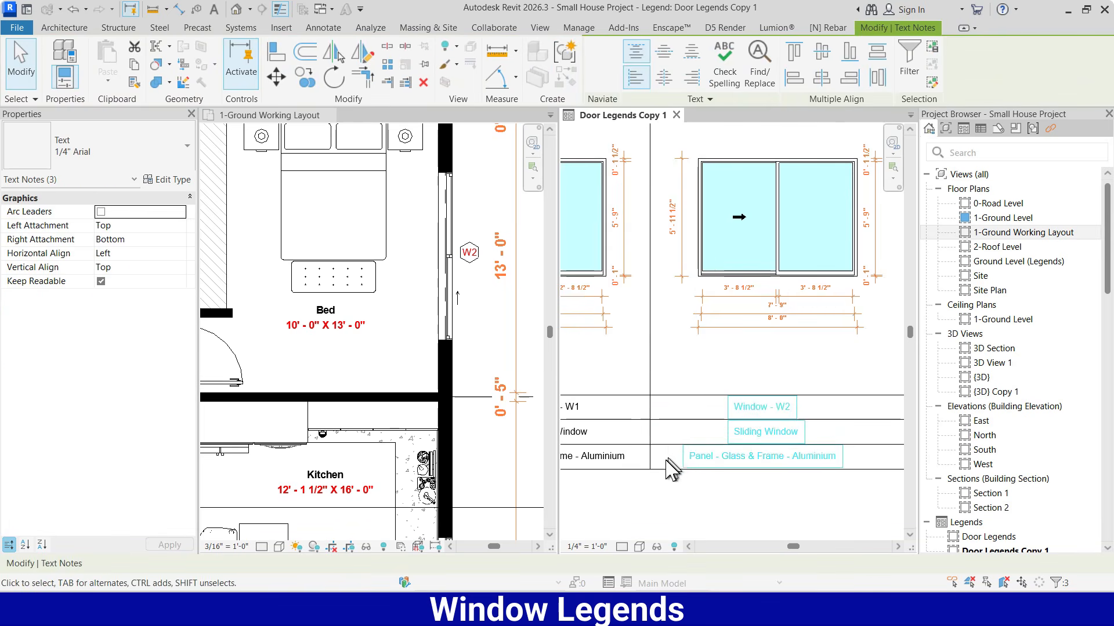
left_click(674, 456, "ctrl")
key("Right")
key("Right")
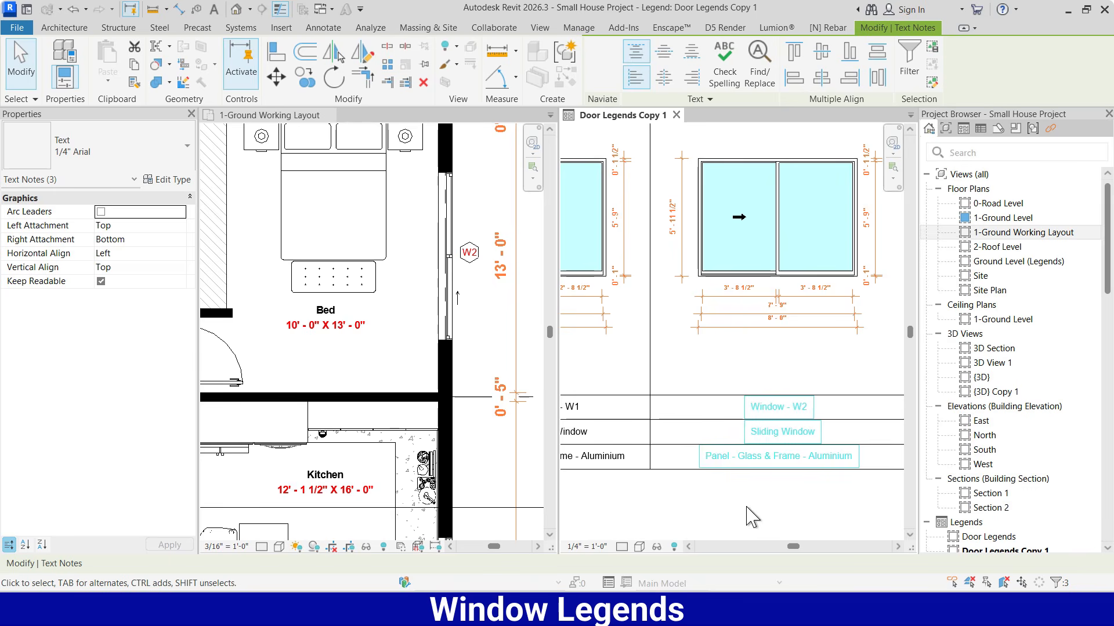
scroll(735, 371, "down", 1)
left_click(779, 500)
Copy the complete W2 legend with its frame, views, dimensions and labels to the right, directly adjoining the W2 frame
scroll(804, 451, "down", 2)
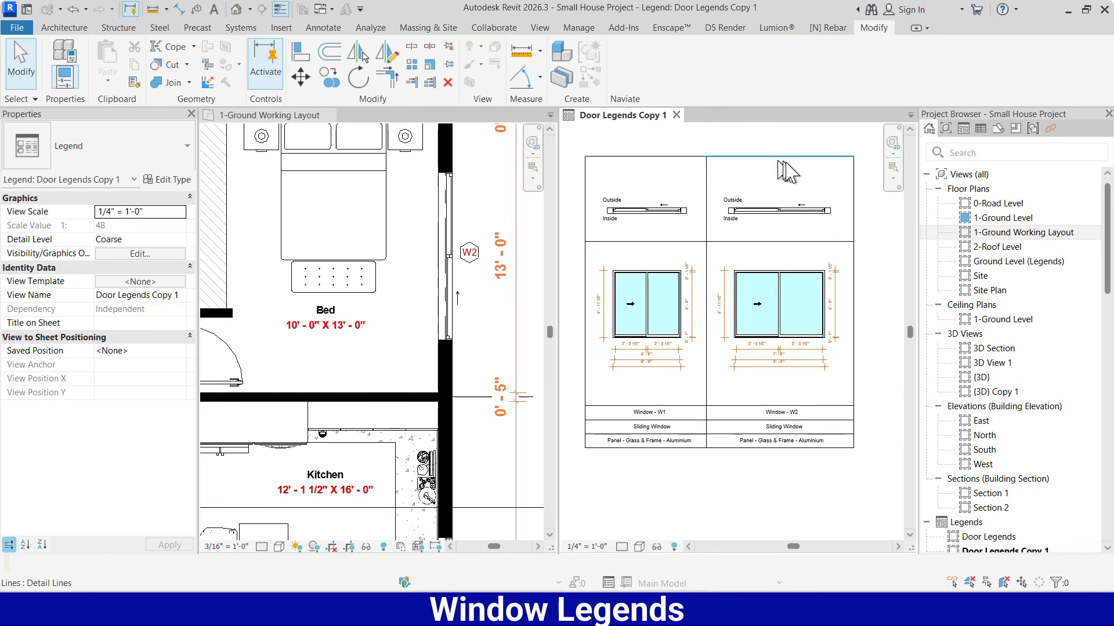
scroll(748, 354, "down", 3)
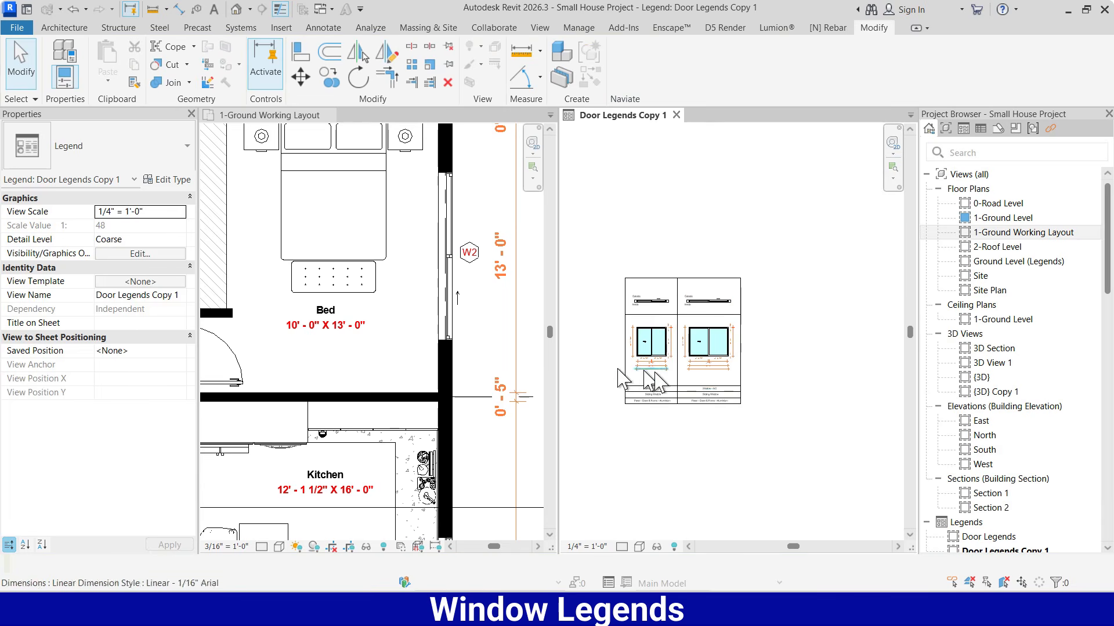
scroll(747, 390, "up", 1)
left_click_drag(770, 219, 700, 403)
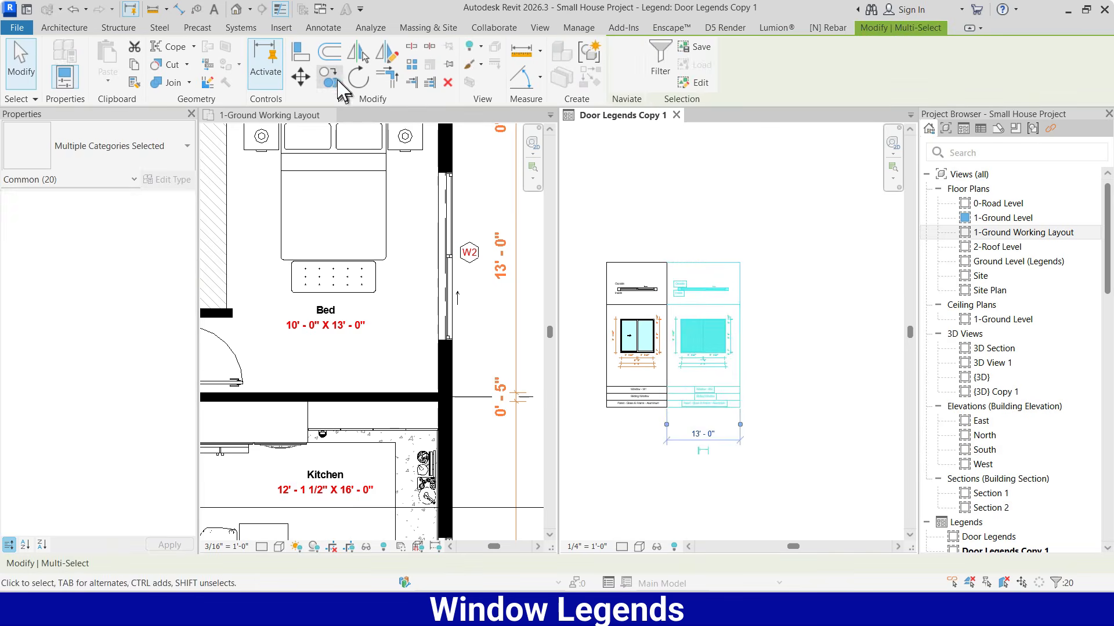
left_click(330, 79)
left_click(667, 262)
left_click(740, 263)
key("Escape")
key("Escape")
Locate window W3 in the bath on the left side of the ground floor plan and select it to check its type
scroll(682, 276, "down", 2)
scroll(296, 335, "down", 1)
scroll(433, 234, "down", 2)
middle_click_drag(255, 342, 452, 430)
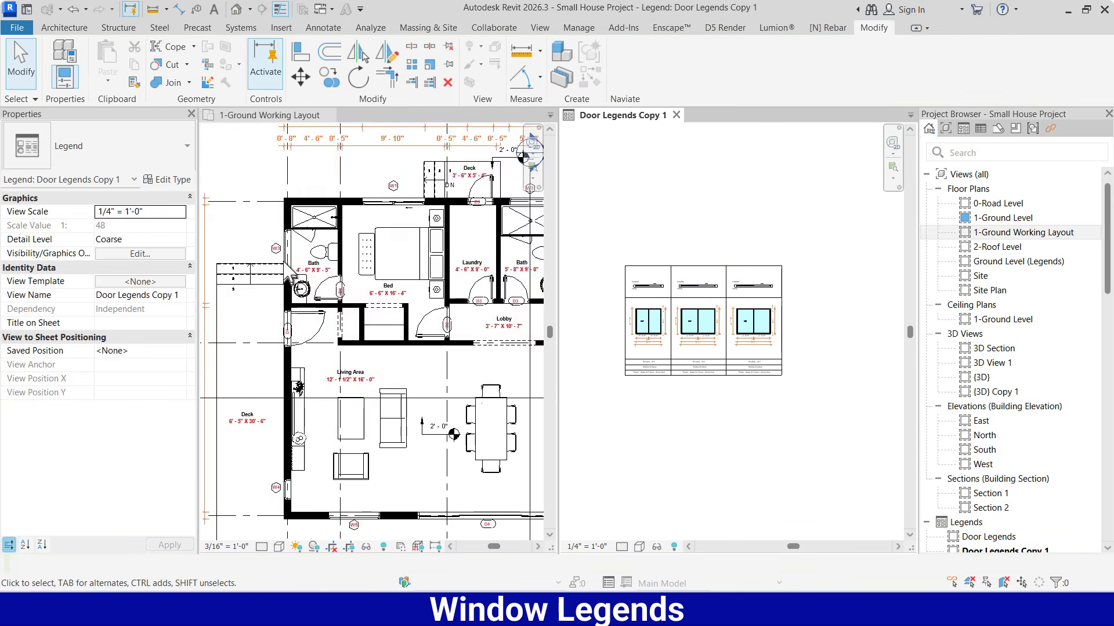
scroll(298, 241, "up", 4)
left_click(302, 246)
Set the third legend's plan view component to the window type Fixed : 4' x 3'
left_click(760, 285)
left_click(139, 267)
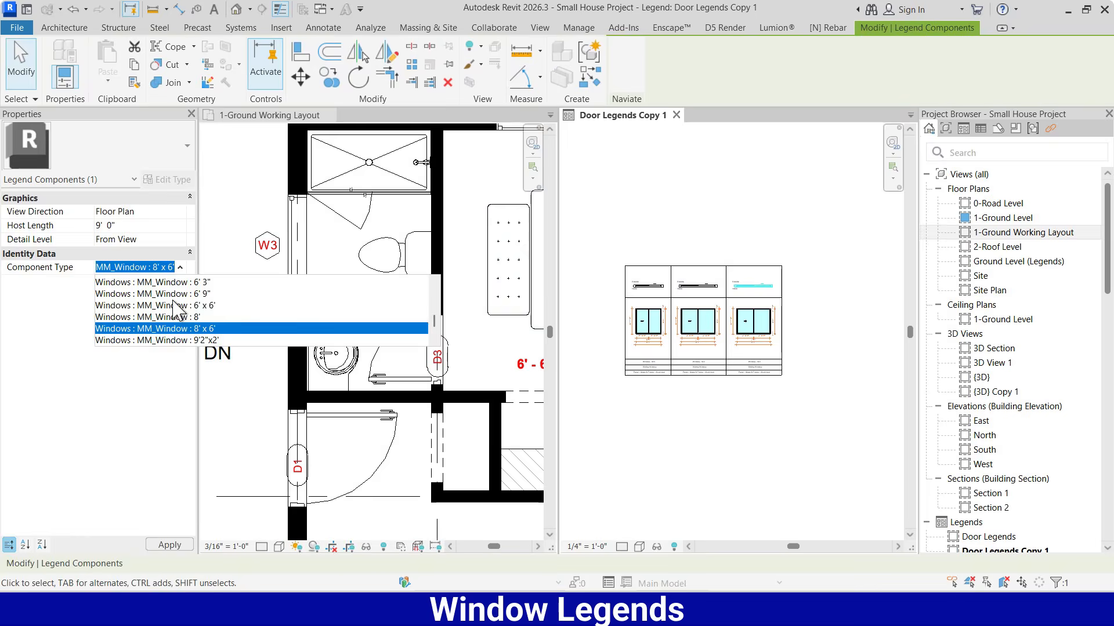
scroll(191, 322, "up", 5)
scroll(191, 322, "down", 2)
scroll(190, 316, "down", 1)
left_click(196, 338)
left_click(783, 421)
scroll(783, 421, "up", 1)
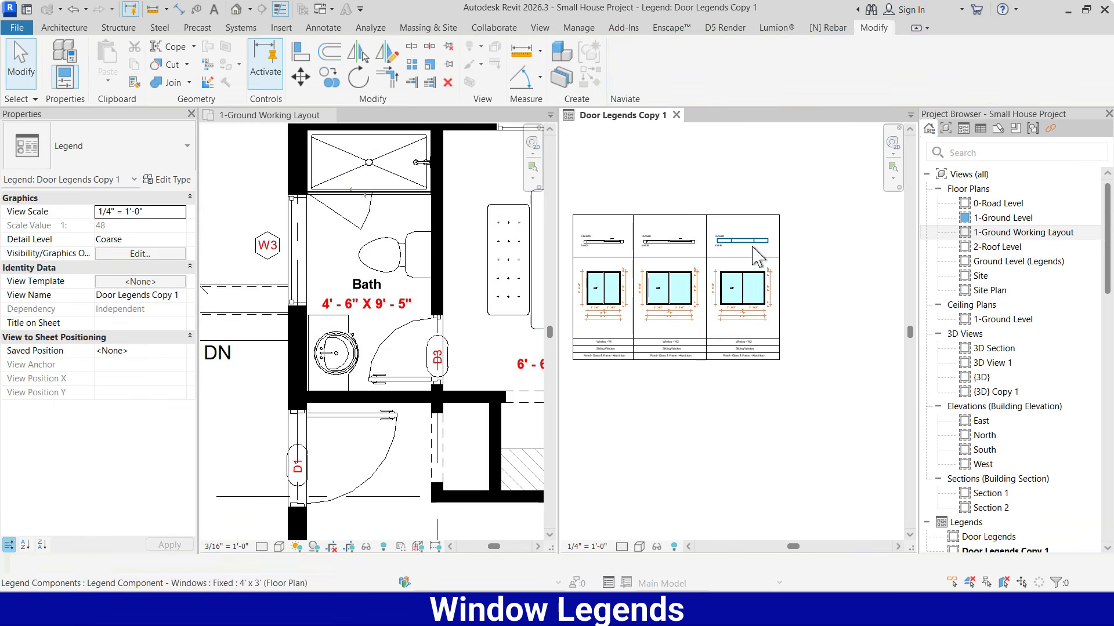
Match the third legend's elevation view to the Fixed 4' x 3' type of its plan view
key("m")
key("a")
left_click(748, 241)
left_click(743, 273)
scroll(760, 303, "up", 1)
key("Escape")
key("Escape")
Shorten the host length of the third legend's plan view component
scroll(755, 290, "up", 2)
left_click(743, 150)
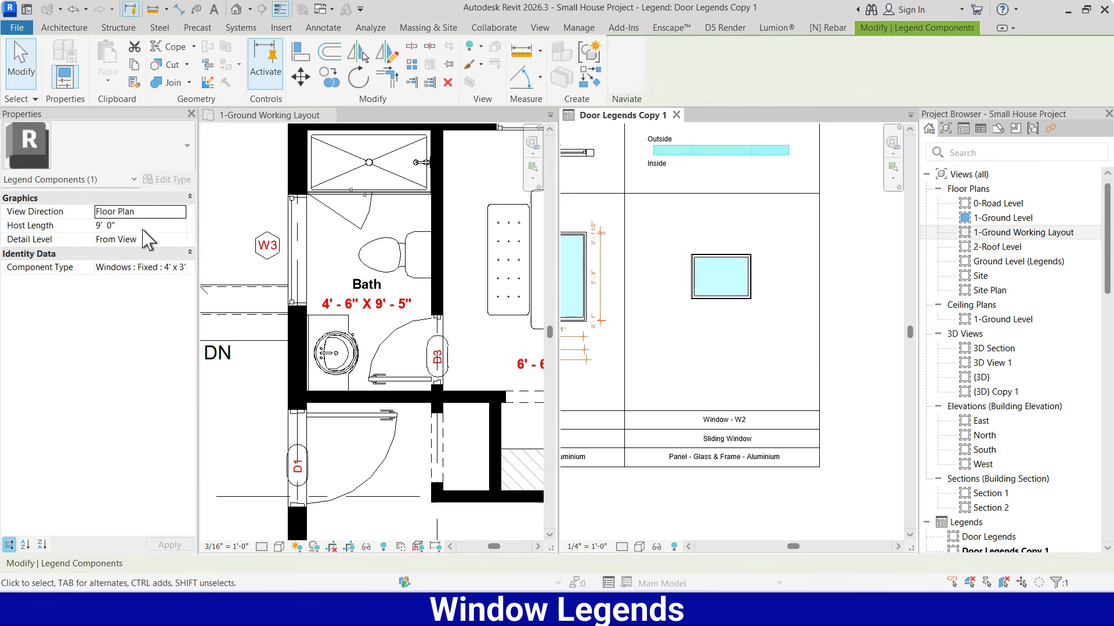
left_click(728, 337)
Move the third legend's right border inward to narrow the column and recentre its plan and elevation views
scroll(727, 335, "down", 2)
left_click_drag(781, 310, 761, 307)
left_click(783, 285)
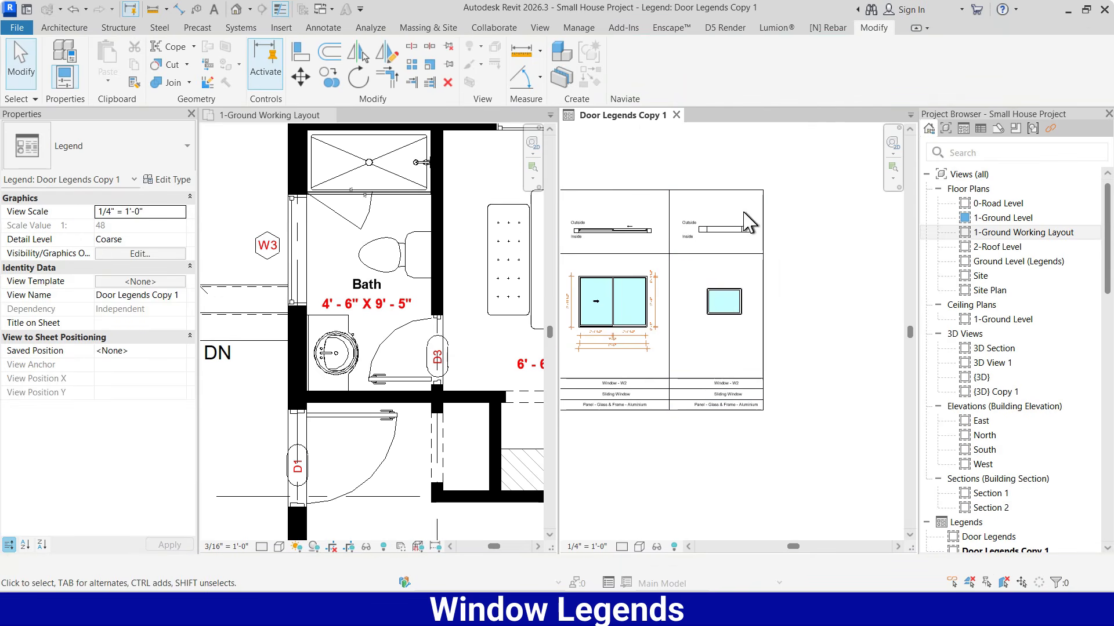
left_click_drag(748, 211, 681, 245)
left_click(724, 301)
Add aligned dimensions for the fixed window's overall height on its right side and overall width below it
key("d")
key("i")
scroll(722, 255, "up", 5)
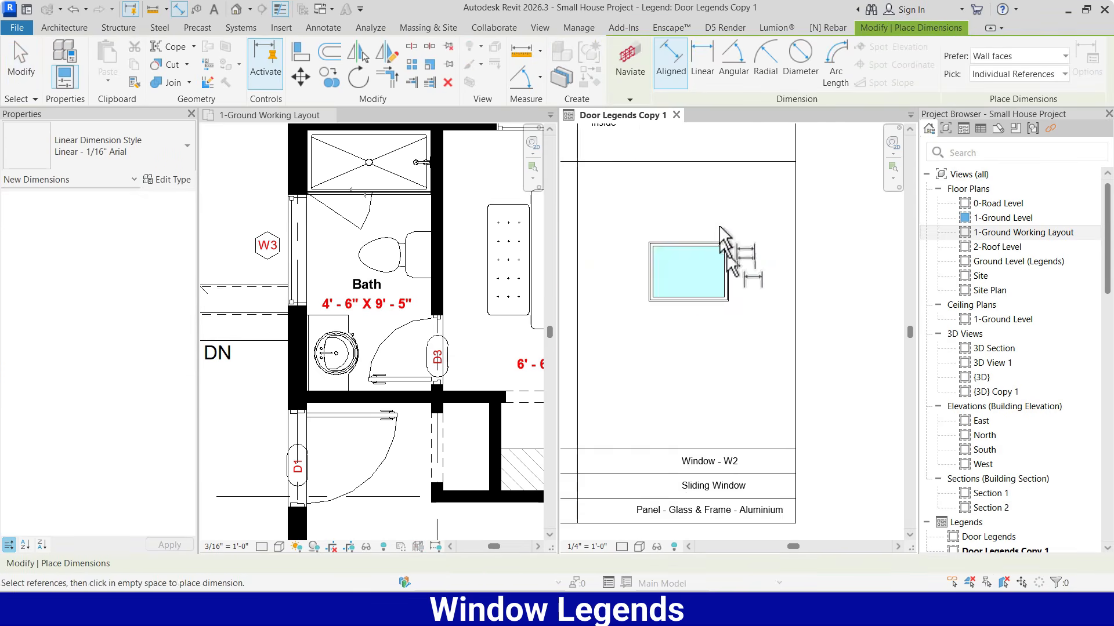
left_click(722, 254)
left_click(720, 464)
left_click(860, 398)
scroll(784, 271, "down", 2)
left_click(583, 349)
left_click(767, 367)
left_click(705, 489)
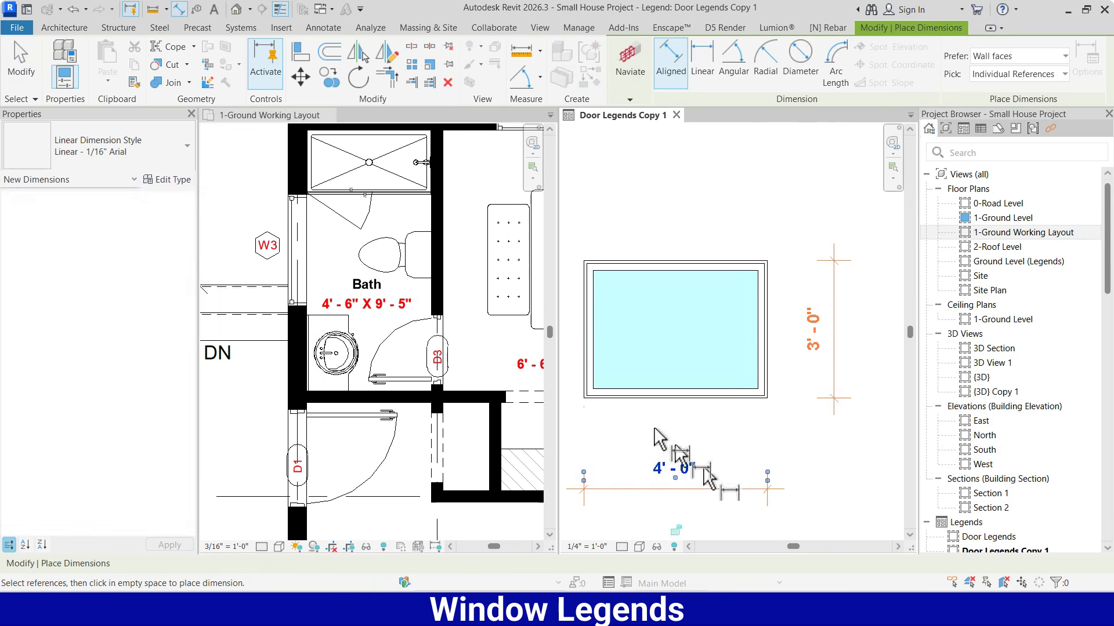
Add a chained aligned dimension of the frame and glass widths between the fixed window and its overall width dimension
left_click(585, 385)
scroll(585, 393, "up", 4)
scroll(586, 388, "down", 4)
scroll(825, 393, "up", 4)
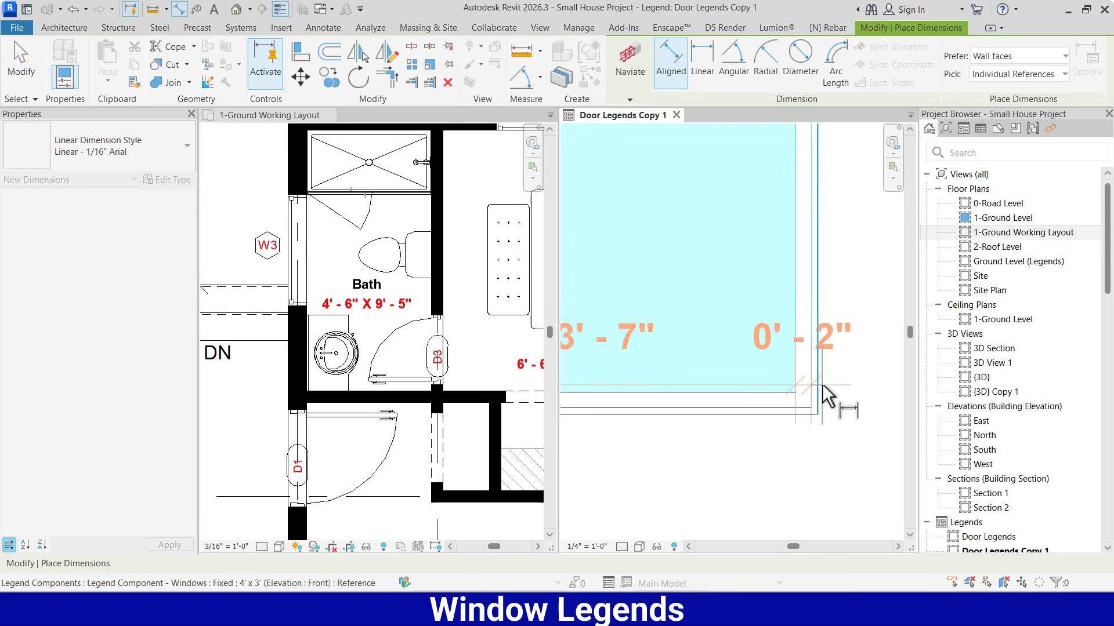
left_click(813, 376)
left_click(818, 323)
scroll(818, 326, "down", 4)
left_click(793, 405)
key("Escape")
key("Escape")
Move the overlapping outermost dimension text at the left end of the width chain outward to the left
left_click(650, 391)
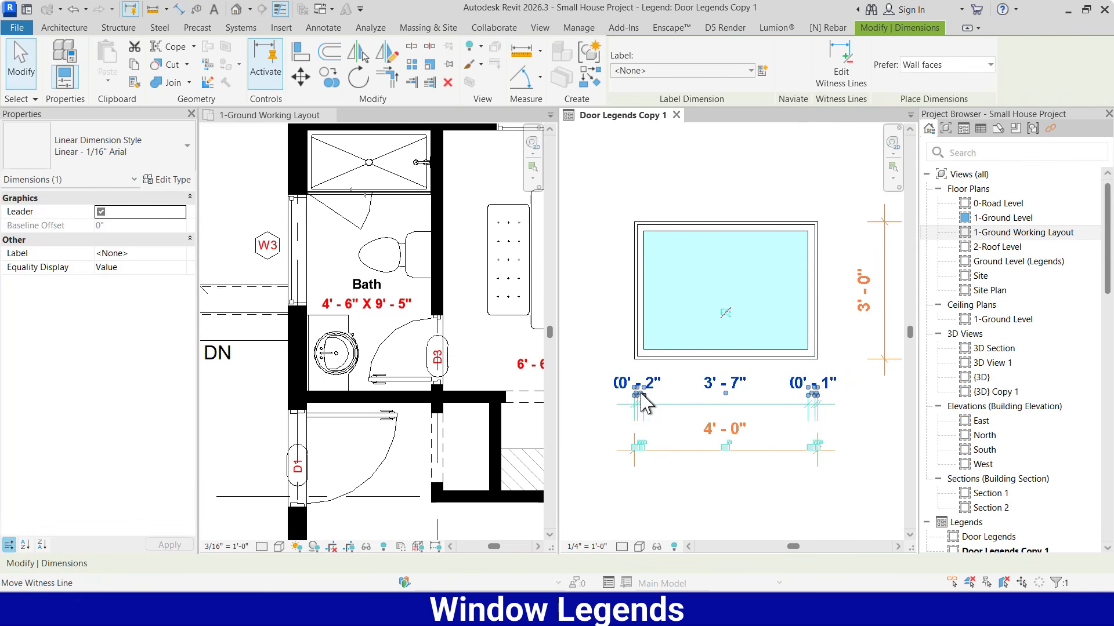
scroll(638, 393, "up", 4)
left_click_drag(634, 390, 655, 238)
scroll(615, 388, "up", 3)
scroll(783, 339, "down", 2)
left_click_drag(716, 288, 618, 314)
key("Escape")
scroll(754, 389, "down", 6)
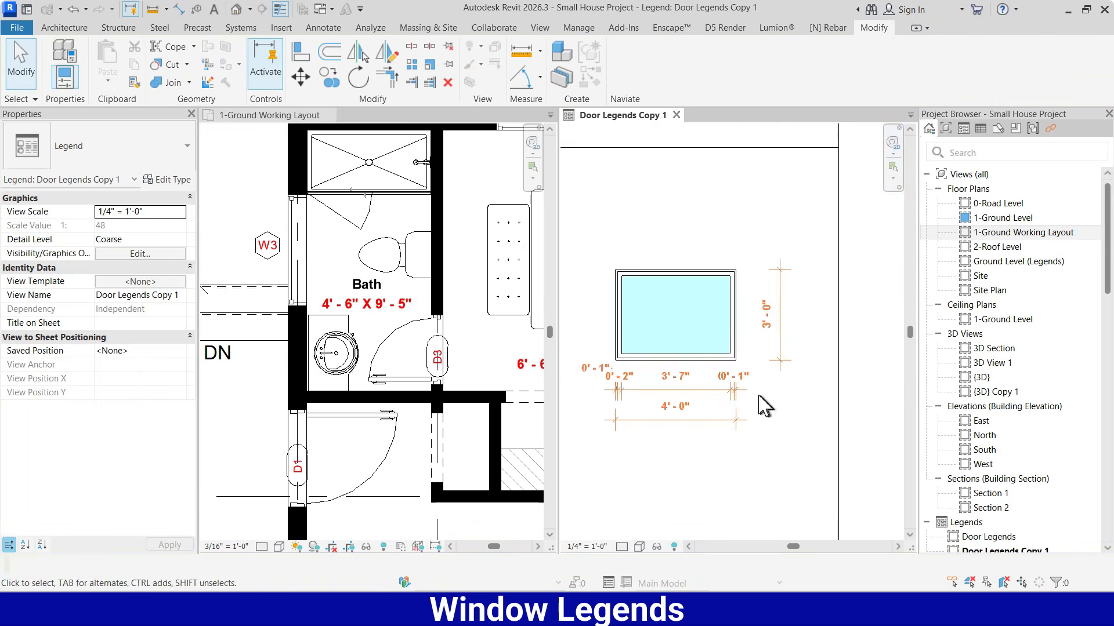
Change the units format of the Linear - 1/16" Arial dimension type to suppress zero feet
scroll(757, 396, "up", 1)
left_click(709, 388)
left_click(168, 180)
scroll(304, 388, "down", 8)
scroll(253, 320, "down", 1)
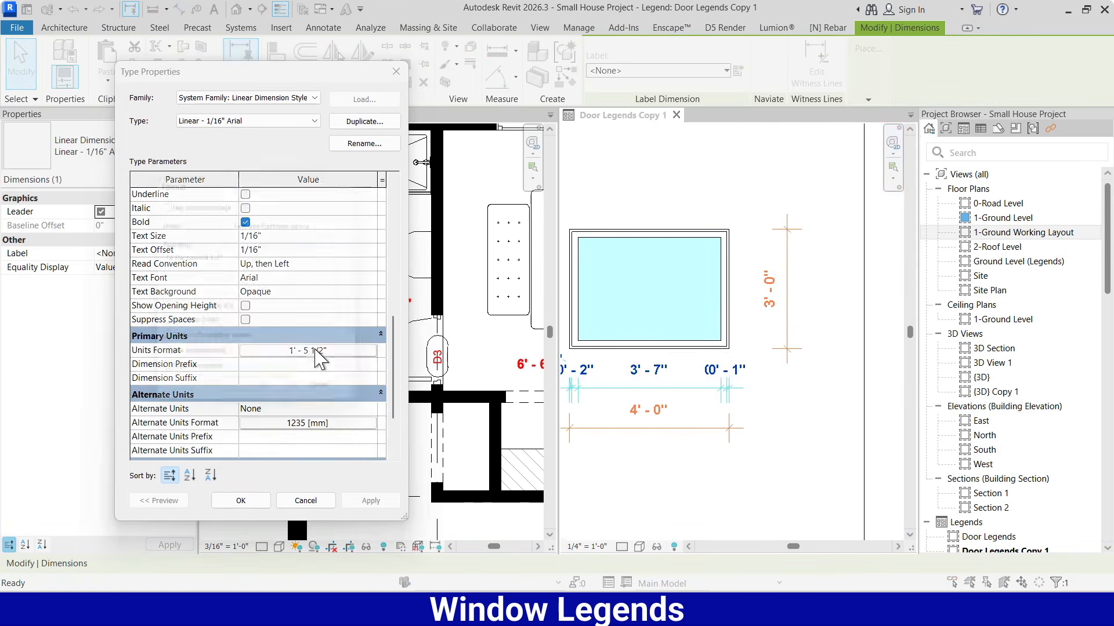
left_click(314, 351)
left_click(193, 328)
left_click(265, 401)
left_click(241, 501)
Move the overlapping 1" text at the right end of the width chain outward to the right on a leader
scroll(719, 382, "up", 3)
scroll(732, 384, "up", 3)
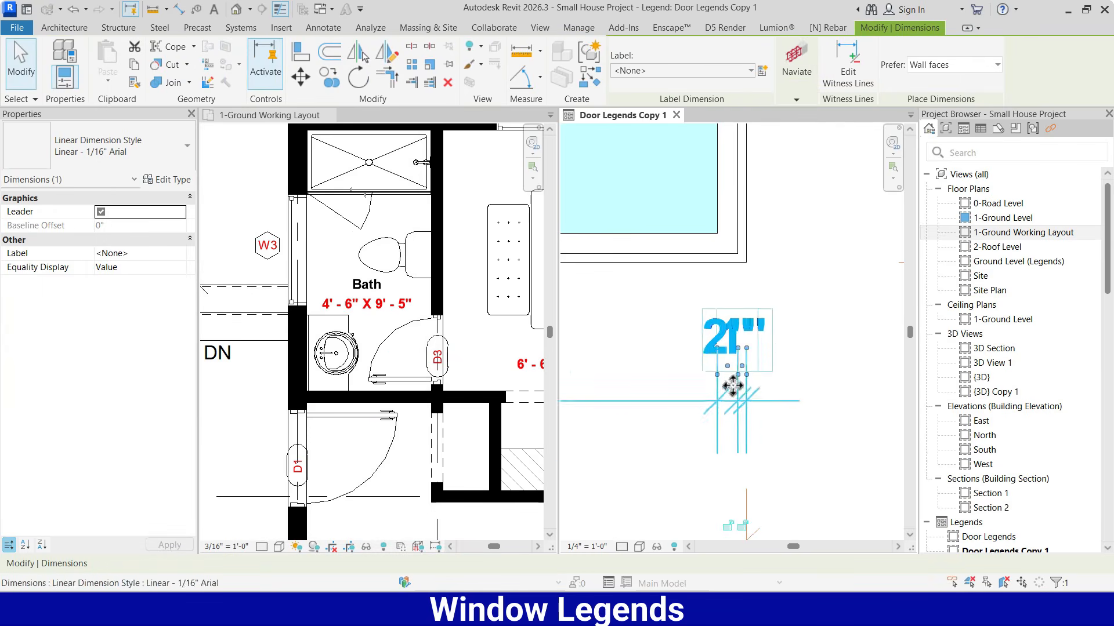
left_click(738, 351)
left_click_drag(737, 349, 817, 358)
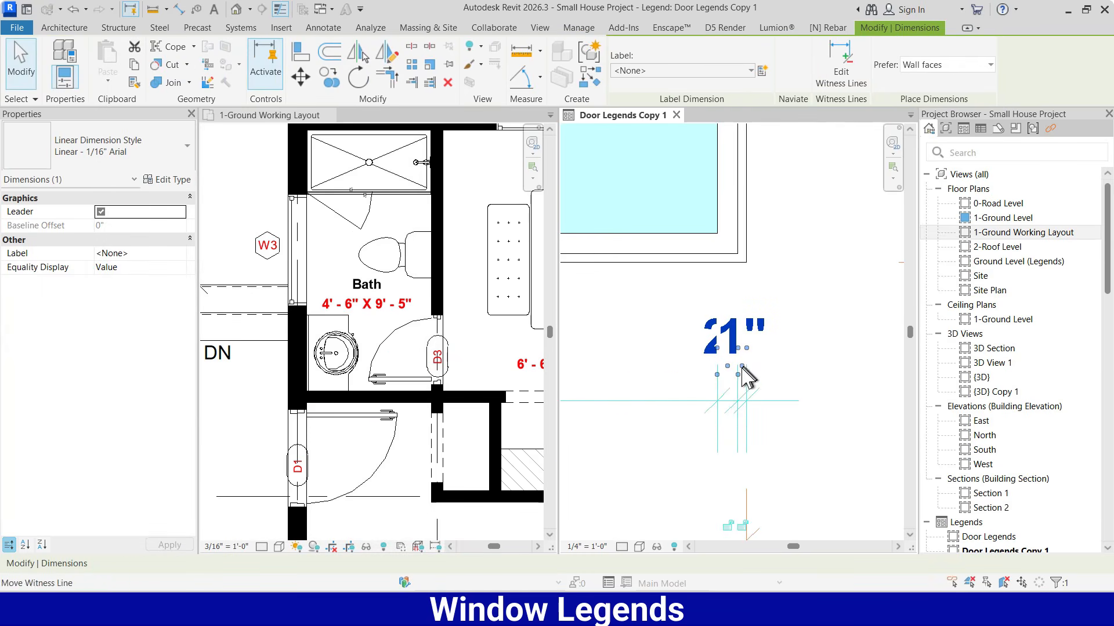
left_click_drag(742, 366, 858, 356)
left_click(837, 394)
scroll(837, 394, "down", 7)
scroll(837, 395, "up", 1)
middle_click_drag(838, 395, 805, 372)
Add a chained aligned dimension of the frame and glass heights on the left side of the fixed window
key("d")
key("i")
scroll(653, 351, "up", 4)
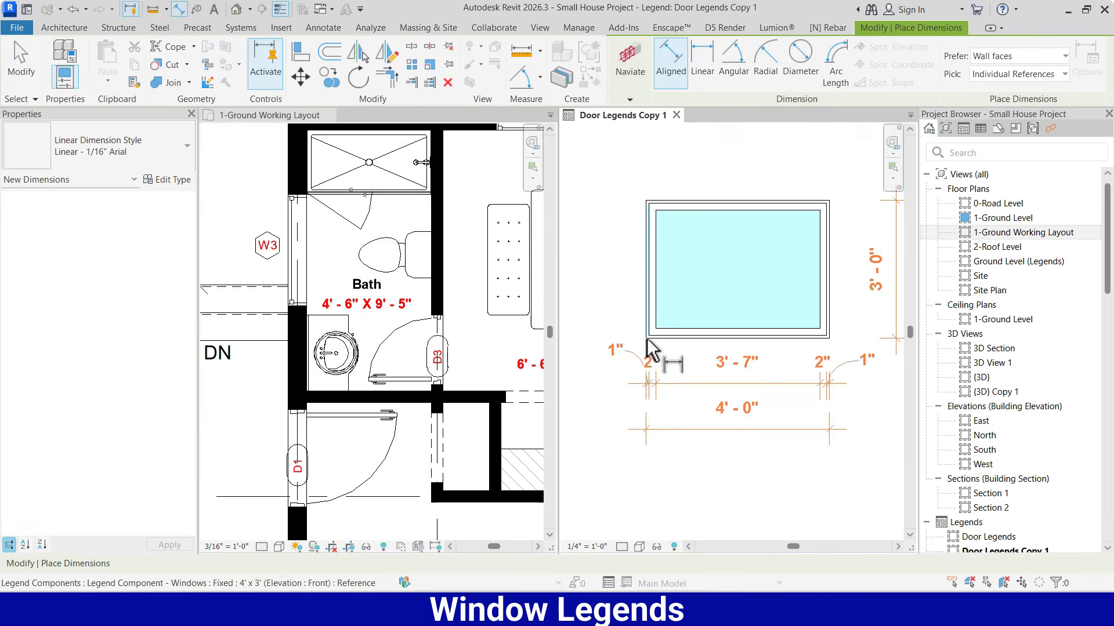
scroll(674, 322, "down", 3)
left_click(692, 221)
left_click(632, 228)
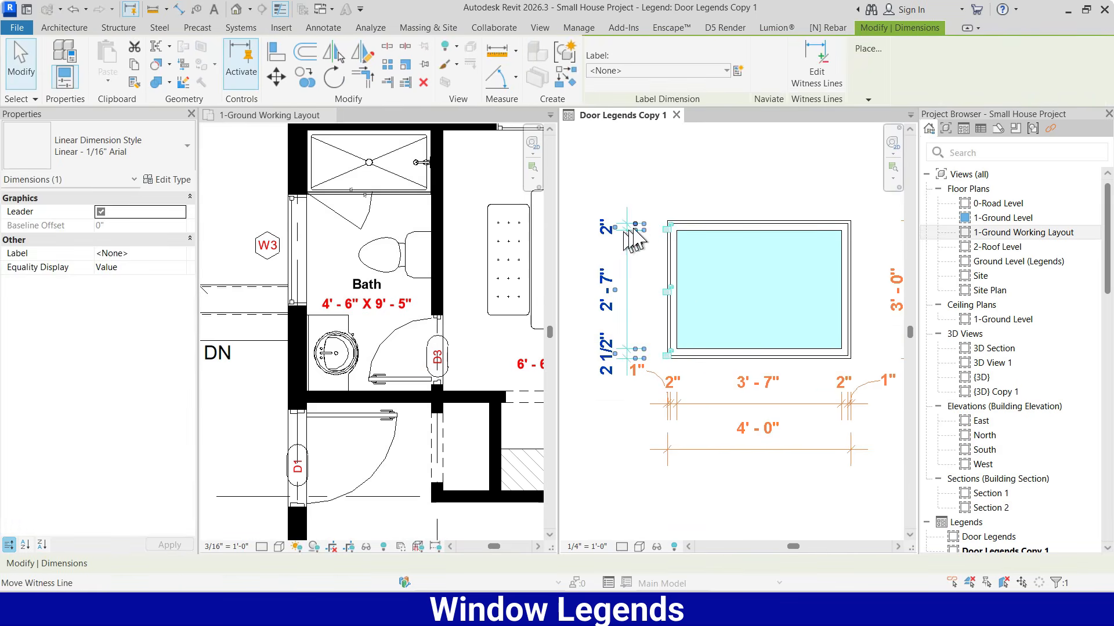
Move the three label texts beneath the fixed window so they are centred in the third column
left_click_drag(628, 230, 690, 220)
left_click(693, 207)
scroll(696, 284, "down", 7)
scroll(791, 414, "up", 6)
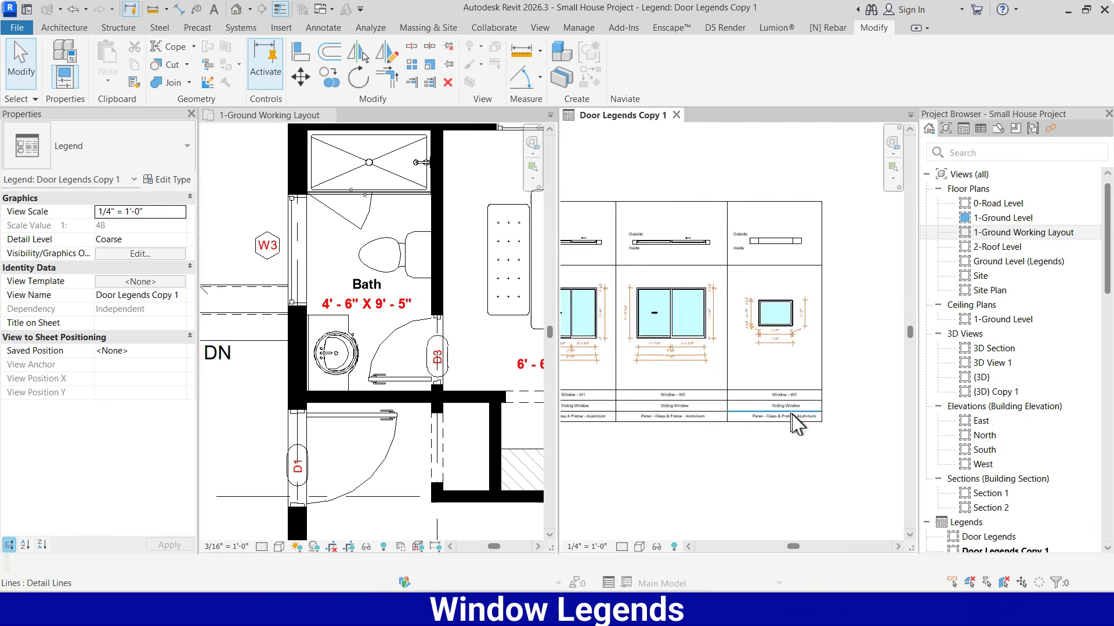
left_click(780, 365)
left_click(784, 392, "ctrl")
left_click(791, 420, "ctrl")
left_click_drag(788, 390, 758, 388)
Change the mark label under the fixed 4' x 3' window to Window - W3
left_click(780, 327)
double_click(773, 363)
key("BackSpace")
type("3")
left_click(758, 318)
scroll(756, 325, "down", 5)
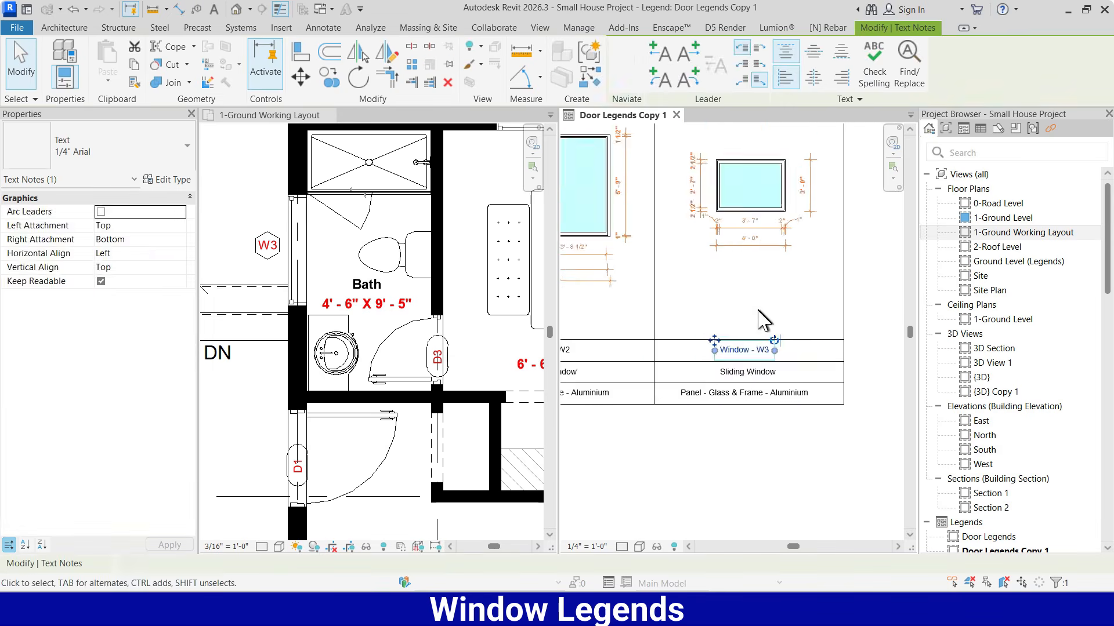
left_click(758, 322)
Copy the whole W3 column with its window views, dimensions and labels into an adjoining fourth column
left_click_drag(813, 155, 717, 403)
key("c")
key("o")
left_click(793, 191)
key("Escape")
key("Escape")
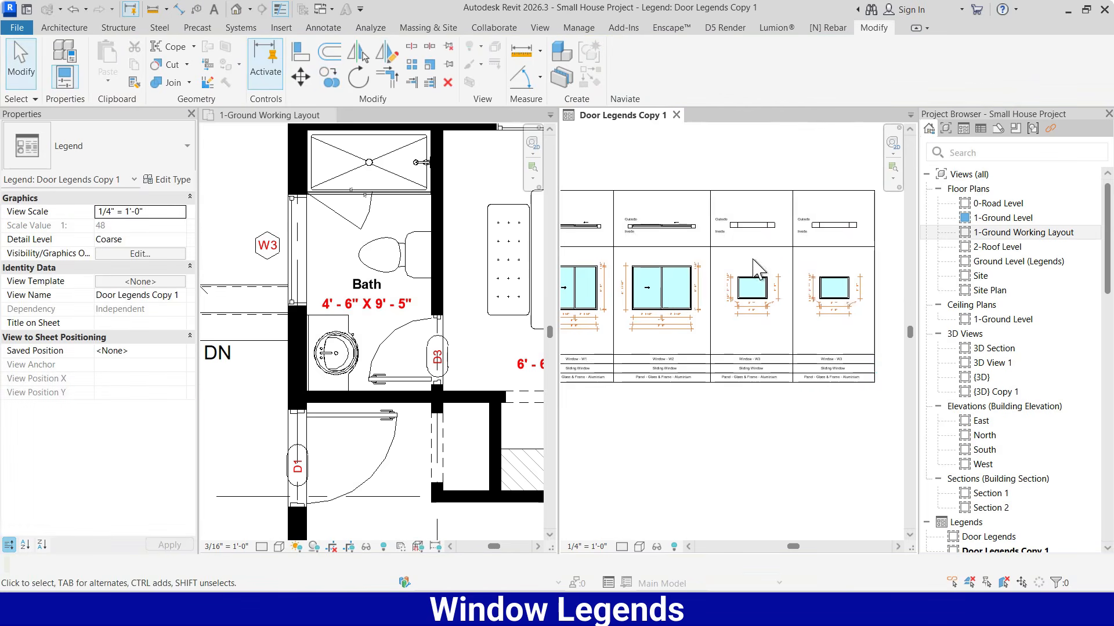
Set the component type of the plan-view window in the fourth column to Windows : Fixed : 2' x 8'
scroll(586, 253, "down", 1)
scroll(331, 219, "down", 6)
left_click(803, 229)
scroll(331, 516, "up", 1)
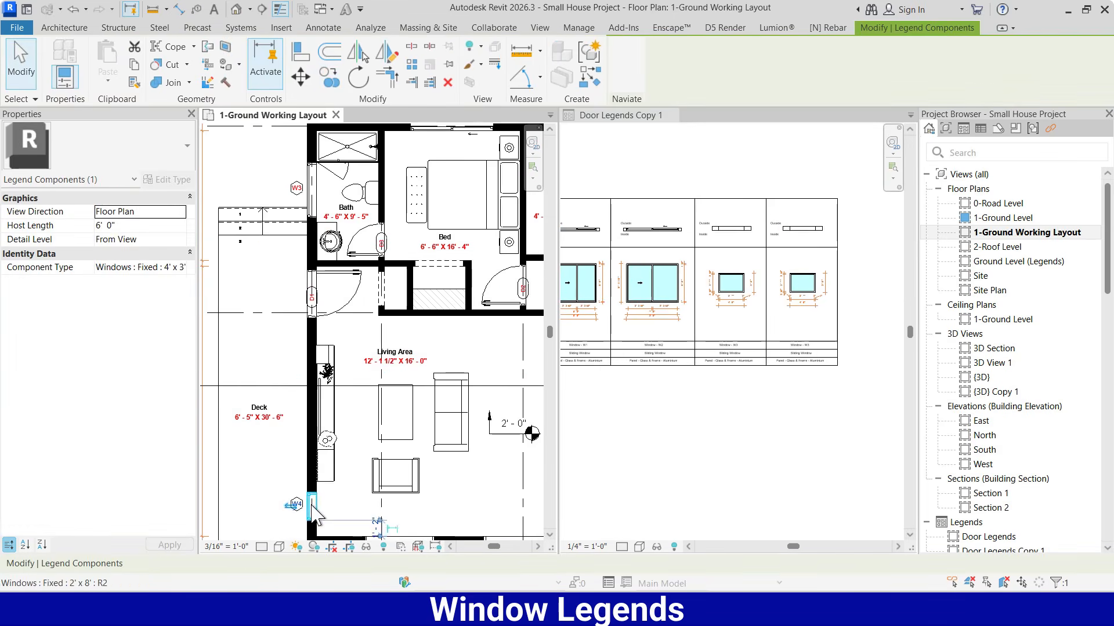
left_click(133, 267)
left_click(179, 267)
scroll(180, 311, "down", 3)
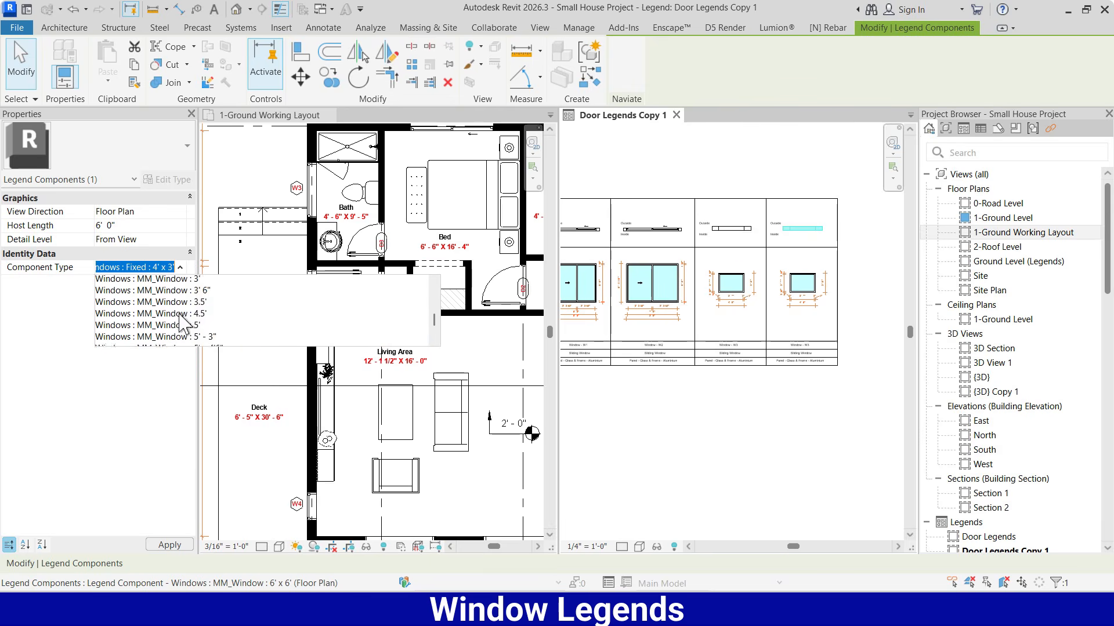
scroll(180, 305, "up", 6)
left_click(169, 281)
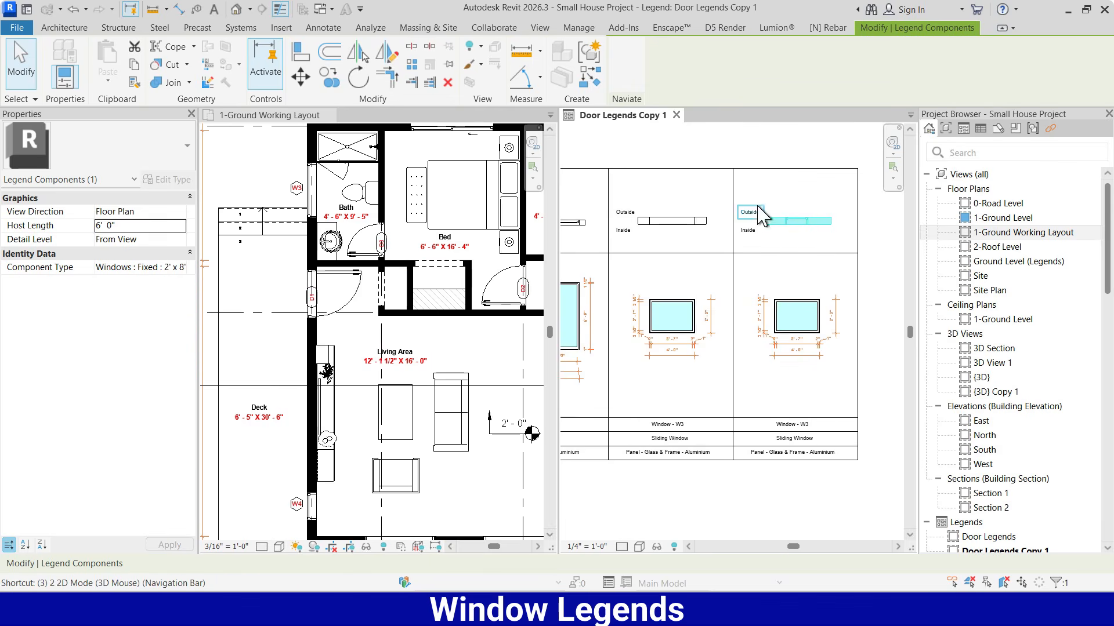
Switch the fourth column's elevation to the fixed 2' x 8' window and move its two width dimensions below the frame
left_click(812, 195)
scroll(780, 322, "up", 4)
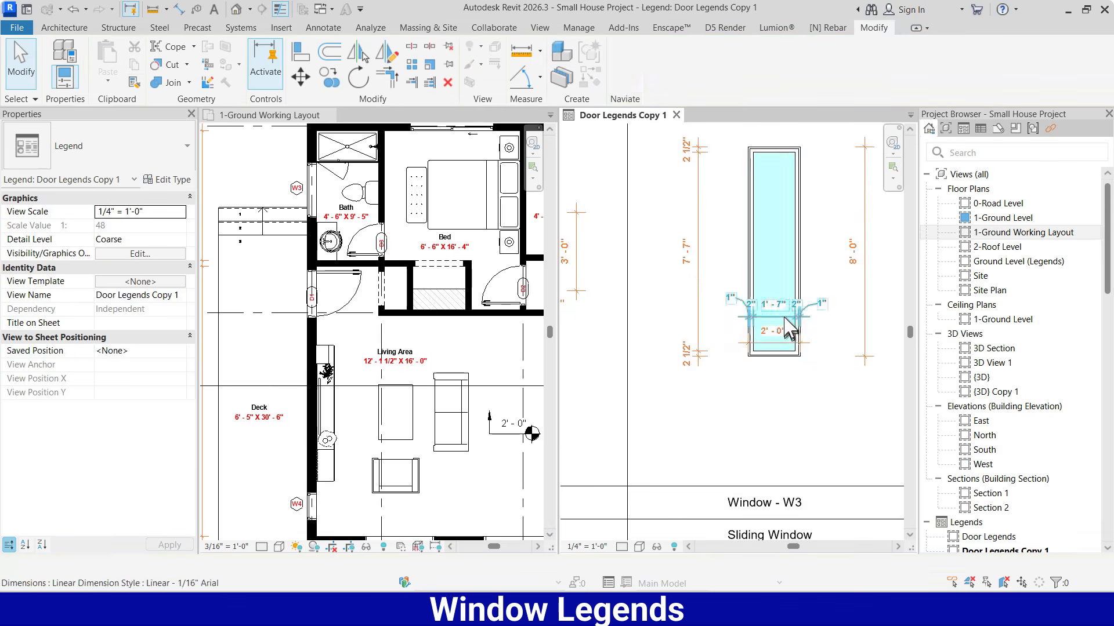
left_click(769, 307)
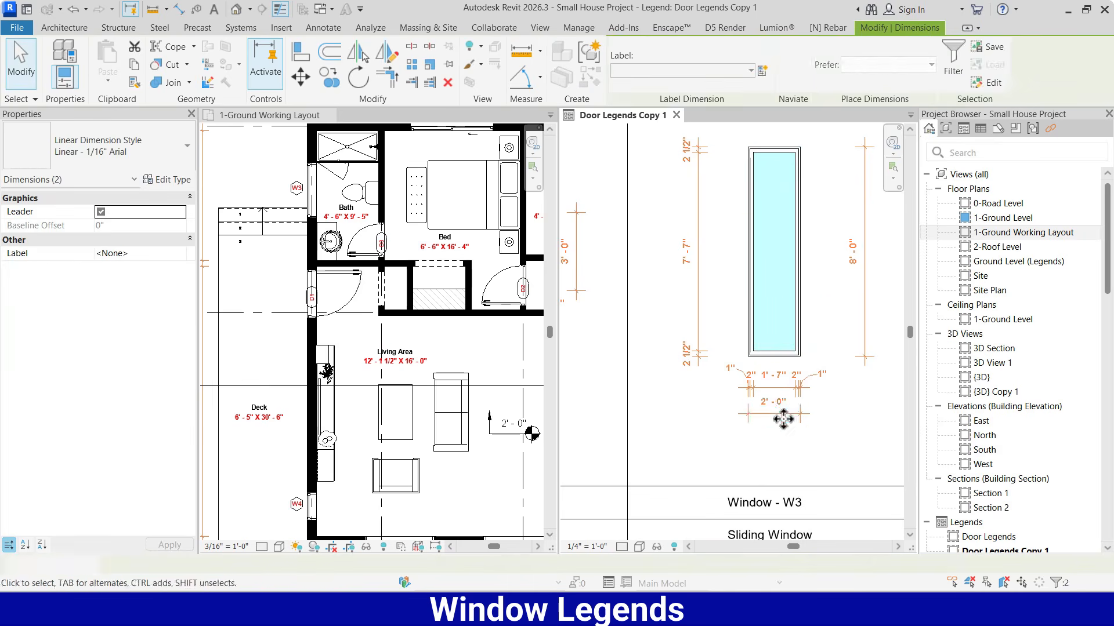
key("Escape")
scroll(760, 283, "down", 2)
left_click(757, 283)
left_click(847, 288)
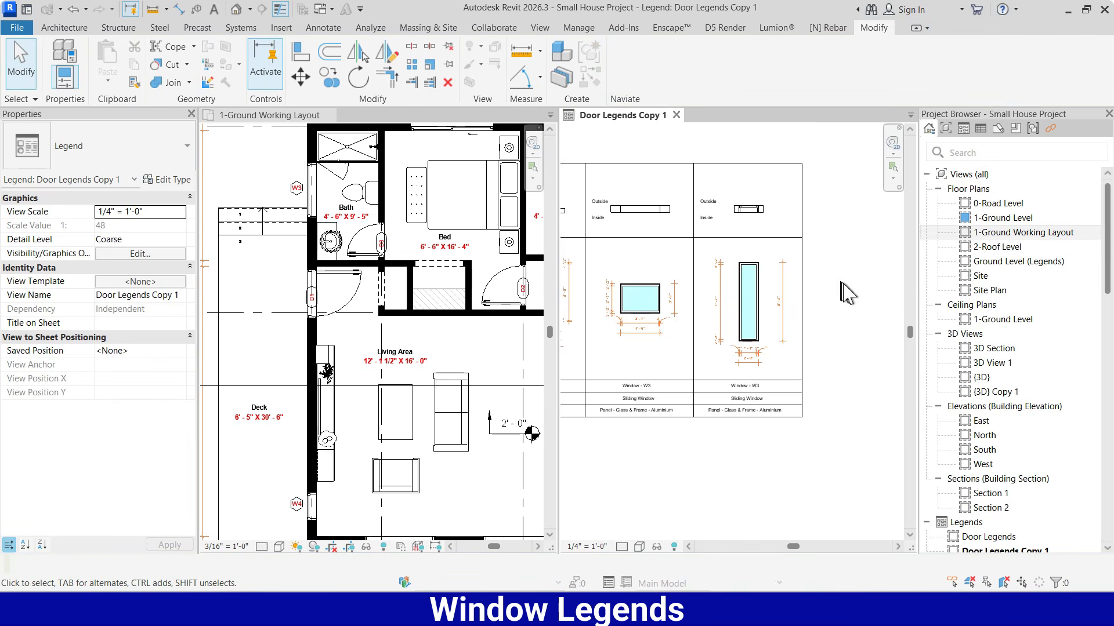
Examine window W5 below the living area on the floor plan and compare it with the legend columns
scroll(834, 308, "down", 3)
scroll(816, 295, "up", 2)
scroll(783, 285, "down", 2)
scroll(291, 336, "down", 2)
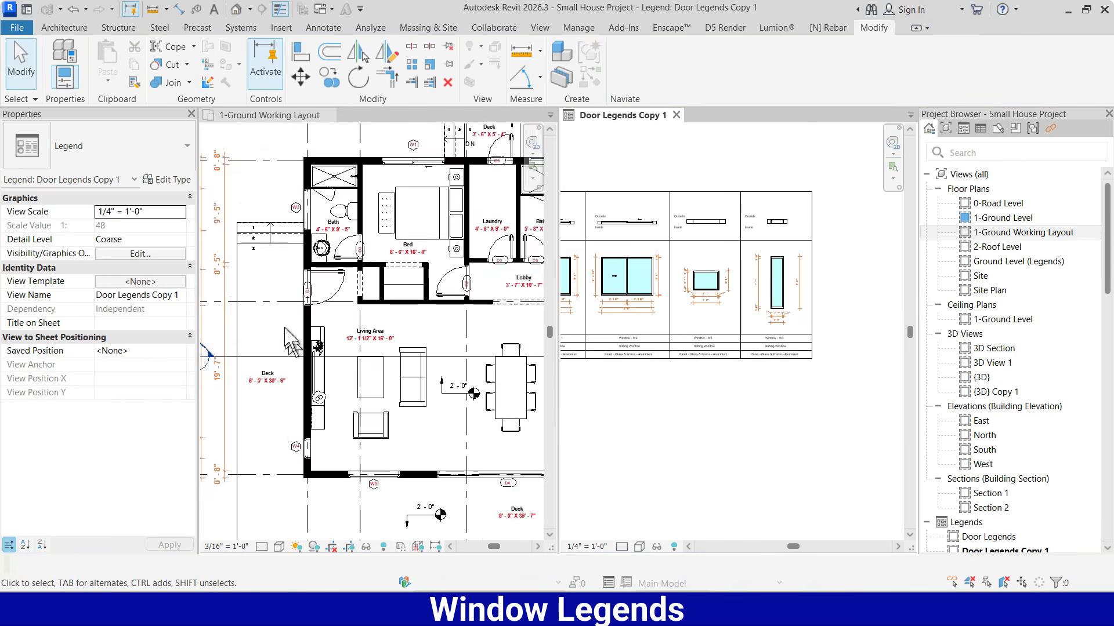
scroll(378, 486, "up", 4)
middle_click_drag(378, 486, 357, 436)
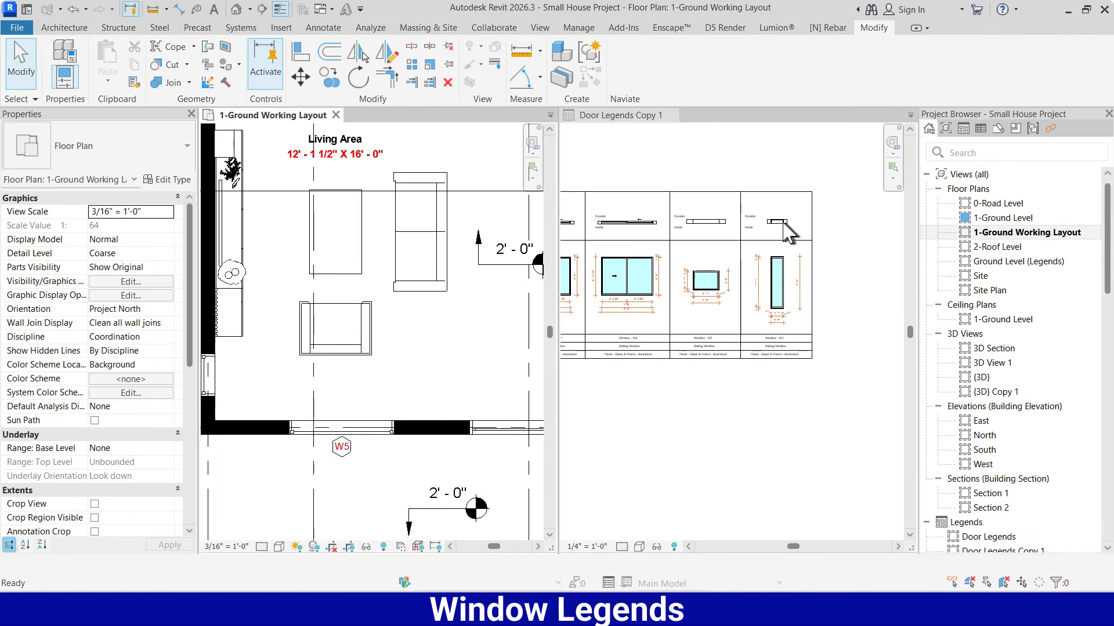
scroll(801, 215, "up", 2)
left_click(775, 465)
scroll(786, 450, "up", 2)
left_click(785, 451)
scroll(651, 385, "down", 2)
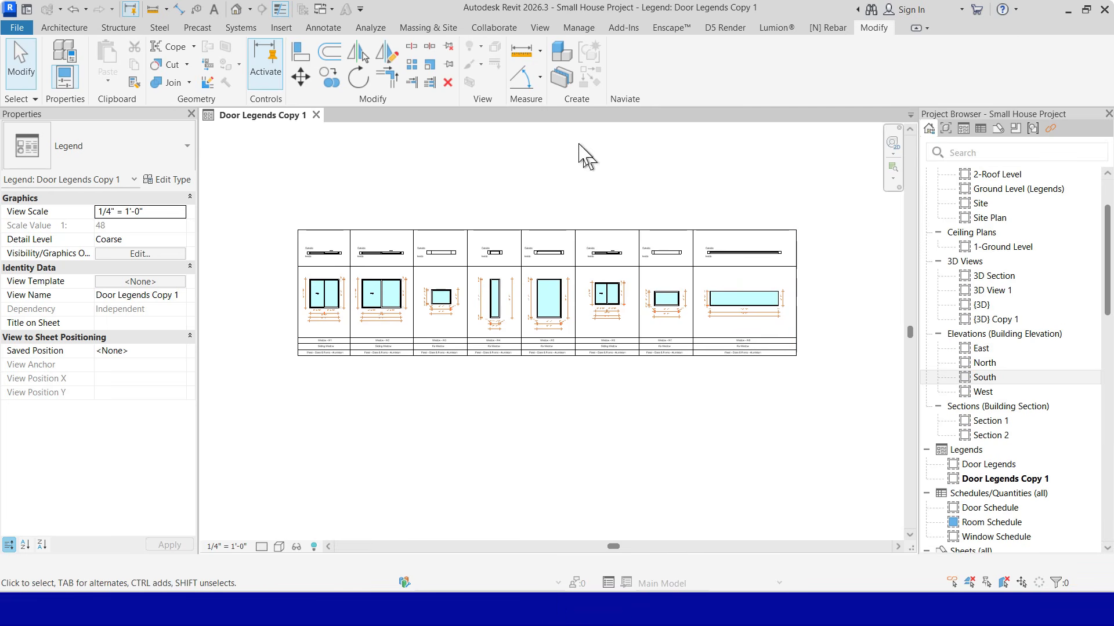
Create a new building component schedule for the Windows category in the New Construction phase
left_click(545, 29)
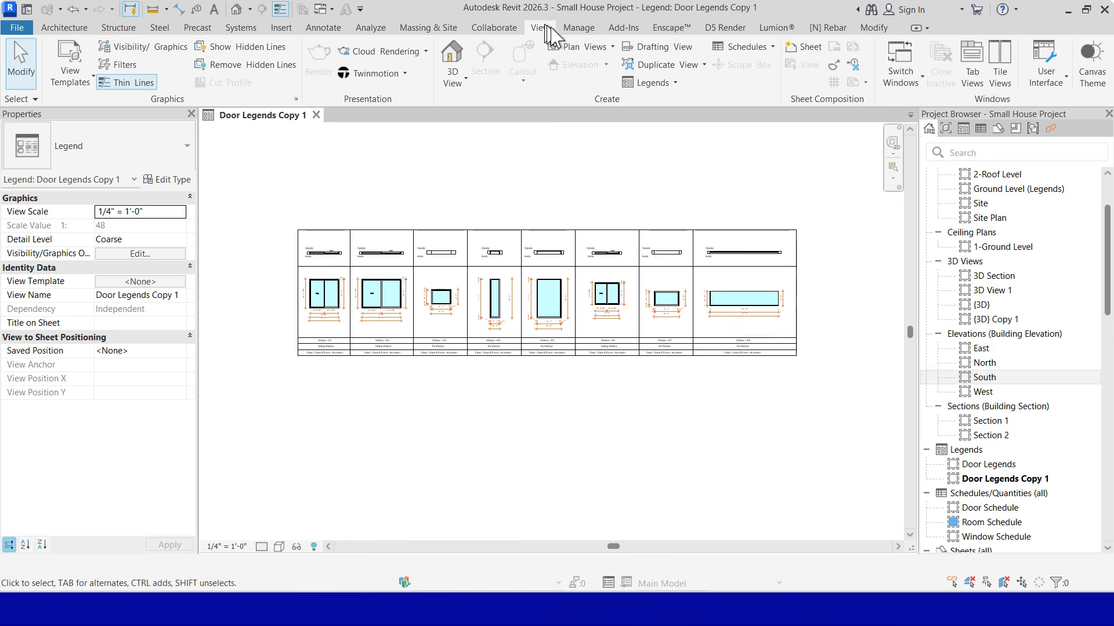
left_click(765, 47)
left_click(812, 69)
left_click(458, 277)
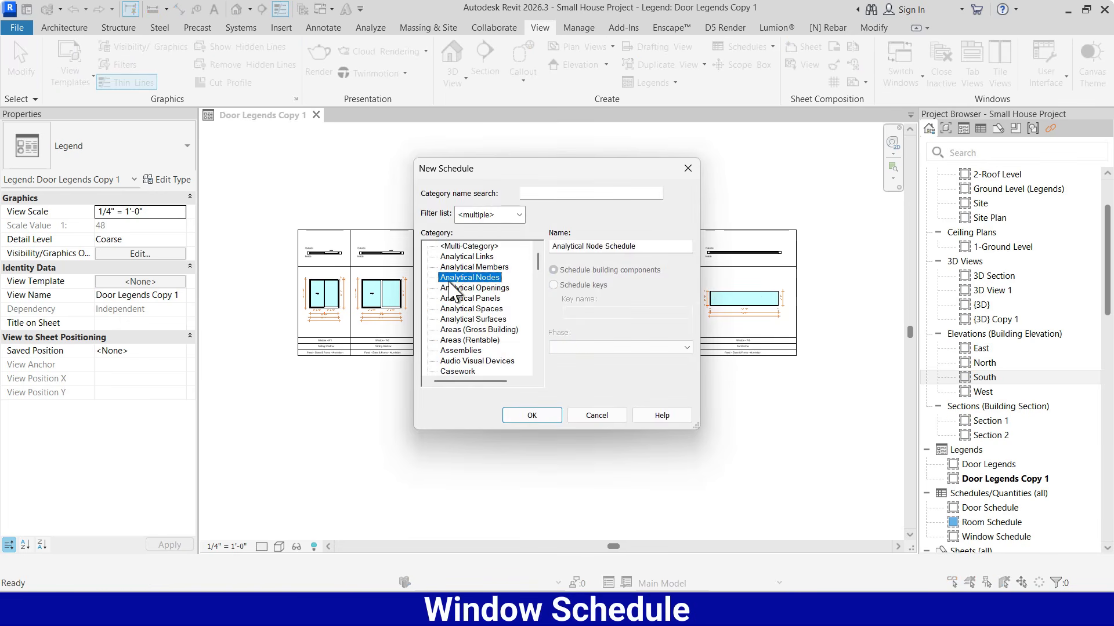
key("w")
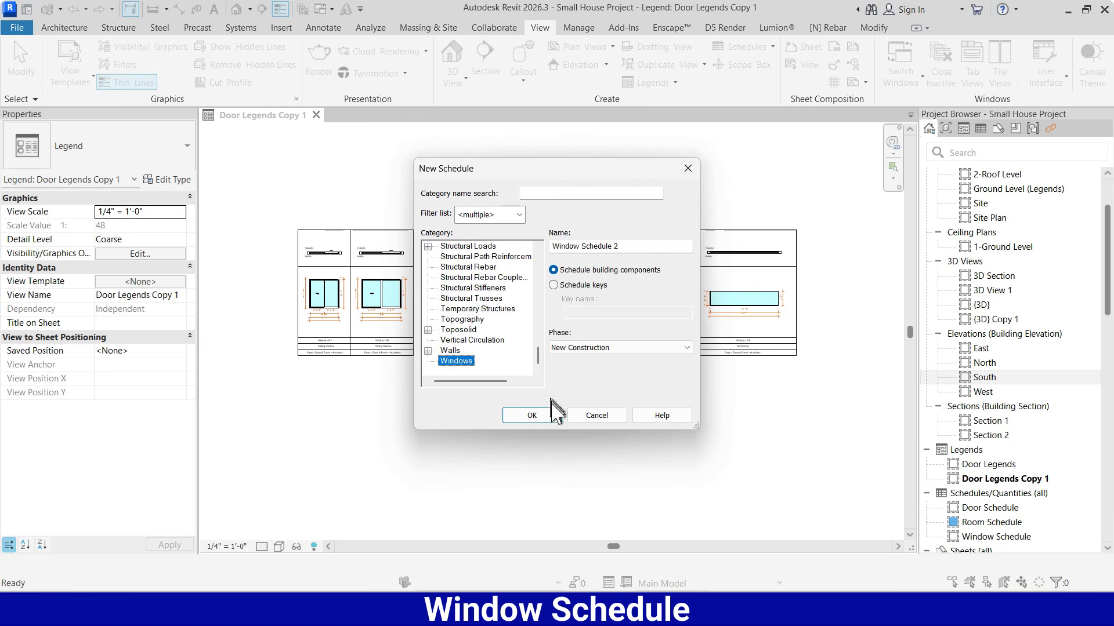
left_click(532, 415)
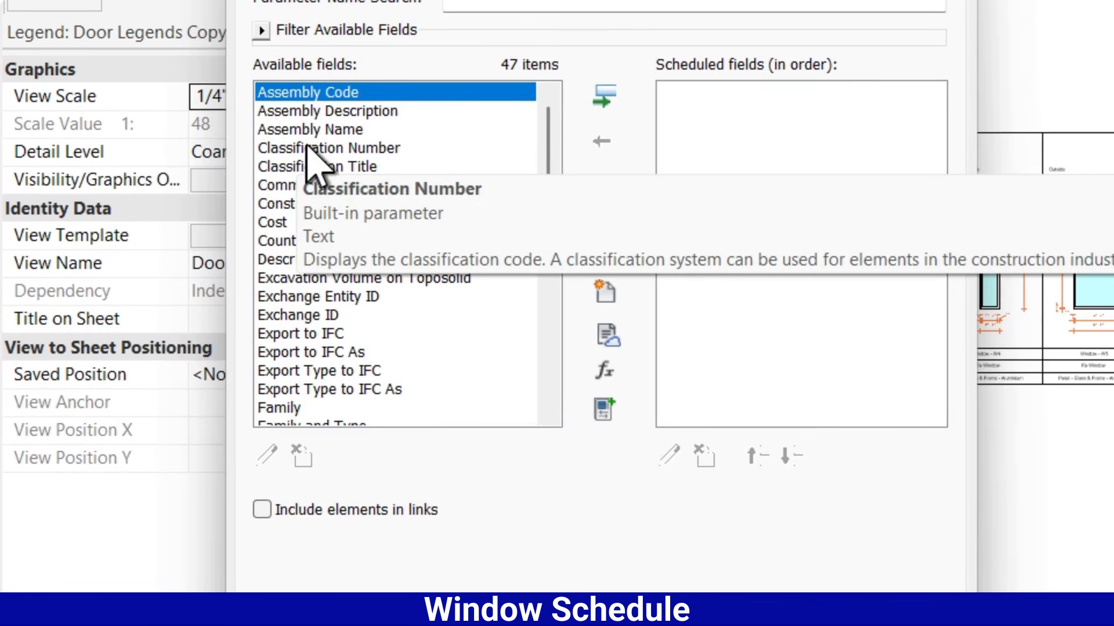
Add the Type Mark and Width fields to the window schedule
left_click(307, 148)
key("t")
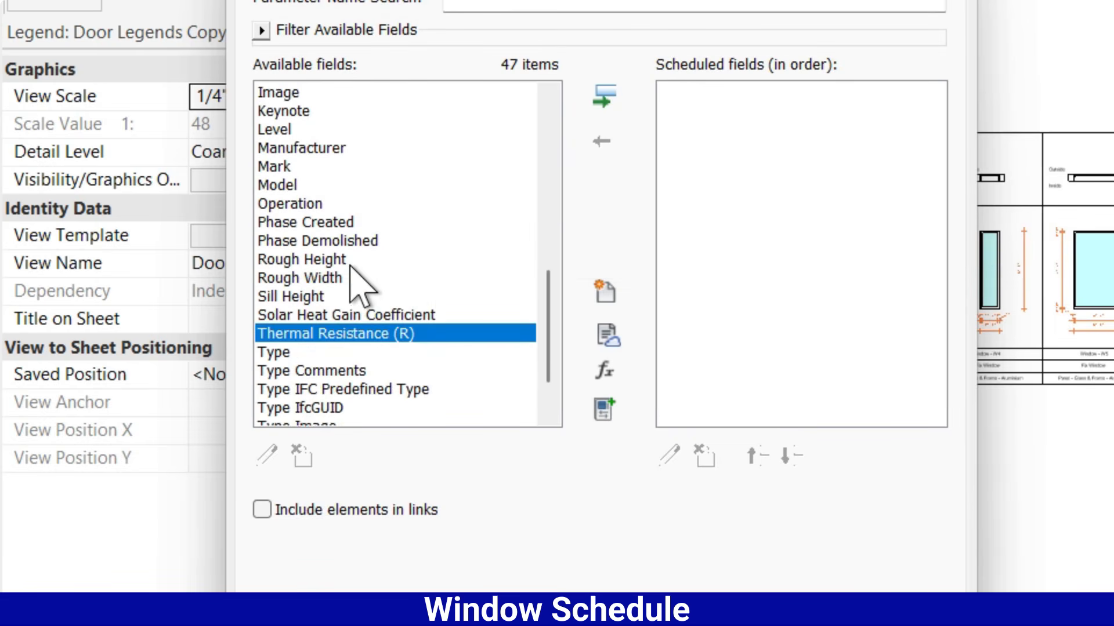
scroll(350, 266, "down", 1)
left_click(323, 409)
left_click(605, 96)
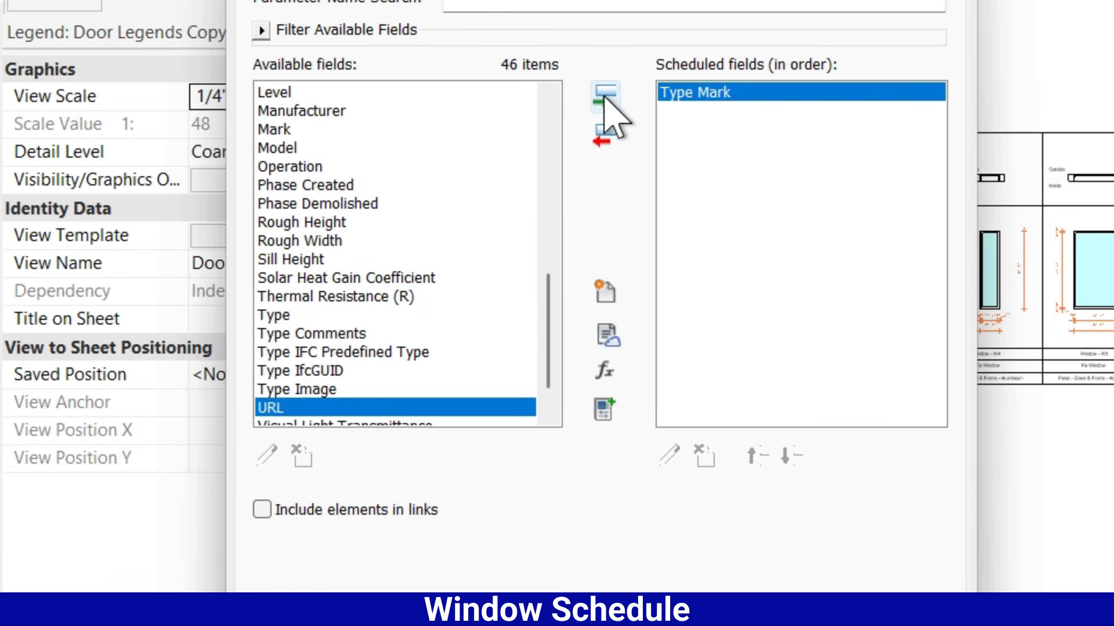
left_click(302, 187)
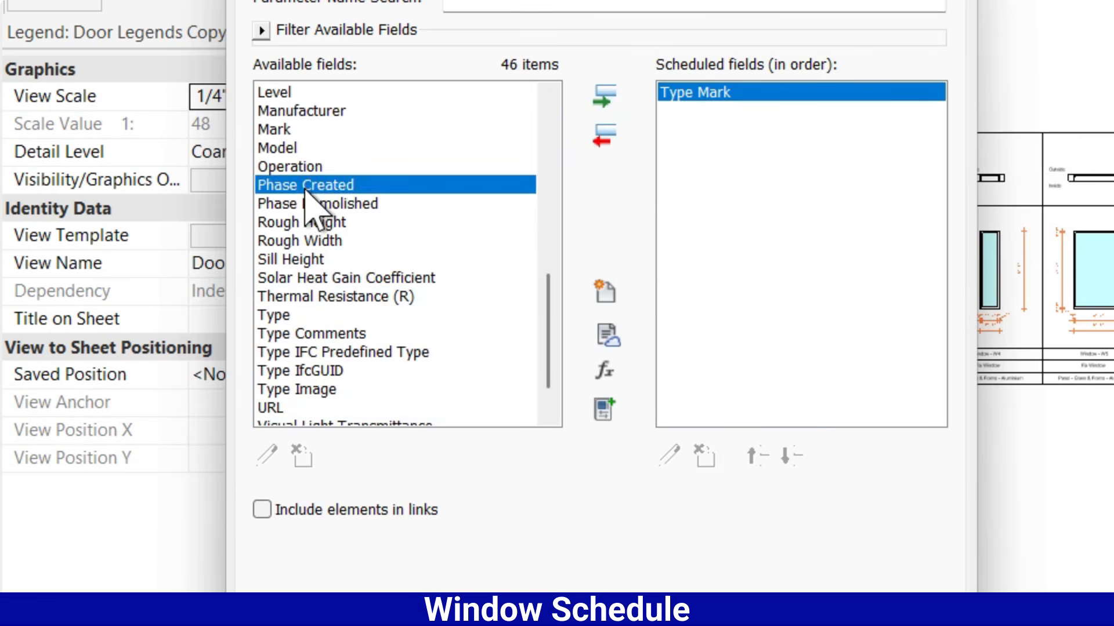
key("End")
left_click(601, 96)
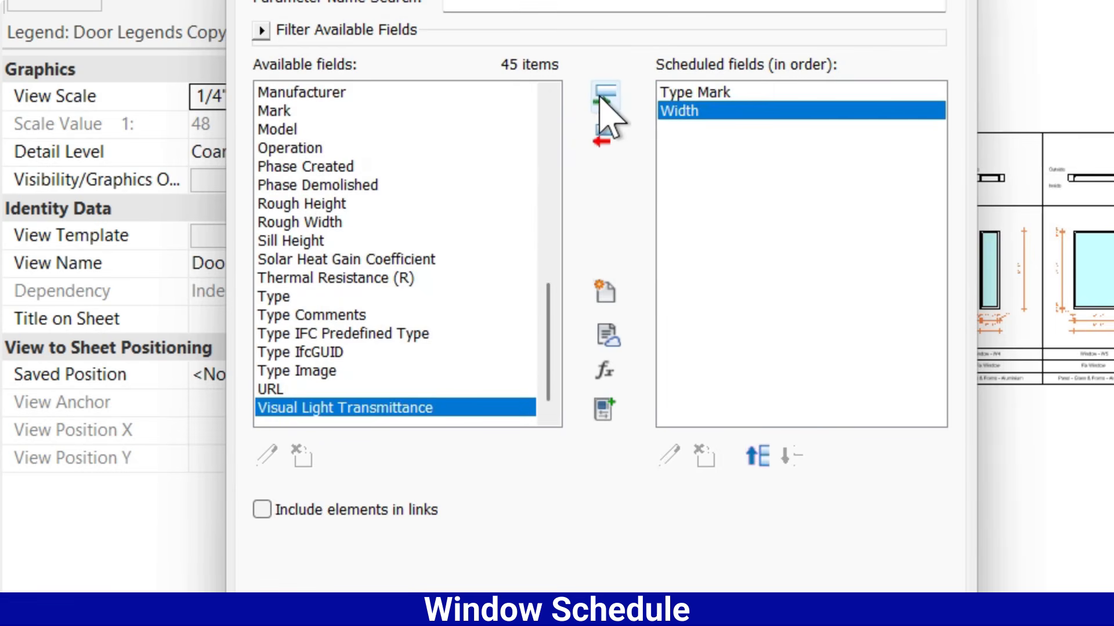
Add the Height and Sill Height fields to the window schedule after Width
left_click(303, 209)
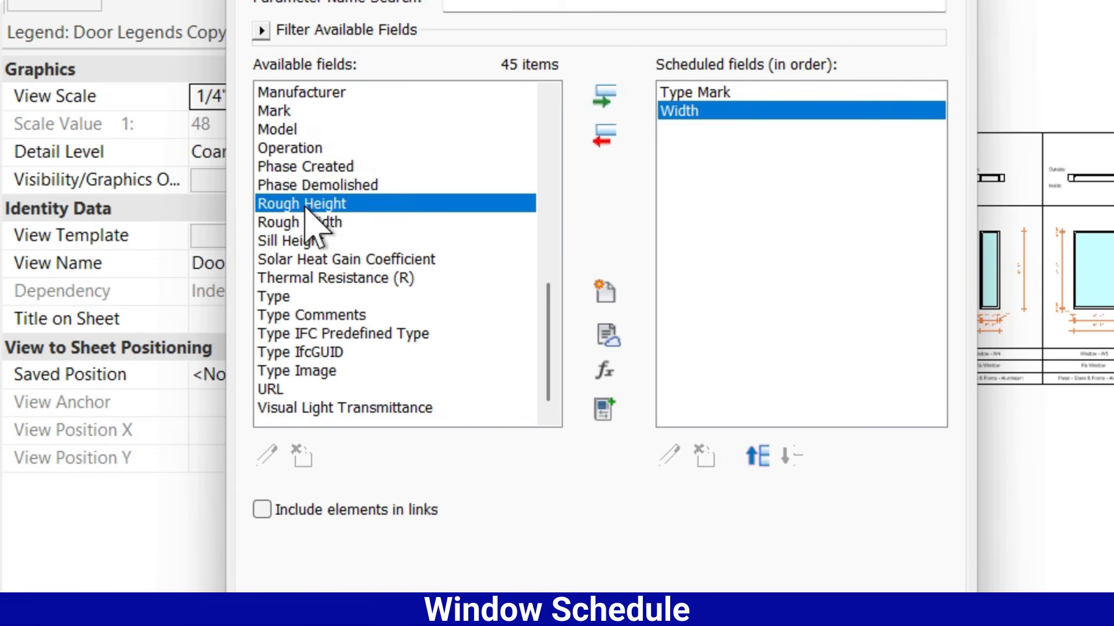
key("h")
left_click(295, 130)
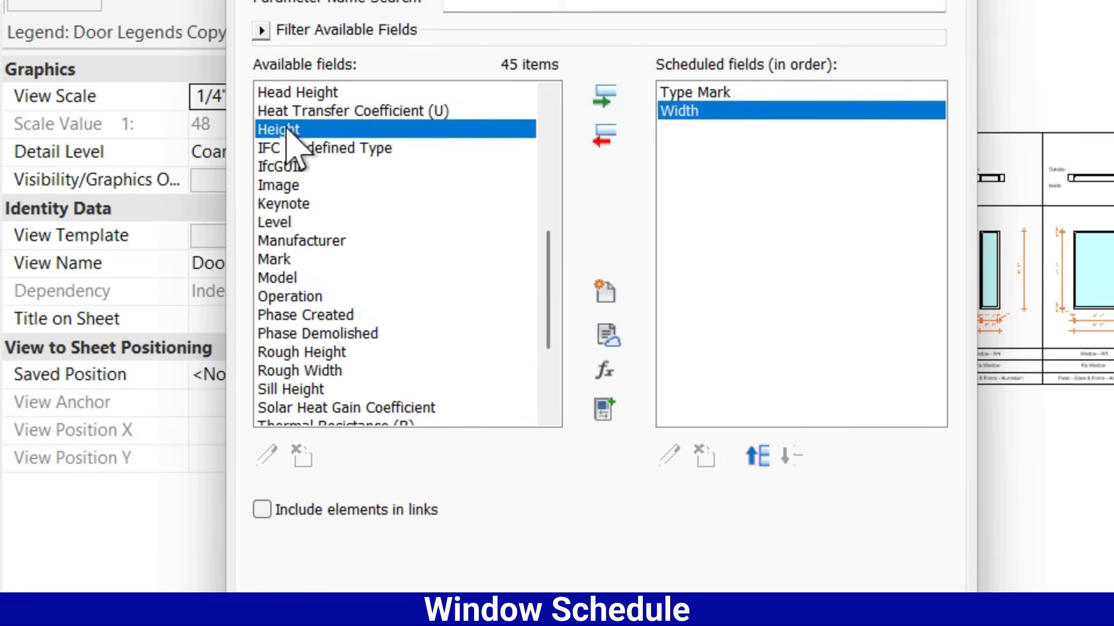
left_click(604, 97)
left_click(297, 187)
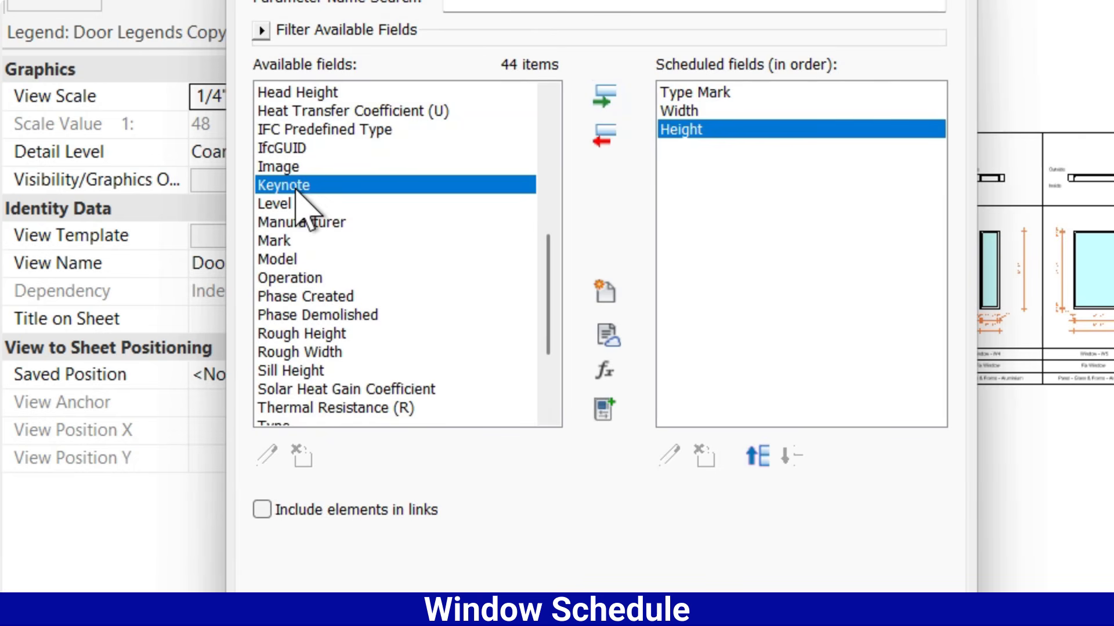
key("s")
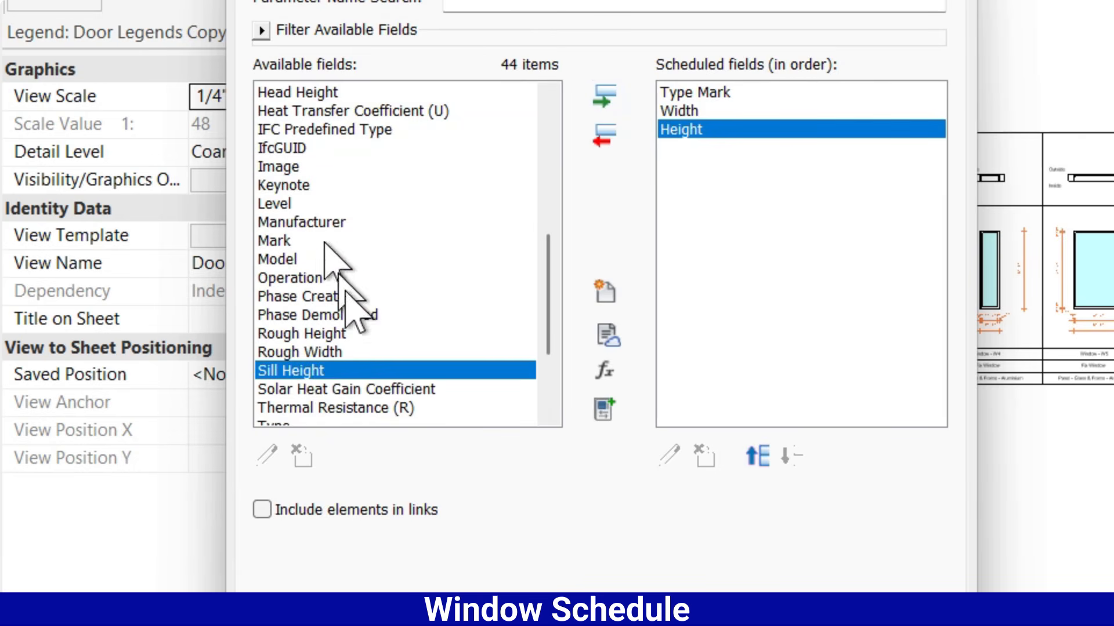
left_click(606, 102)
Add the Count and Level fields and generate the window schedule
left_click(273, 186)
key("c")
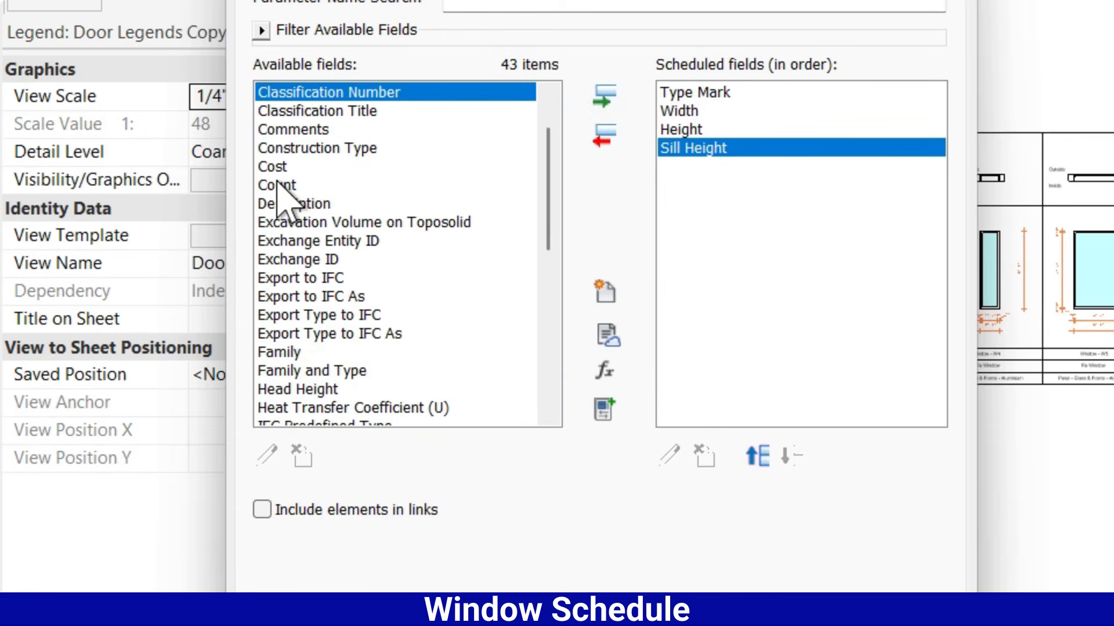
left_click(278, 185)
left_click(604, 96)
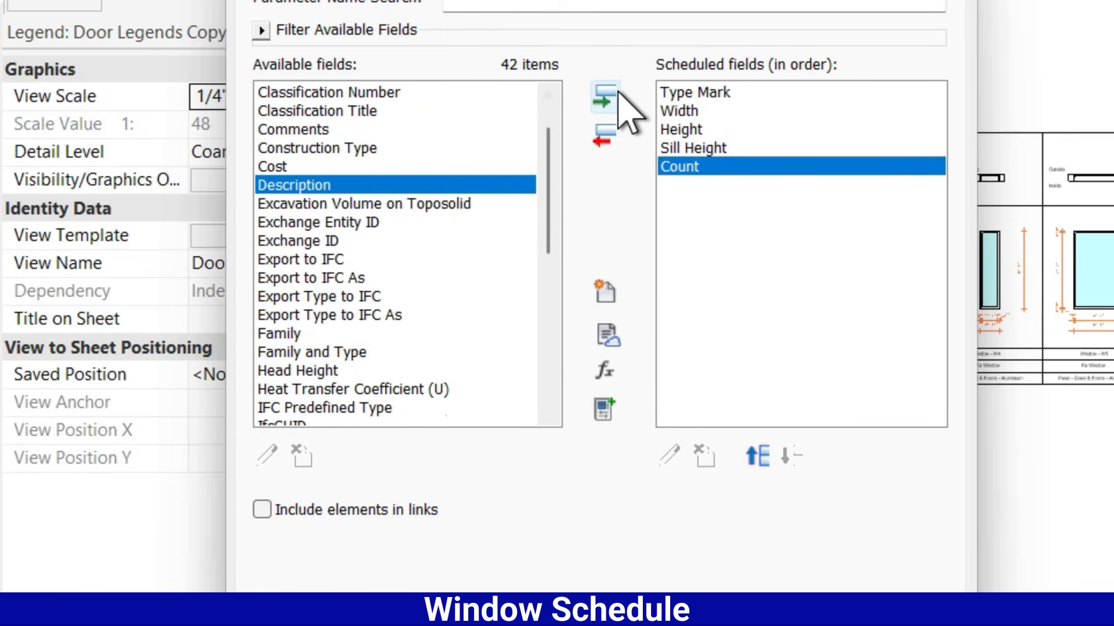
left_click(304, 202)
key("l")
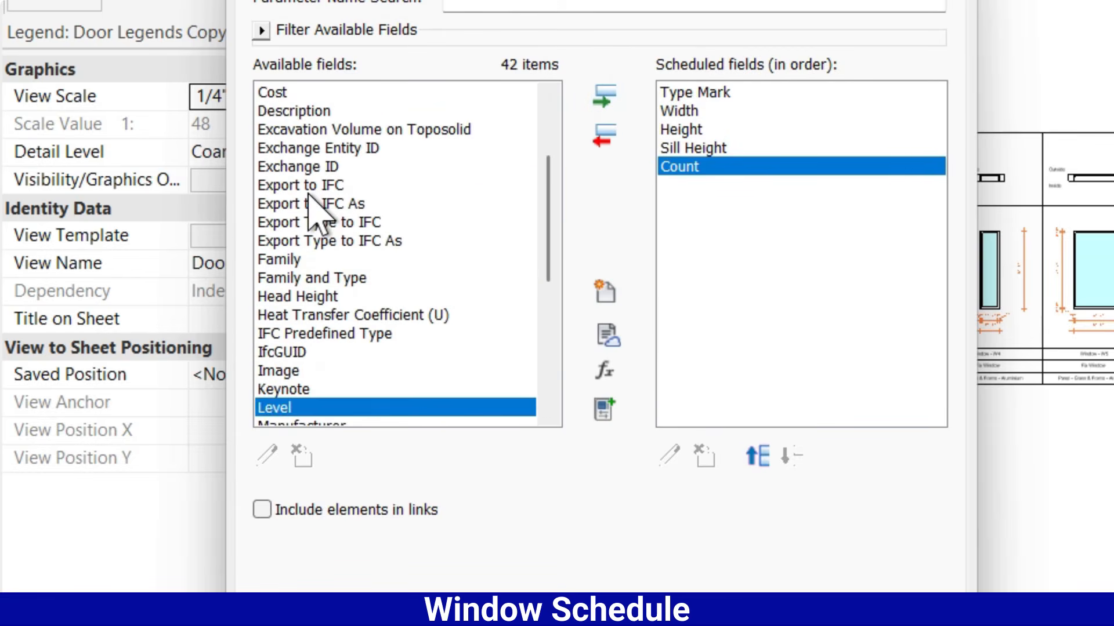
left_click(606, 97)
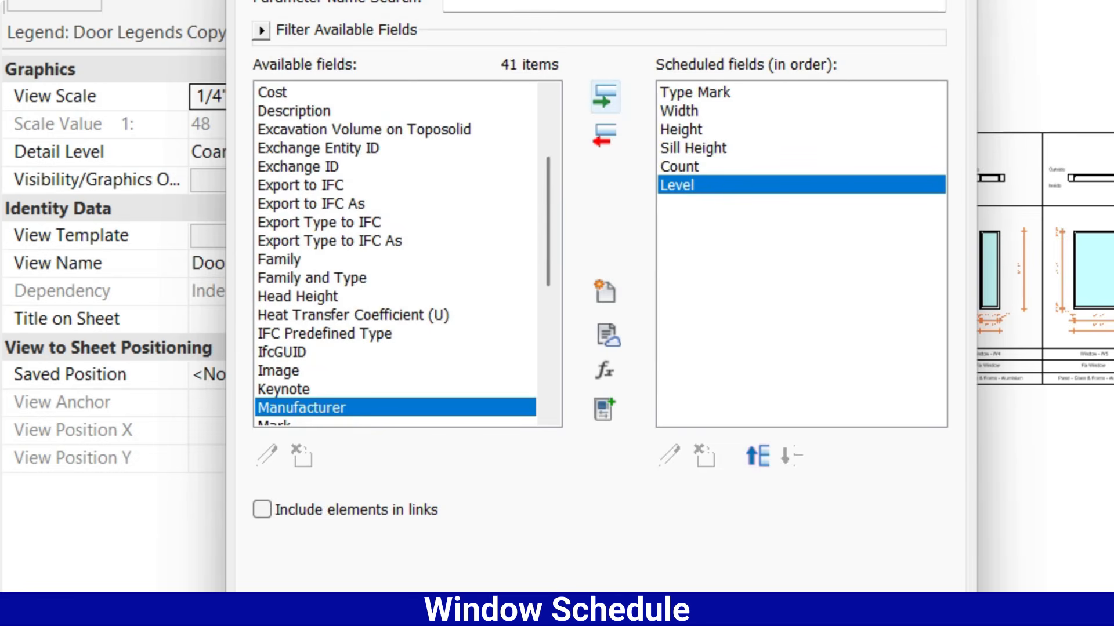
left_click(365, 485)
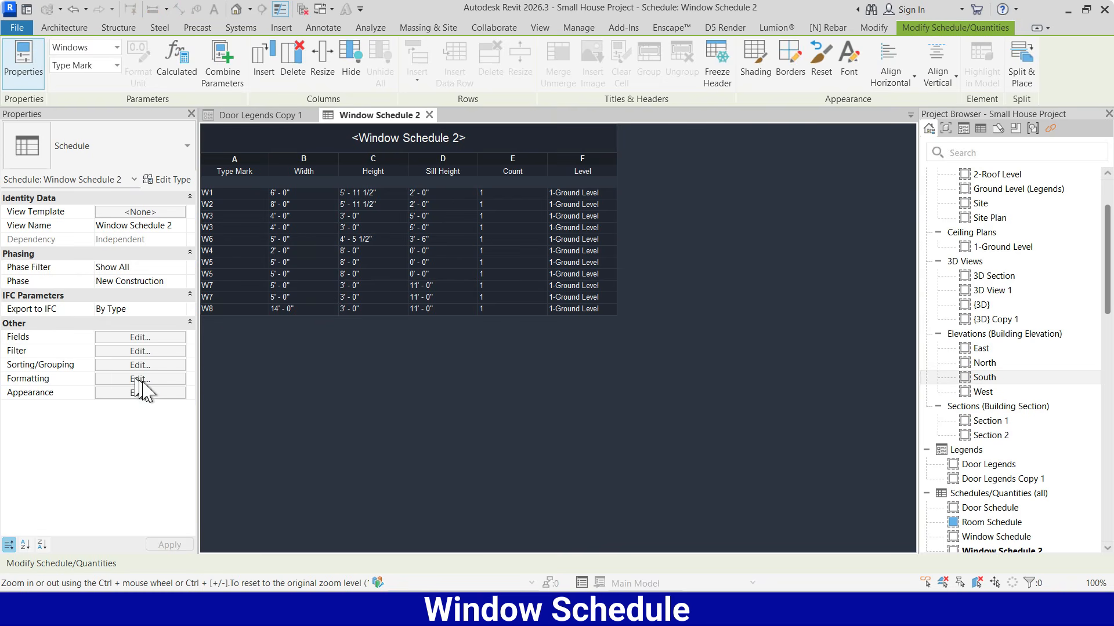
Set the alignment of the schedule's Type Mark, Width and Height fields to Center
left_click(139, 379)
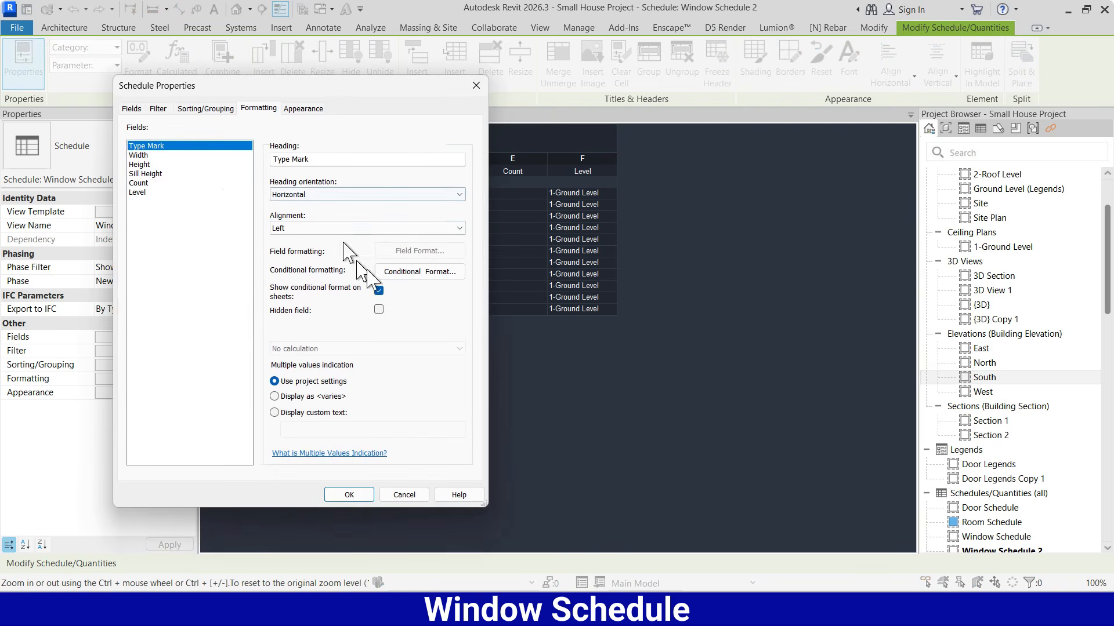
left_click(301, 228)
left_click(290, 248)
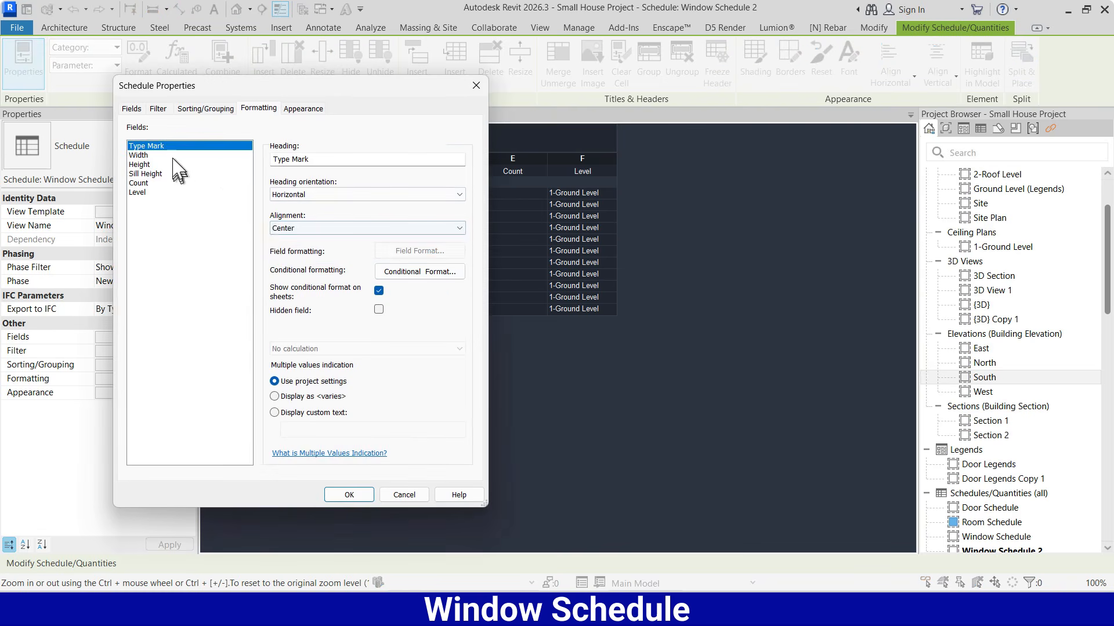
left_click(171, 156)
left_click(297, 229)
left_click(295, 248)
left_click(163, 165)
left_click(296, 228)
left_click(295, 248)
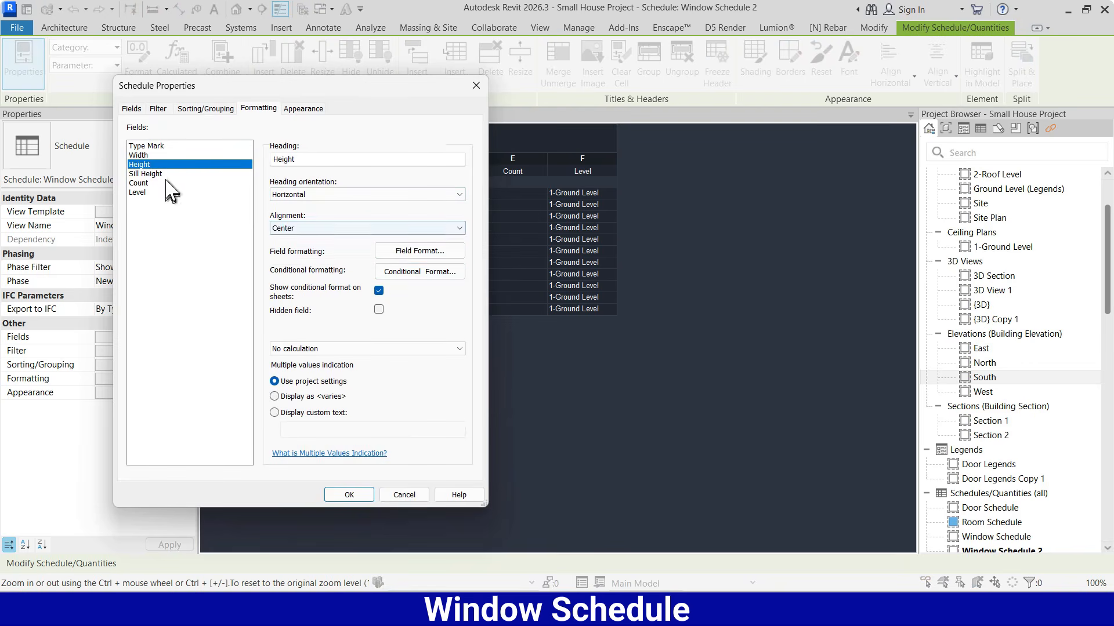
Set the alignment of the Sill Height, Count and Level fields to Center and apply the formatting
left_click(165, 174)
left_click(297, 227)
left_click(294, 249)
left_click(167, 183)
left_click(296, 228)
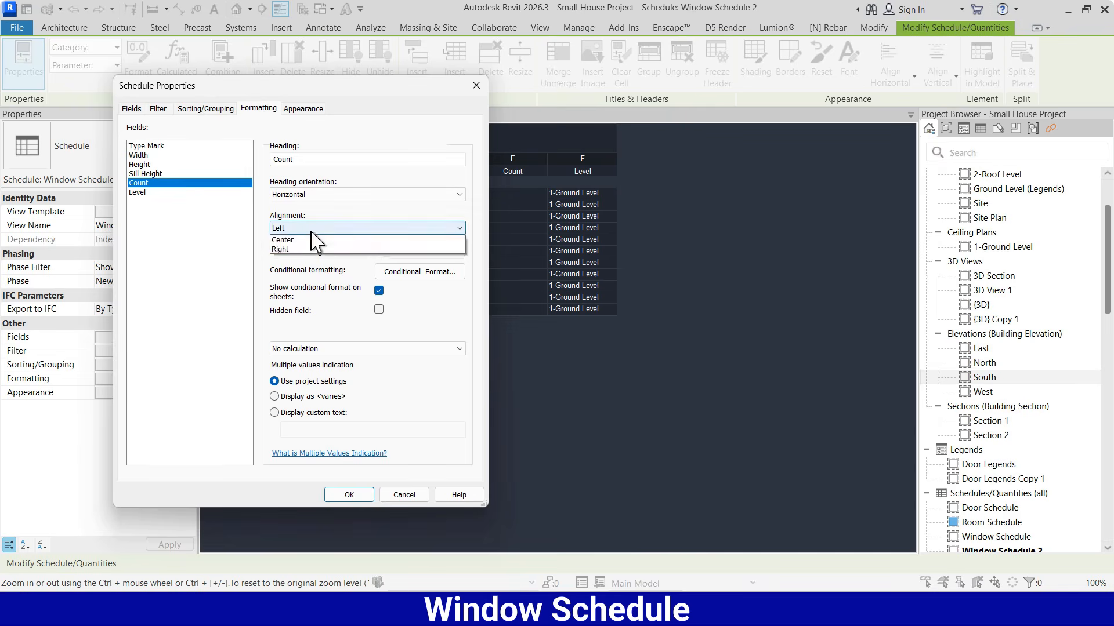
left_click(294, 248)
left_click(145, 192)
left_click(297, 228)
left_click(295, 248)
left_click(349, 495)
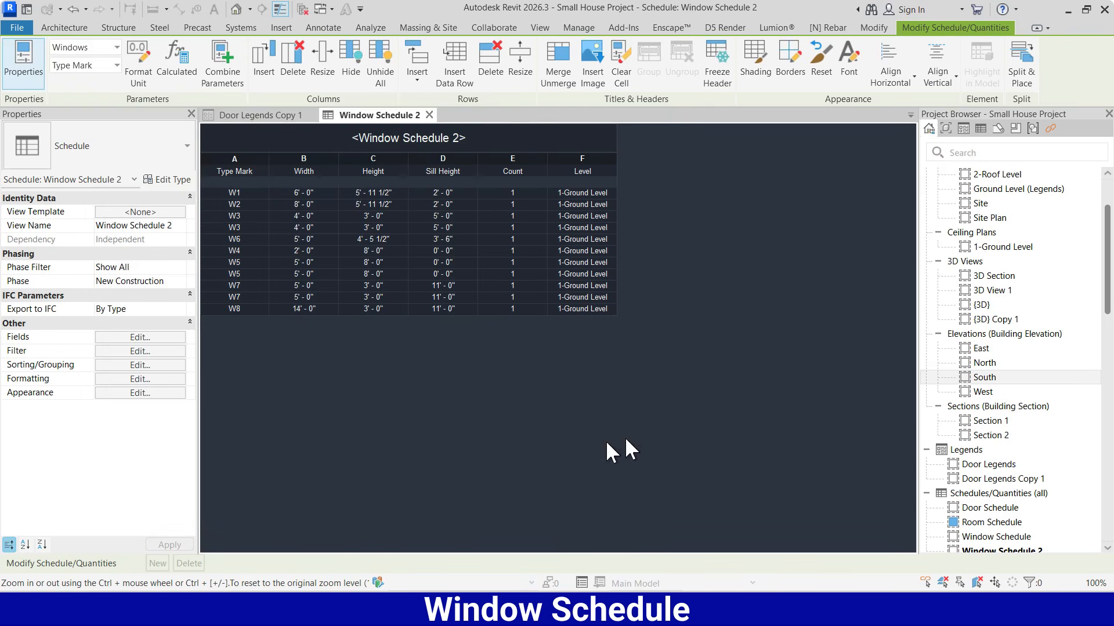
Return to the Door Legends Copy 1 legend view and examine the eight window columns
left_click(267, 119)
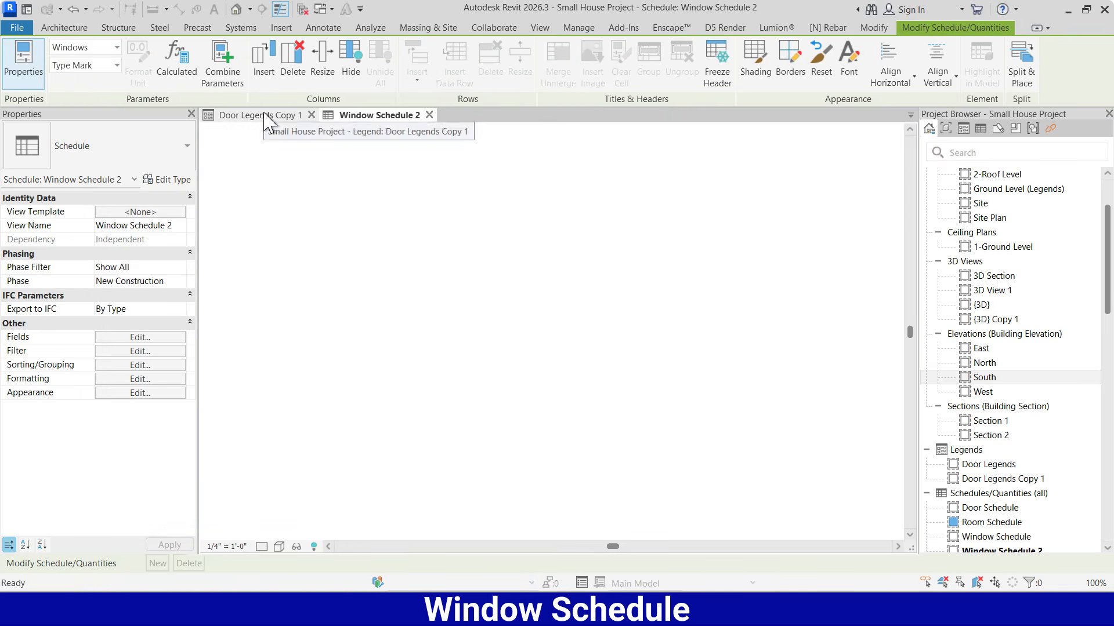
scroll(481, 342, "up", 1)
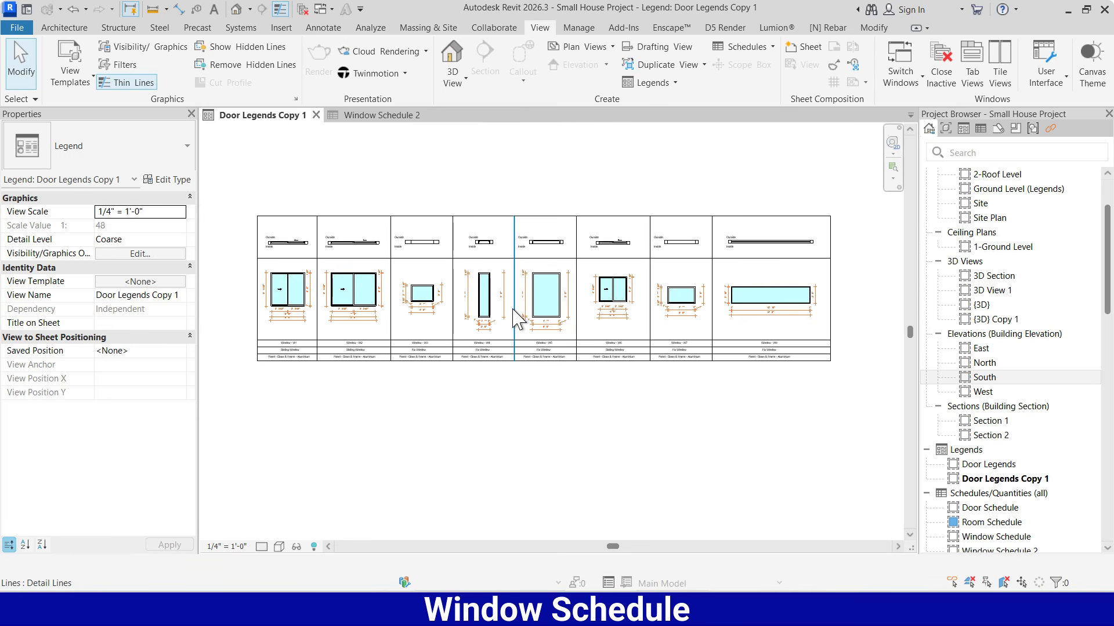
scroll(514, 318, "up", 1)
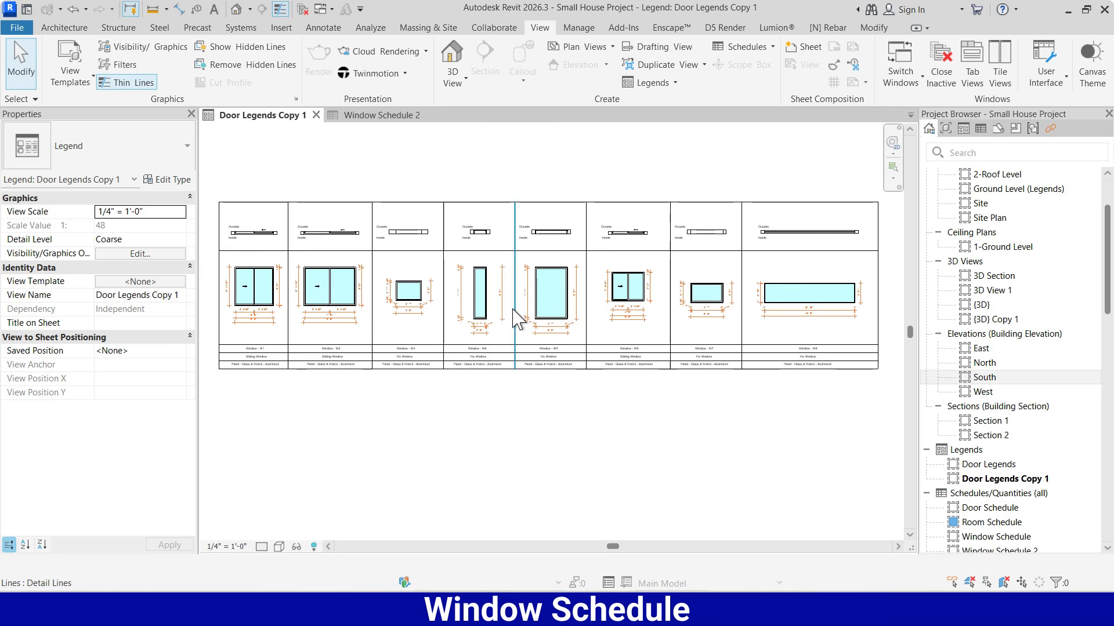